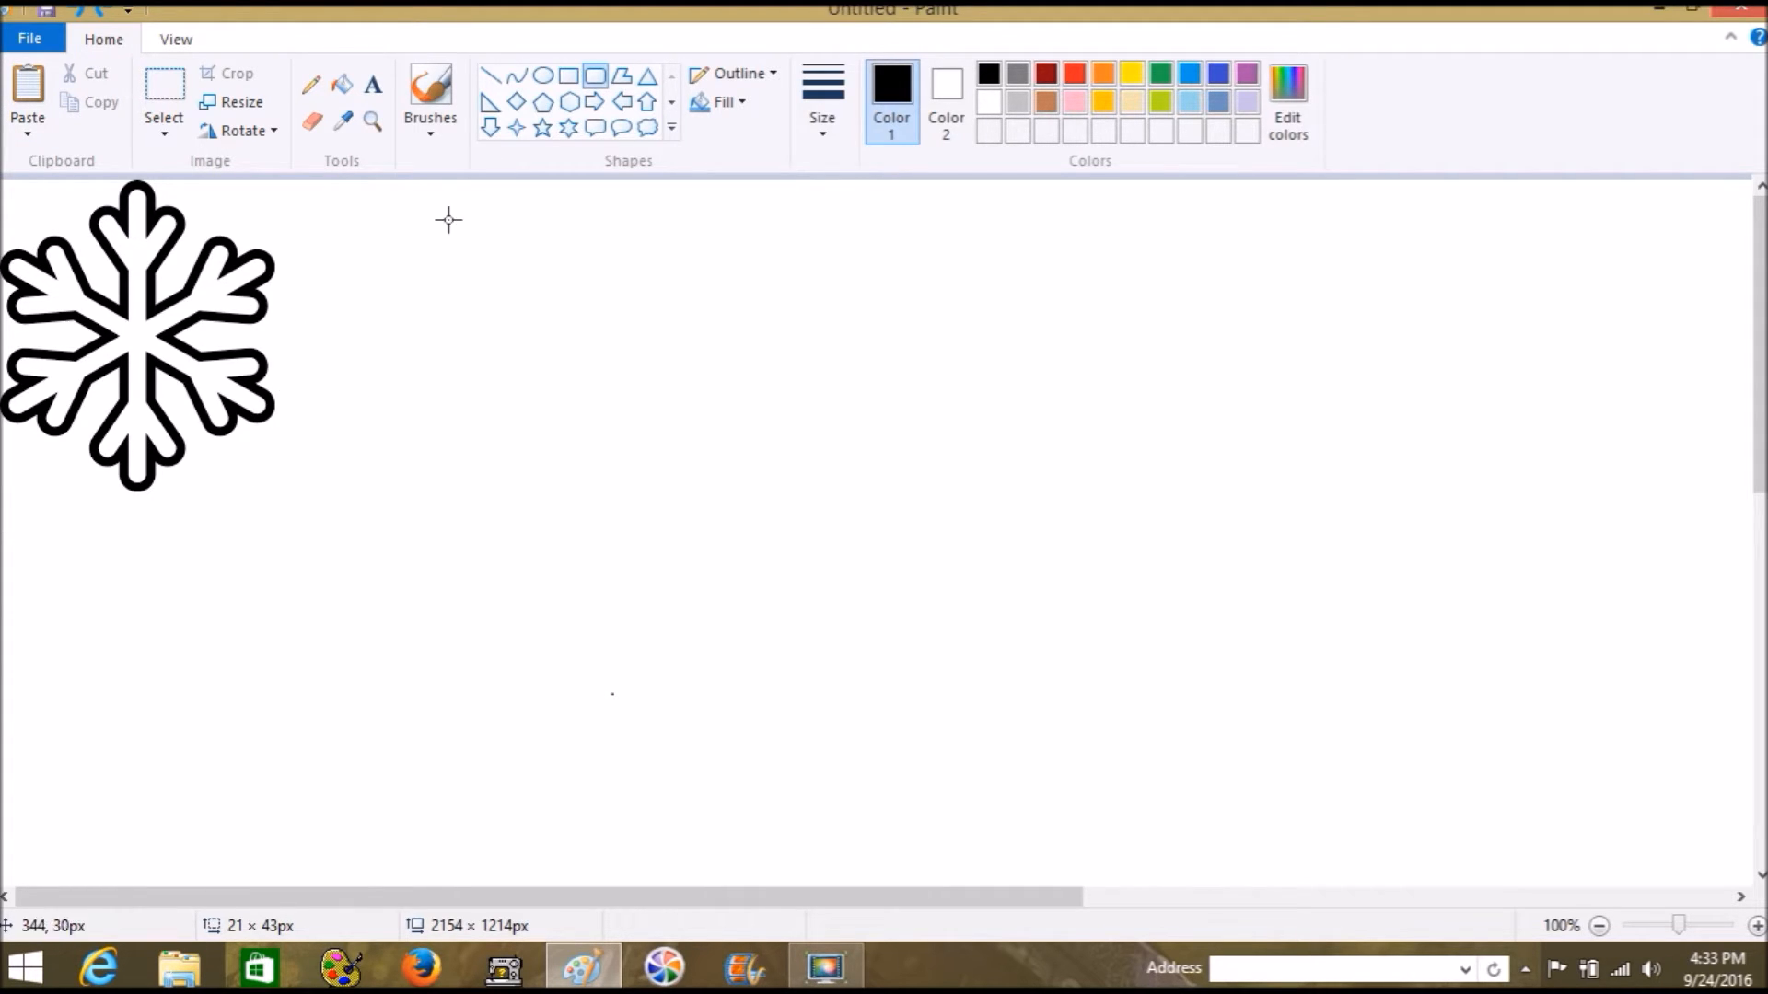
Step: Draw a black rounded rectangle about 301 × 465 px beside the snowflake and shift it slightly up and to the left
drag(586, 272, 978, 877)
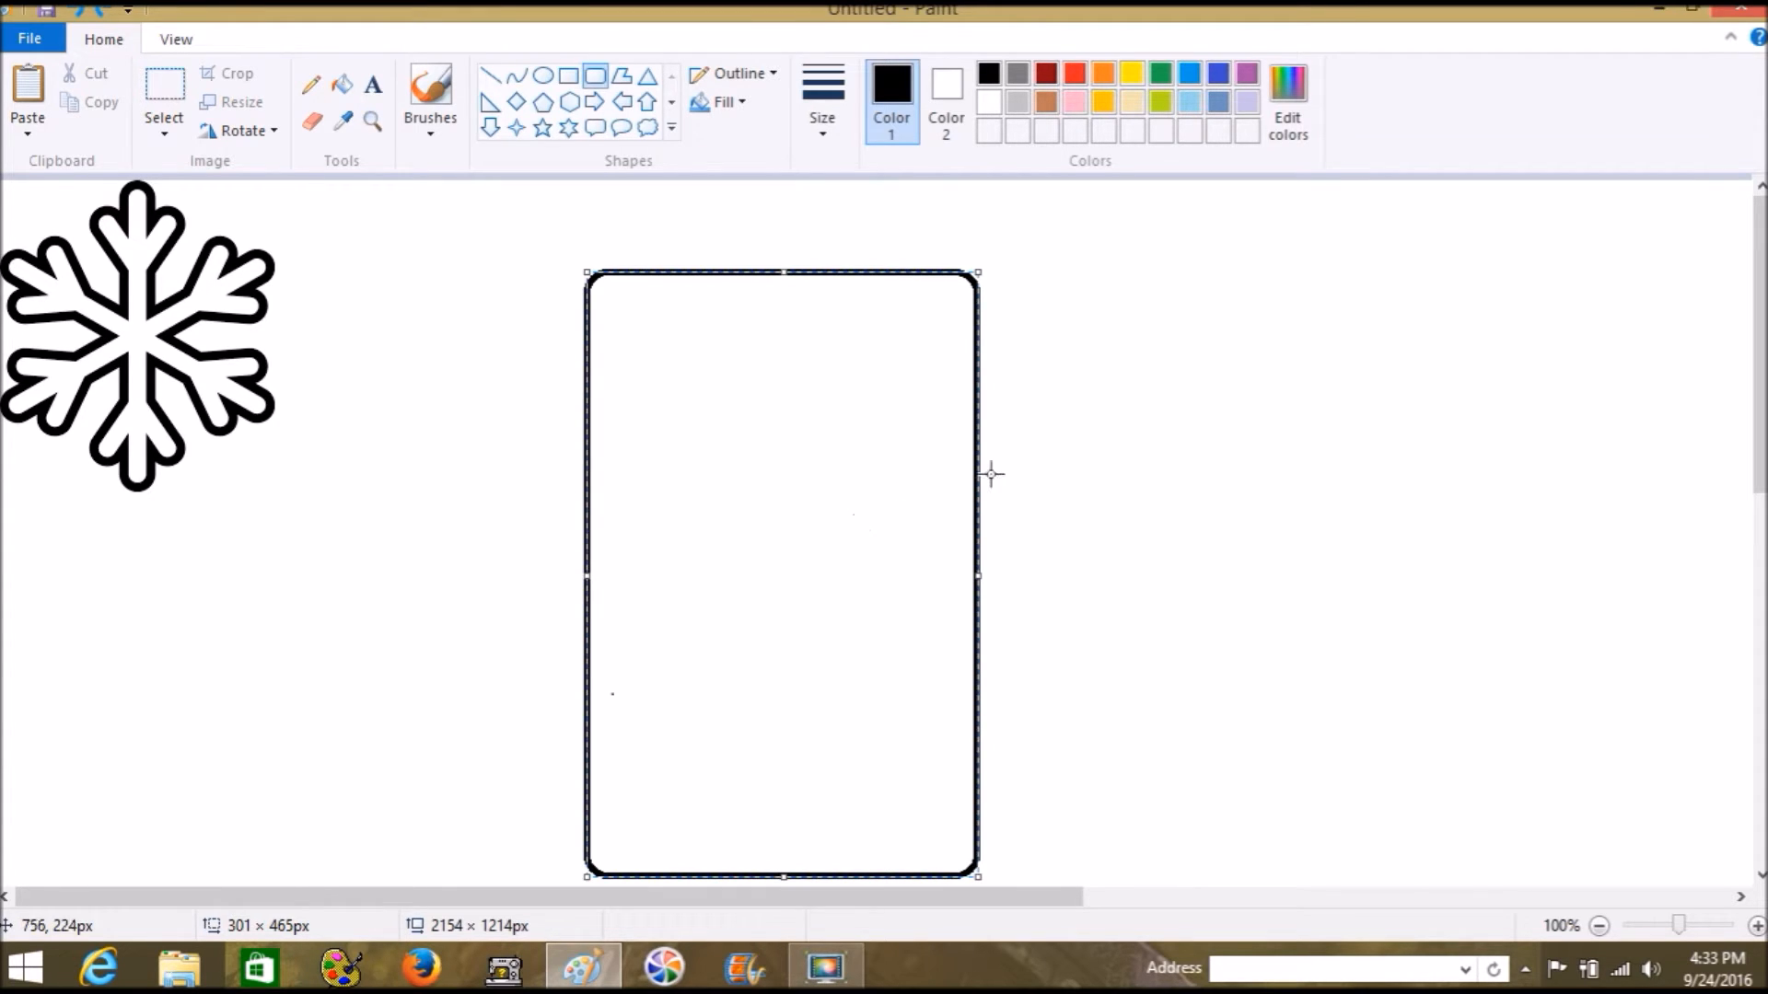
drag(855, 509, 847, 503)
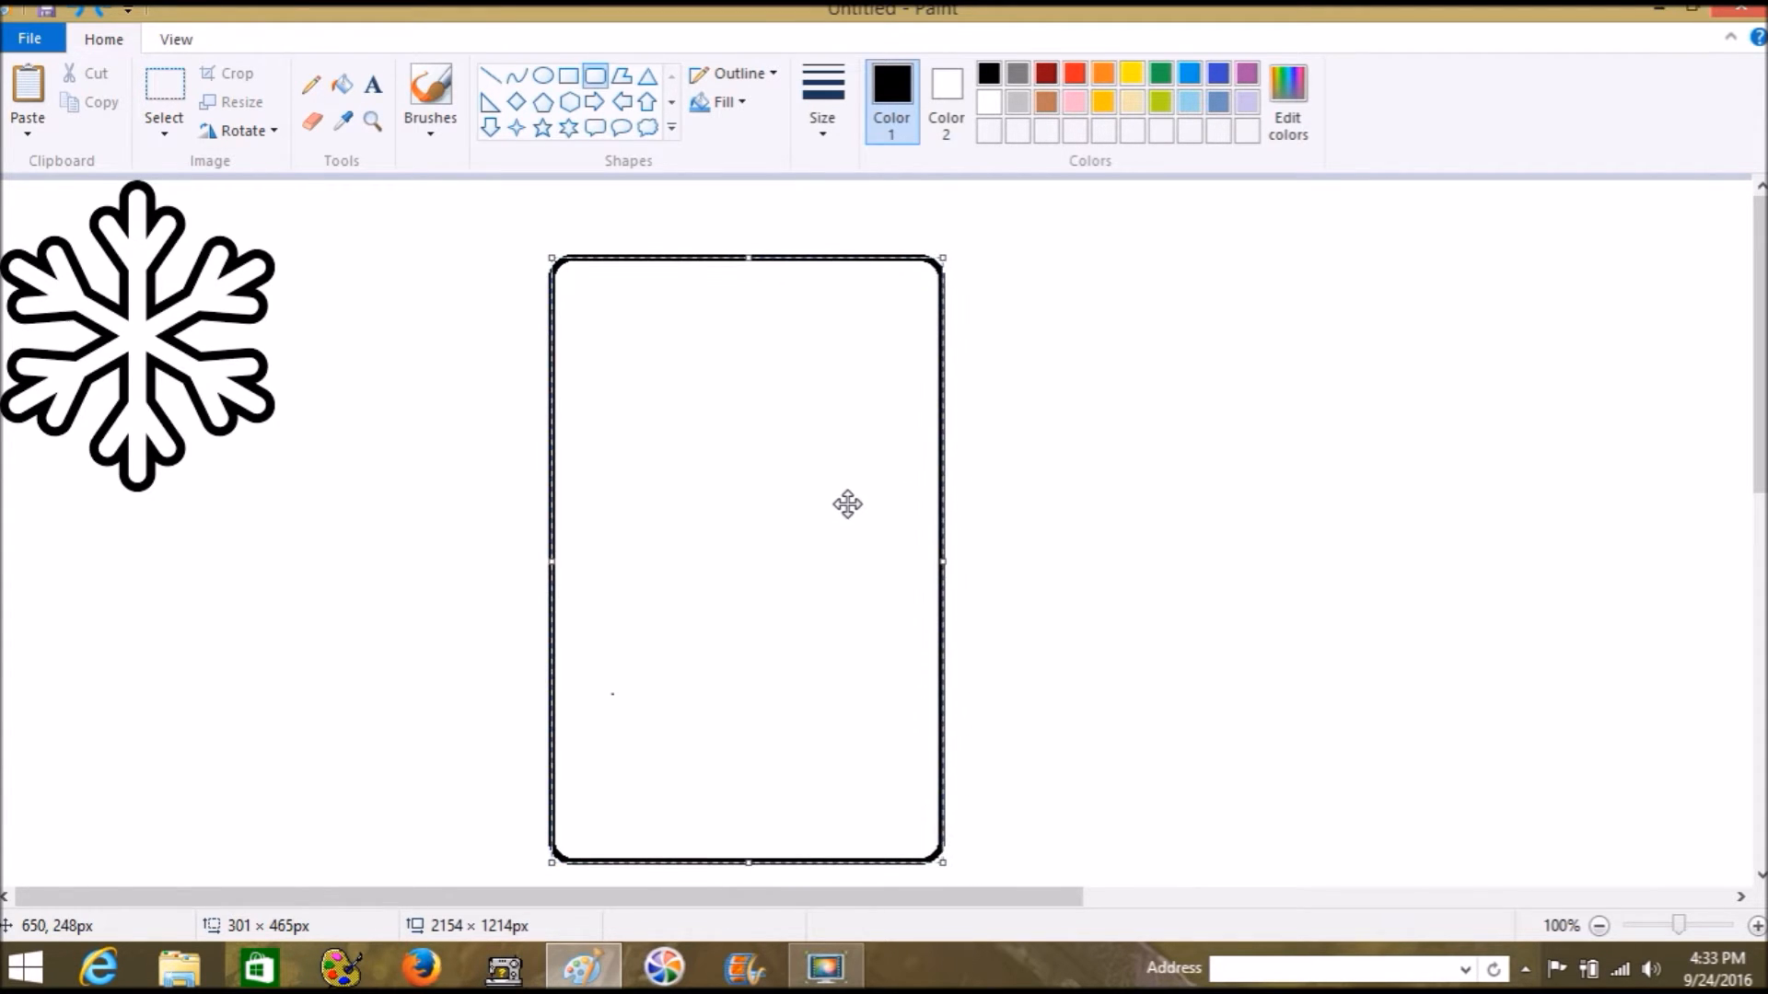
click(1179, 446)
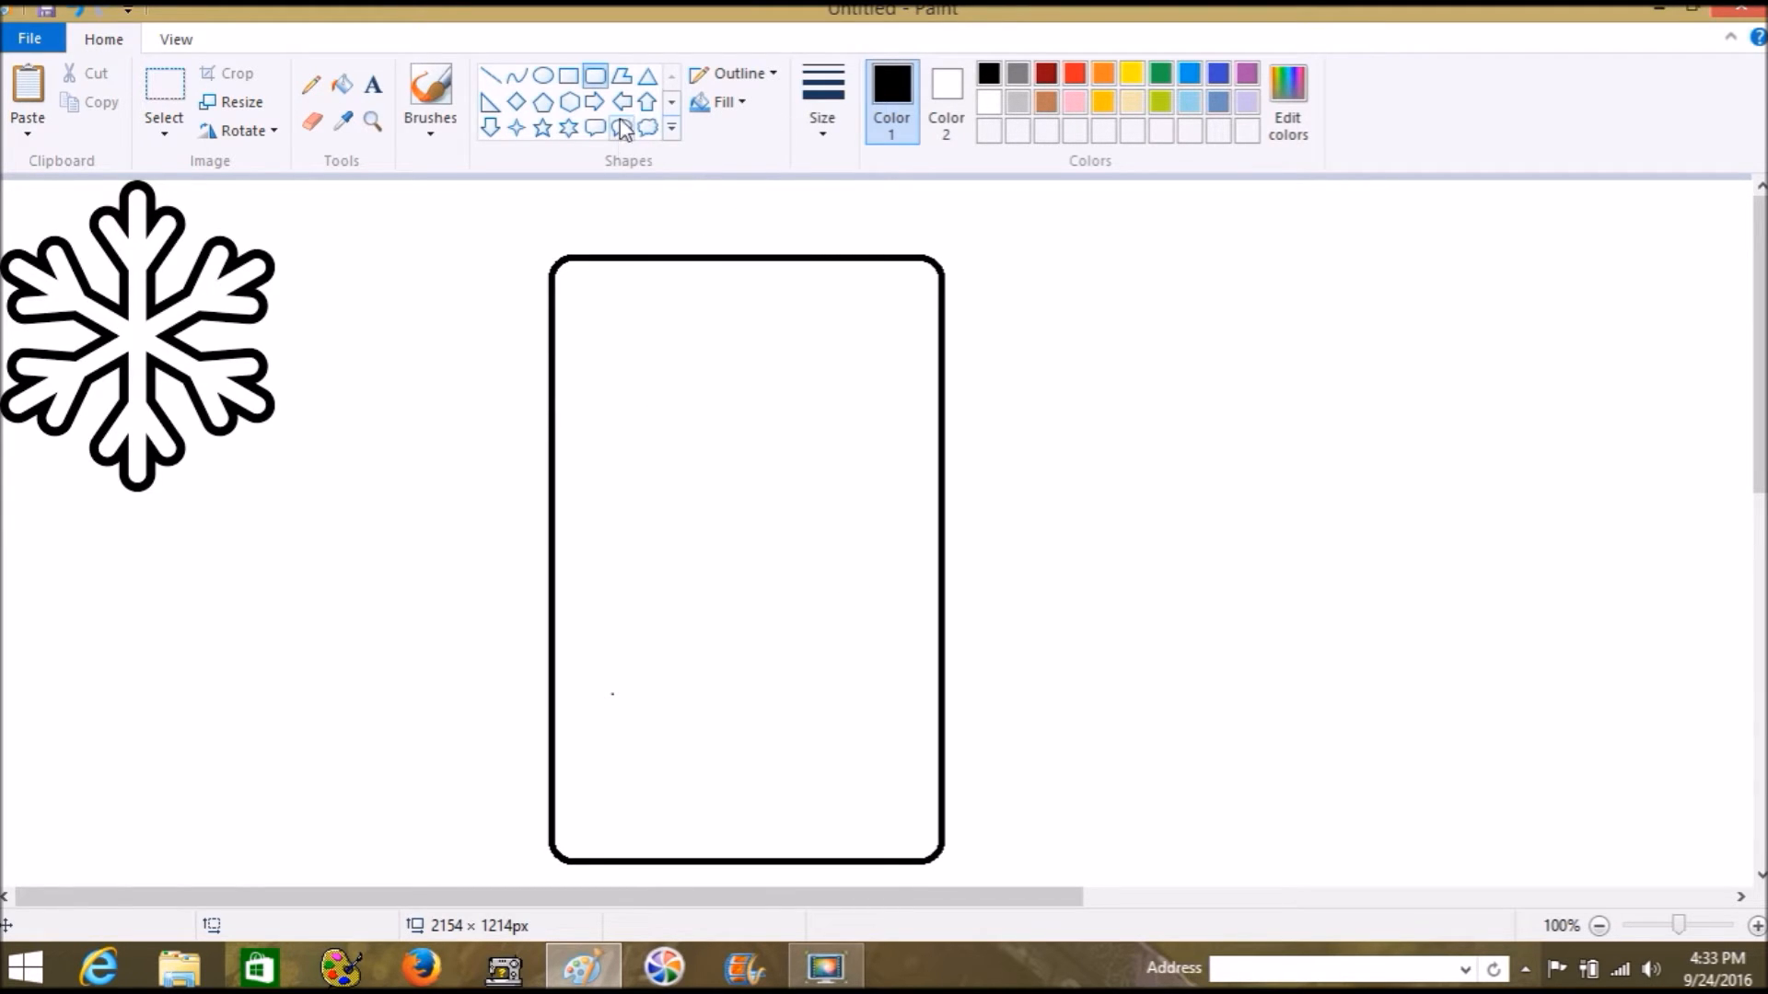
Step: Cover the upper part of the rounded rectangle with a white-outlined, white-filled rounded rectangle, leaving the sides and base open at the top
click(671, 107)
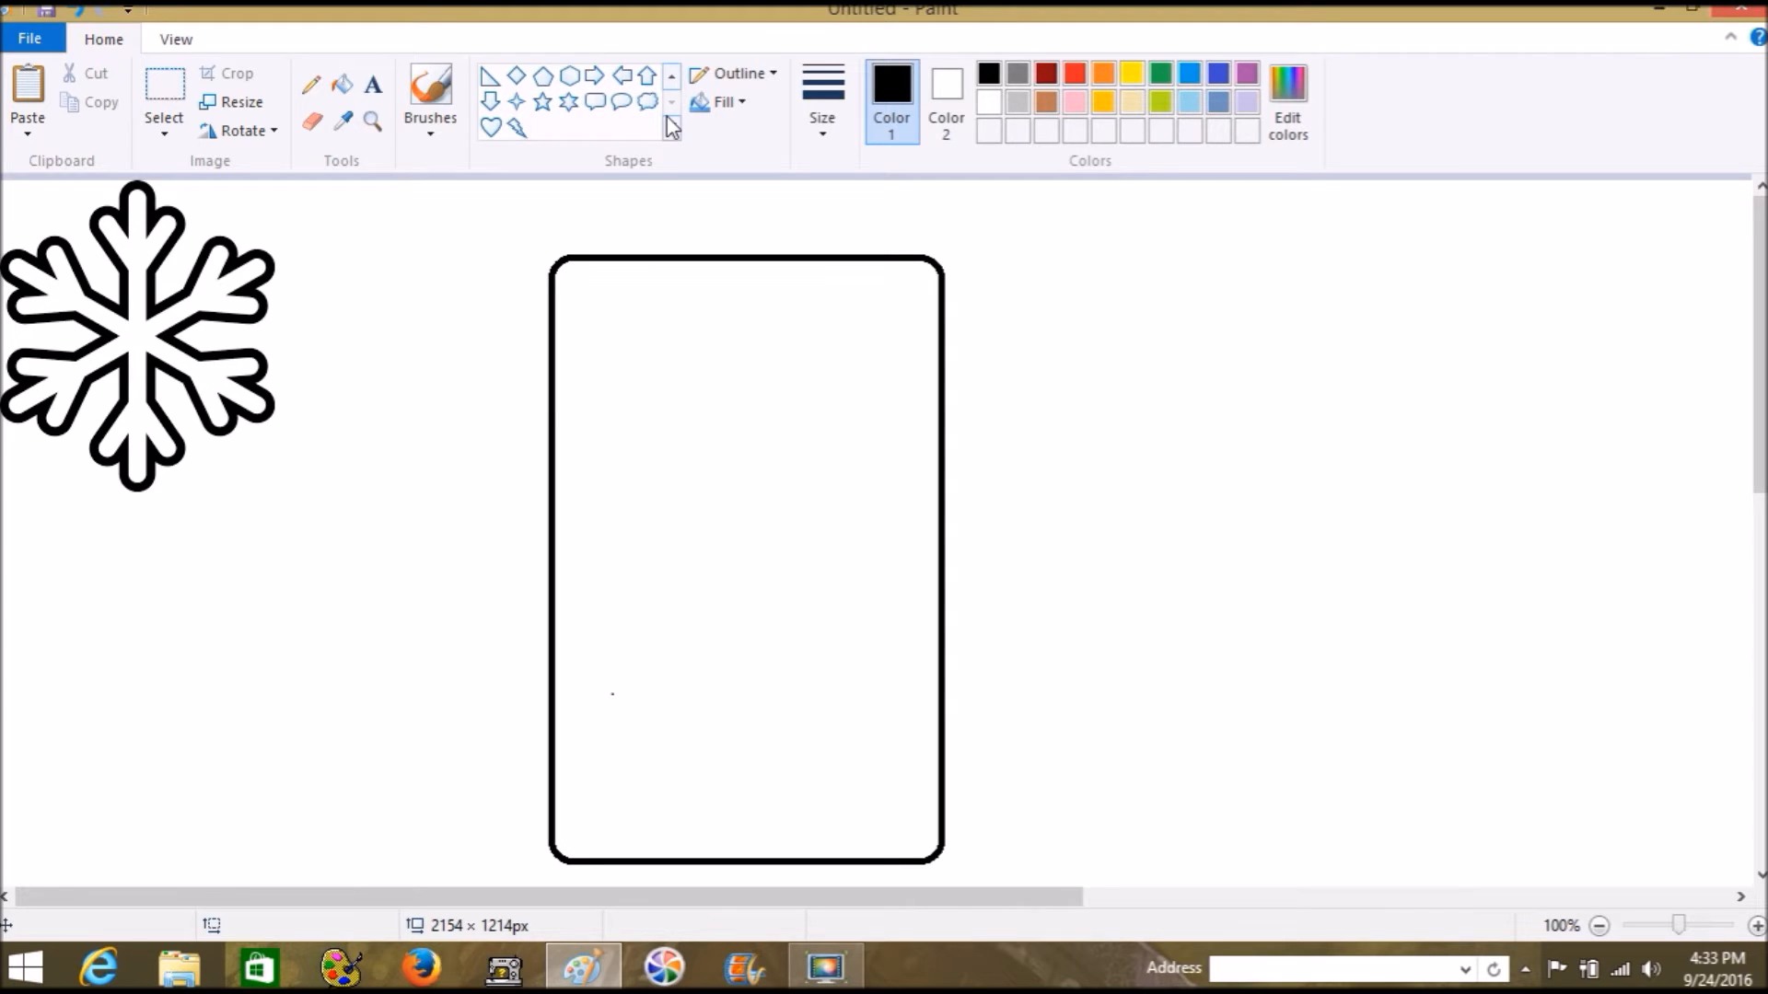
click(673, 81)
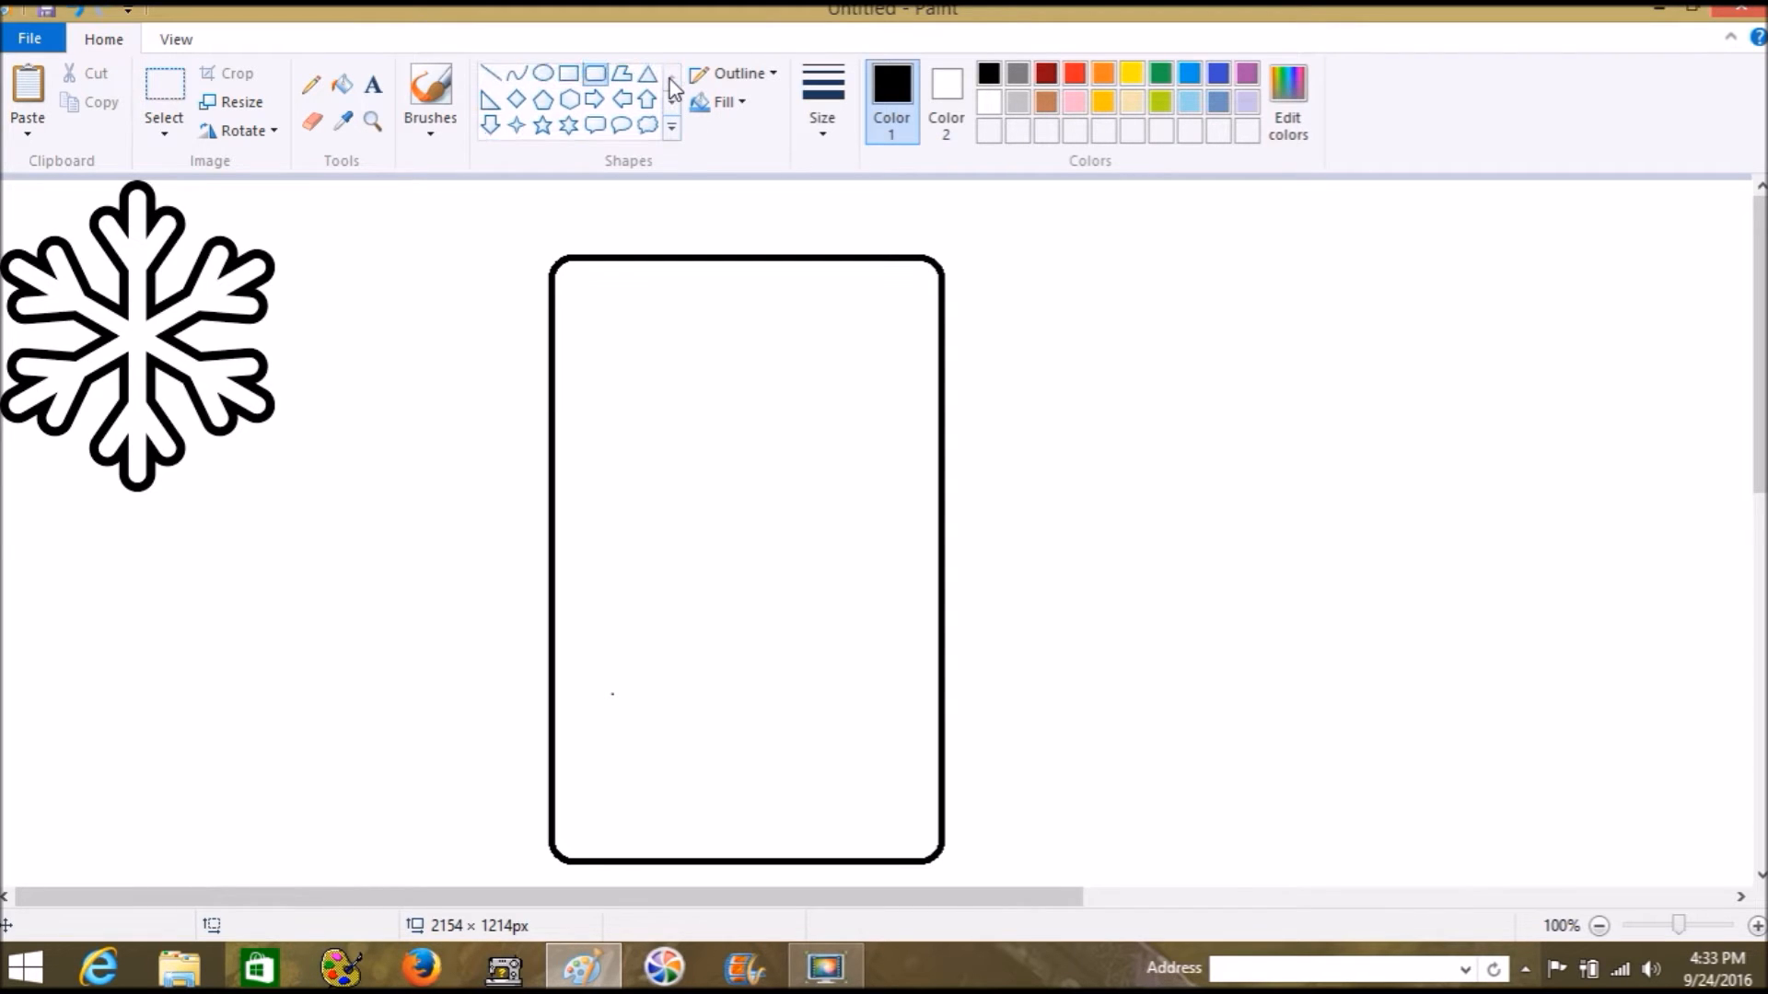
click(546, 81)
click(596, 78)
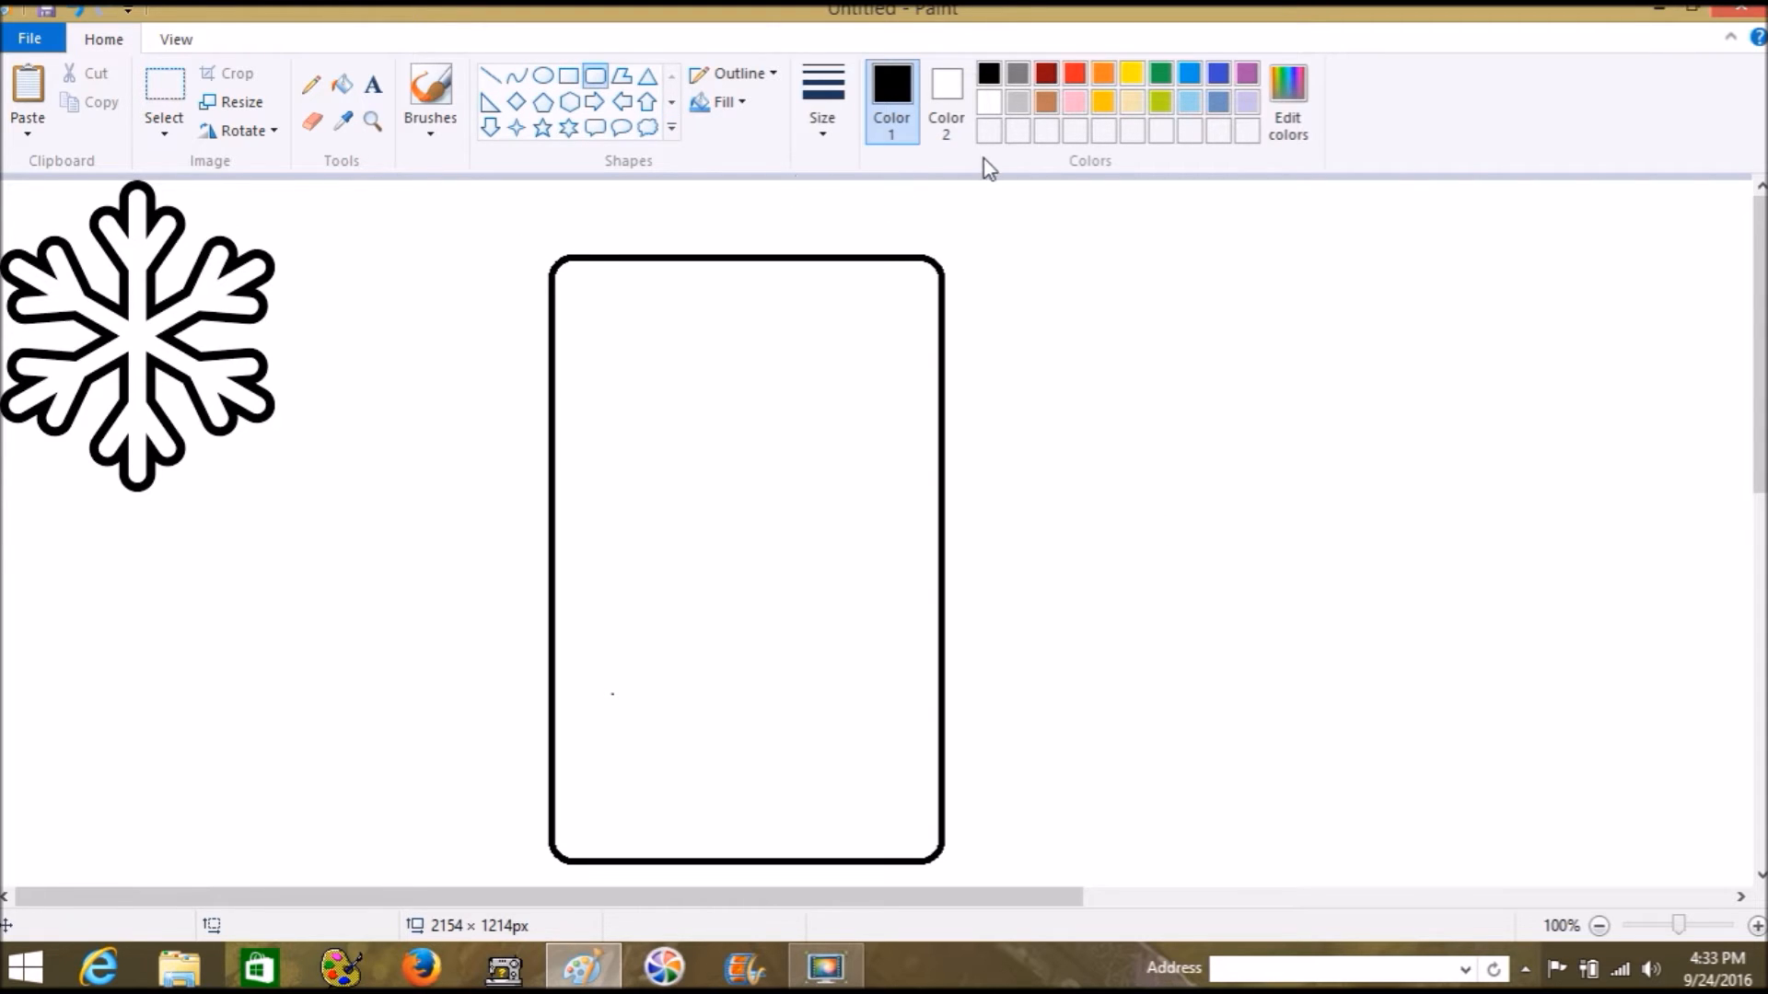
click(727, 102)
click(741, 166)
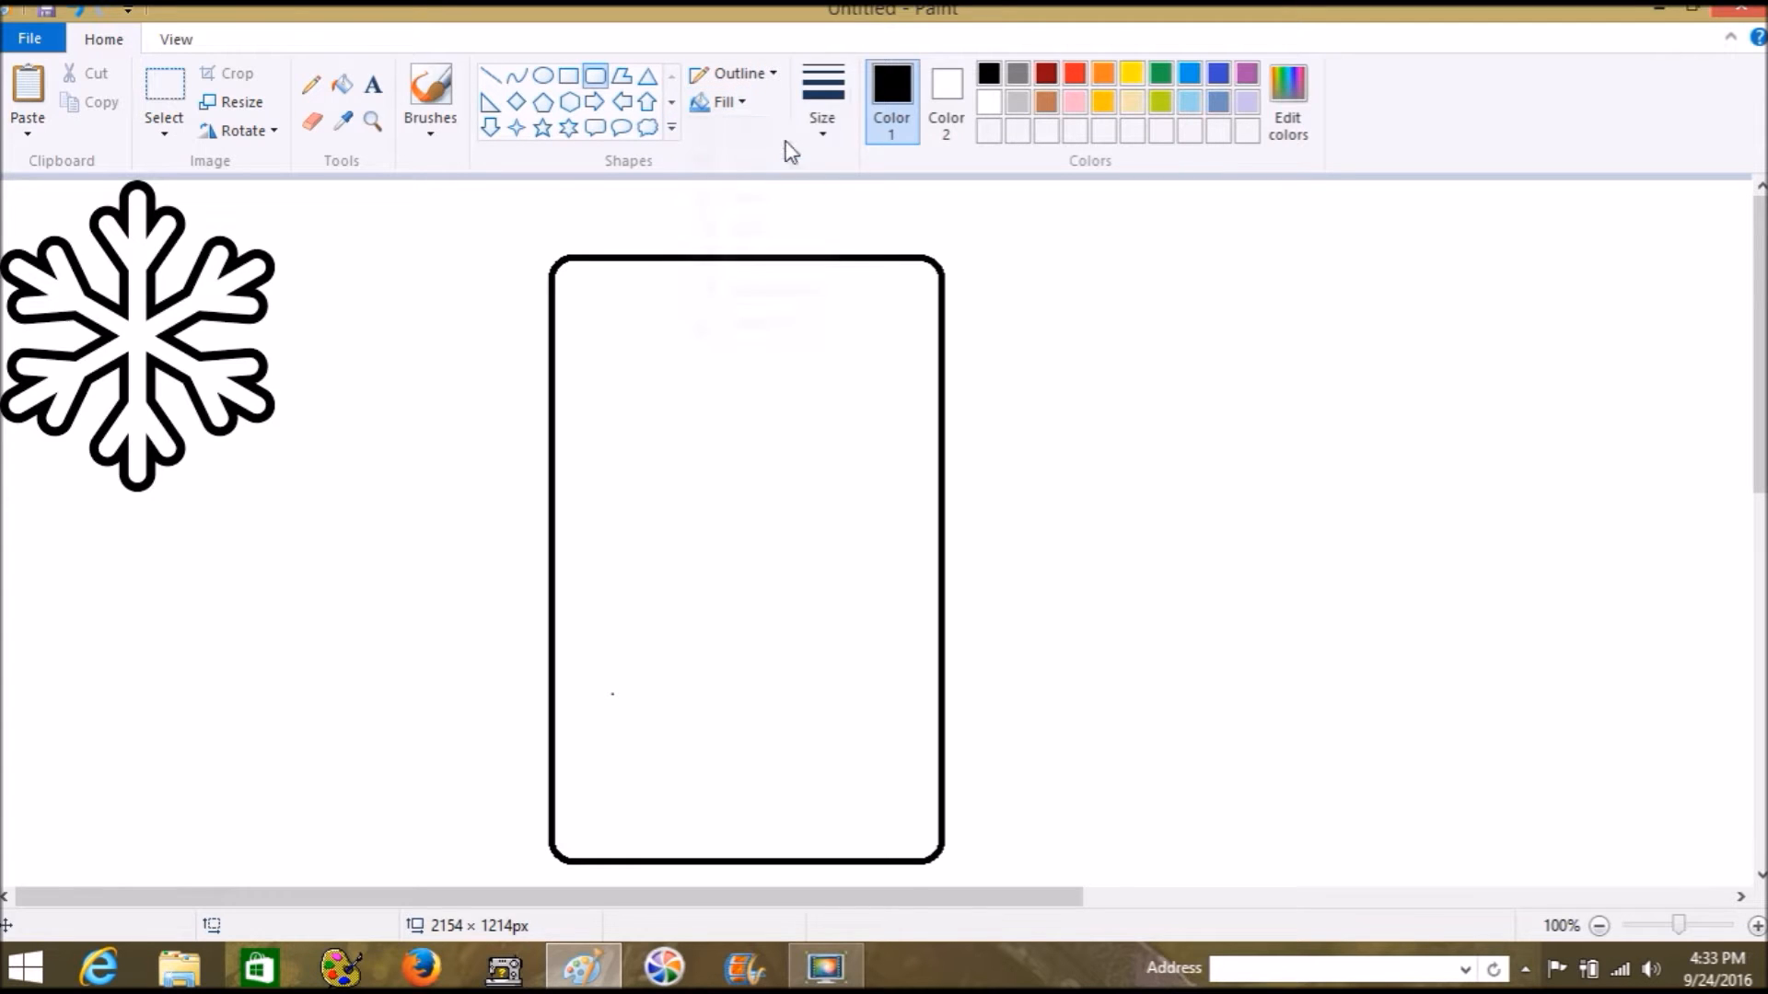
click(989, 101)
mouse_move(466, 218)
mouse_down()
mouse_move(747, 369)
mouse_move(975, 458)
mouse_move(985, 497)
mouse_up()
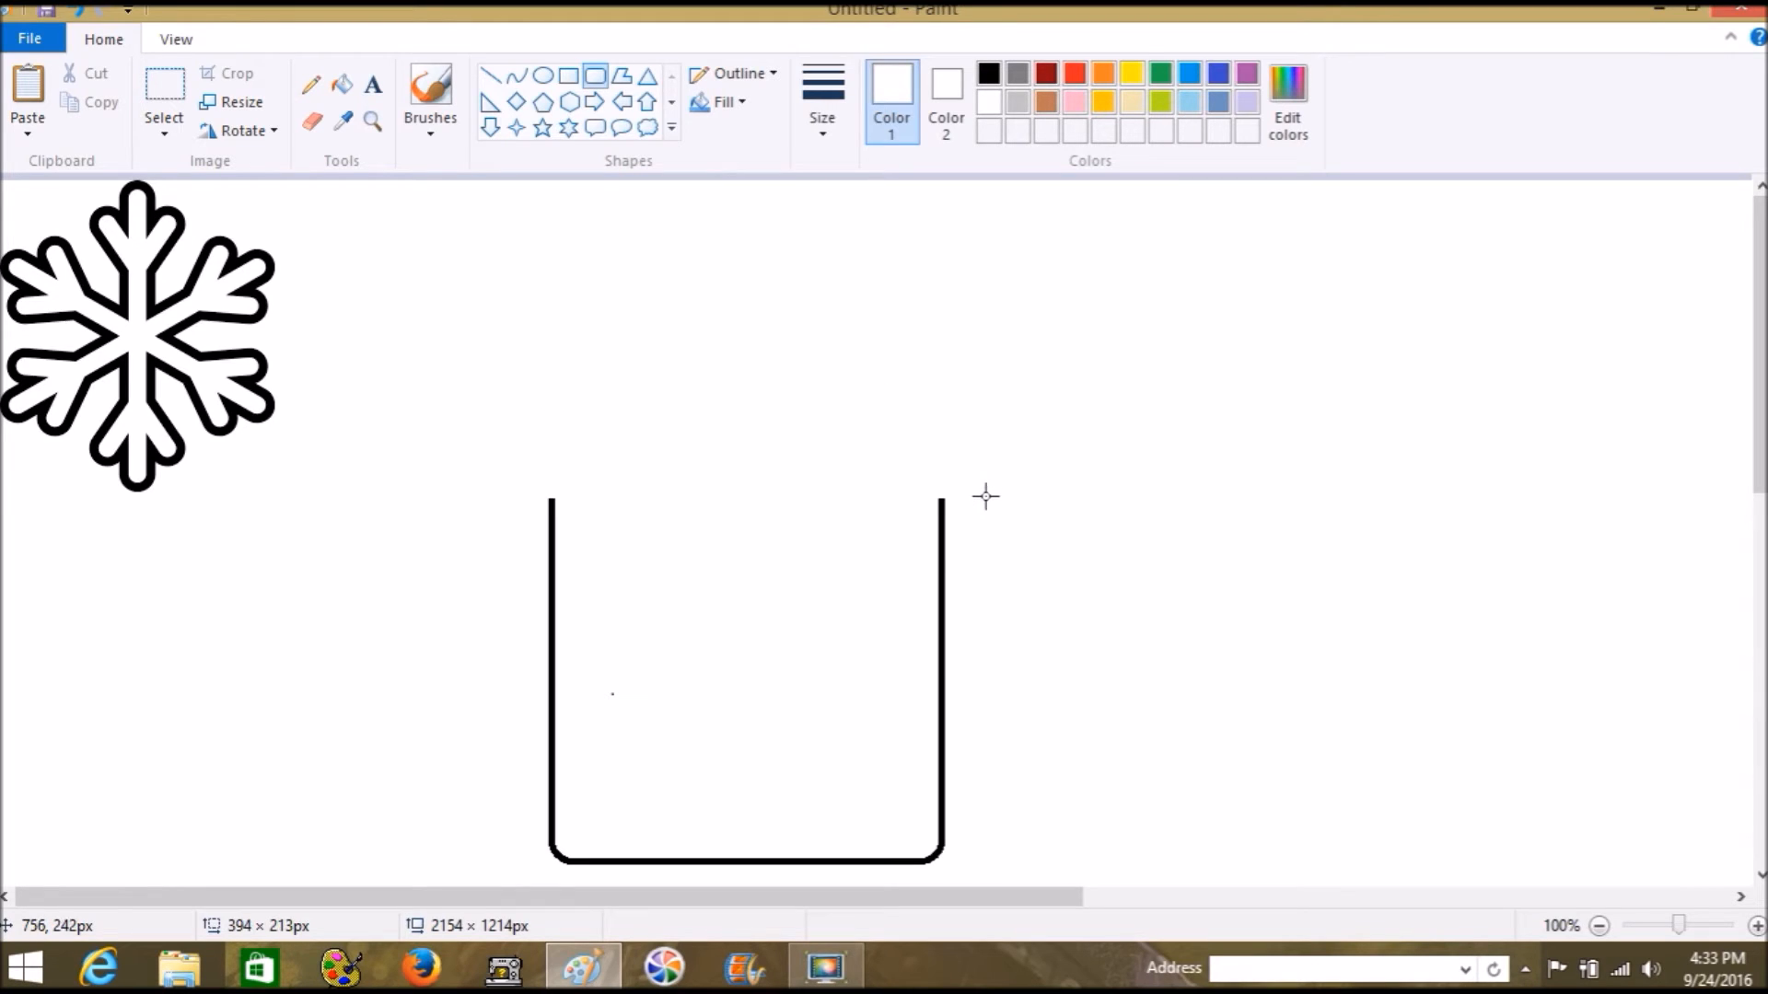
drag(986, 497, 1000, 476)
drag(1000, 476, 998, 473)
click(1216, 378)
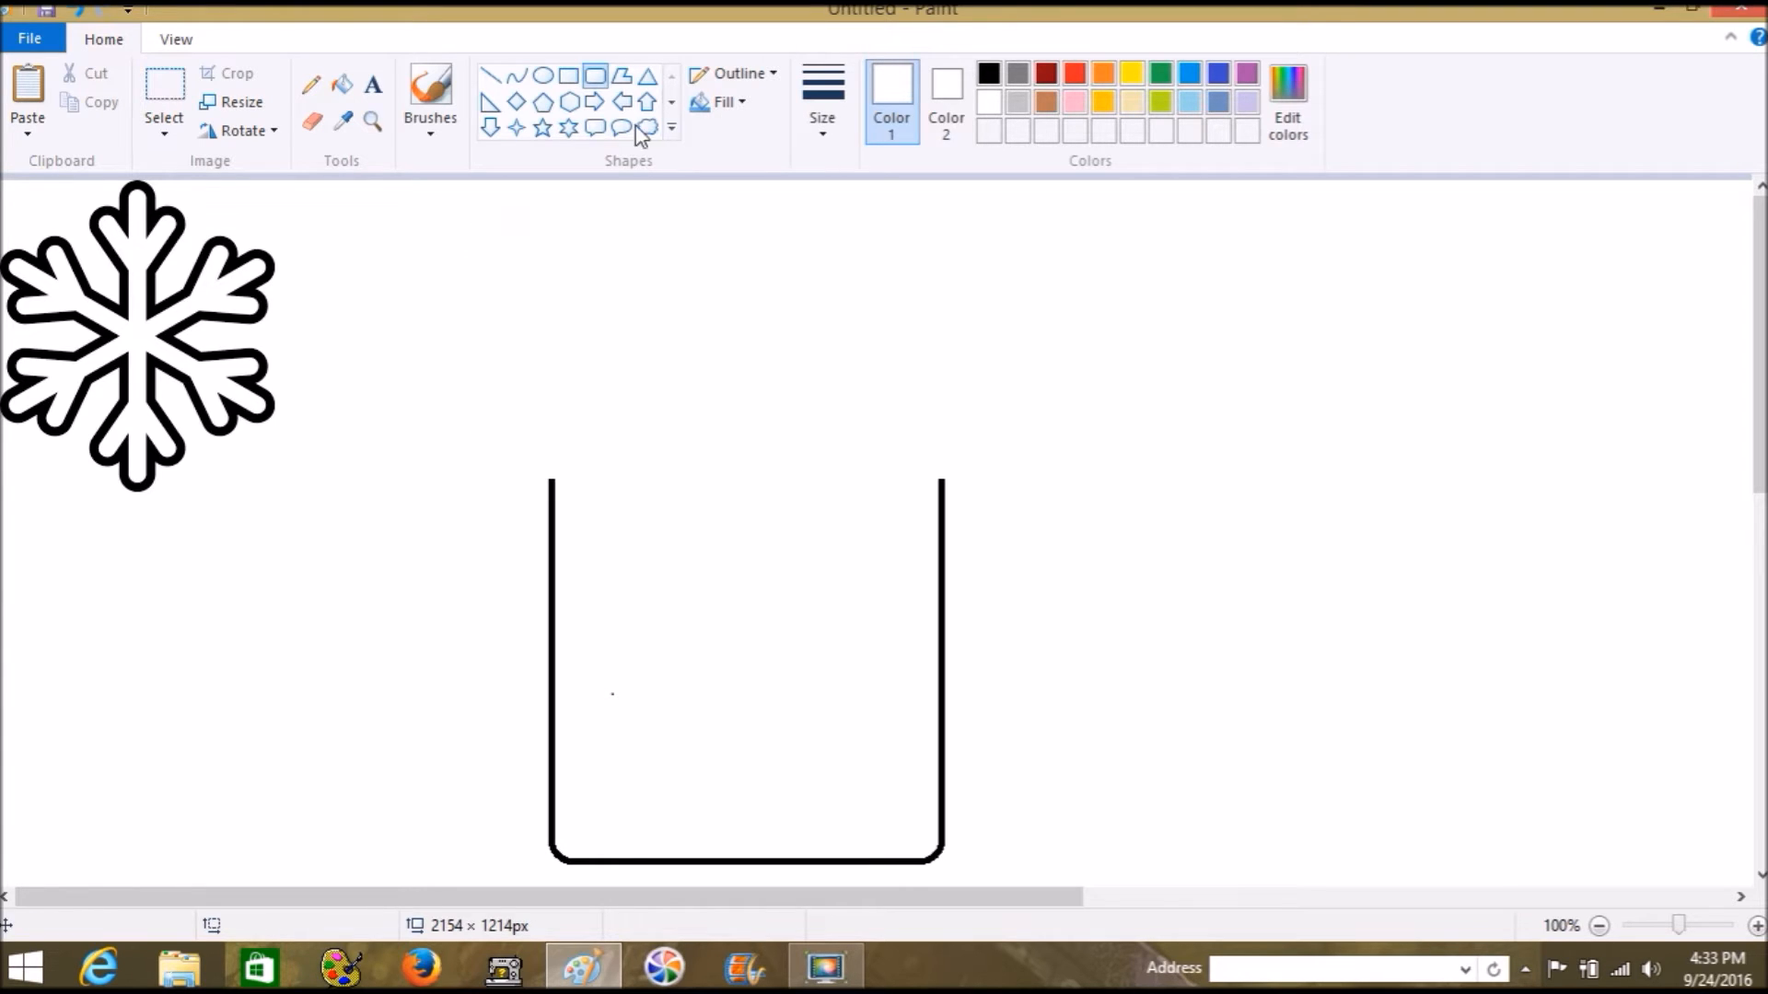
Step: Draw a black circle about 123 × 127 px and align it with the top end of the outline's left side
click(546, 77)
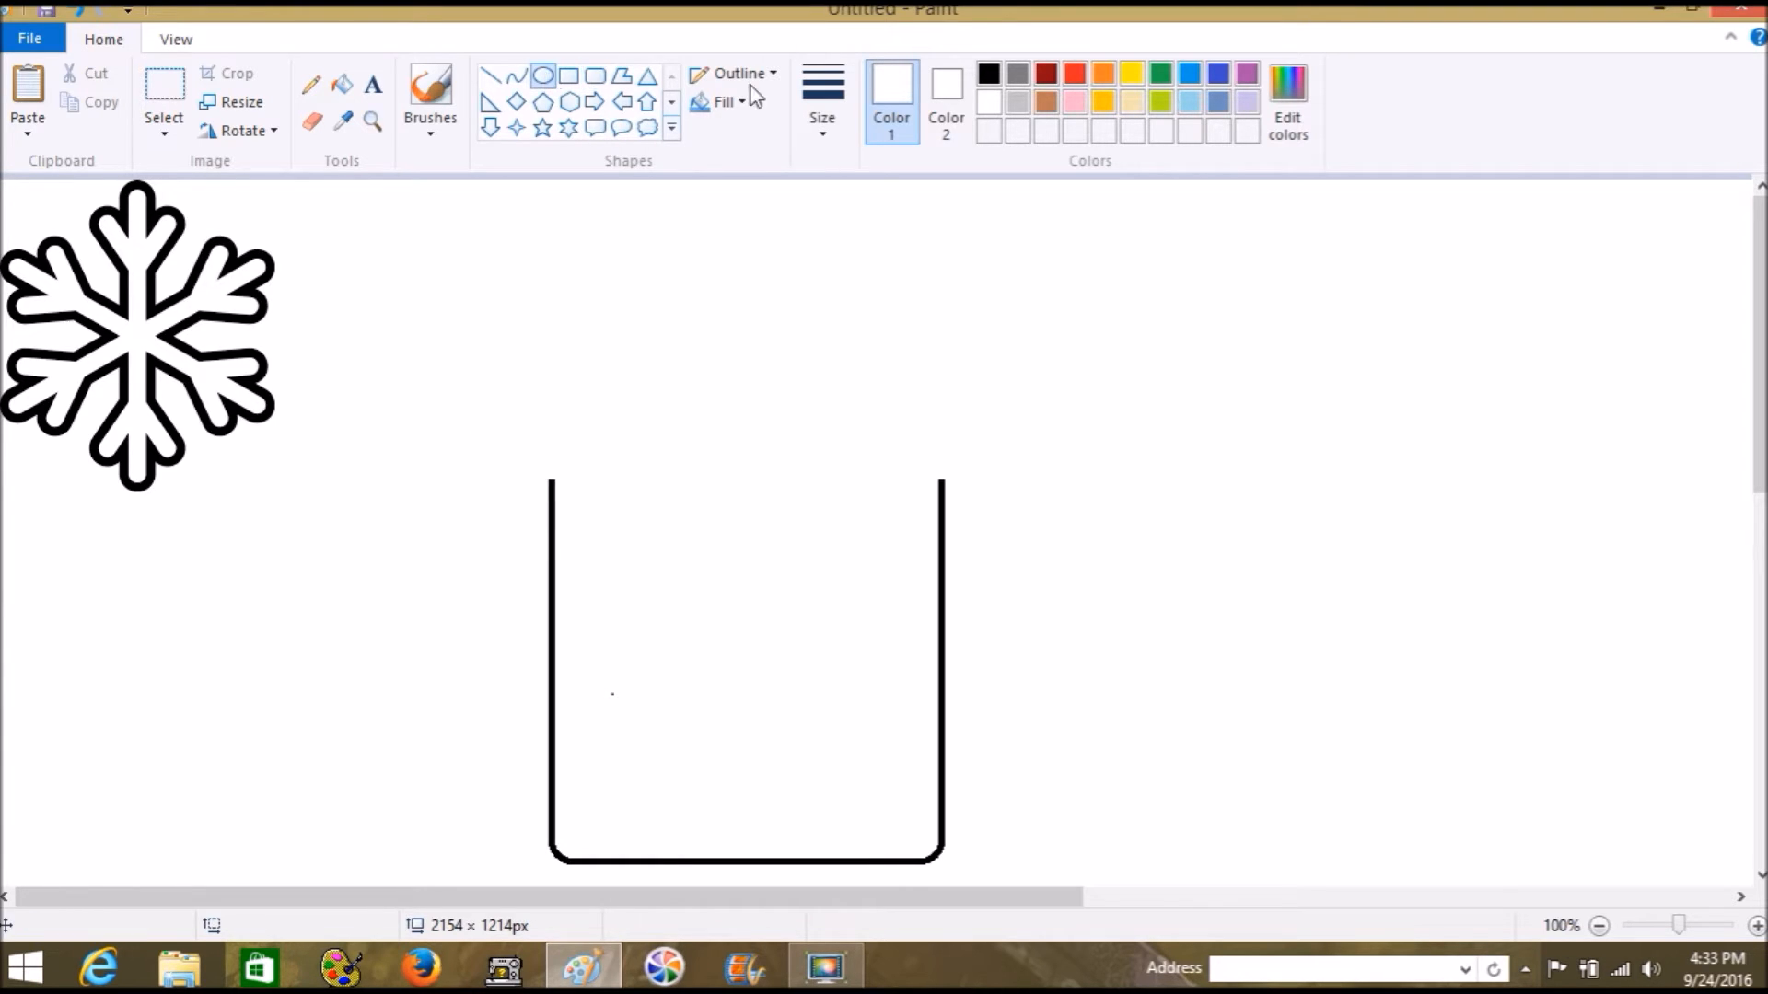
click(989, 77)
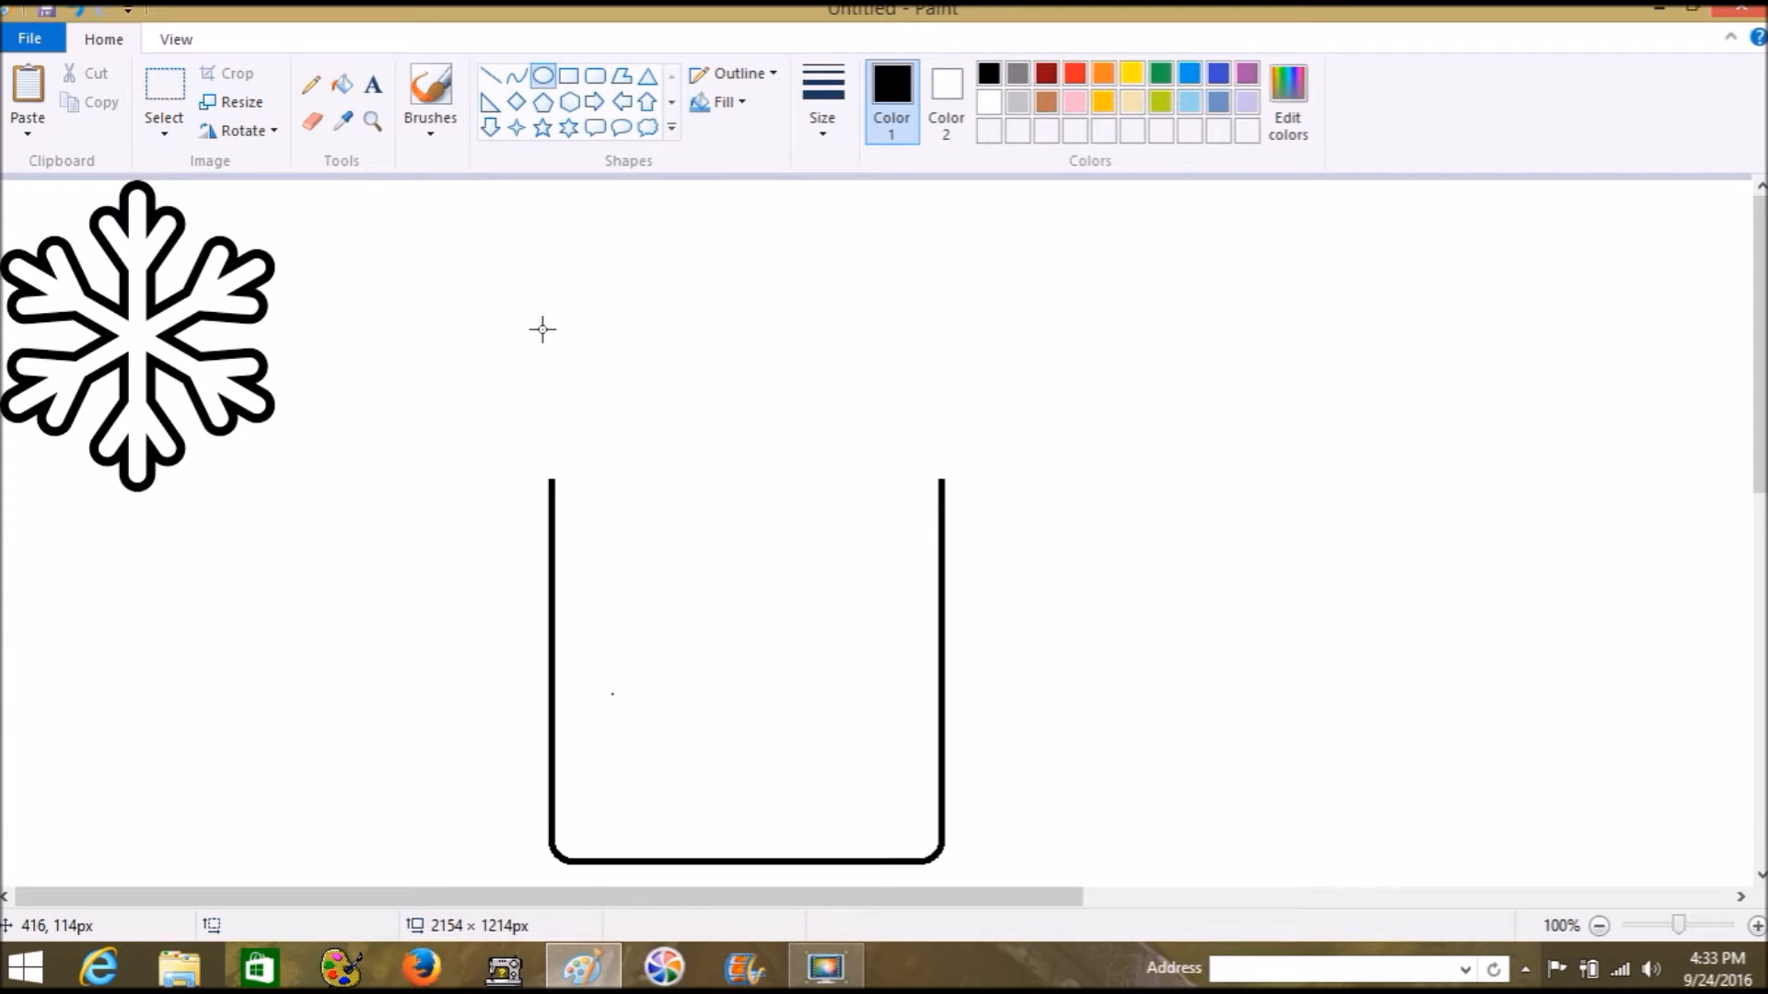
drag(537, 355, 692, 517)
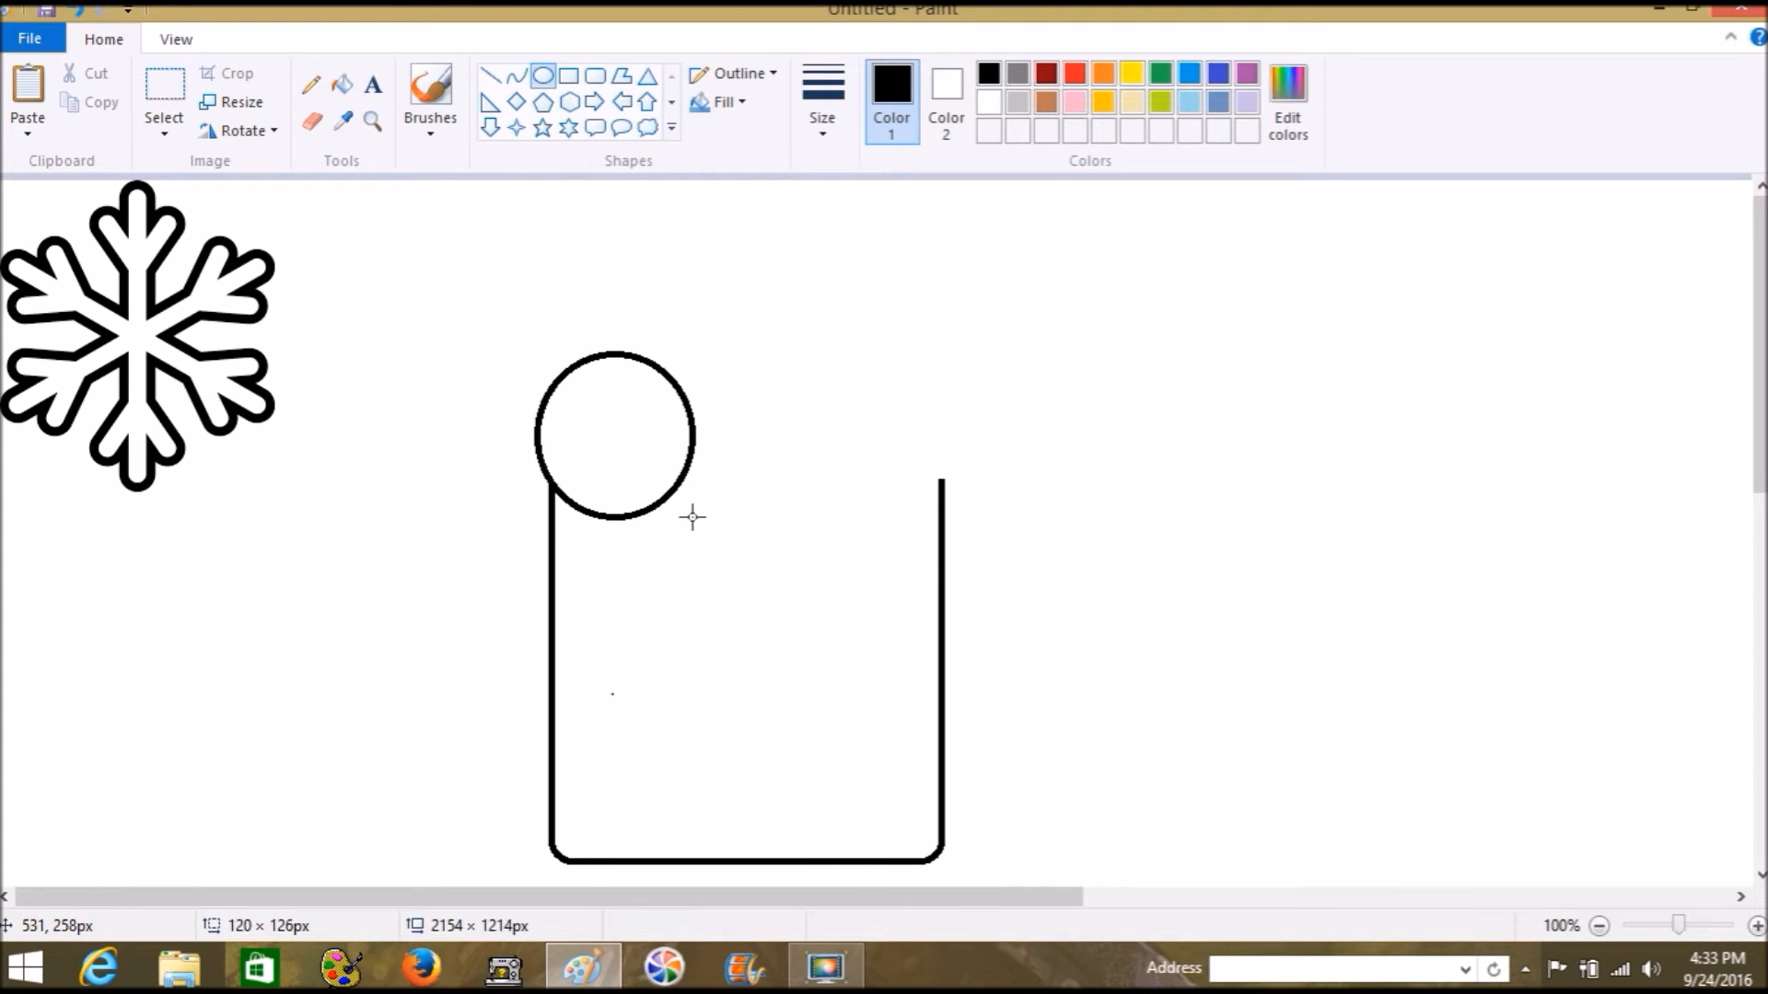
drag(627, 399, 644, 444)
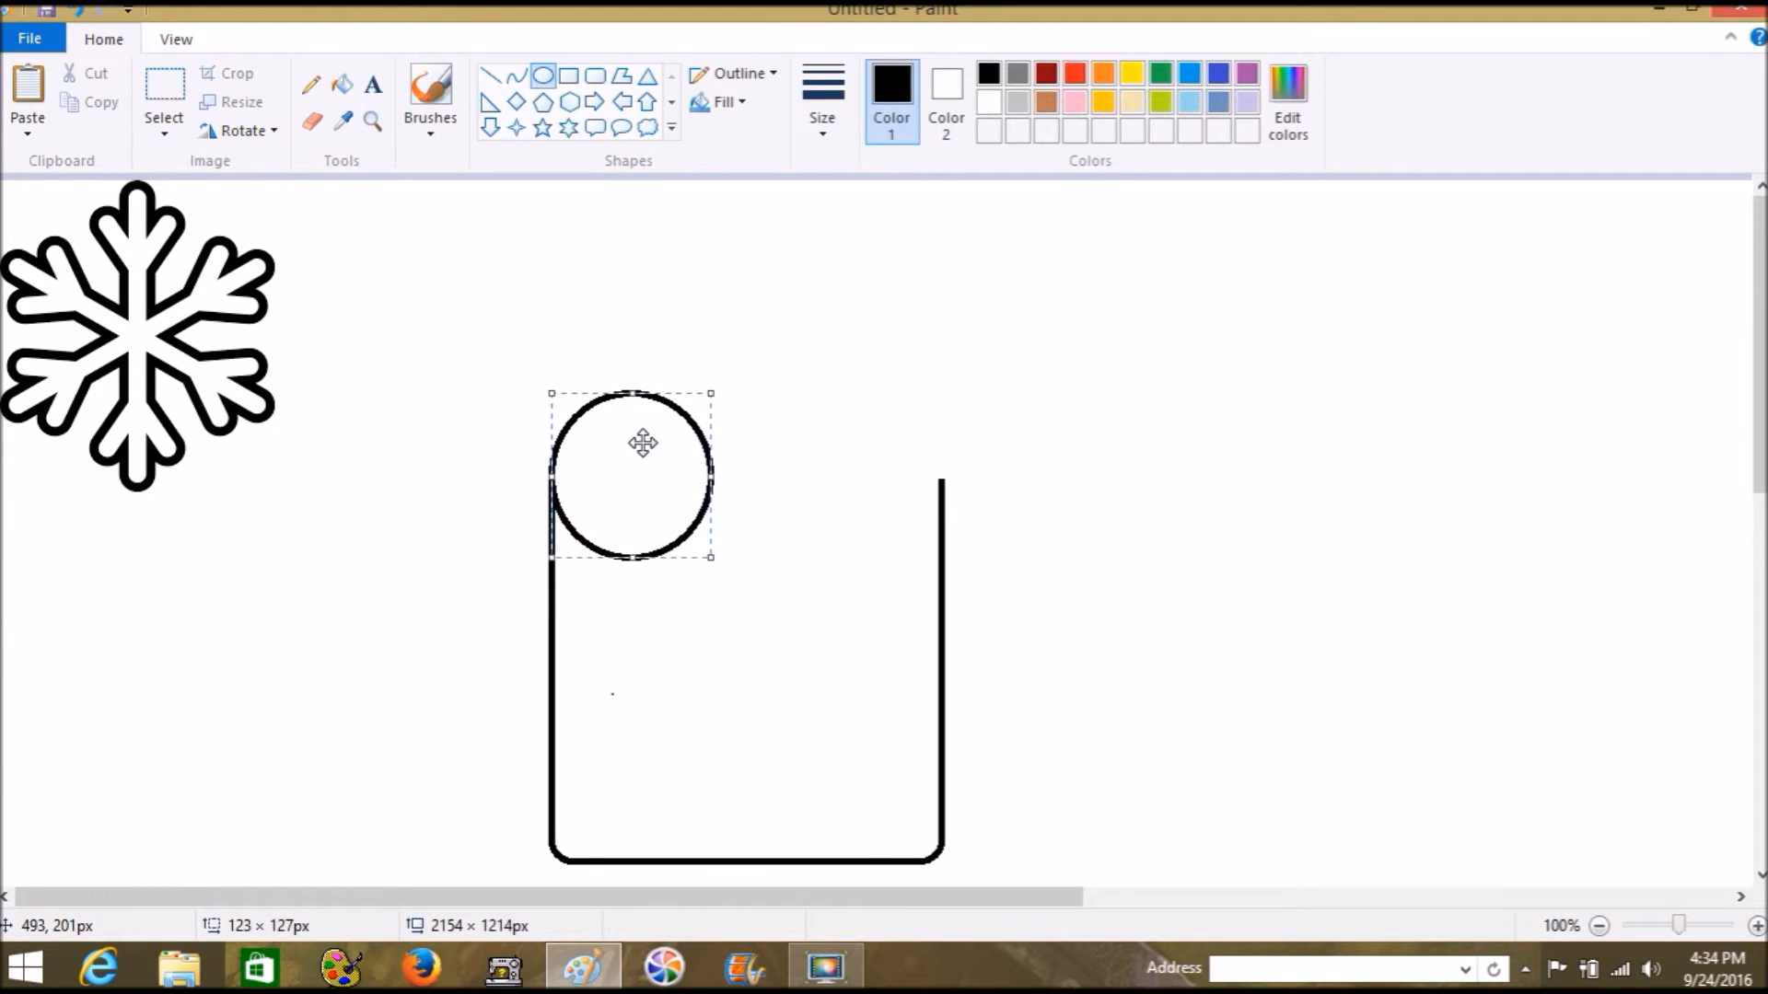
click(844, 380)
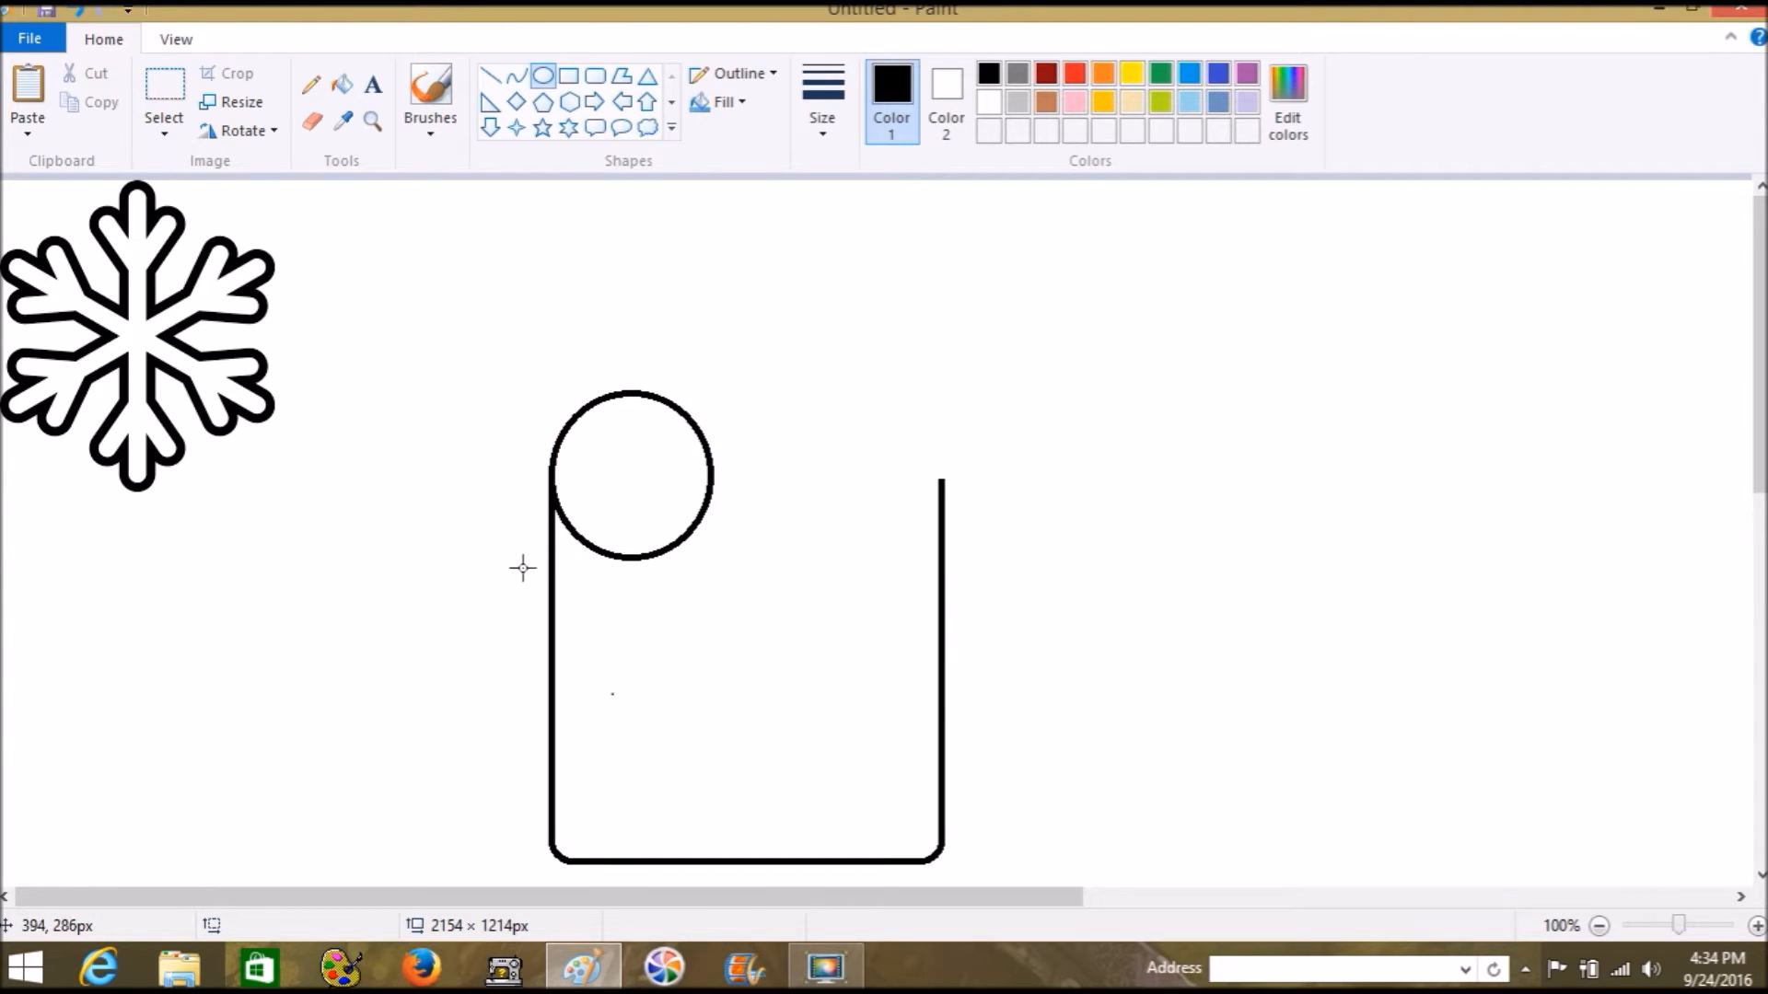
Step: Duplicate the circle and place the copy beside the original, near the top end of the outline's right side
drag(541, 563, 692, 510)
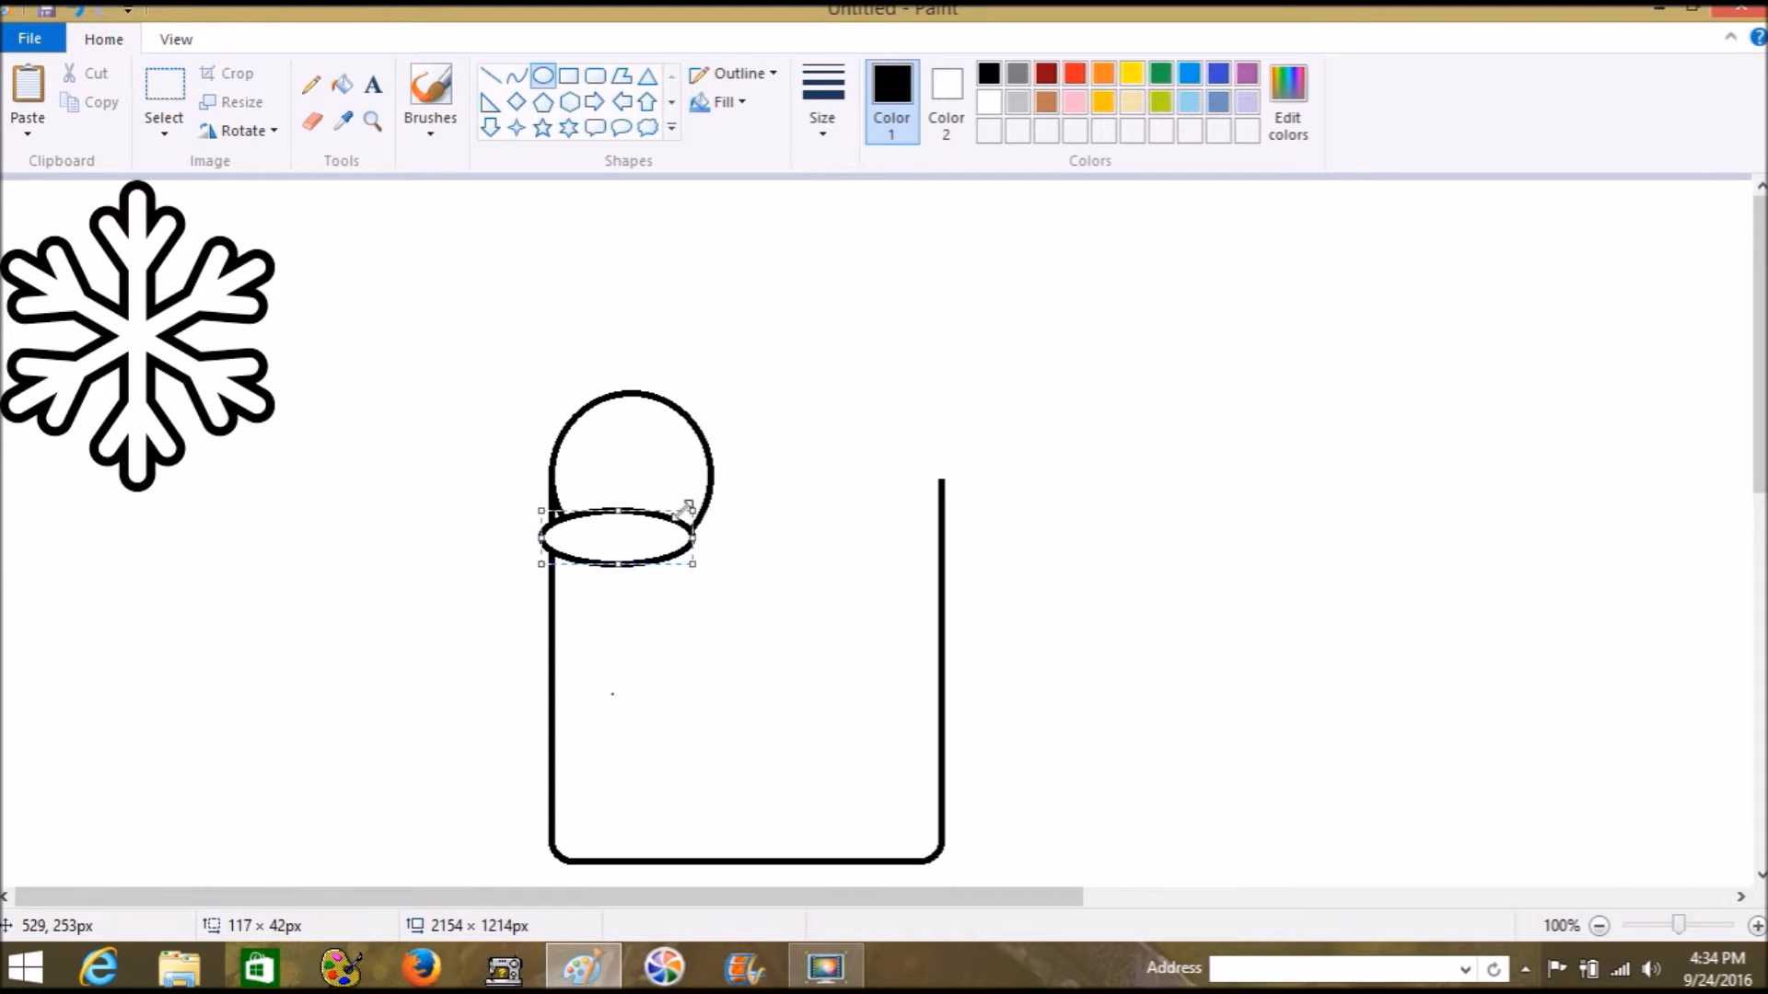
click(78, 12)
click(163, 87)
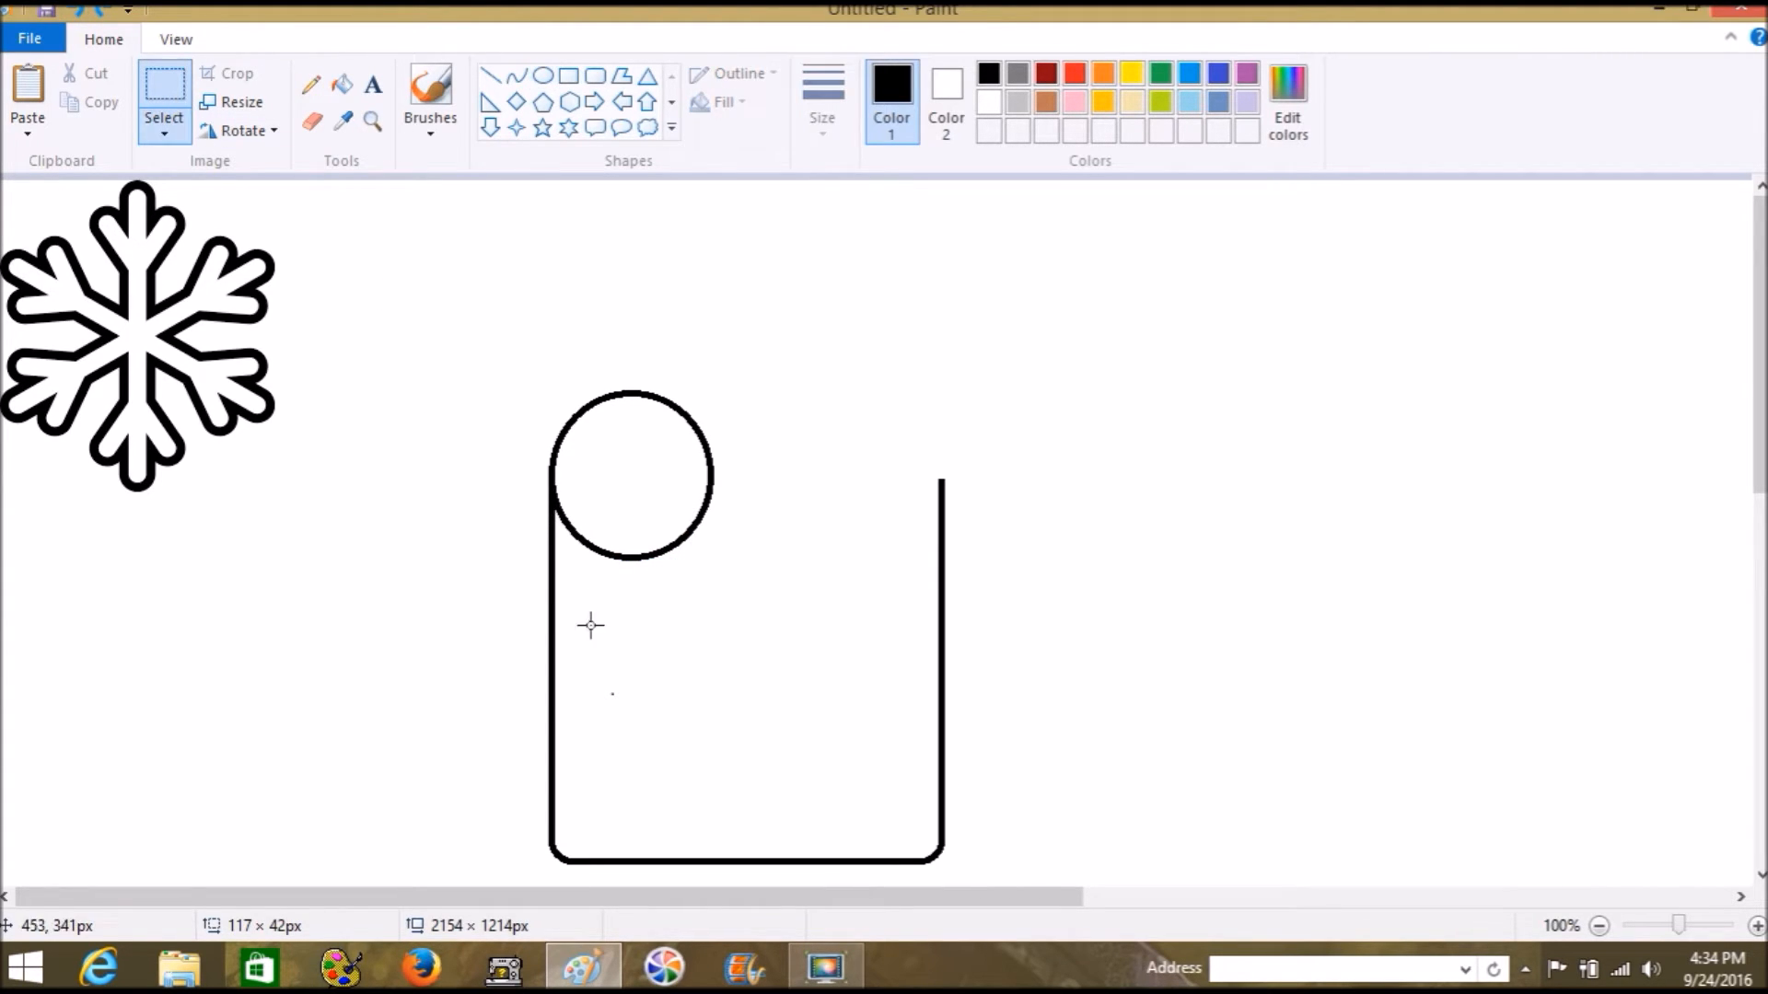
drag(539, 557, 732, 379)
click(772, 603)
drag(542, 573, 725, 388)
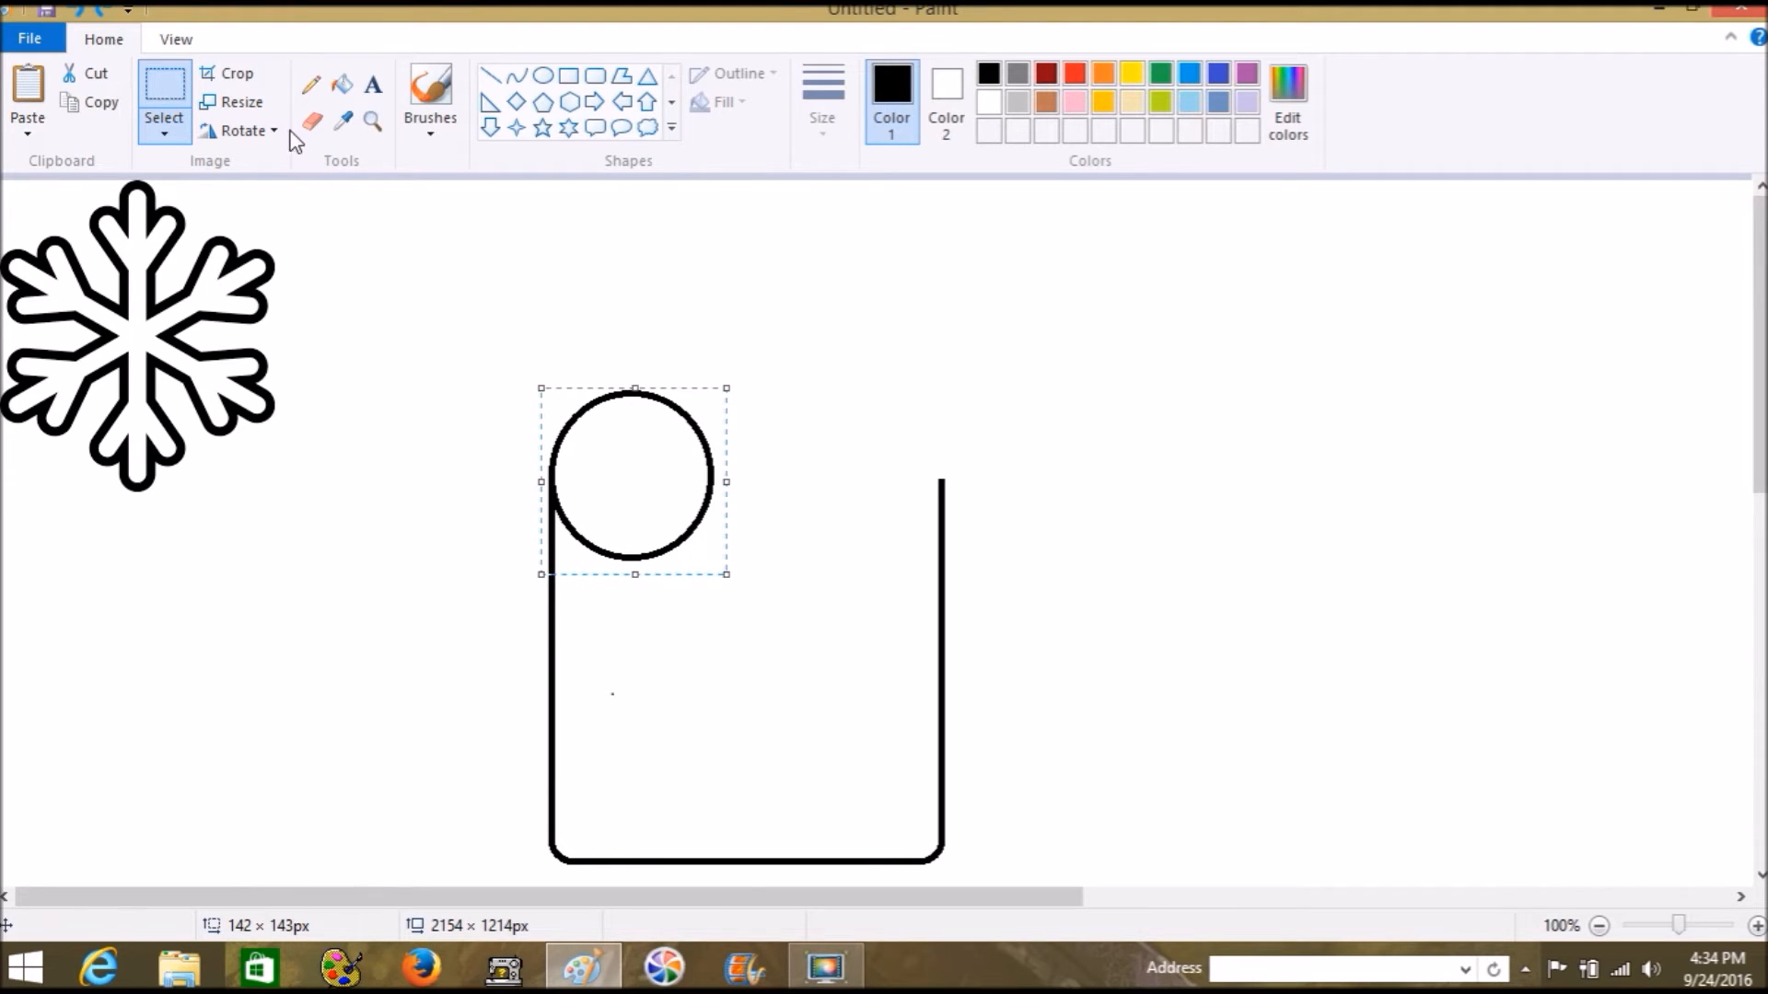
click(27, 87)
drag(102, 267, 838, 424)
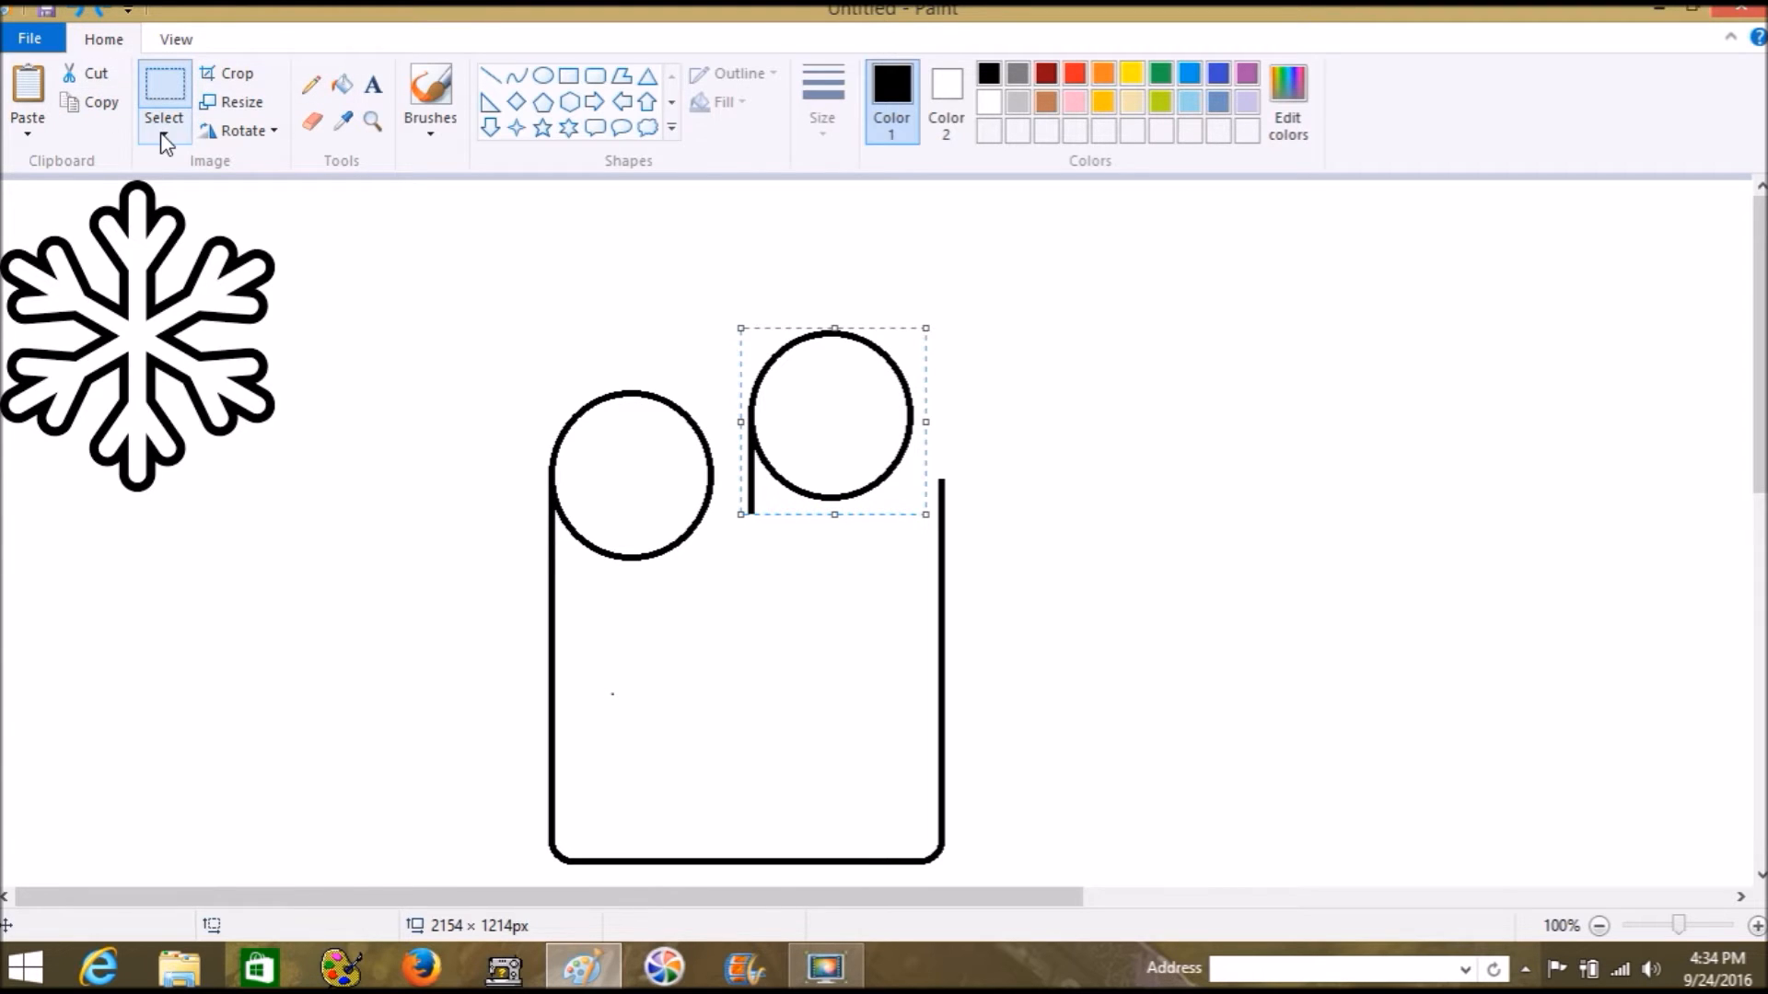
Step: Flip the copied circle horizontally and align it with the outline's right side, level with the first circle
click(247, 136)
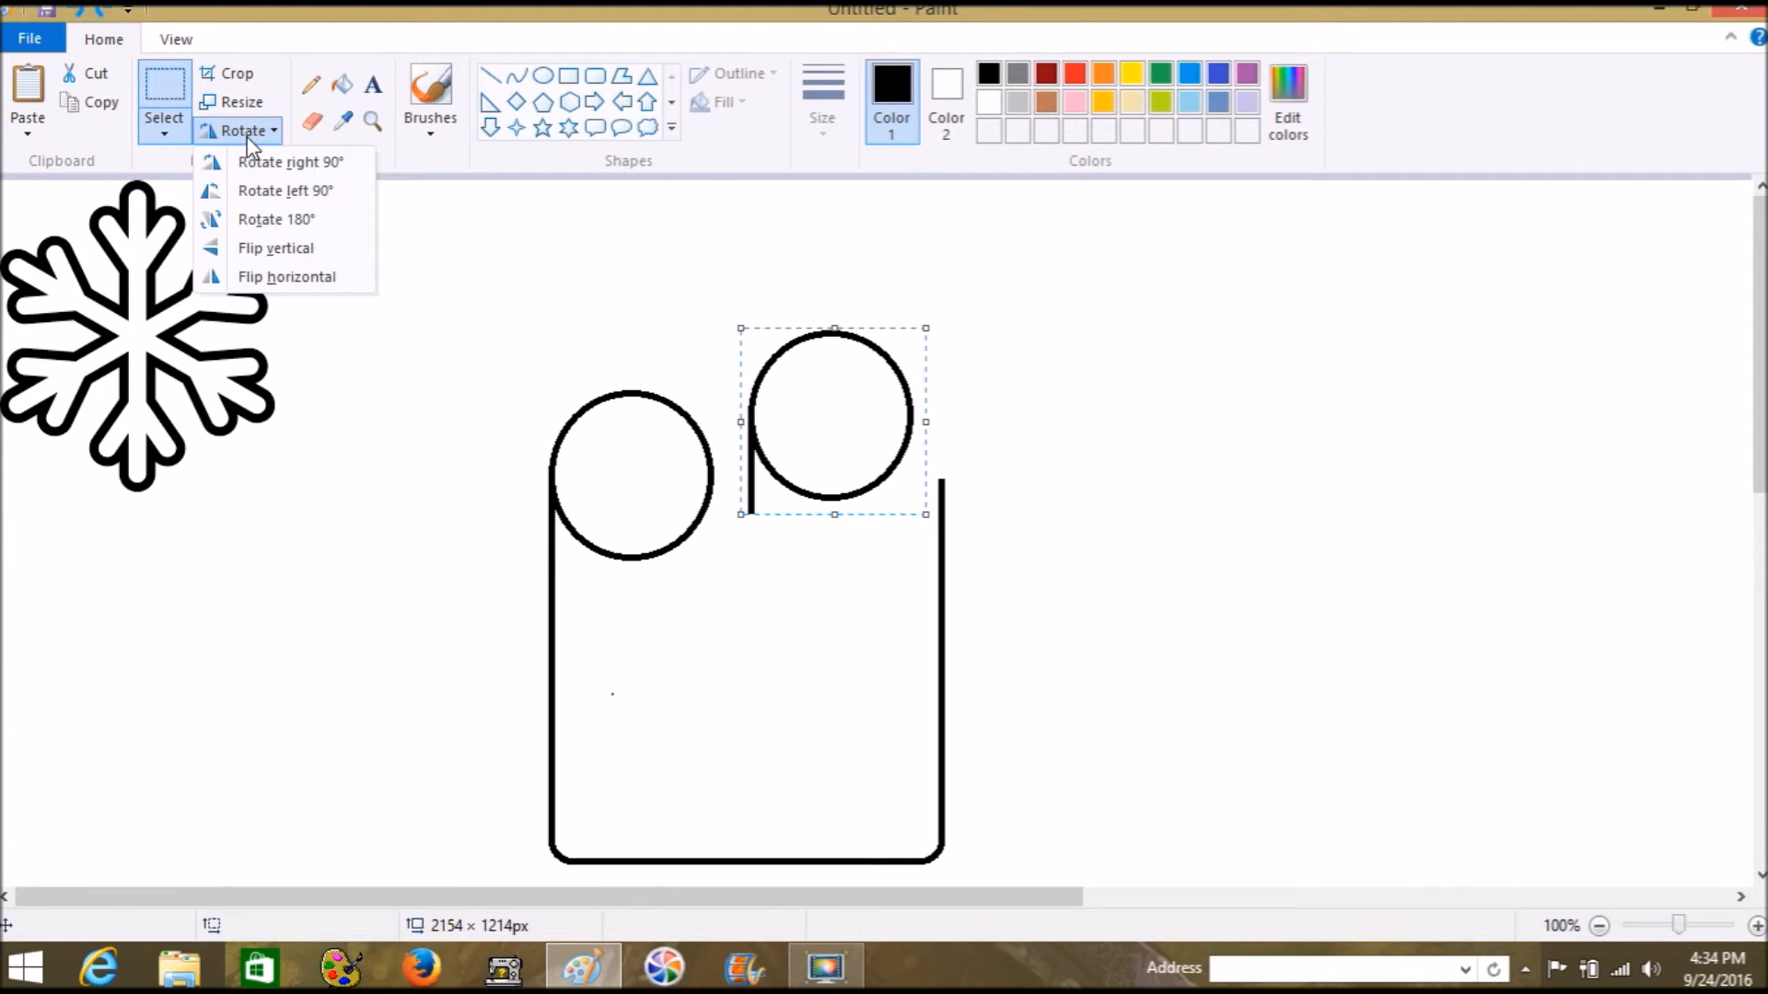
click(309, 277)
drag(865, 391, 892, 456)
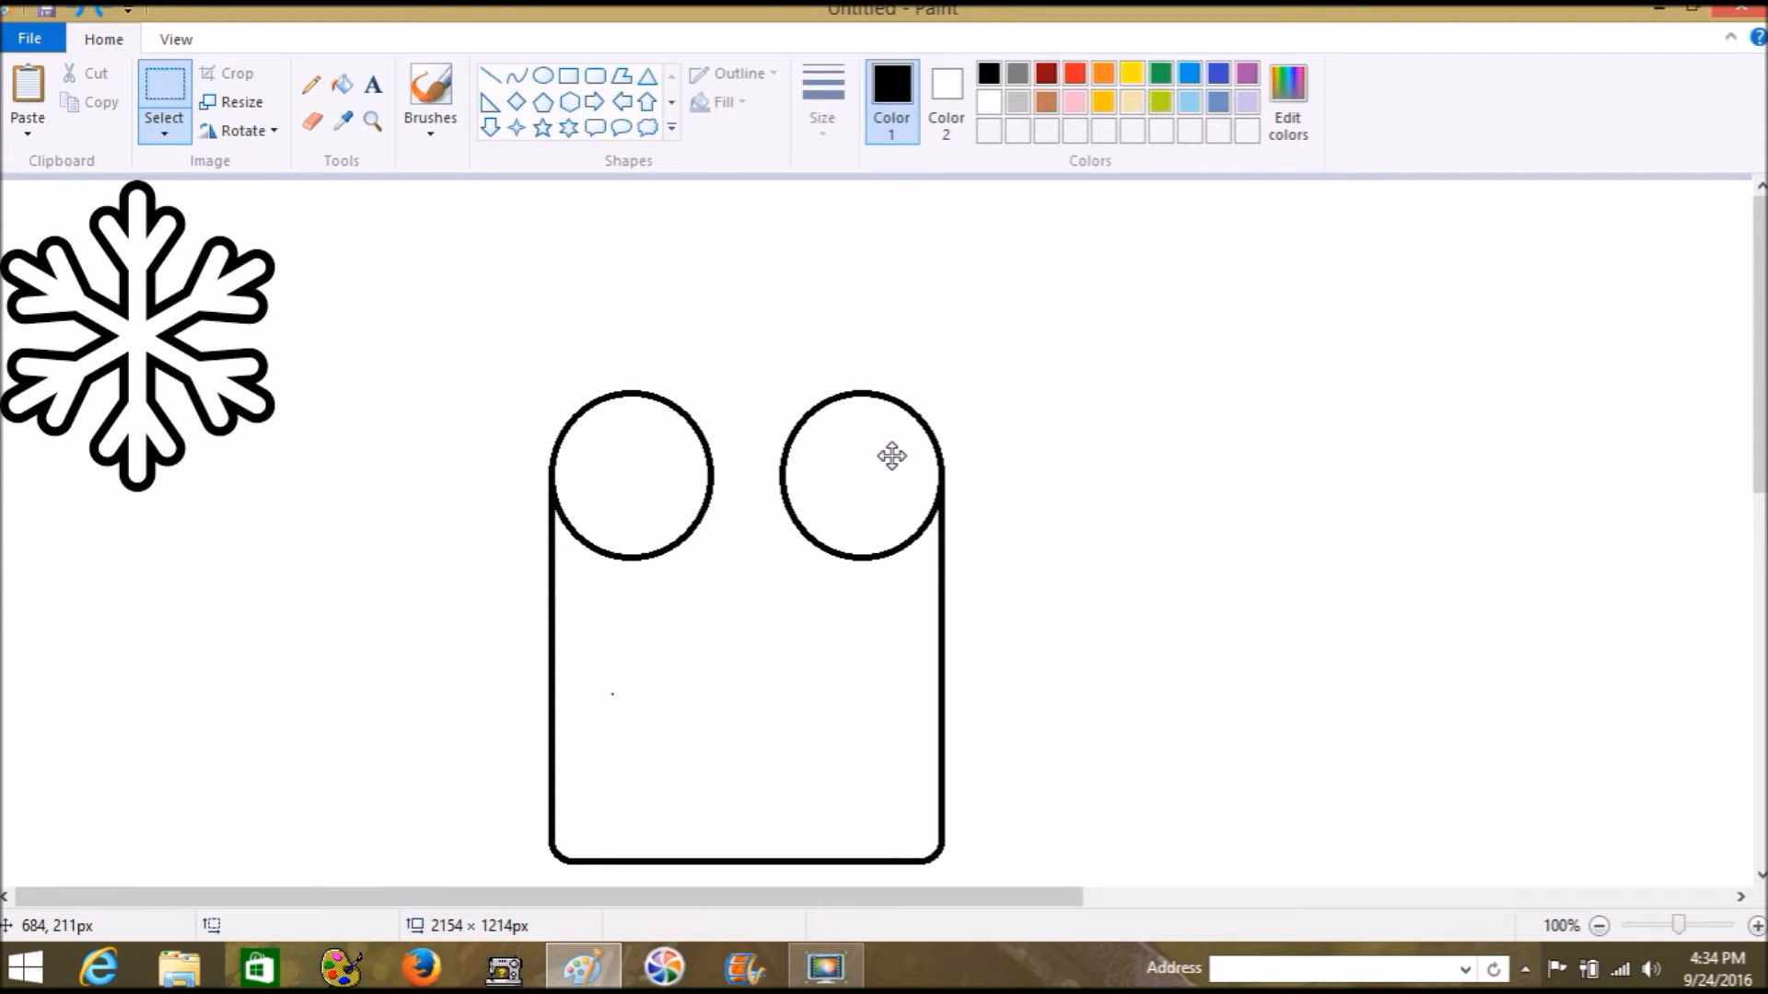
click(649, 281)
Step: Draw a tall black oval centred between the two circles, overlapping both and rising above them
click(545, 75)
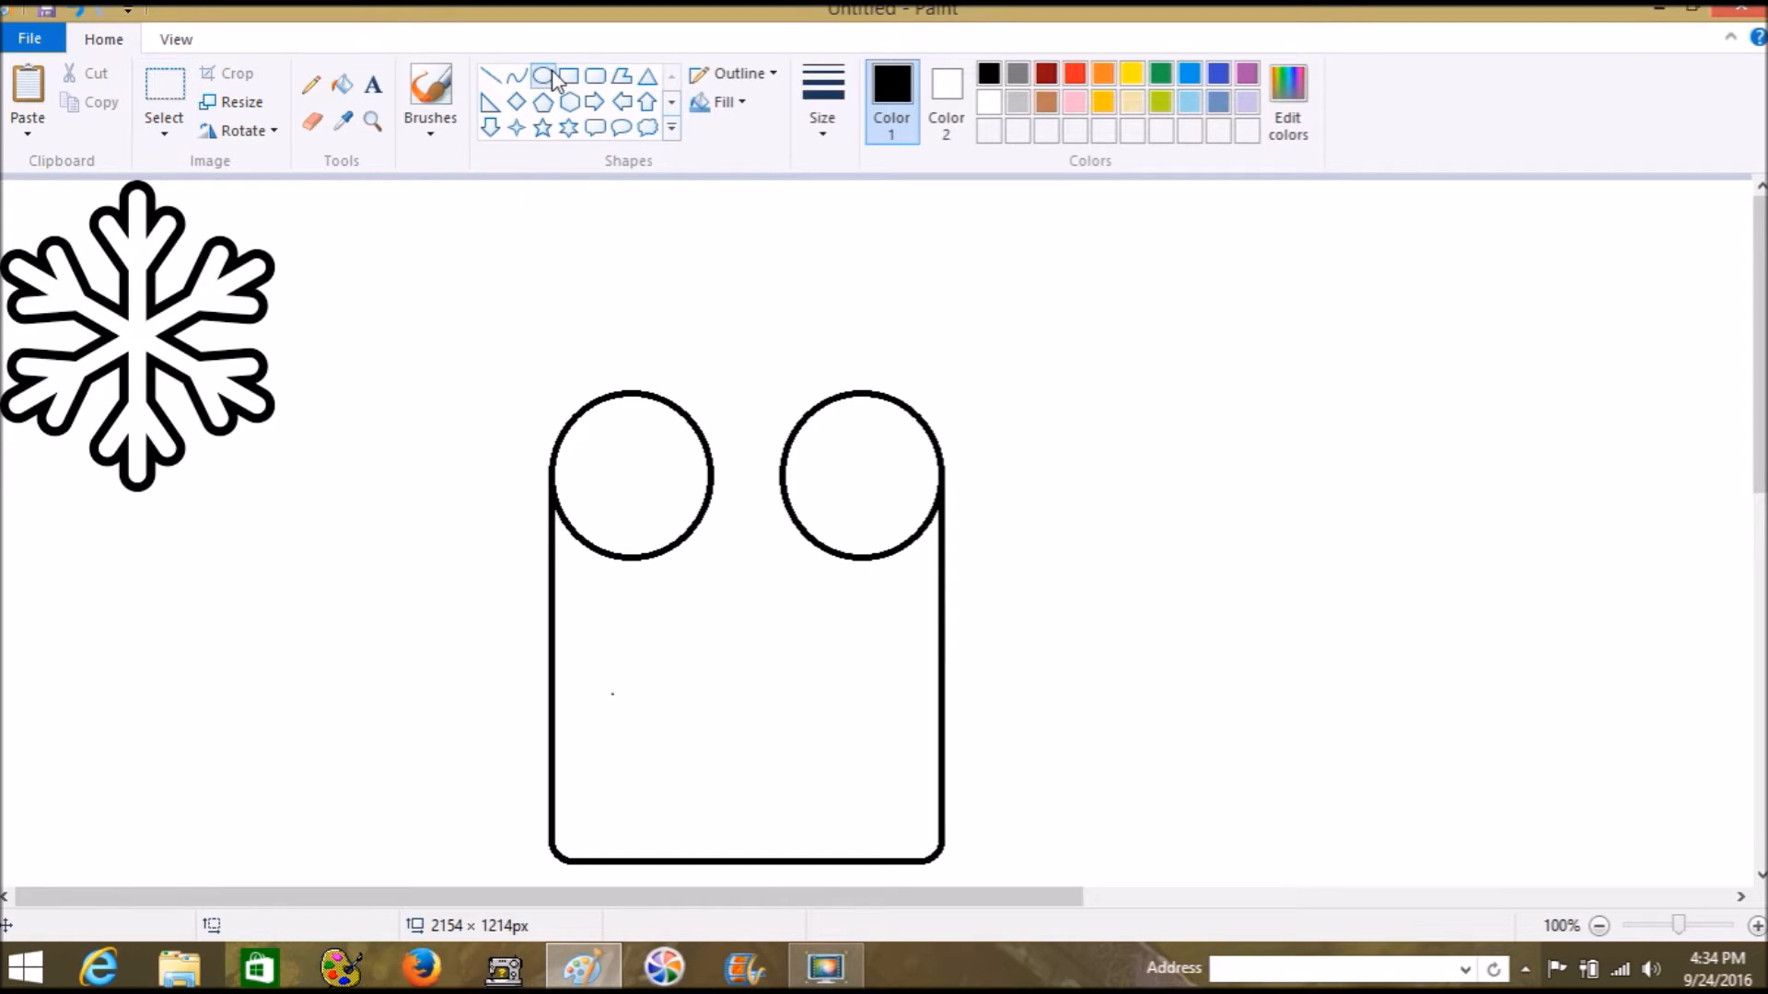
drag(668, 318, 825, 576)
click(1094, 355)
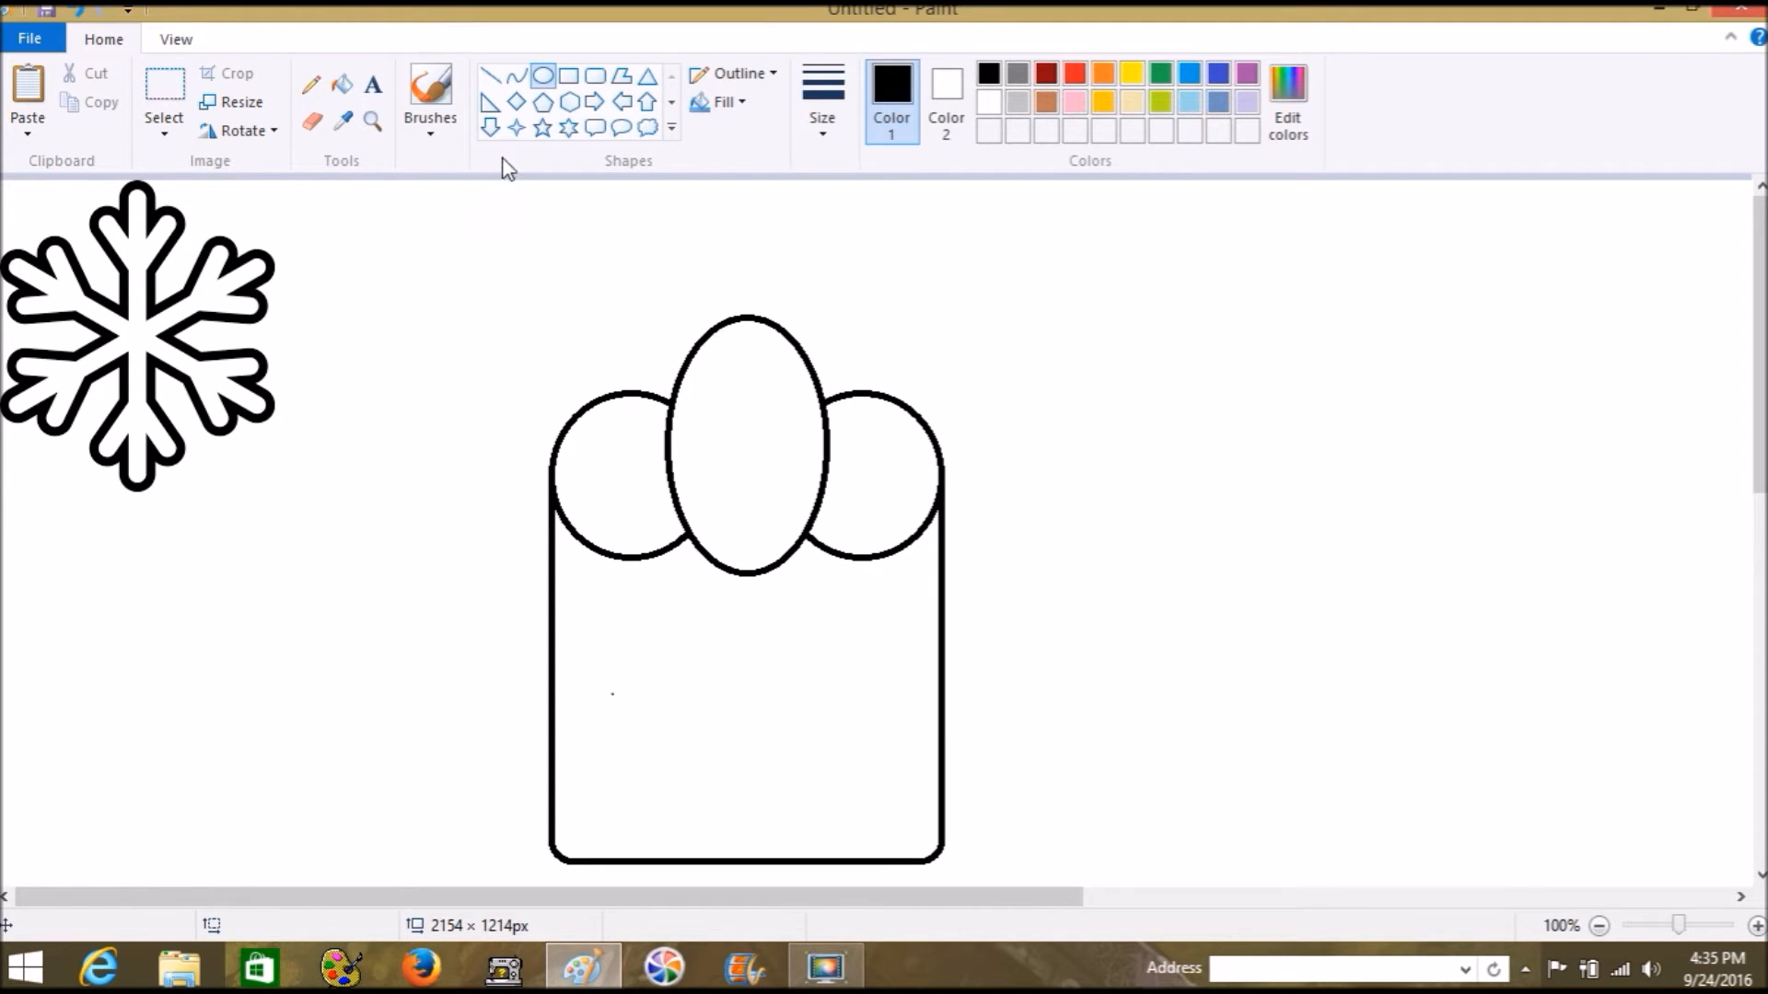
Step: Hide the inner and lower arcs of the circles and oval with white-filled, white-outlined rectangles, leaving one scalloped tag outline
click(568, 75)
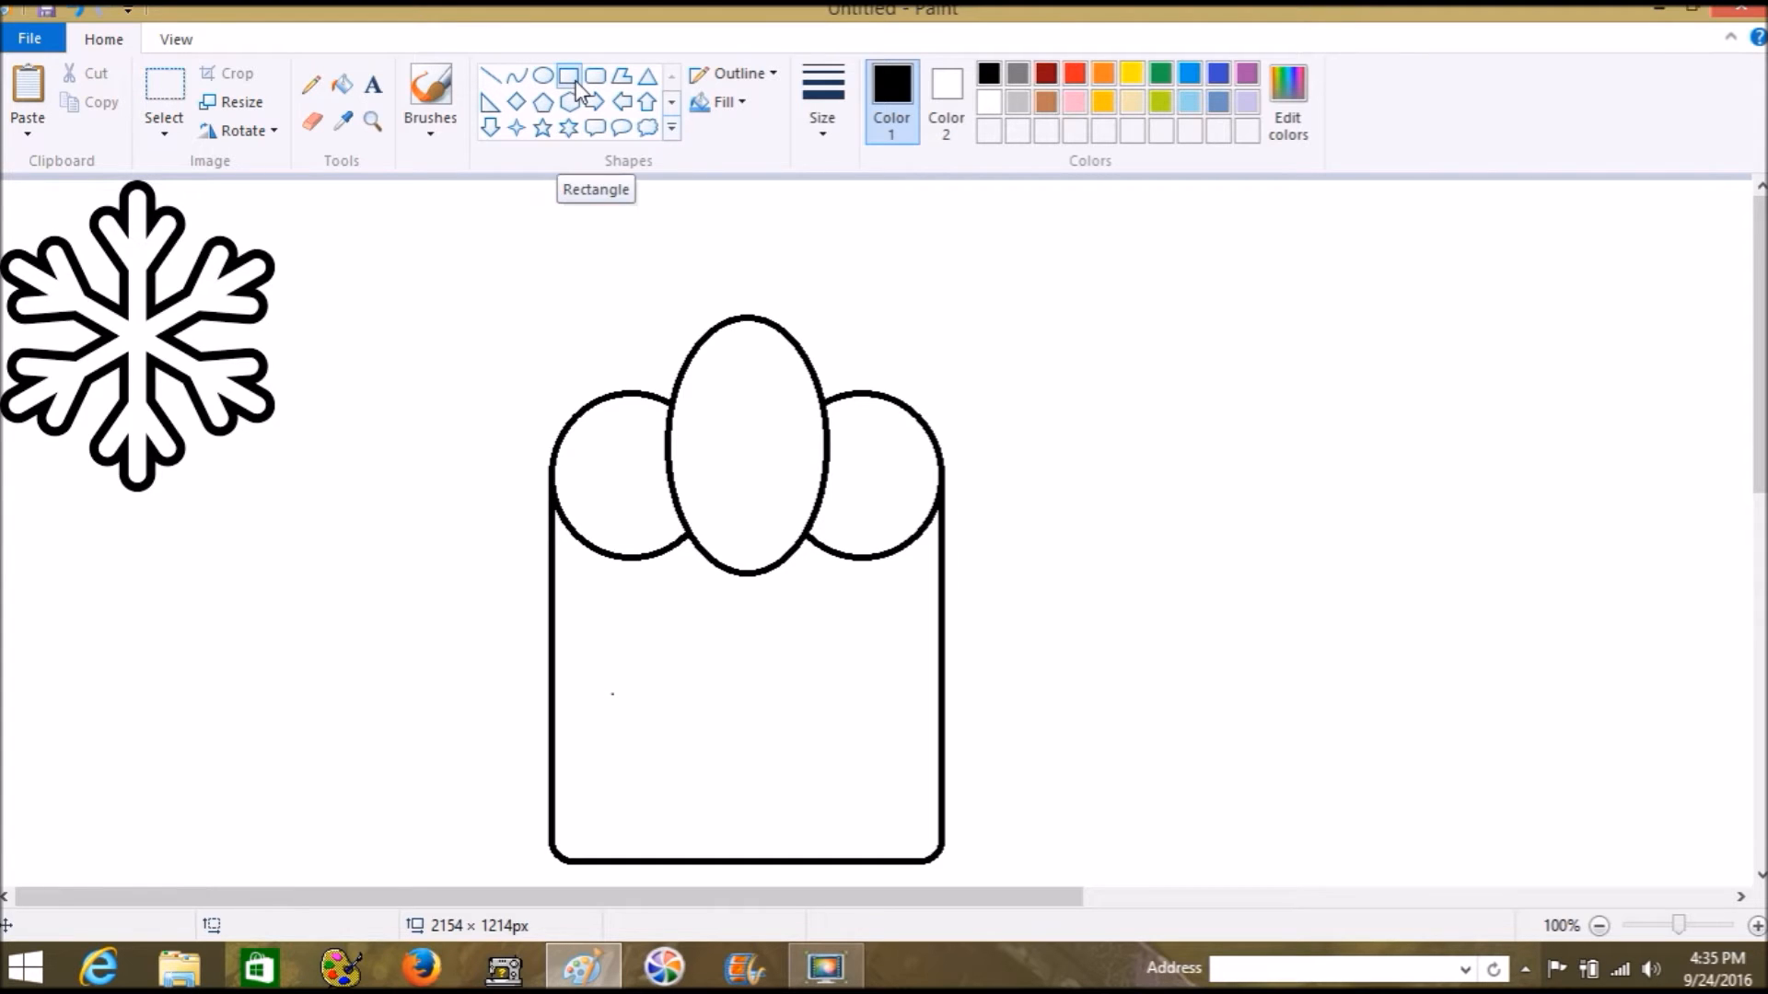
click(988, 104)
click(724, 102)
click(748, 168)
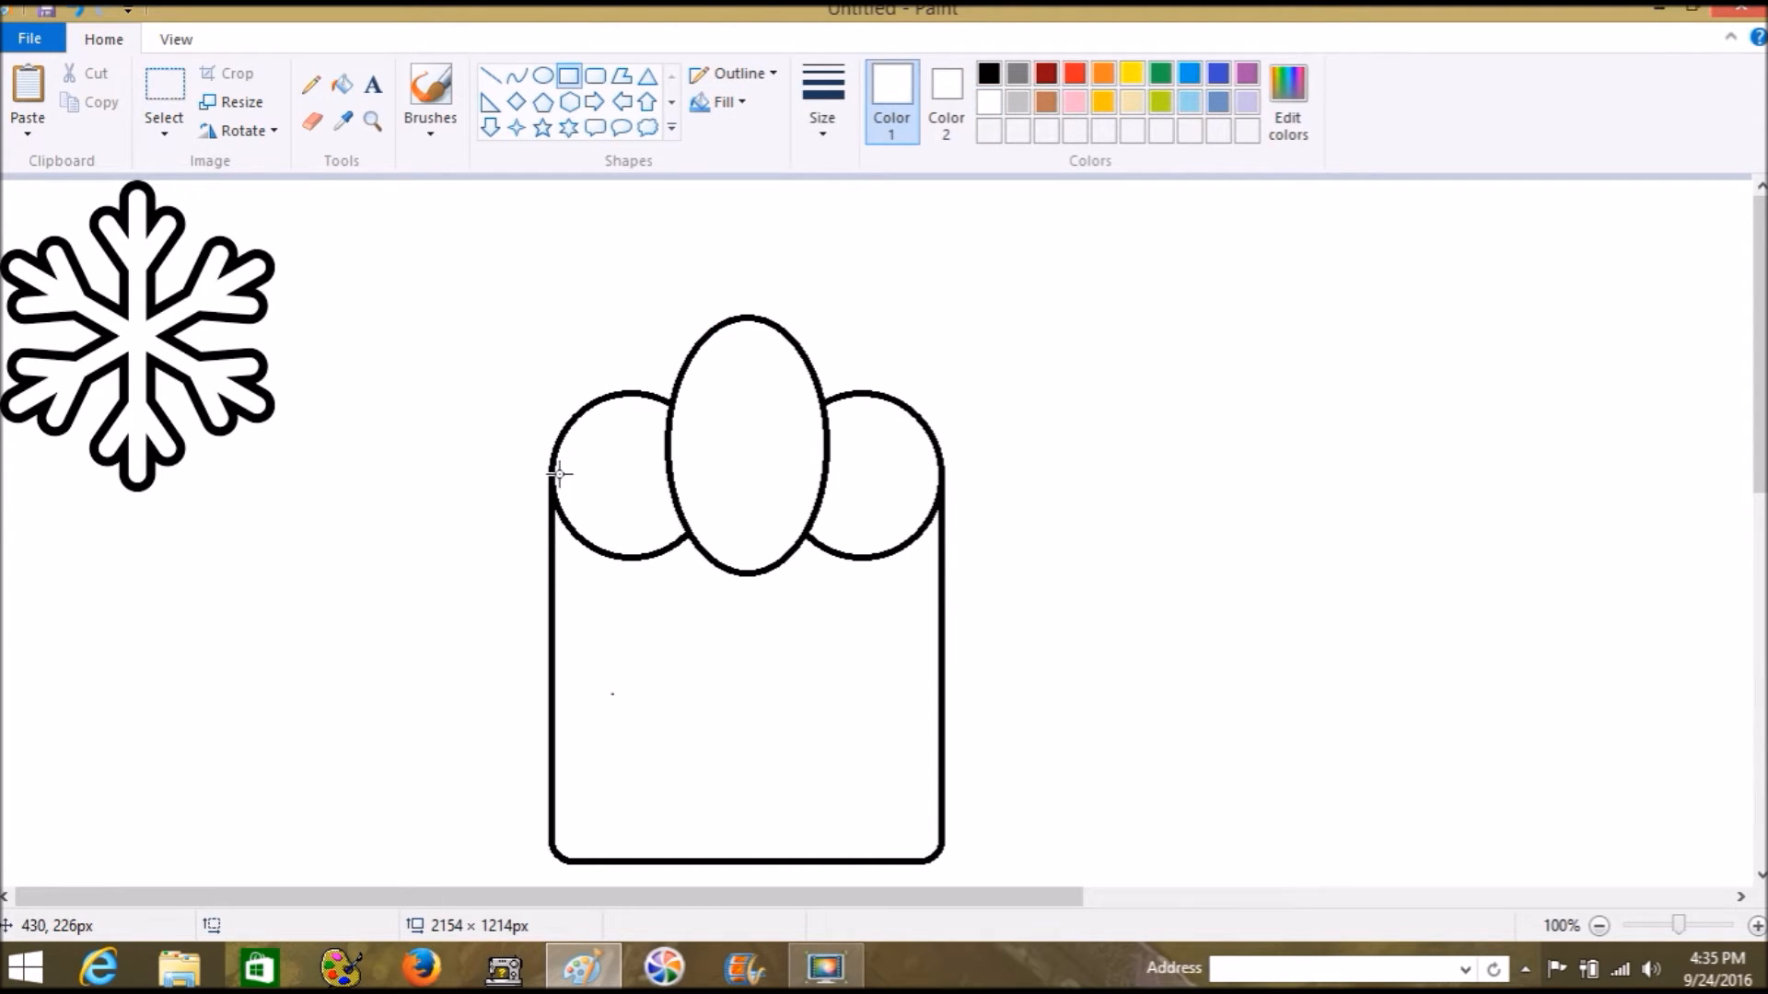
drag(559, 473, 928, 591)
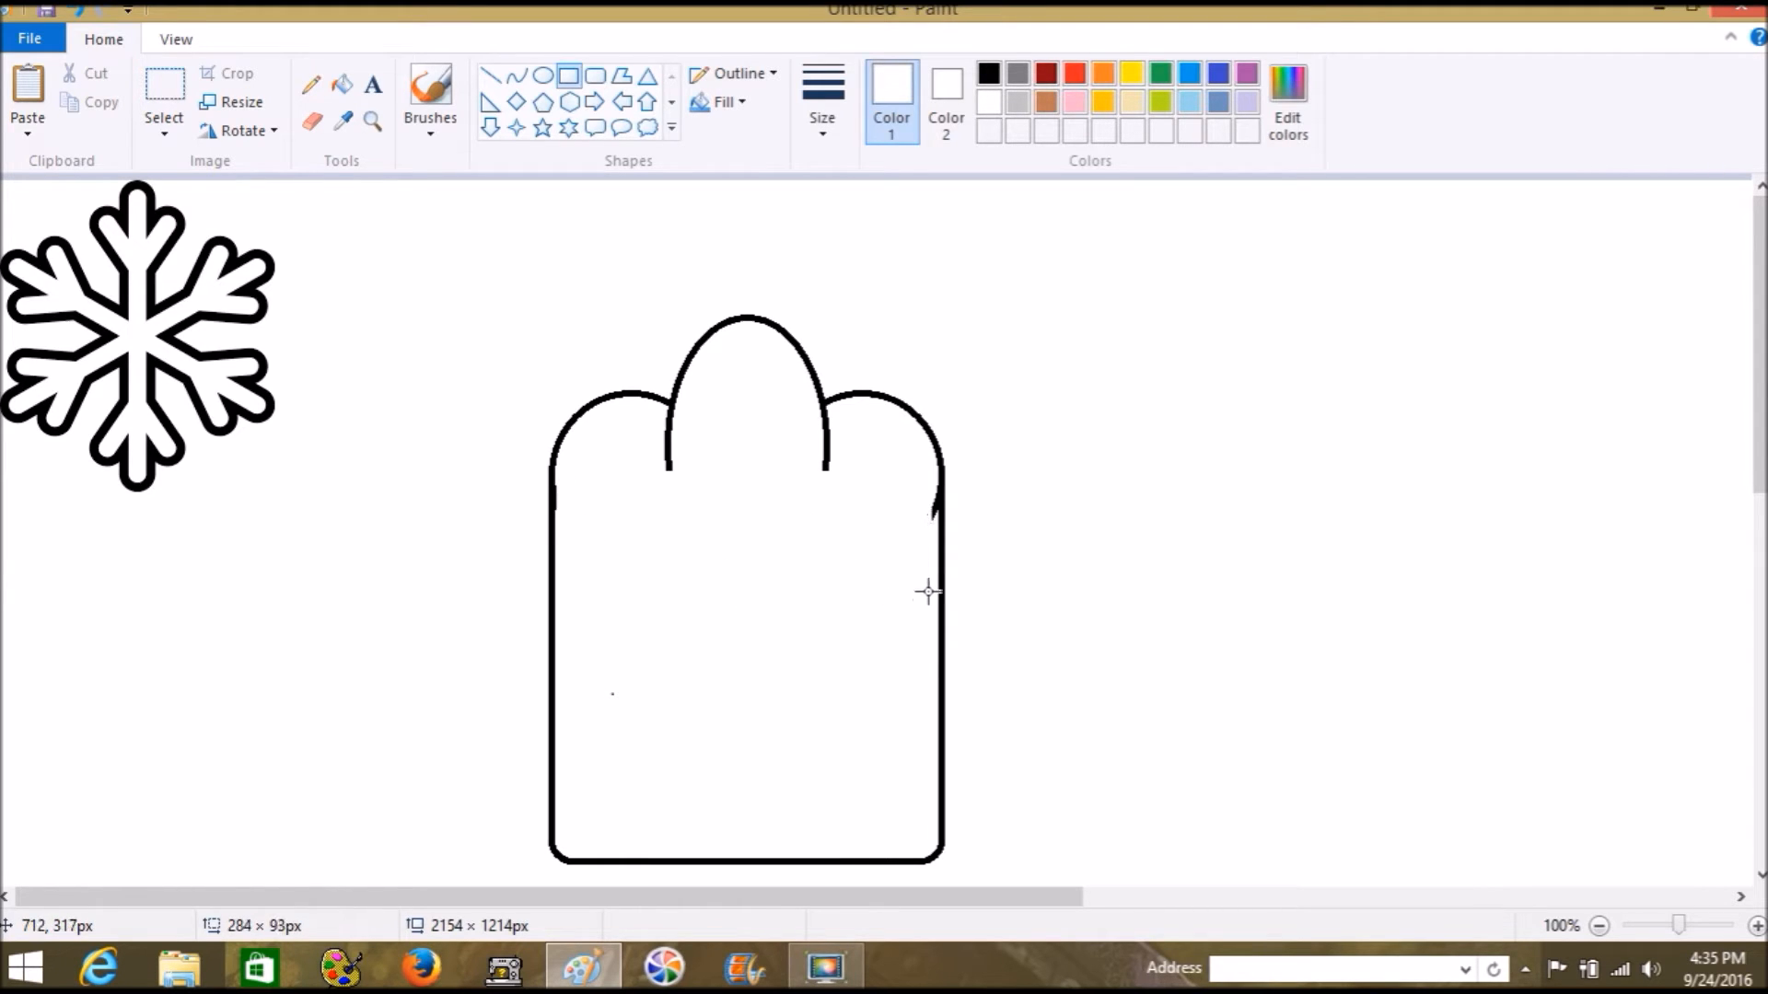
drag(933, 586, 933, 587)
drag(685, 440, 854, 500)
click(1037, 472)
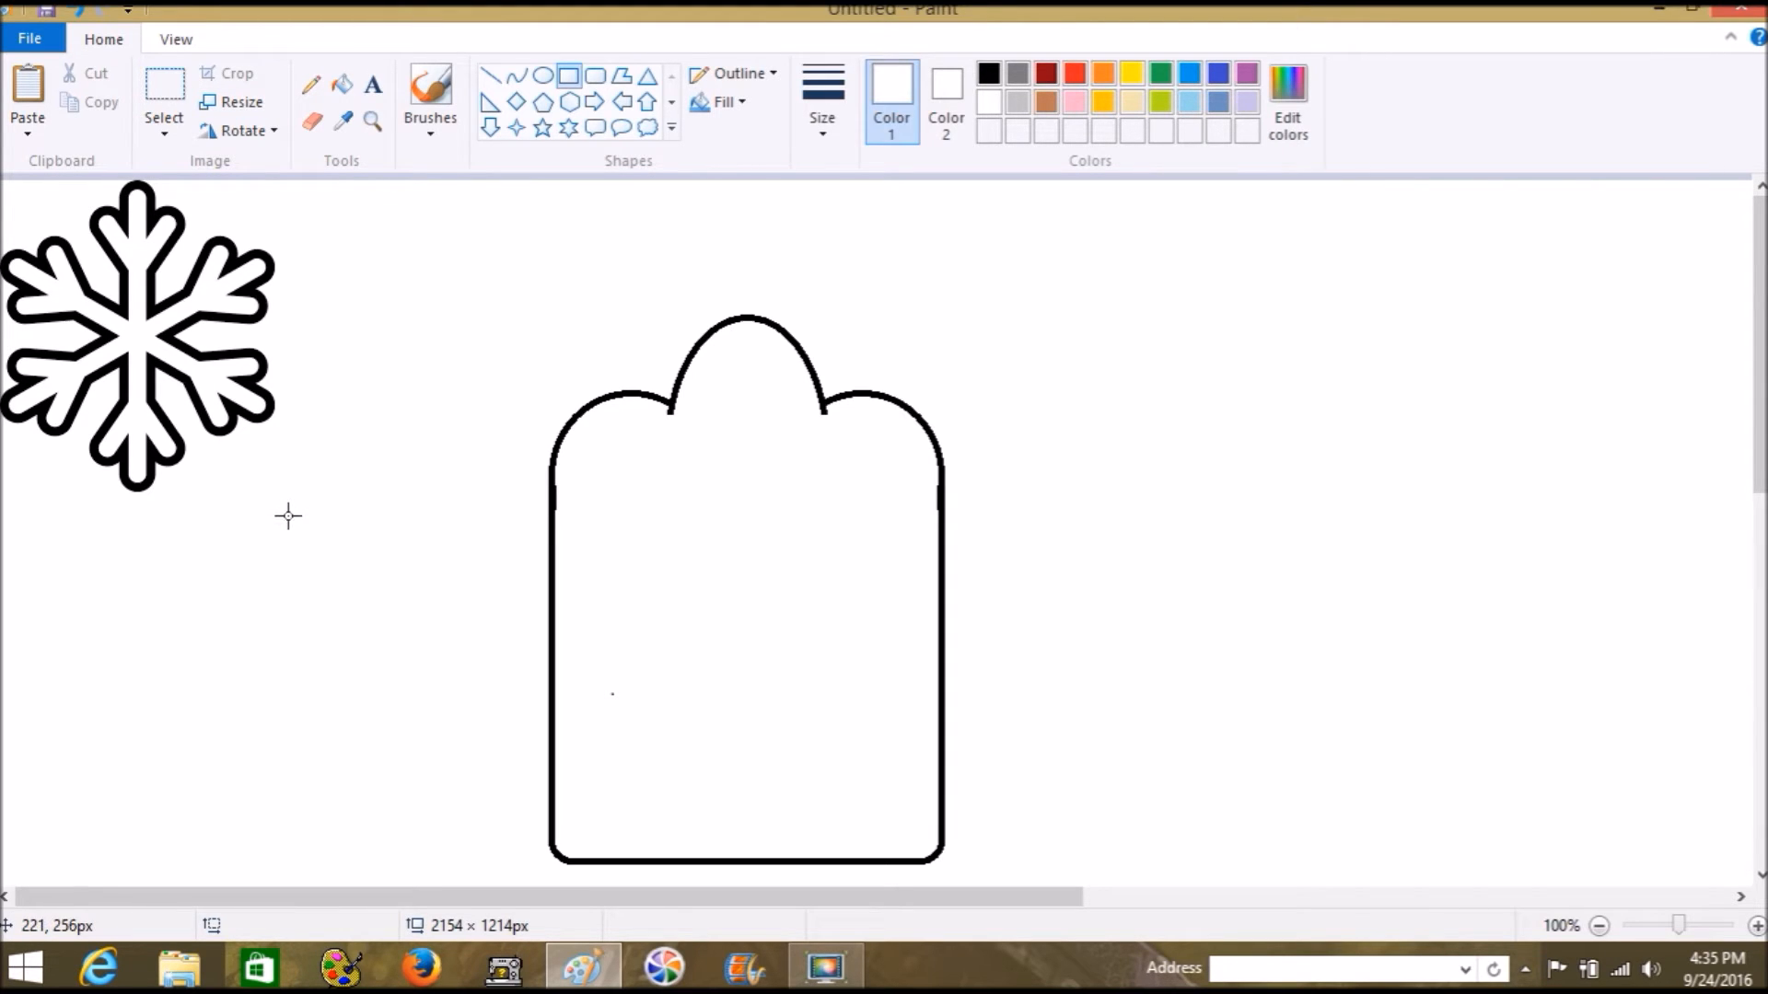
Step: Select the snowflake closely around its edges and move it to the middle of the tag
click(166, 83)
drag(14, 195, 313, 498)
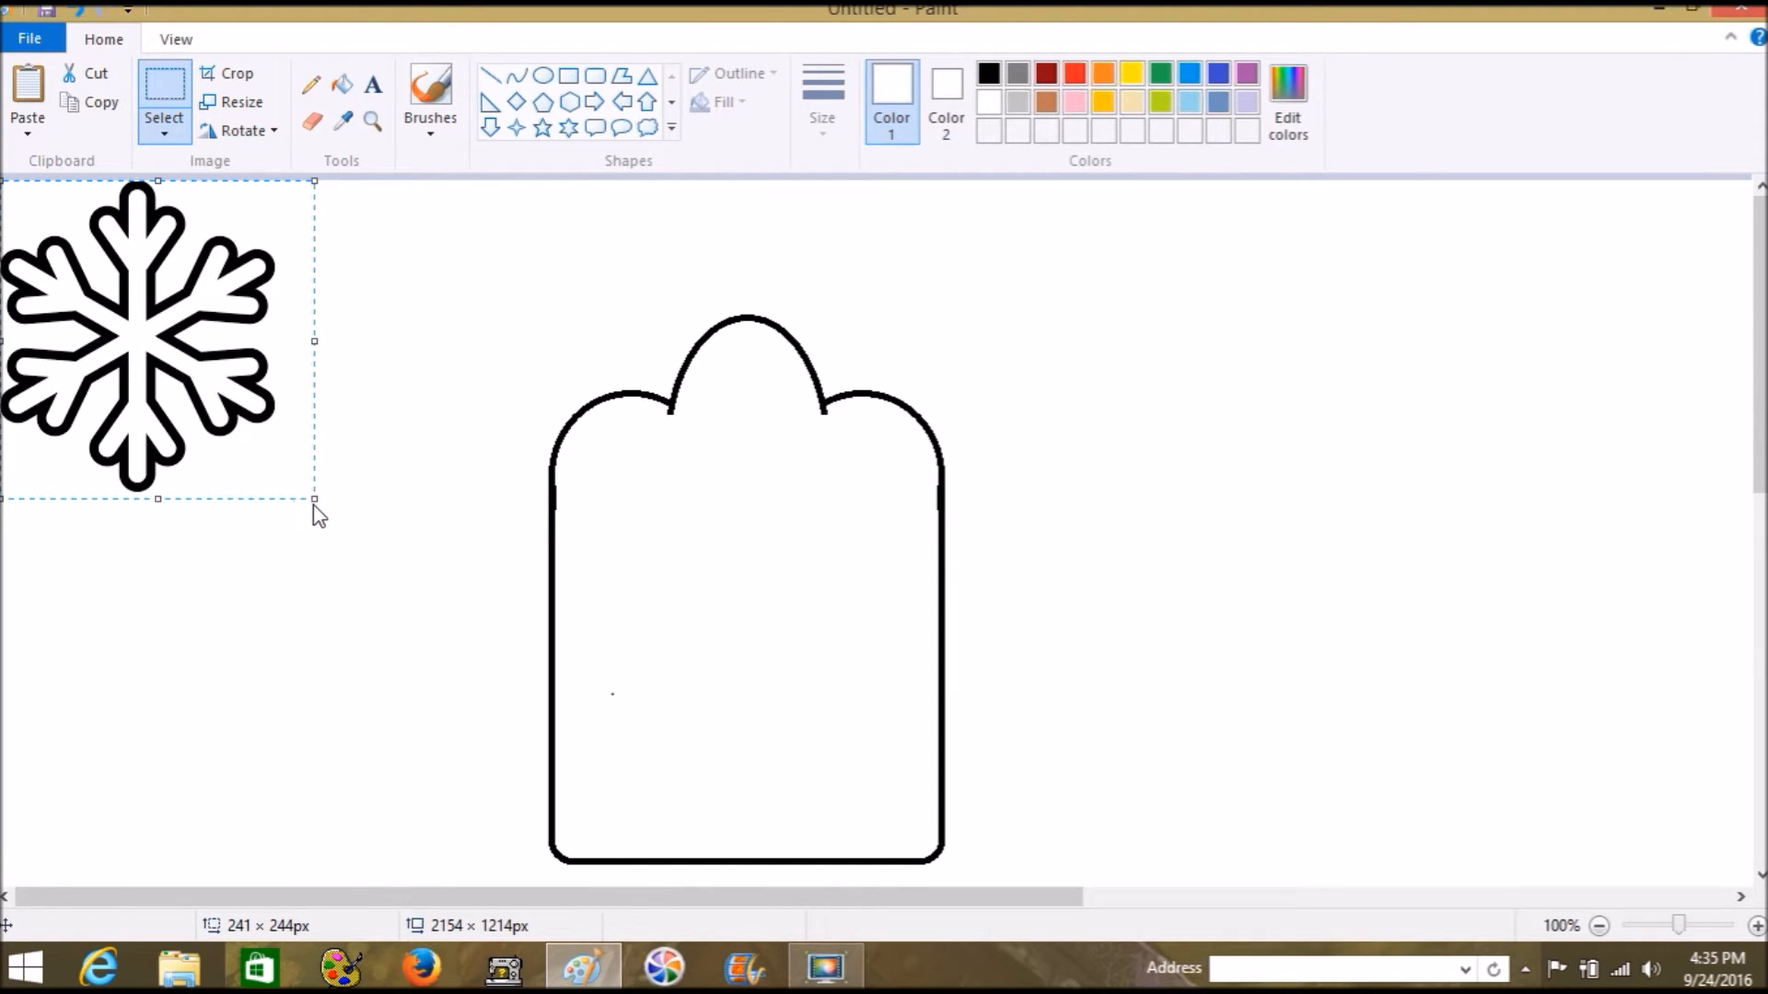
click(355, 440)
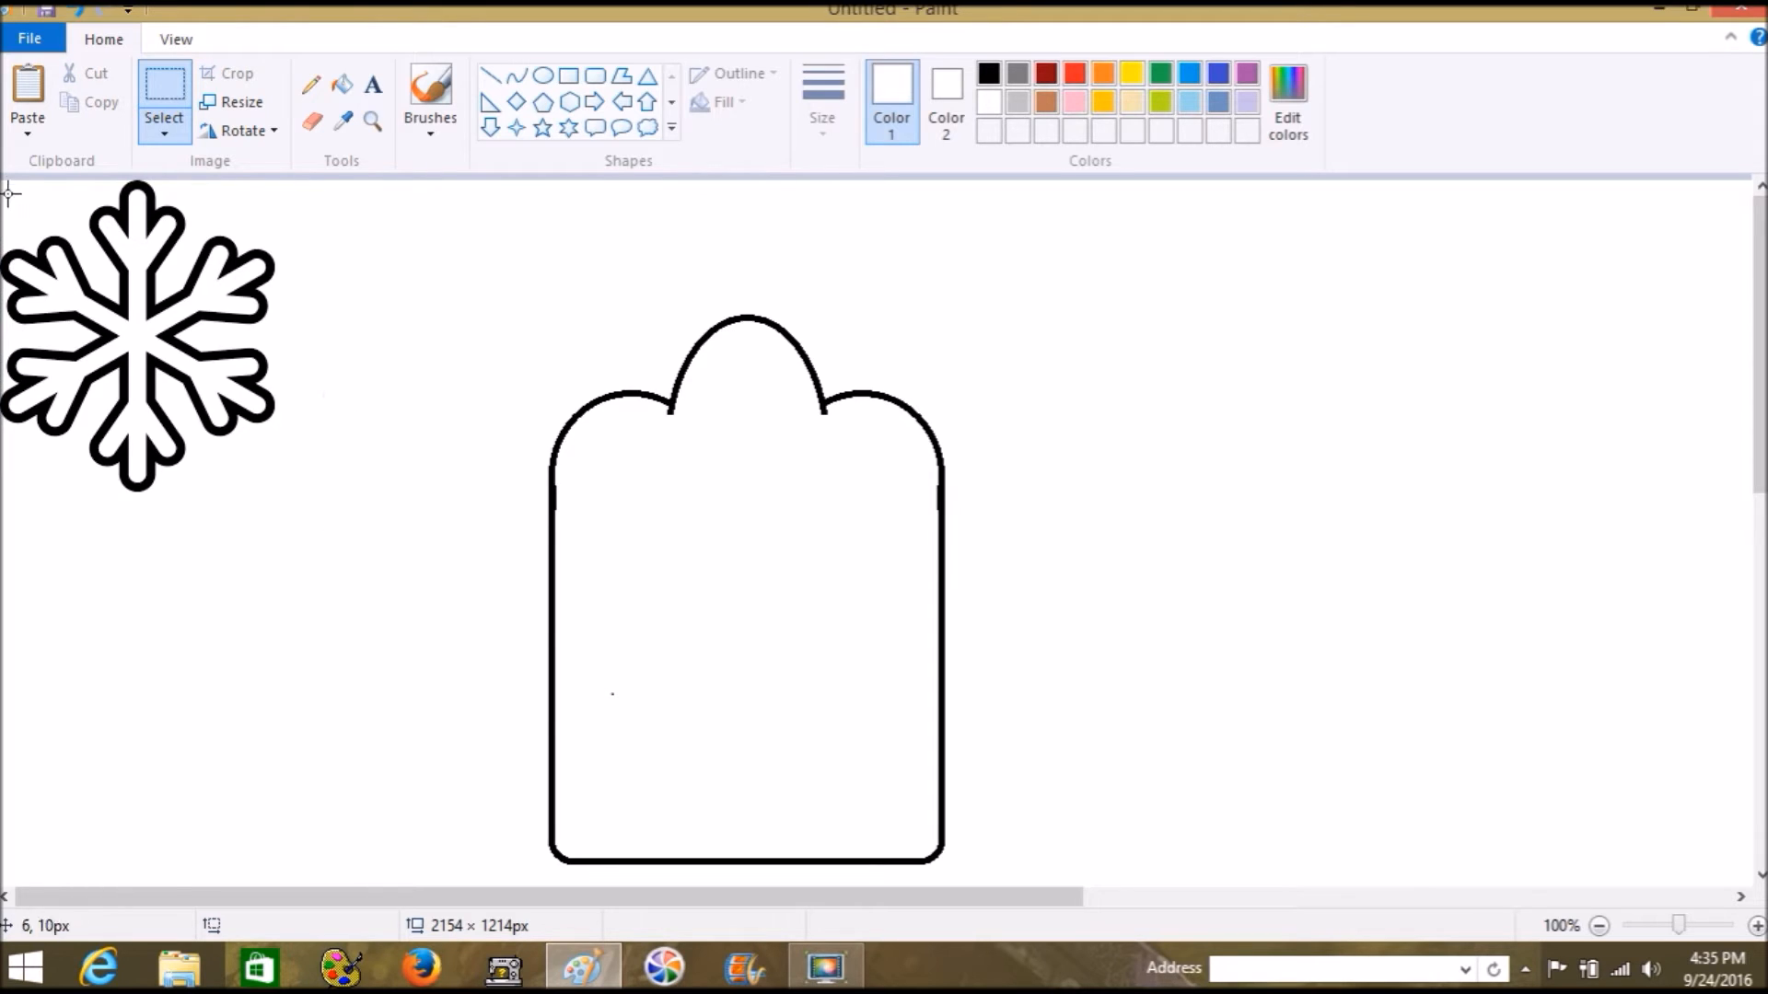
drag(5, 183, 325, 482)
click(32, 180)
drag(3, 185, 276, 494)
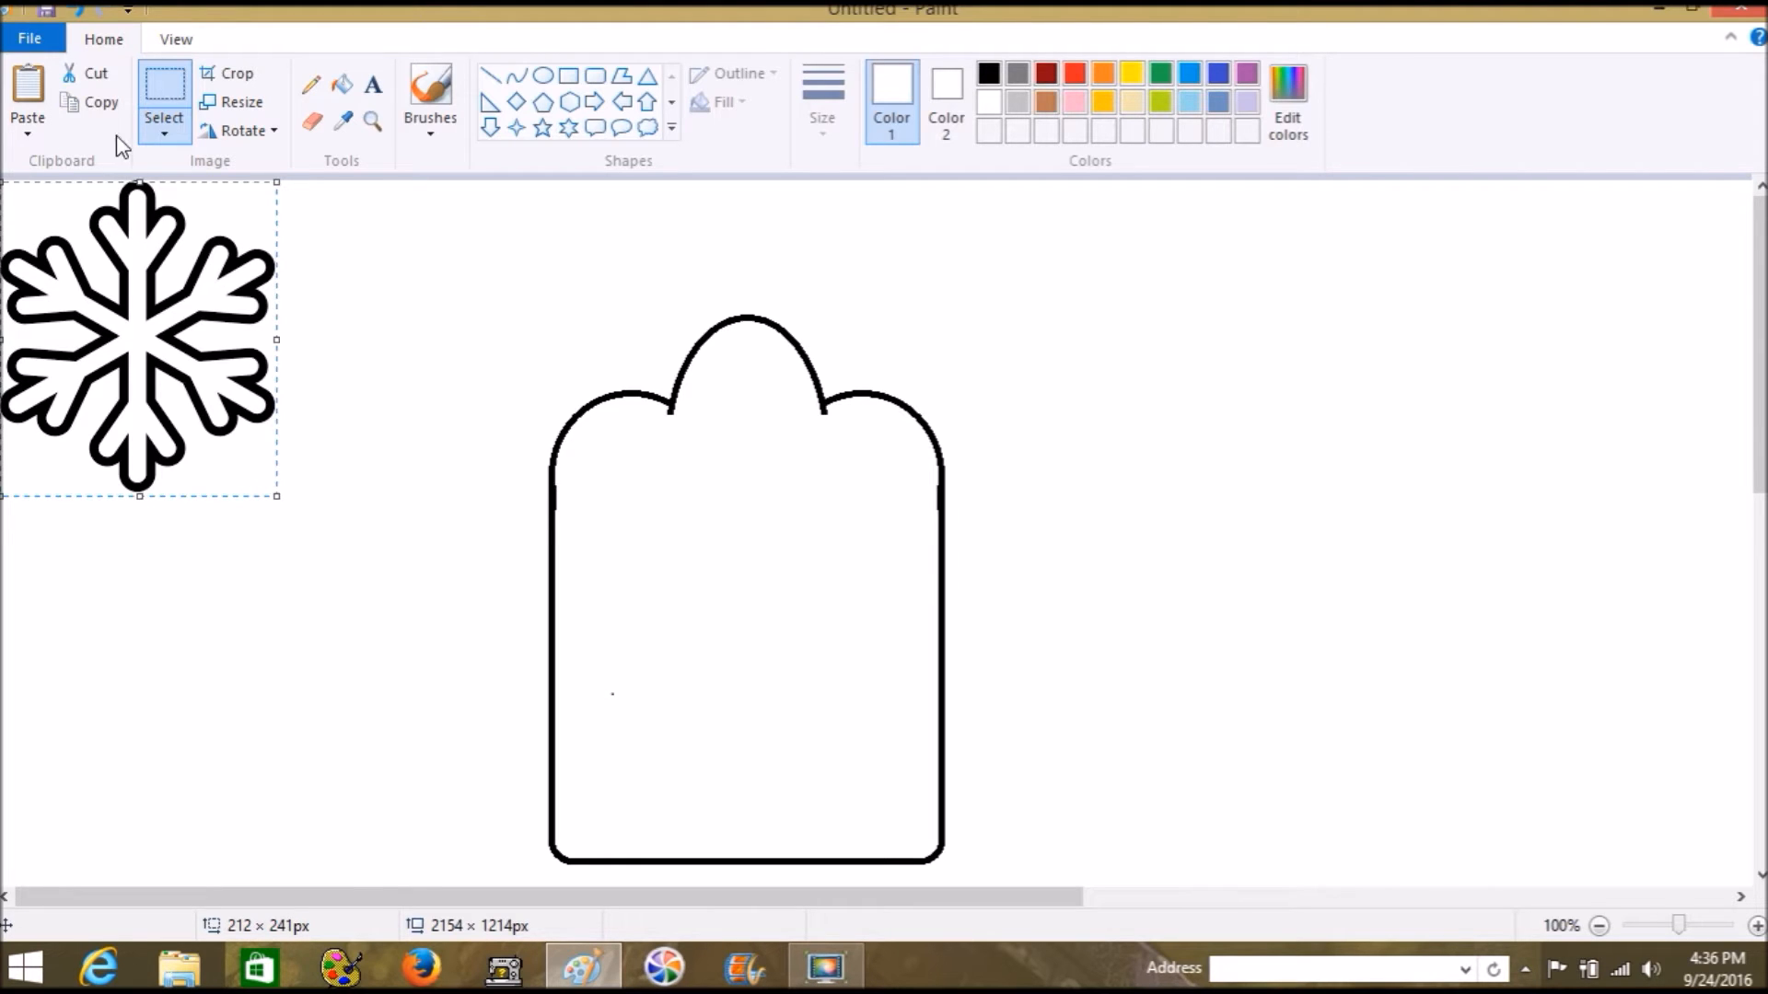
drag(108, 276, 720, 539)
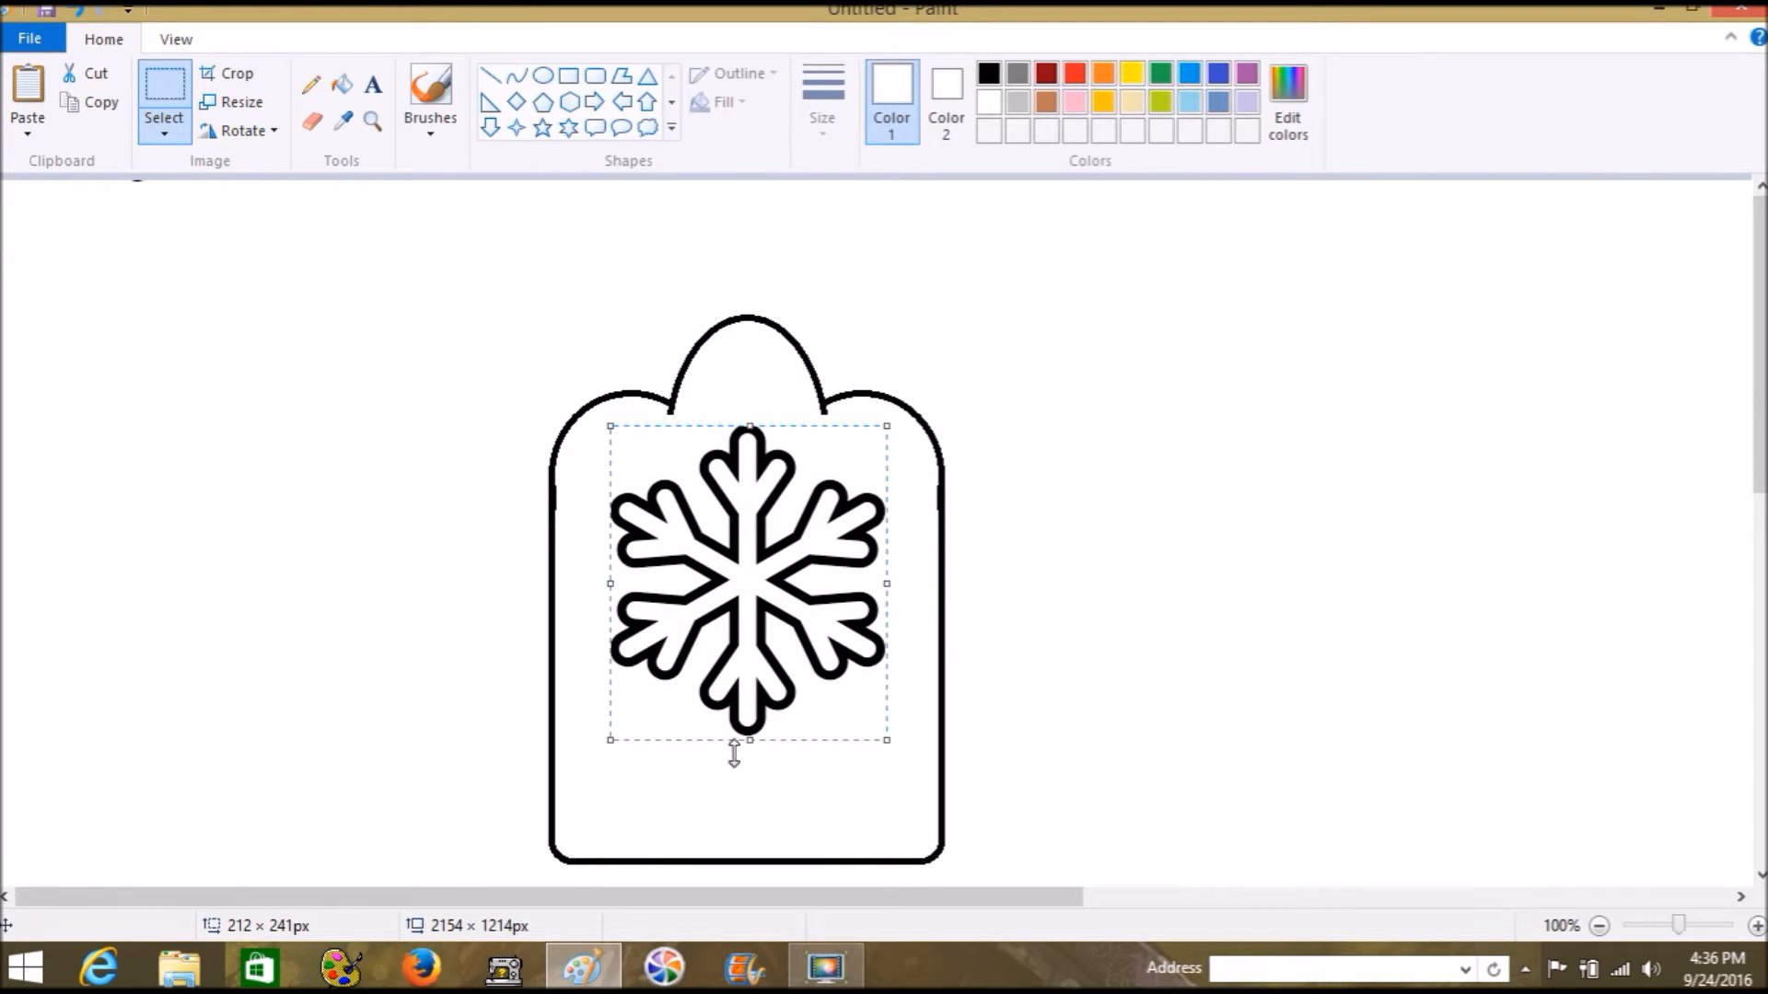
Step: Resize the snowflake to about 144 × 148 px and centre it in the tag just below the top arch
drag(881, 742, 916, 833)
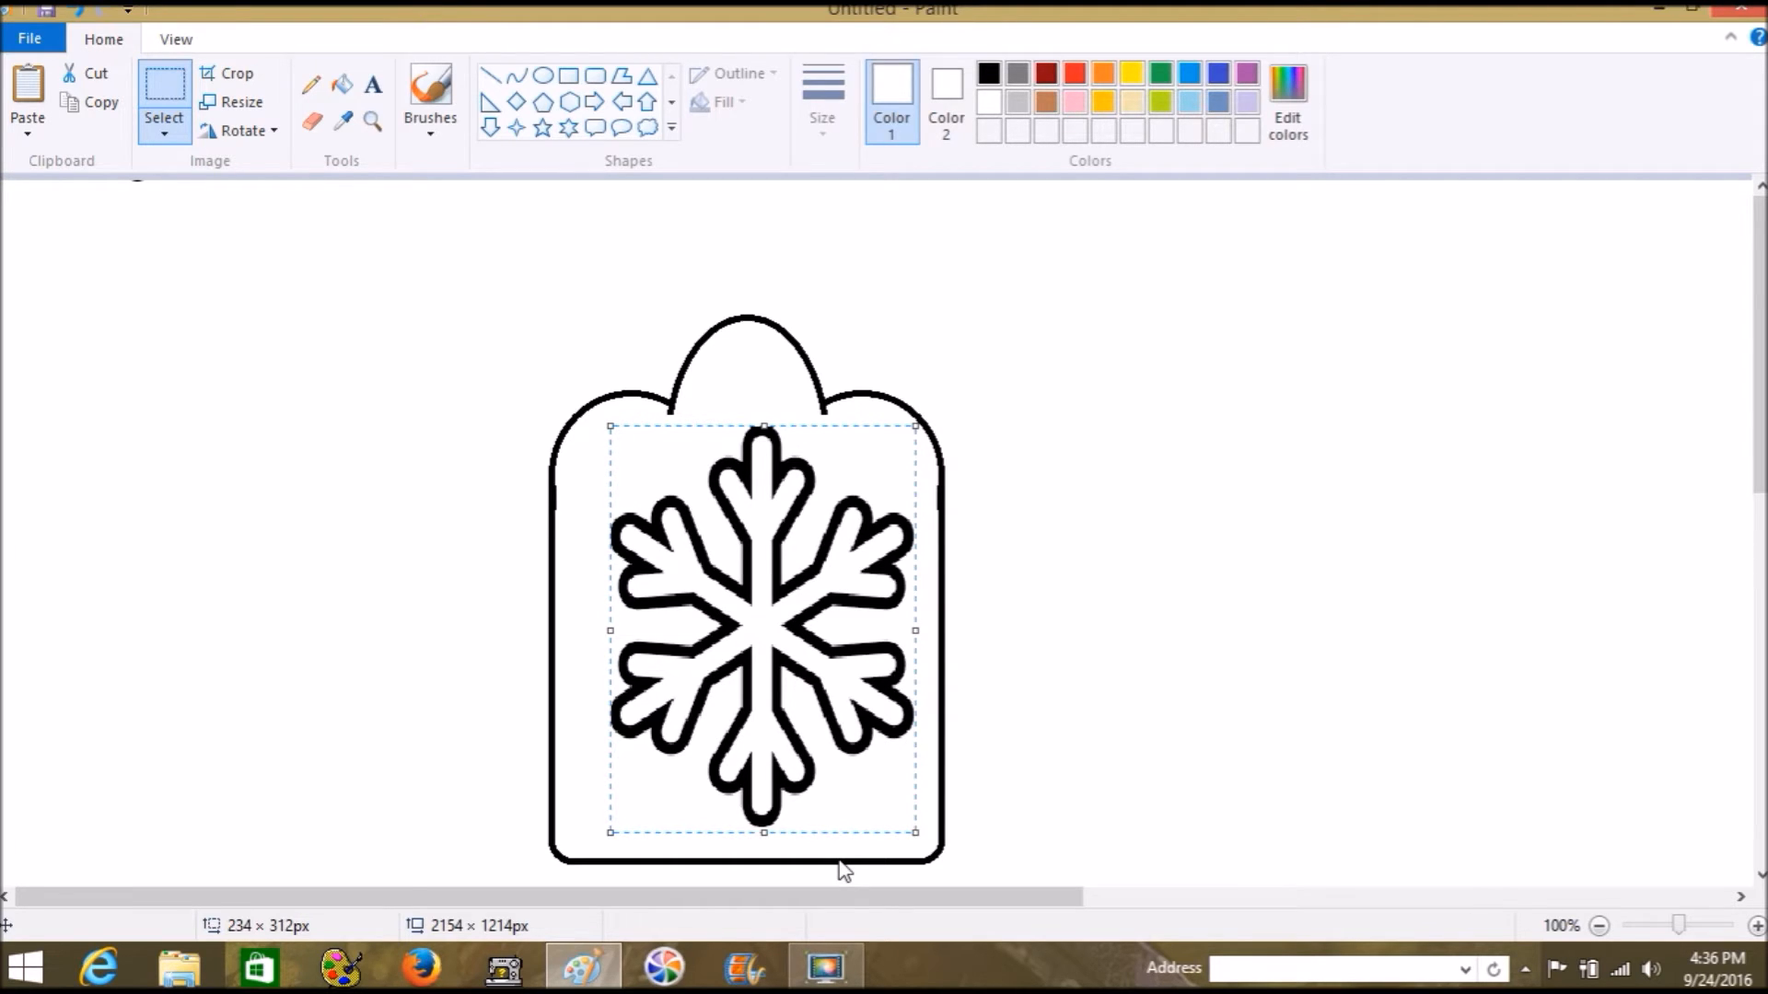
drag(801, 612, 789, 610)
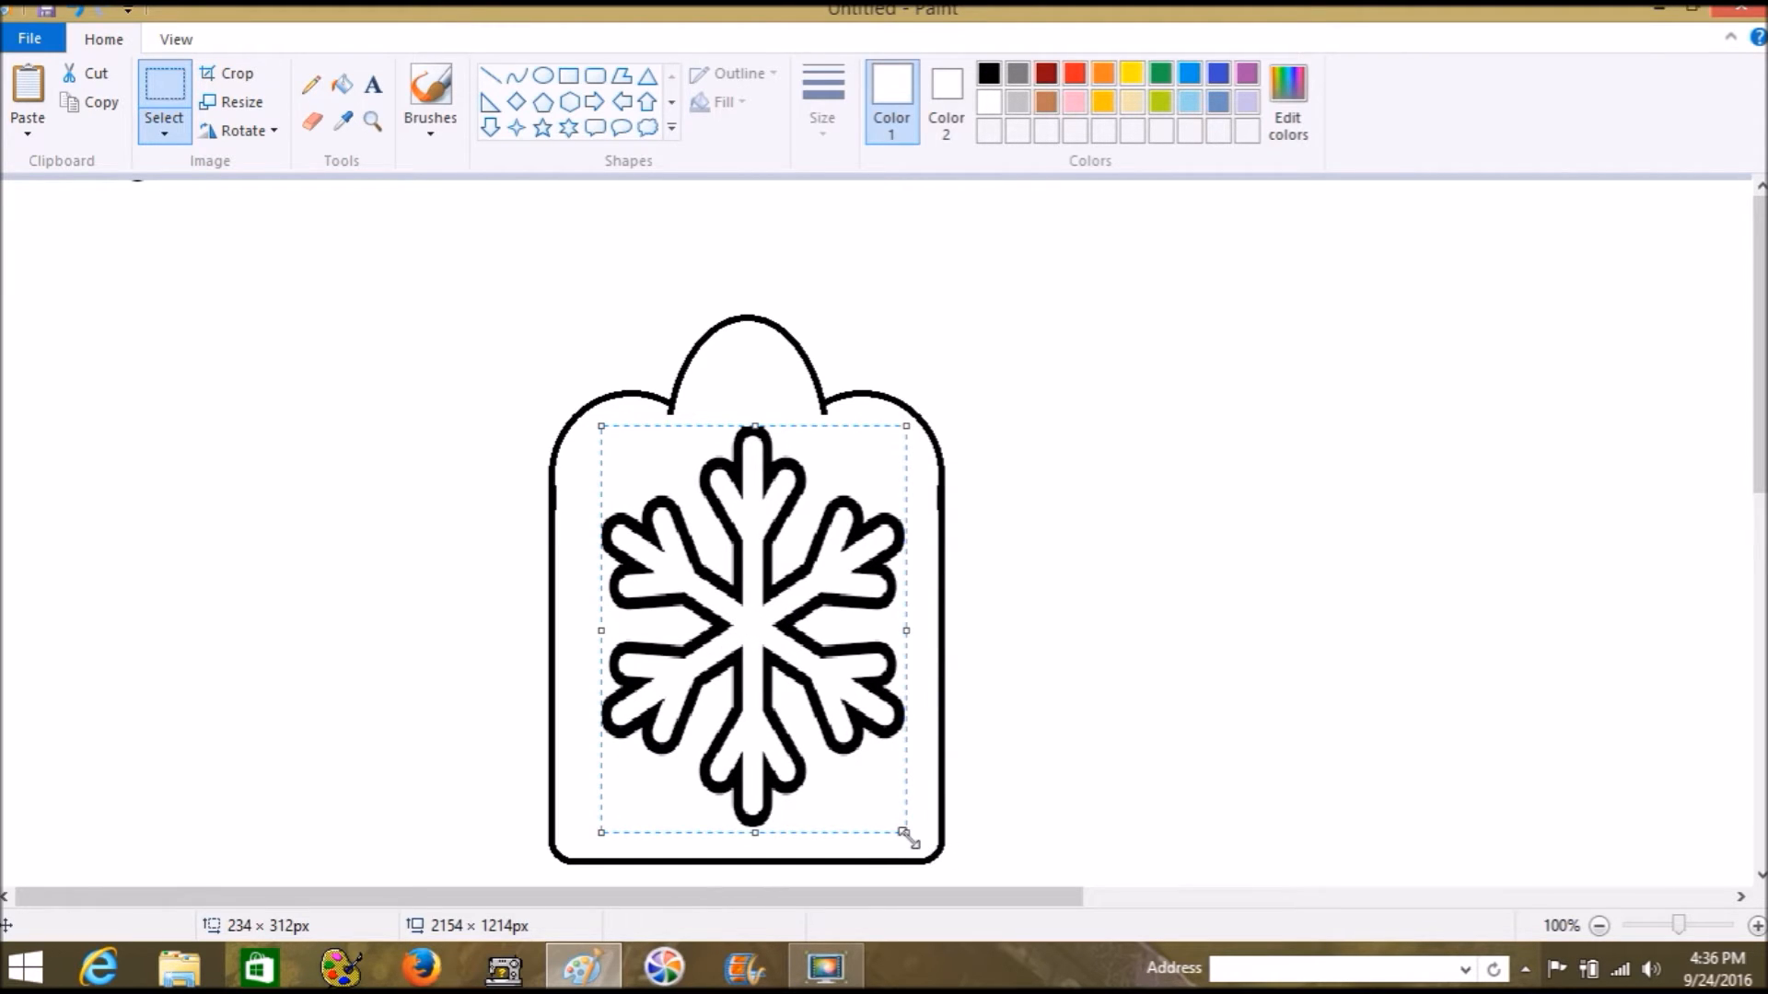
drag(905, 833, 787, 615)
drag(712, 534, 760, 514)
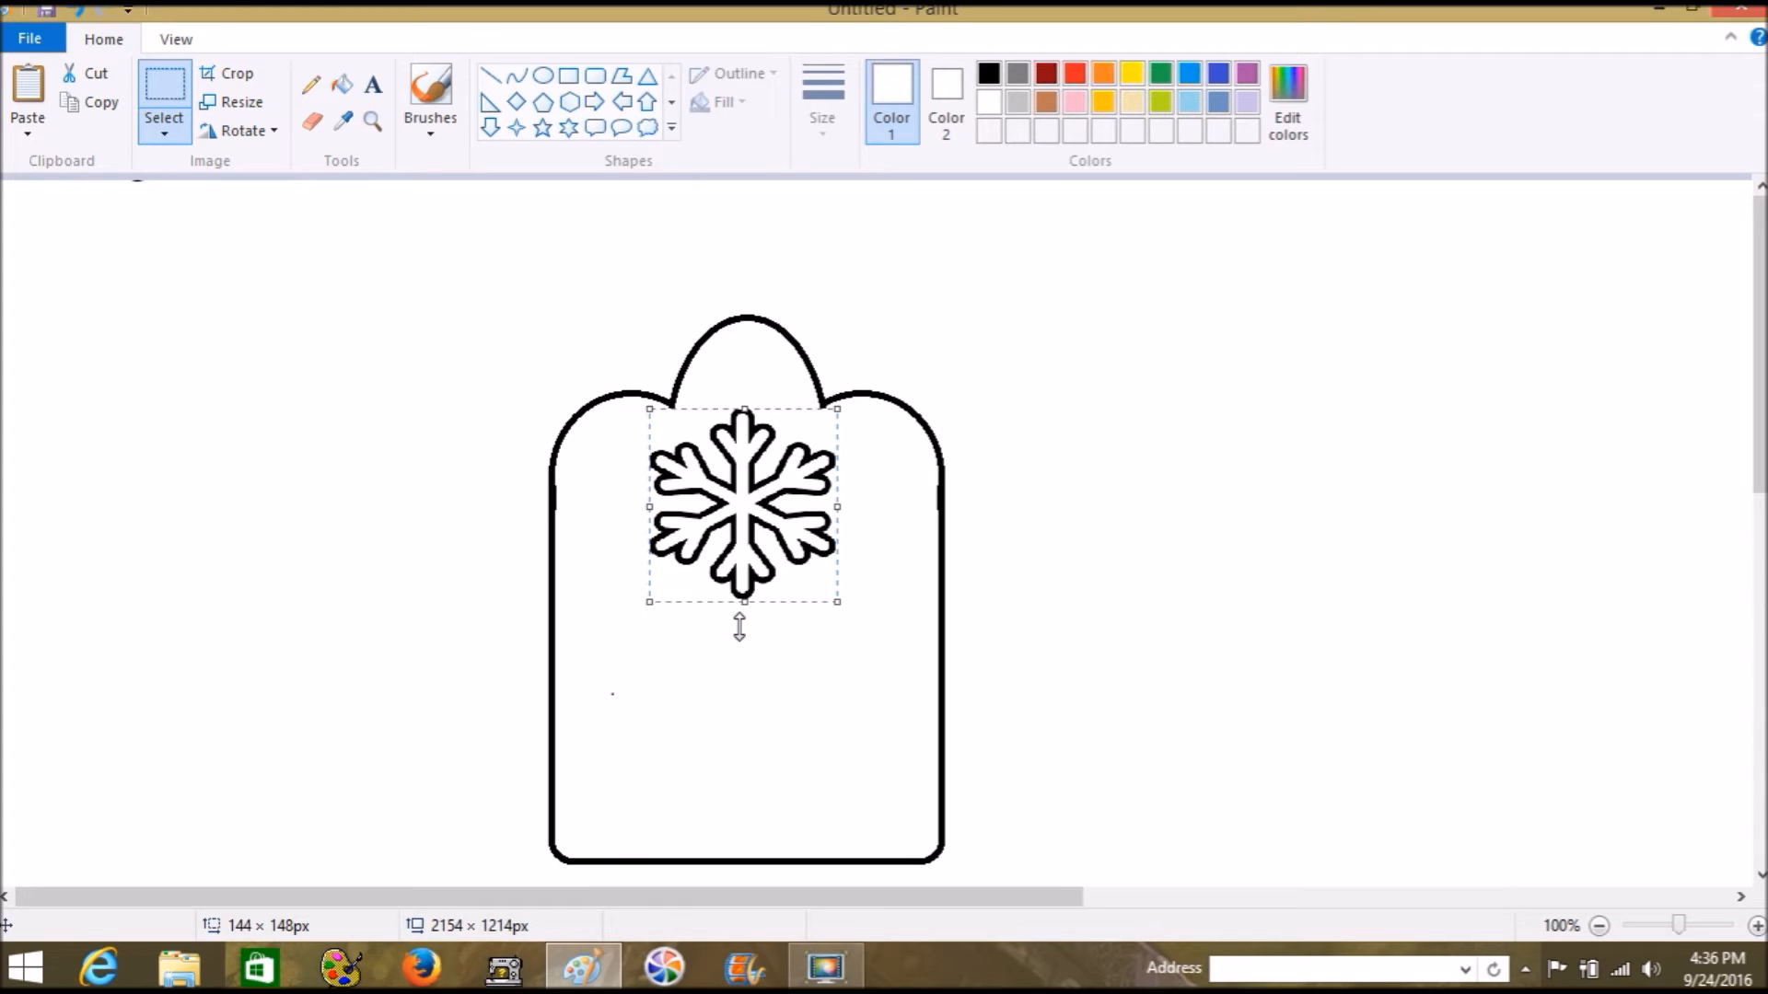
click(1217, 512)
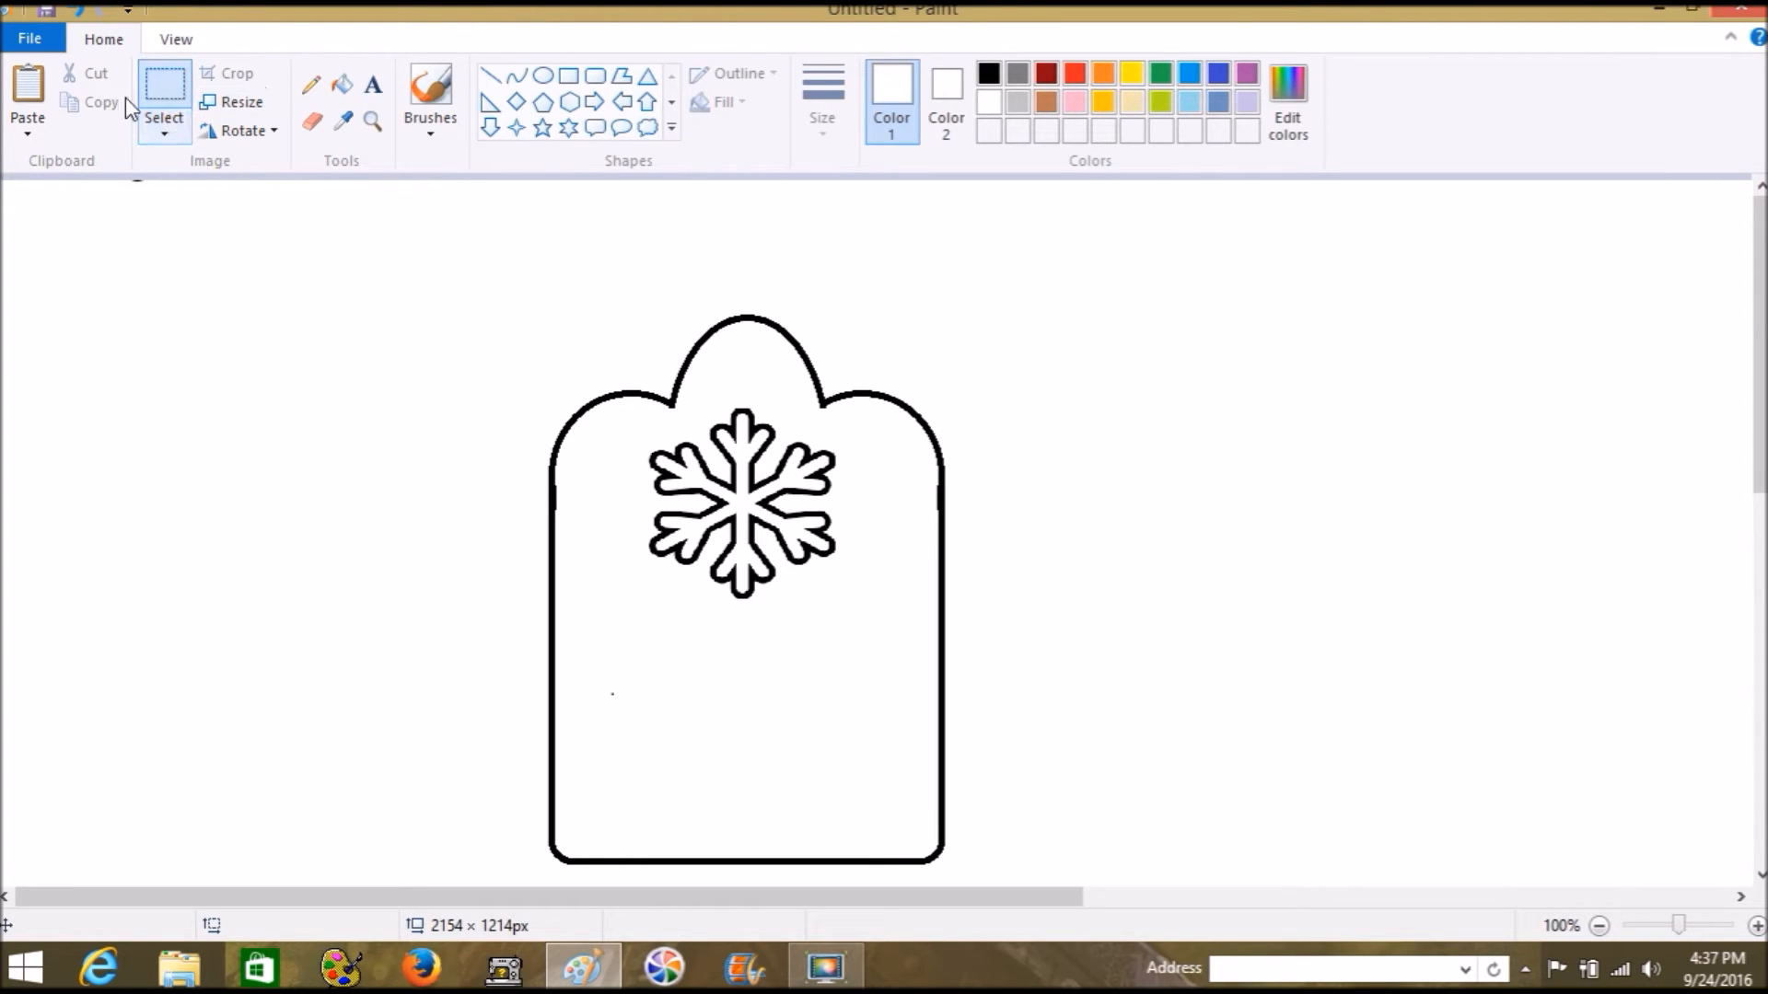
Step: Copy the whole tag with its snowflake from Paint, switch to SewArt and paste it there as the image
click(152, 72)
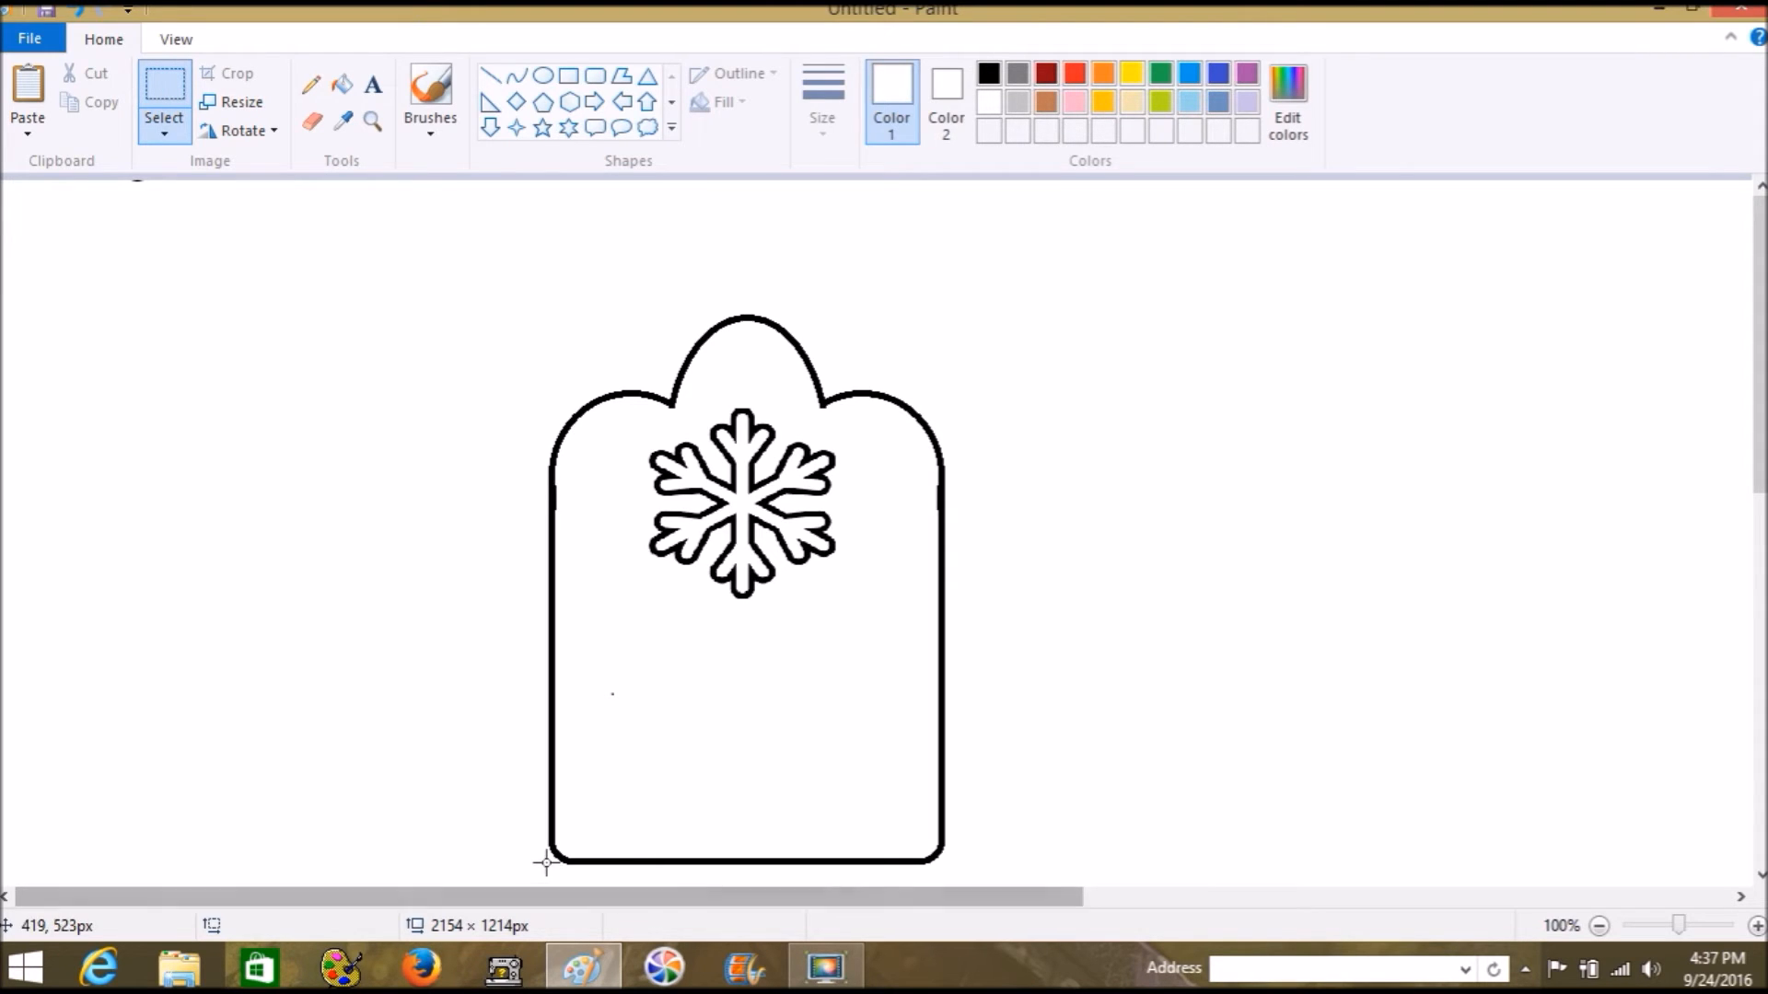
drag(542, 873, 954, 308)
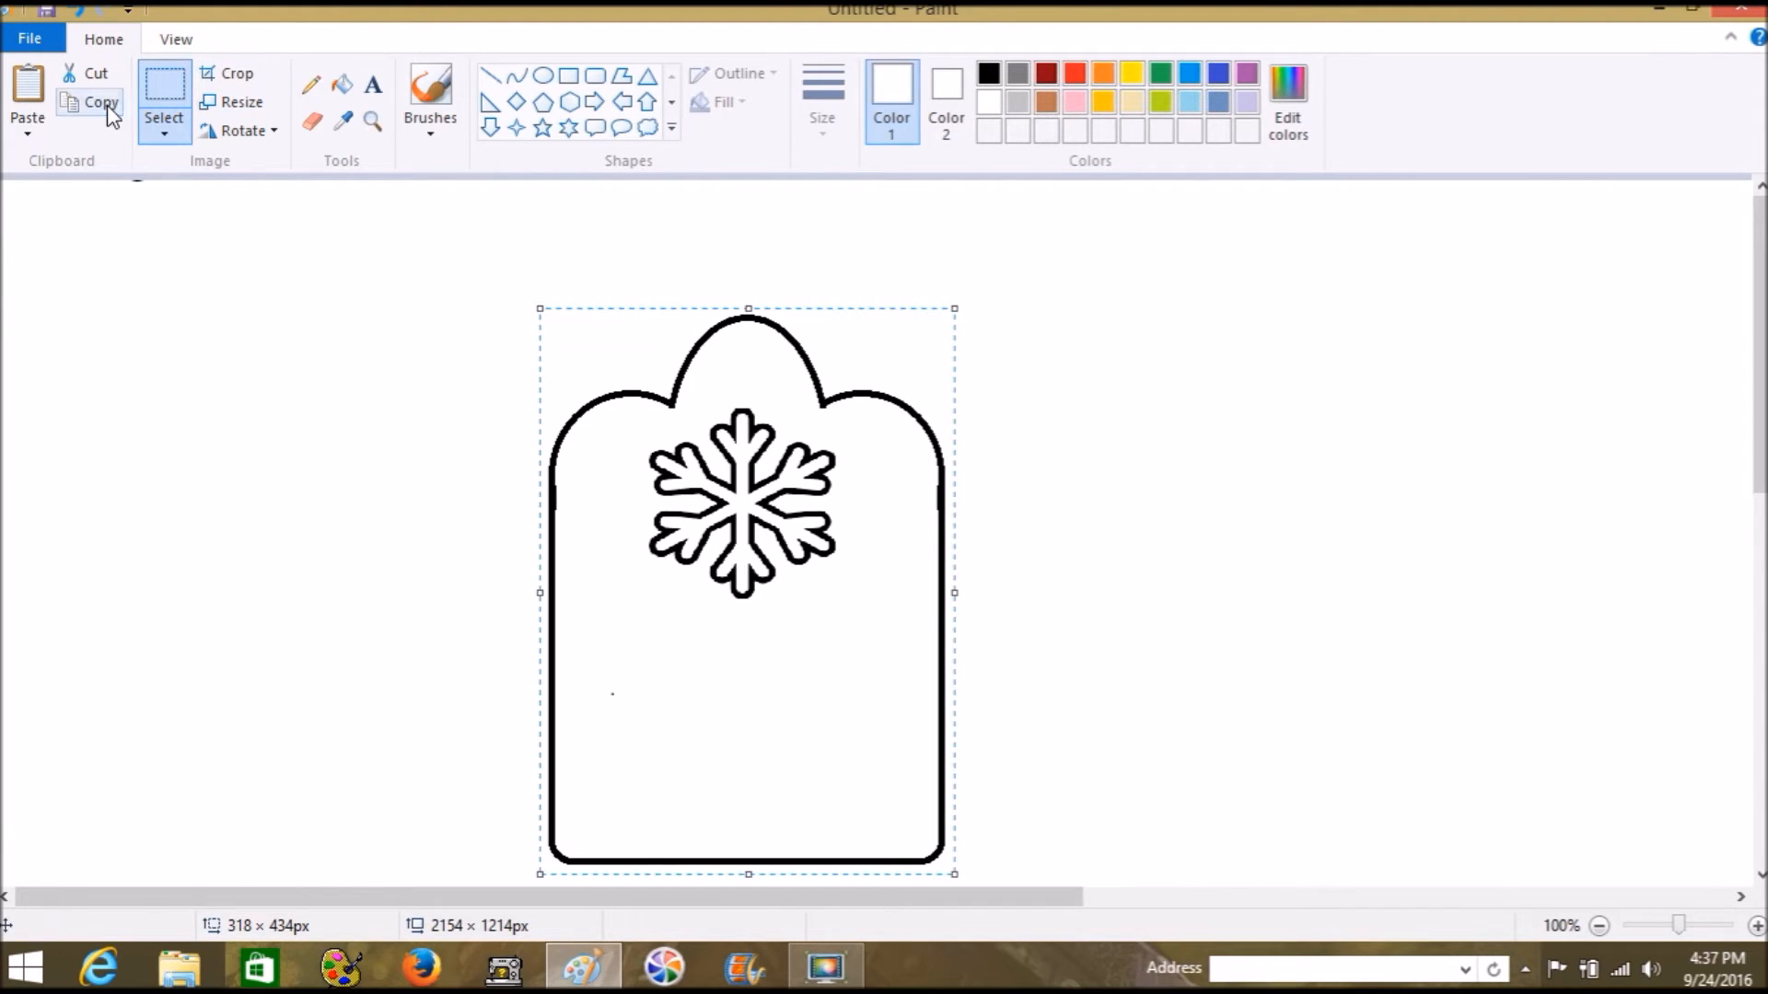
click(1659, 10)
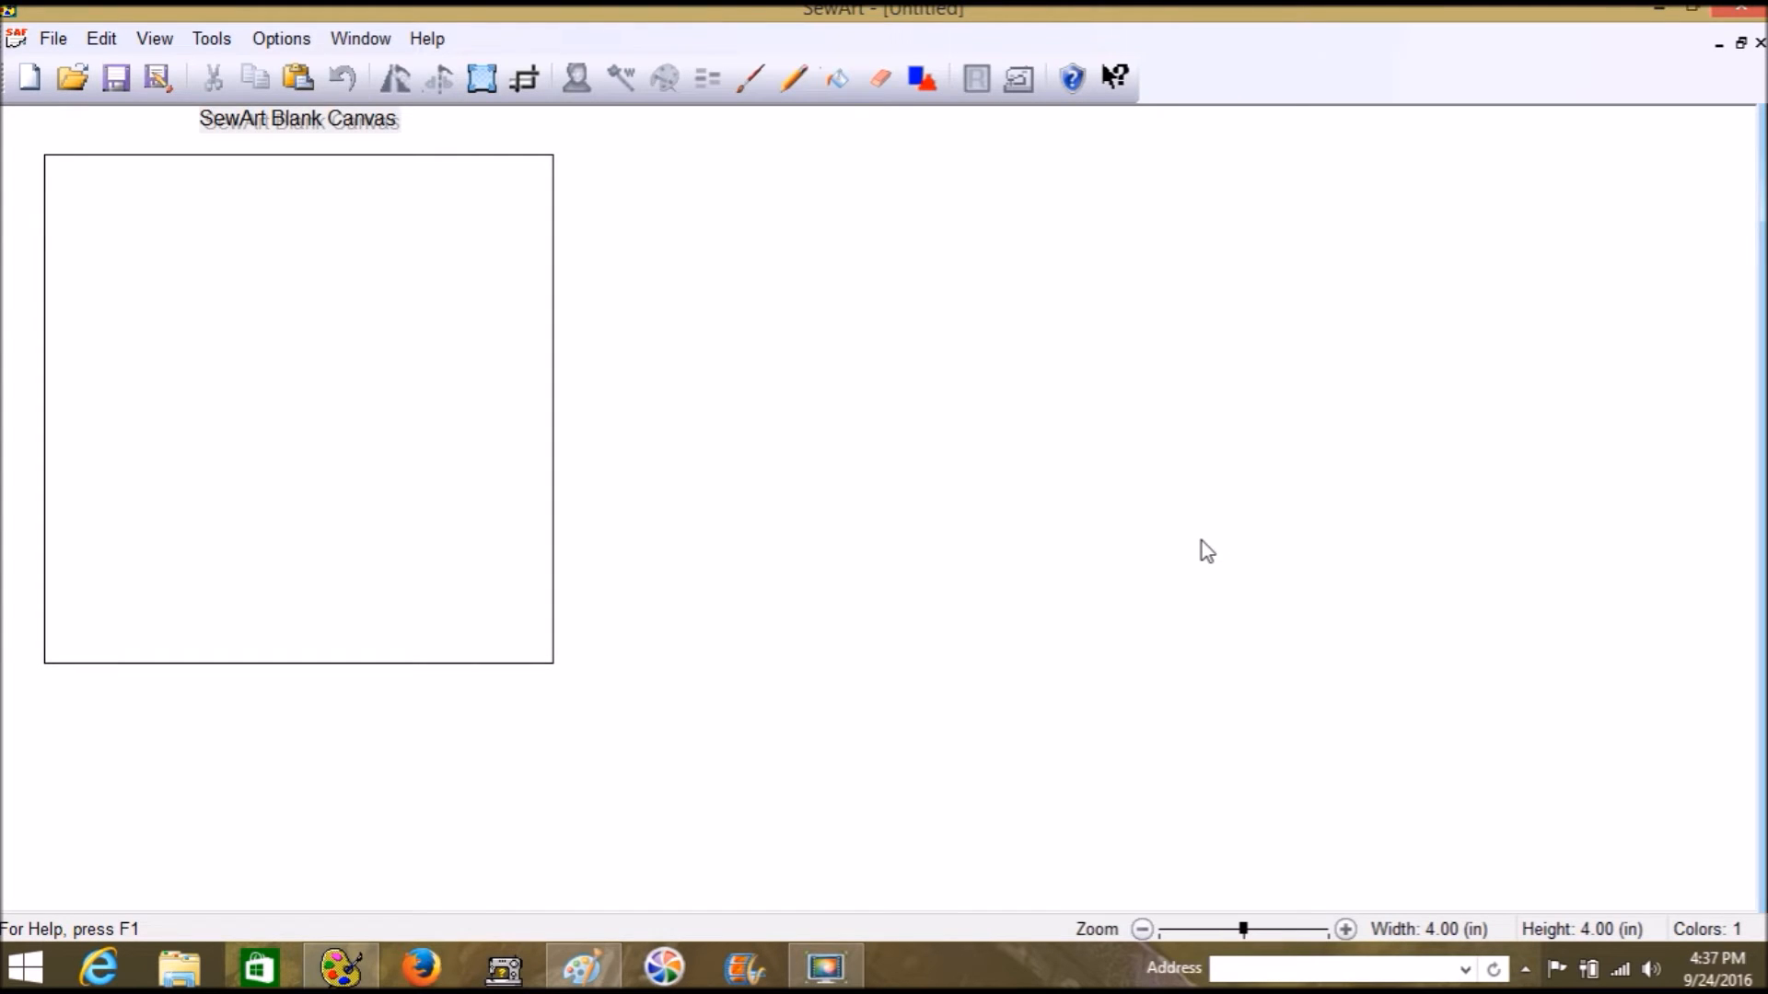
click(86, 50)
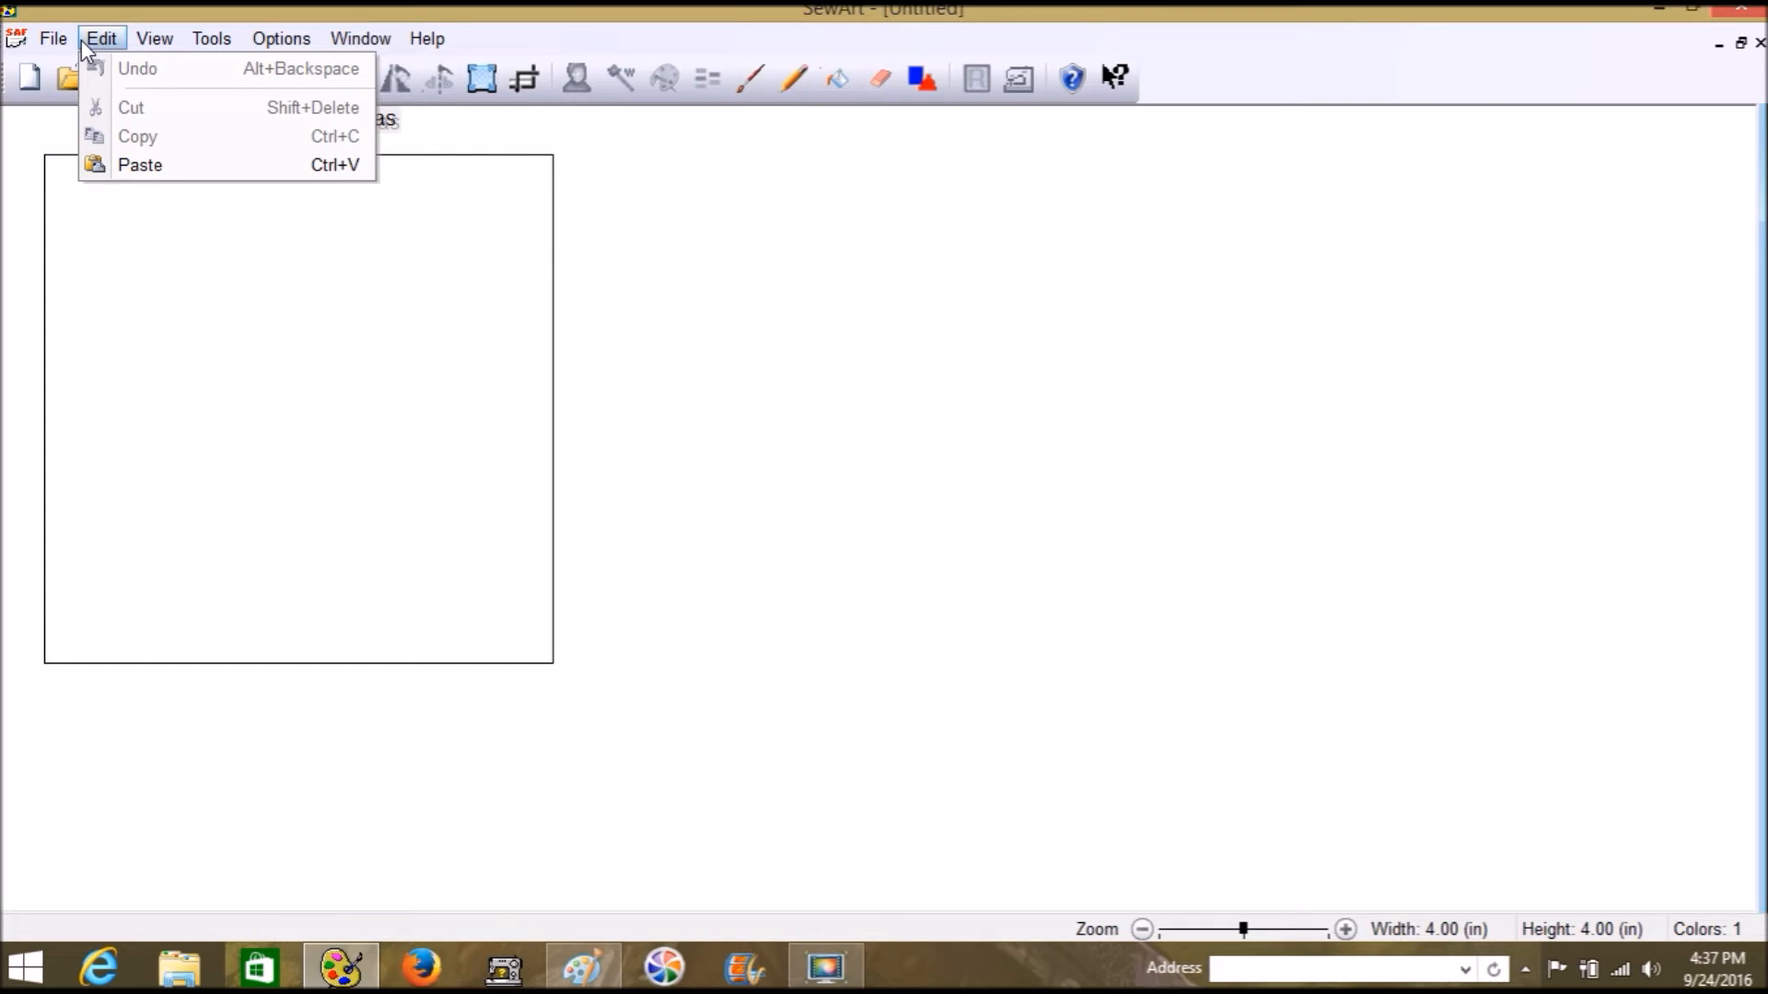
click(138, 165)
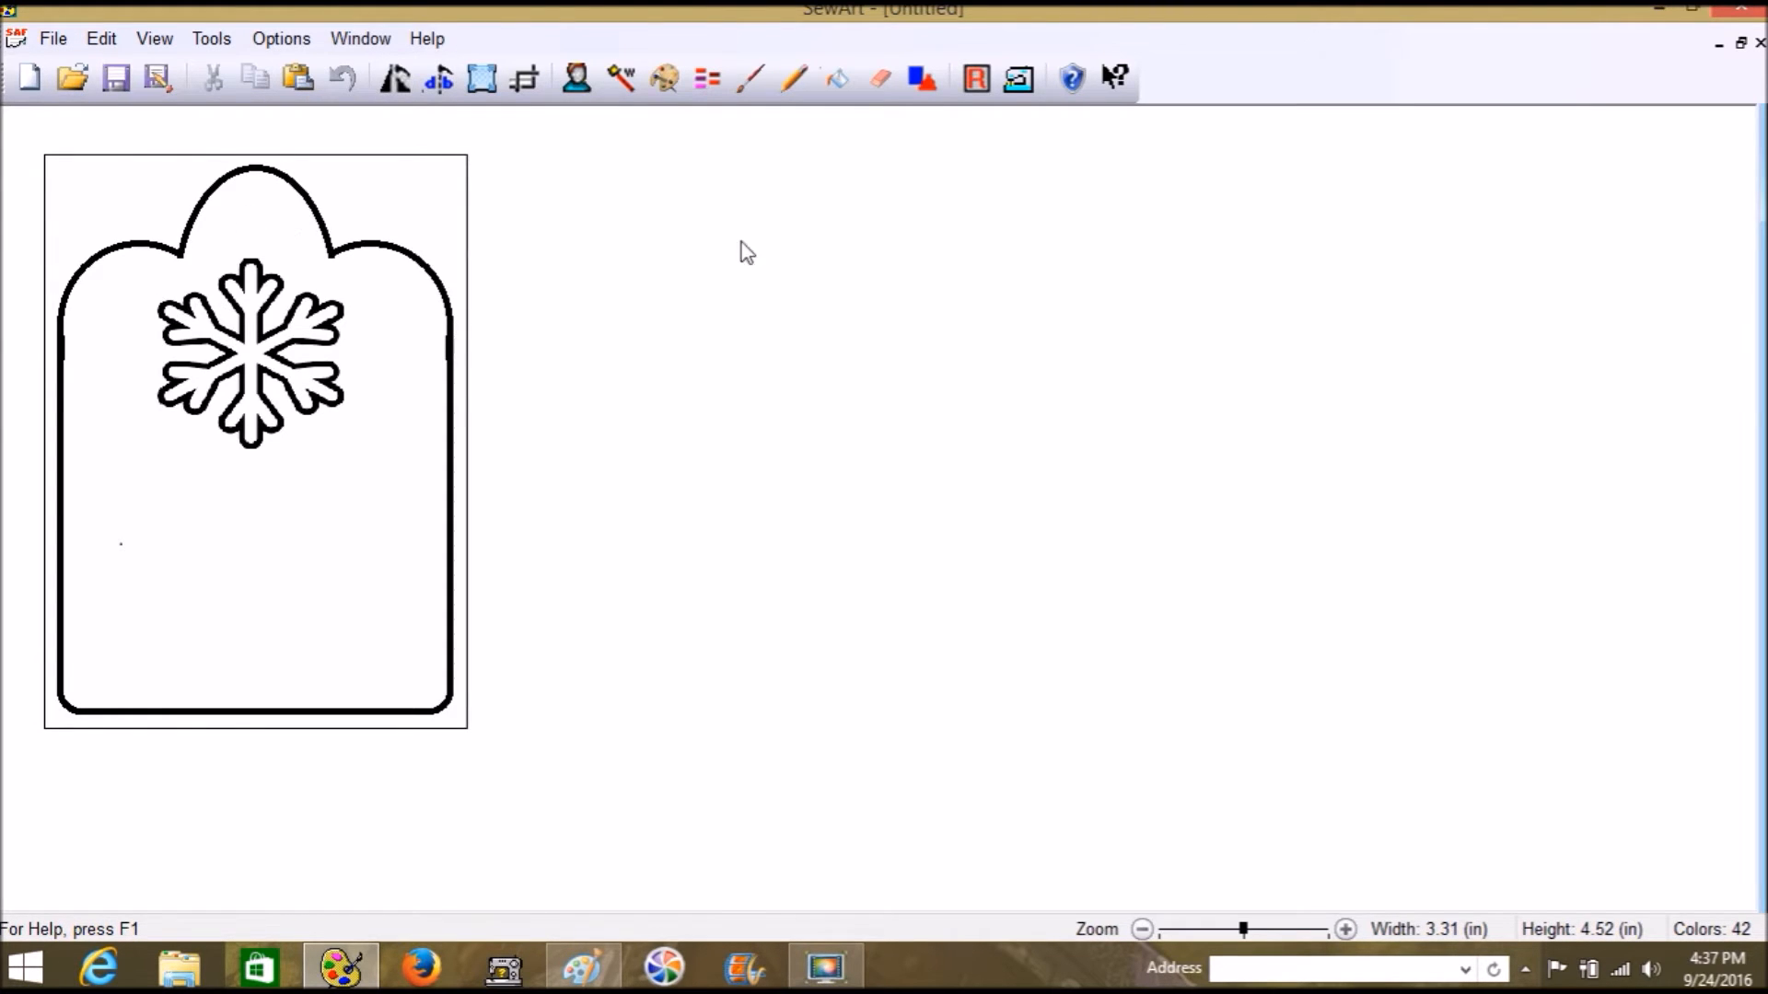
Step: Check the pasted image's dimensions and number of colours without changing them
click(483, 101)
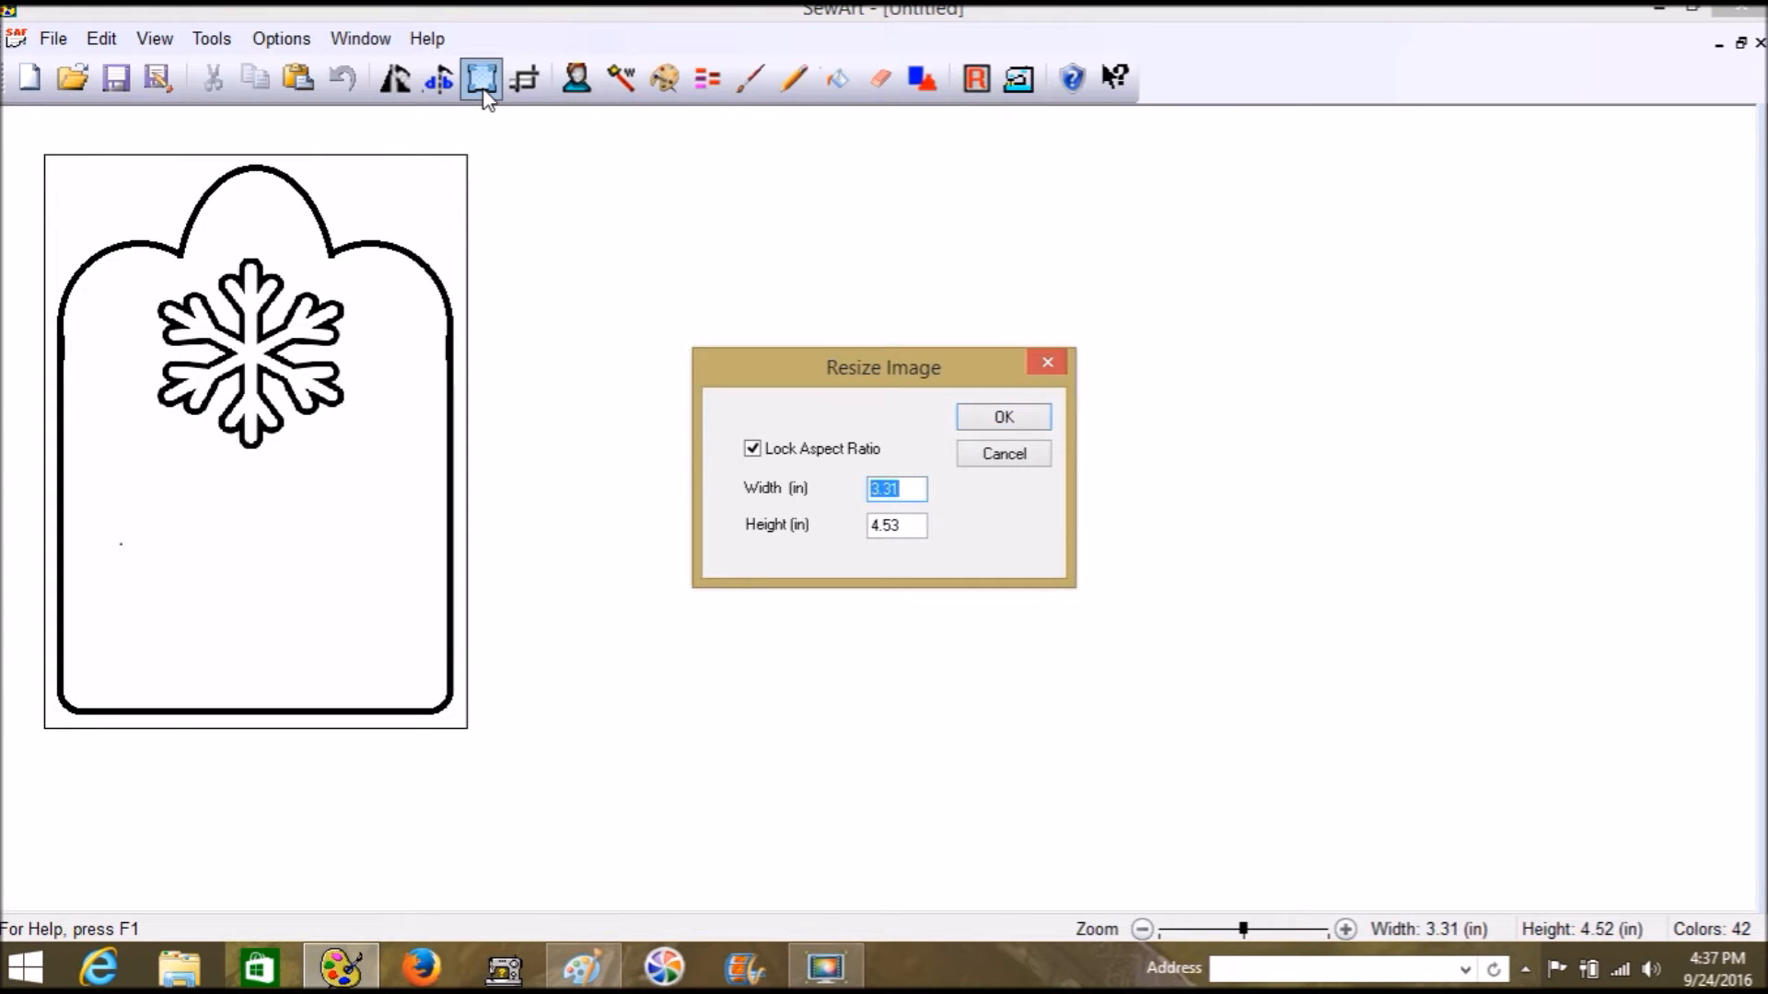
click(1015, 460)
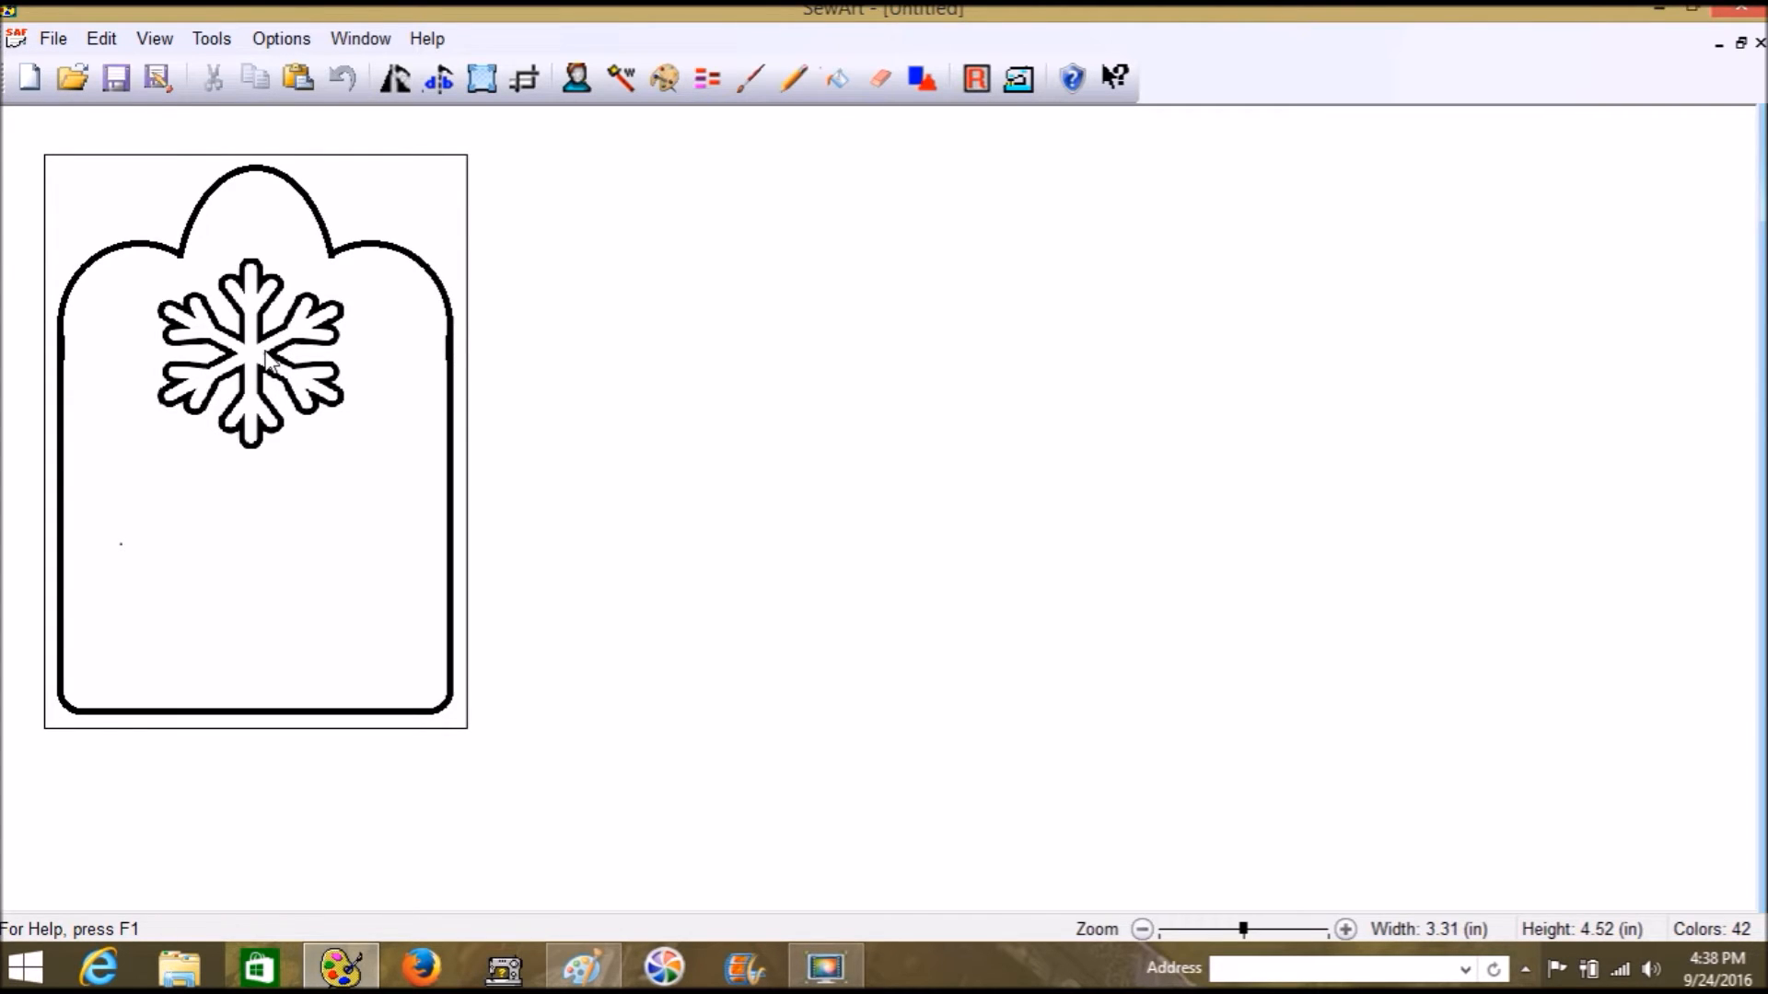
click(663, 92)
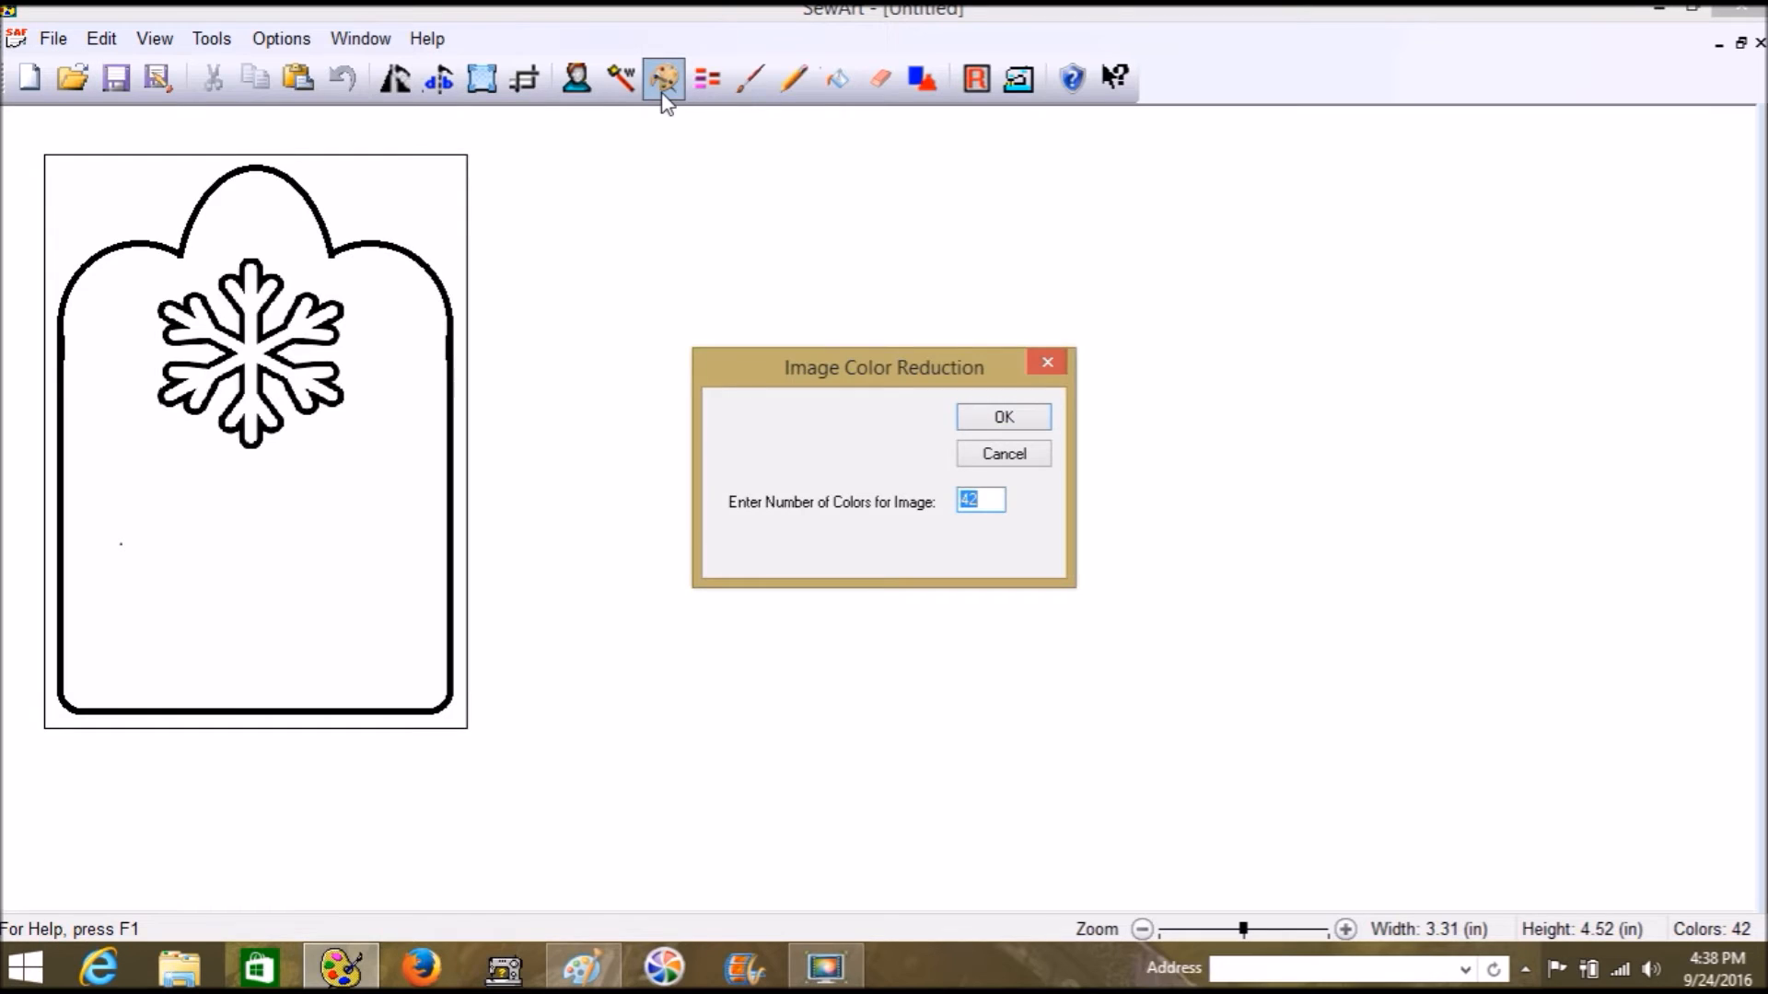
click(1018, 422)
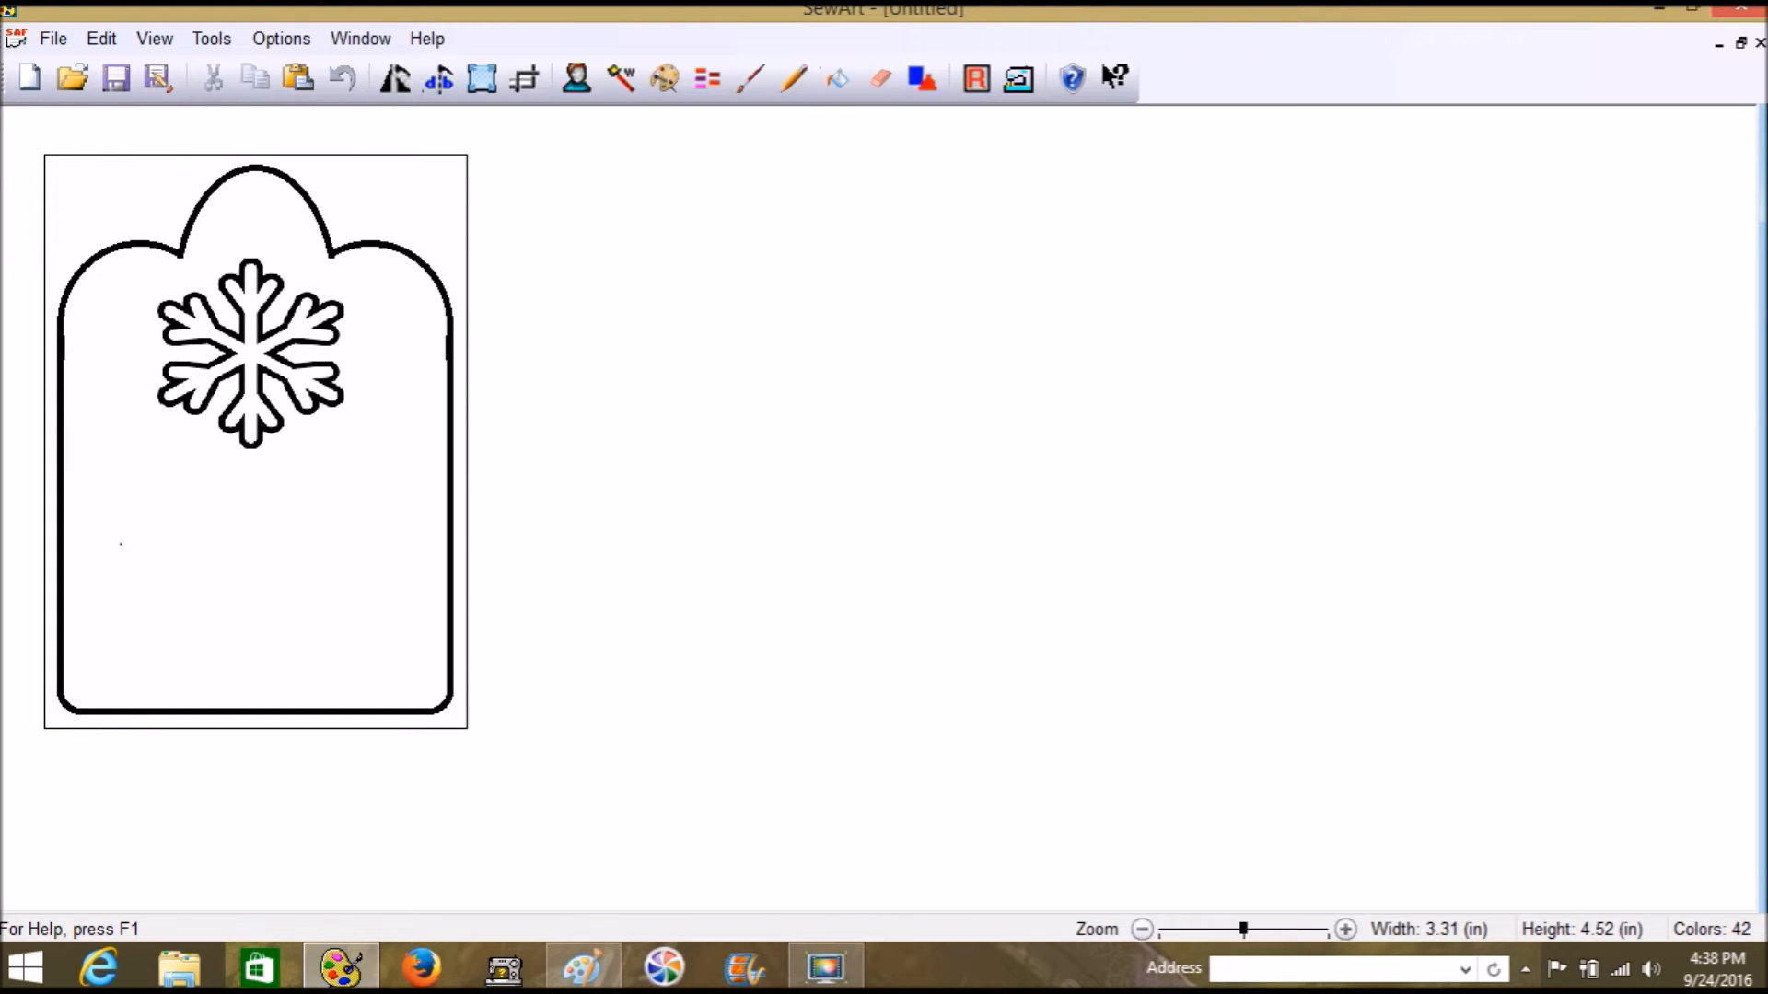
Step: Examine the edge pixels of the snowflake and tag outlines up close and look at the stitch conversion options
click(1285, 932)
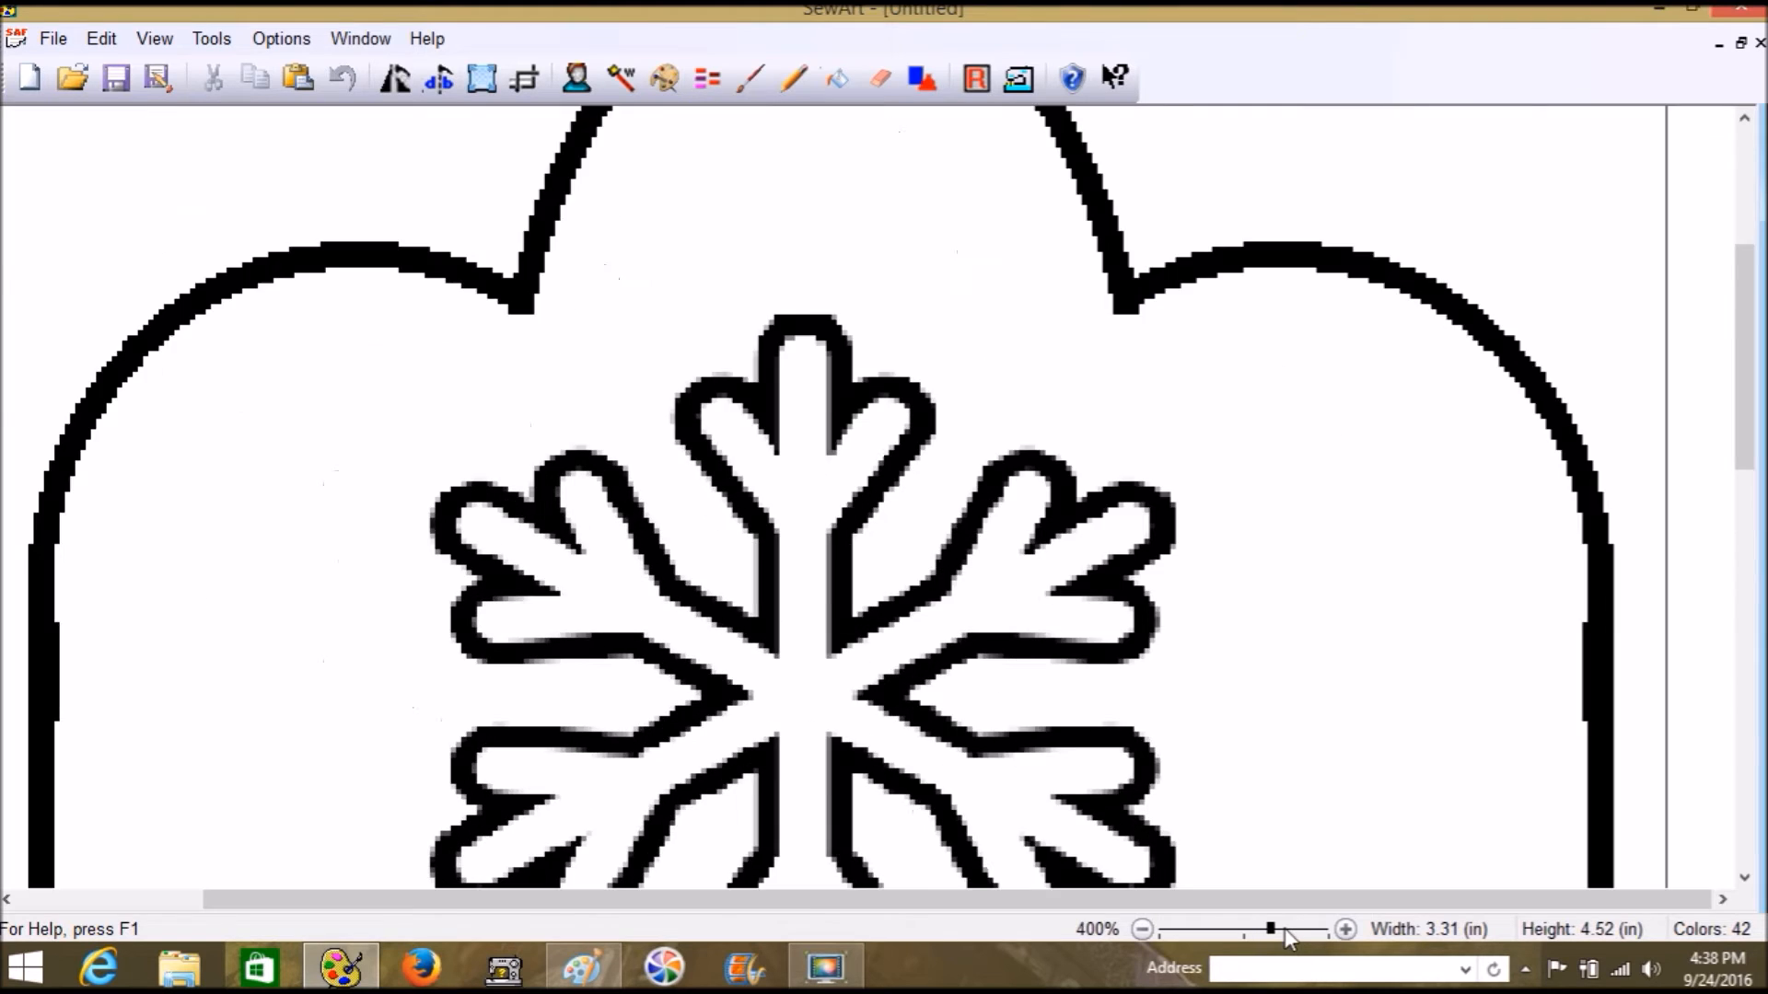
drag(1285, 931, 1323, 934)
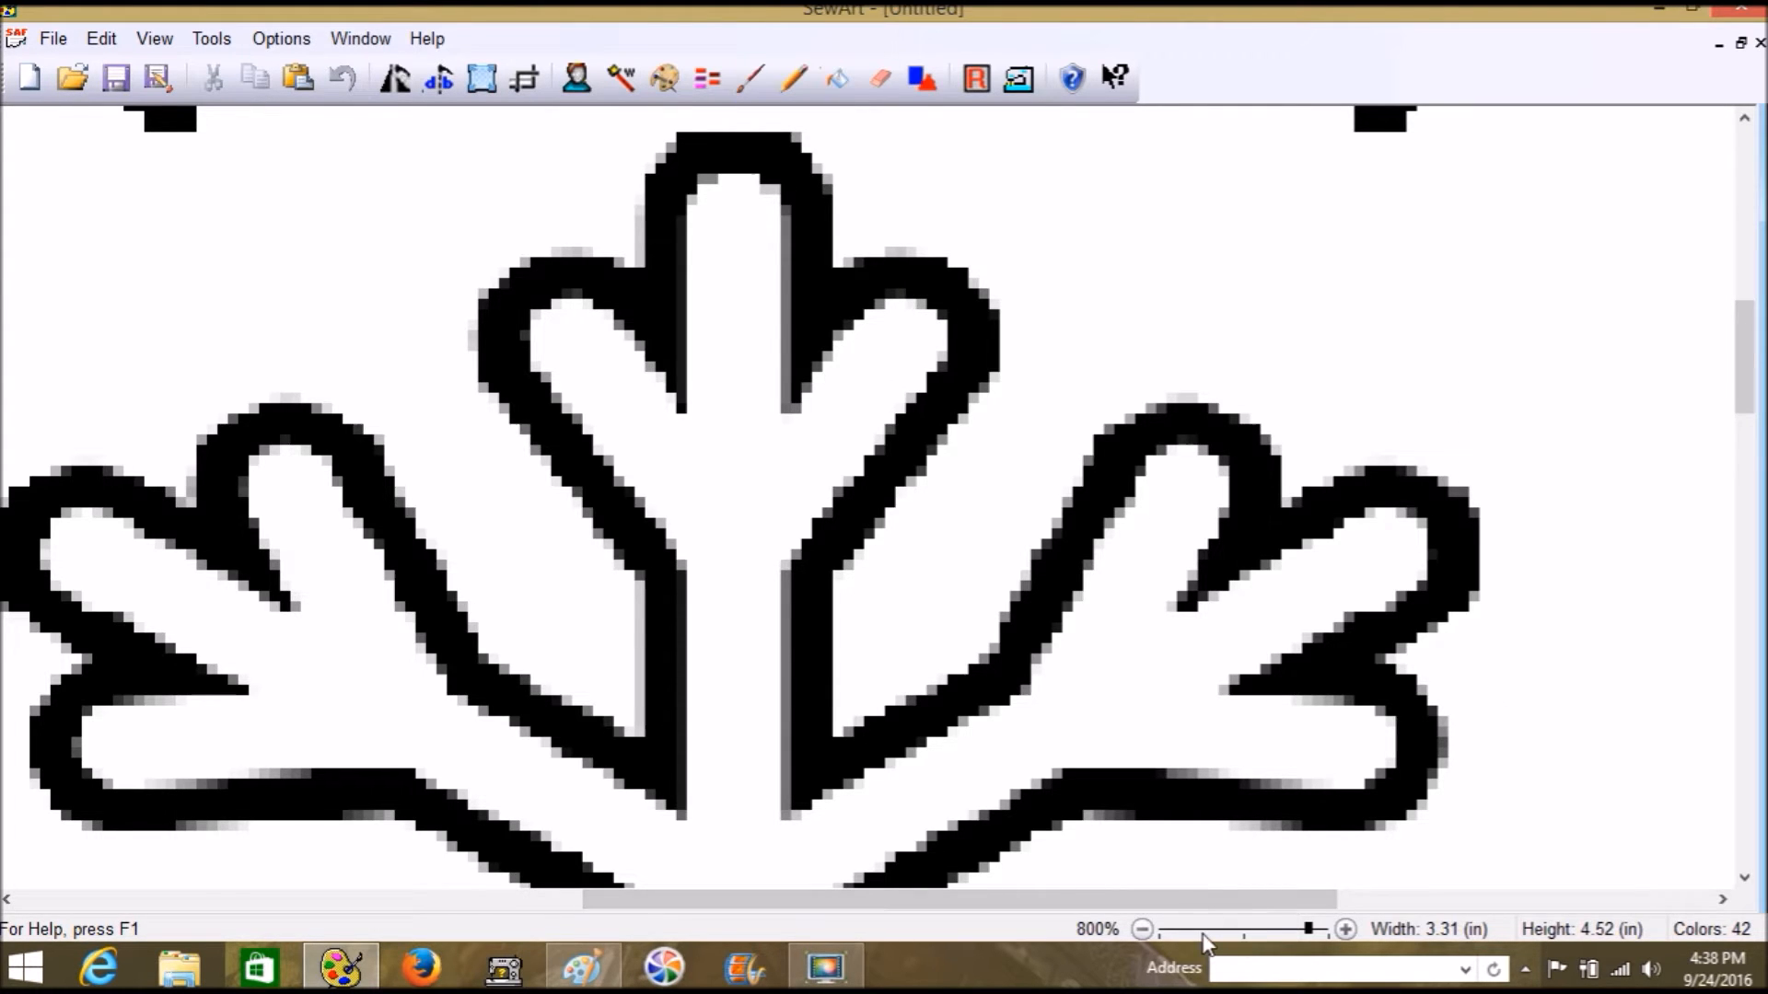
click(1201, 931)
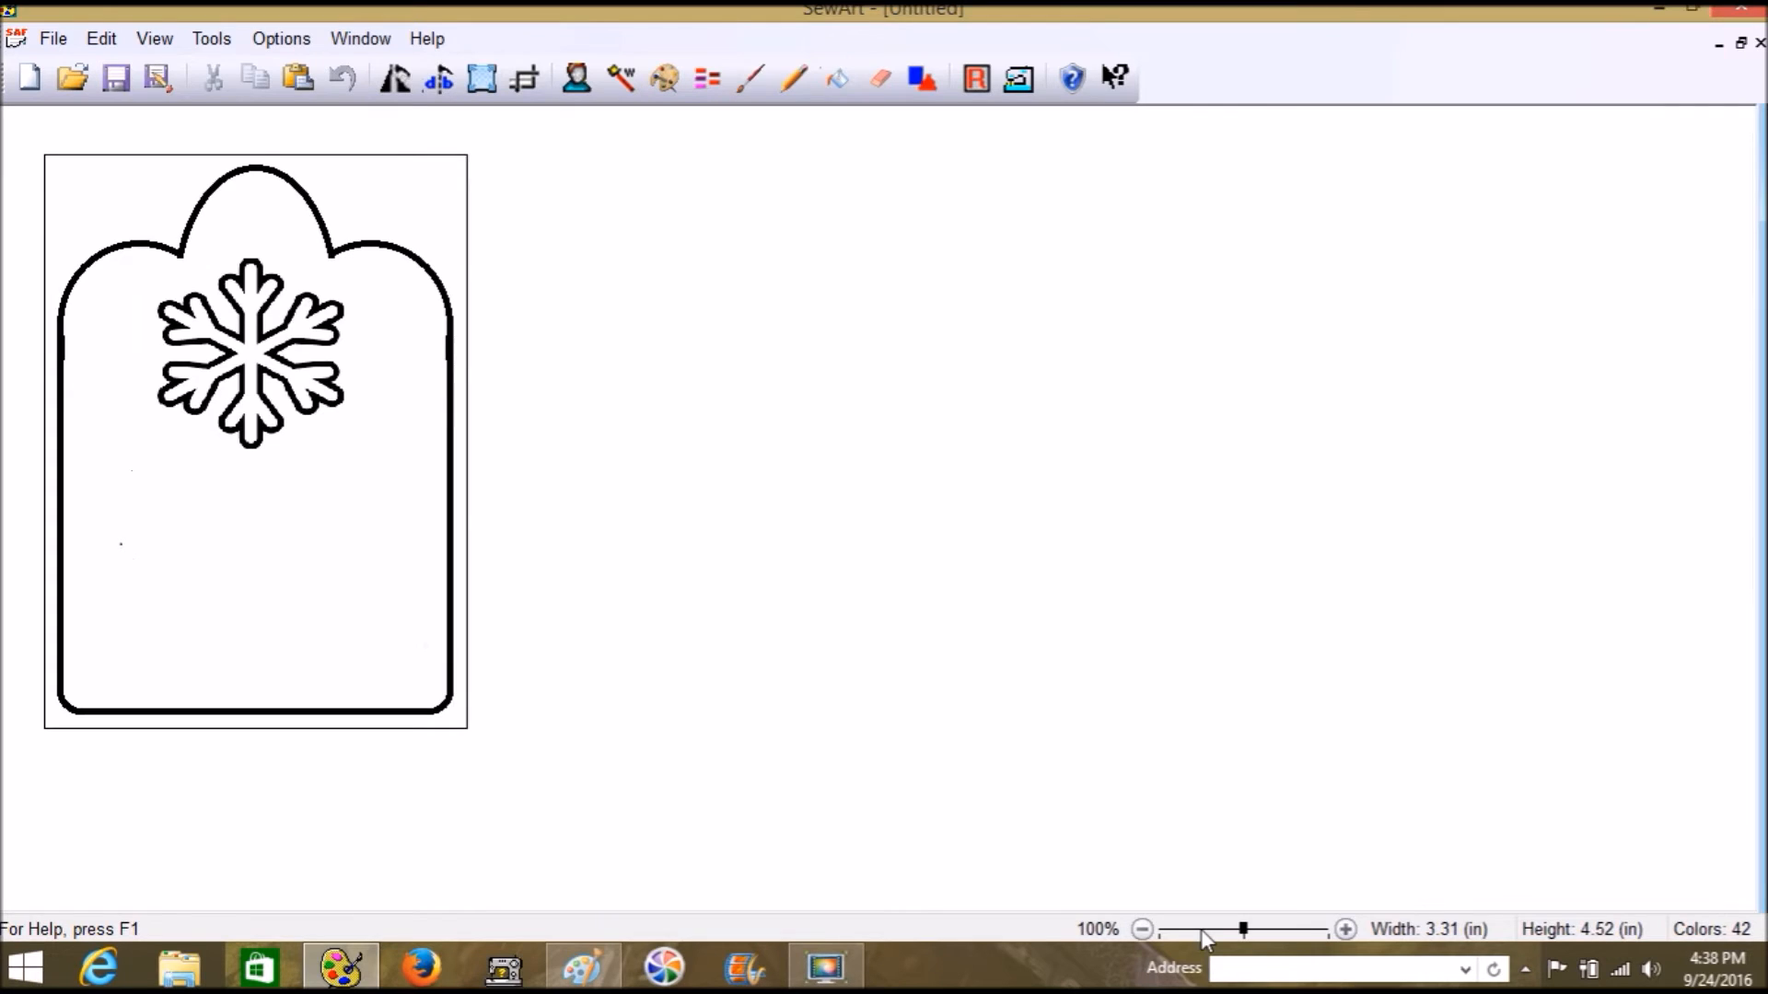
click(1285, 934)
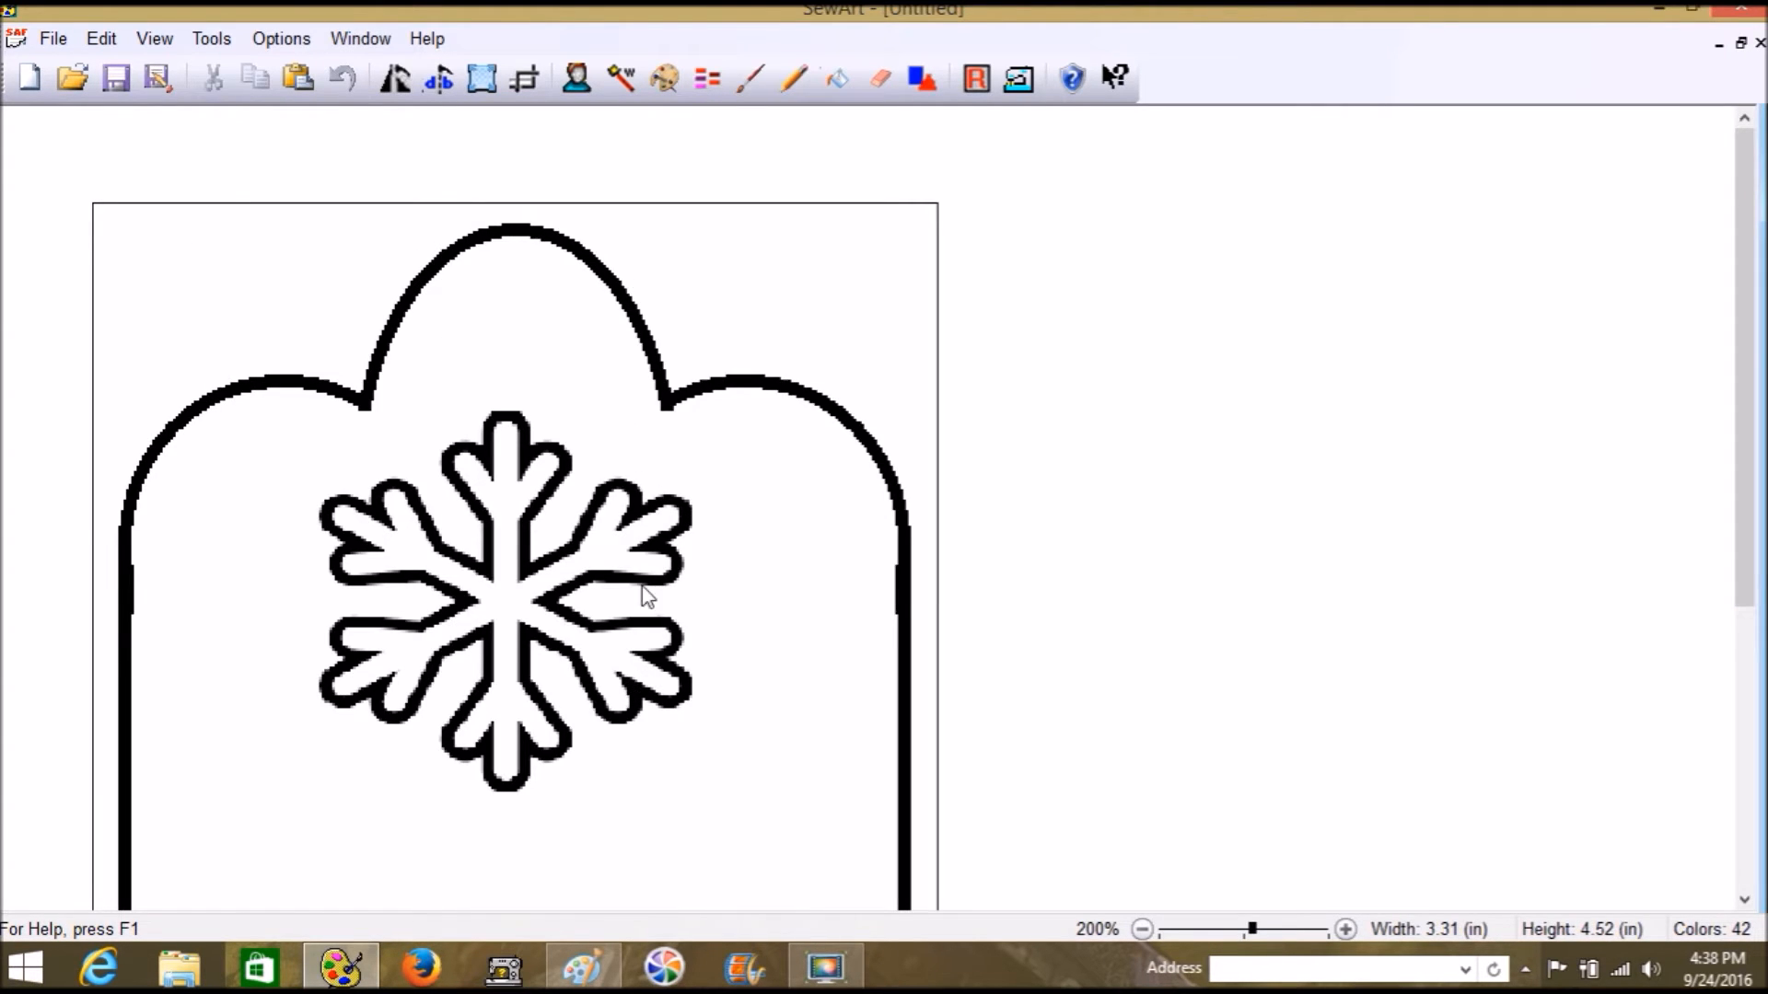
click(1043, 83)
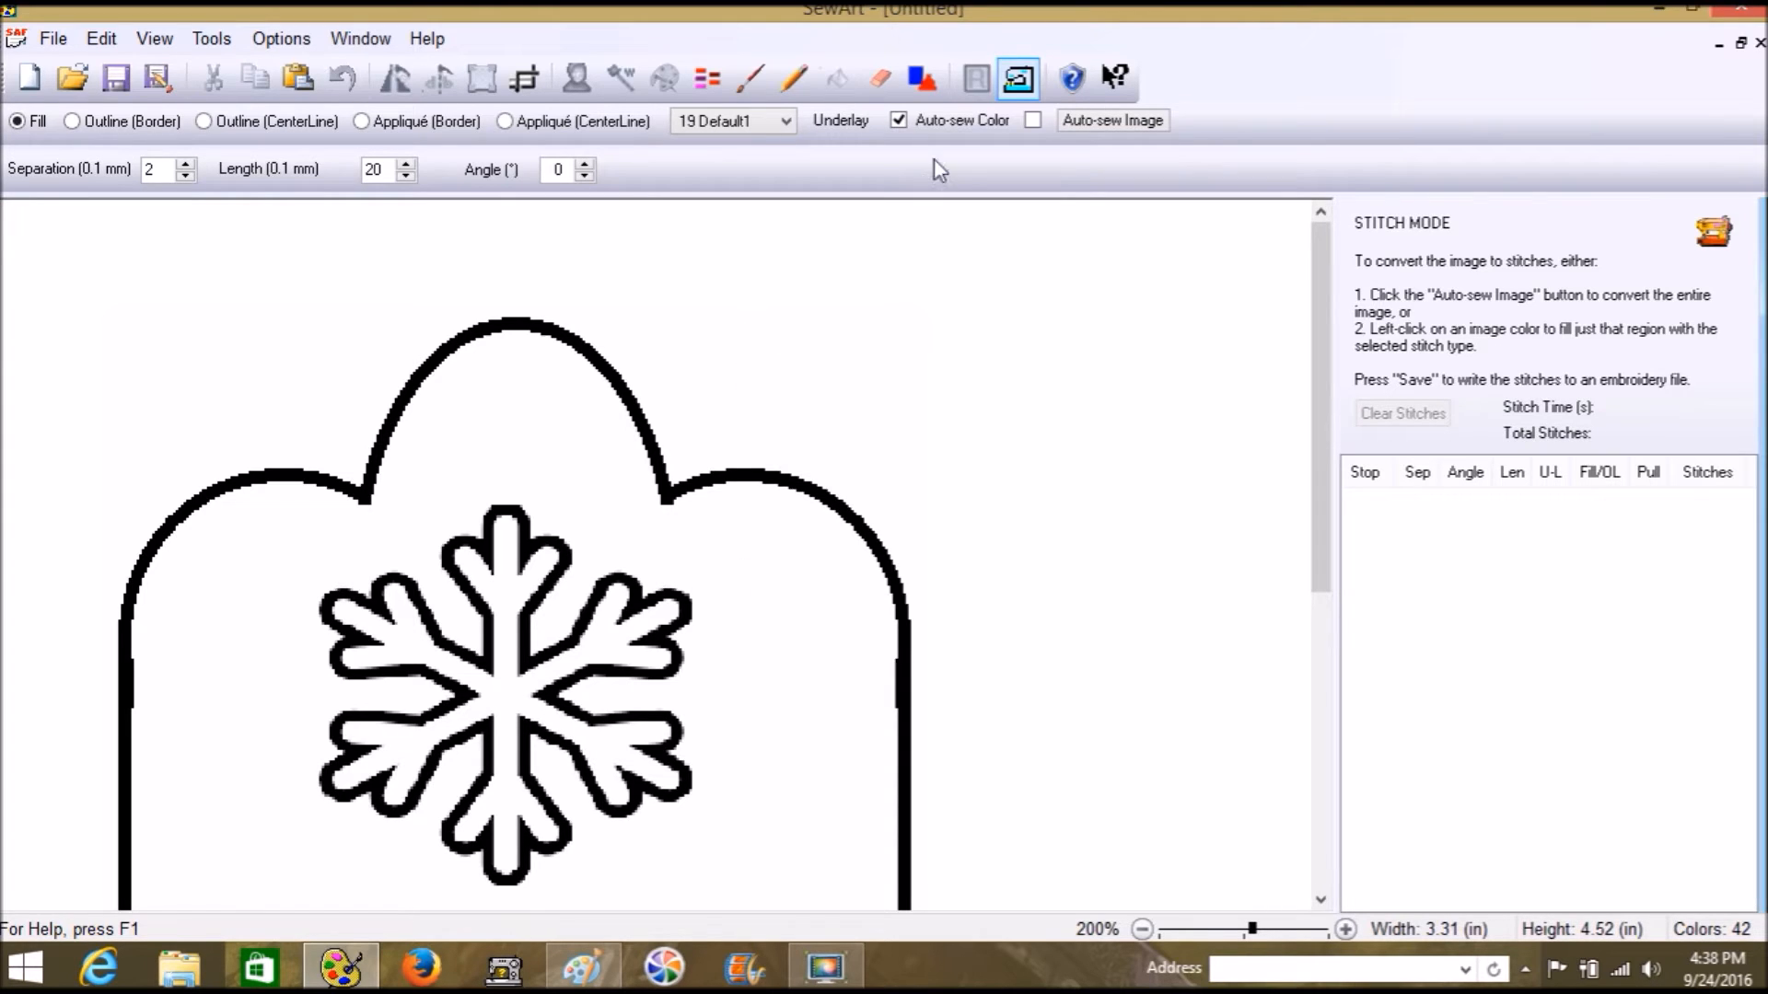
click(1015, 89)
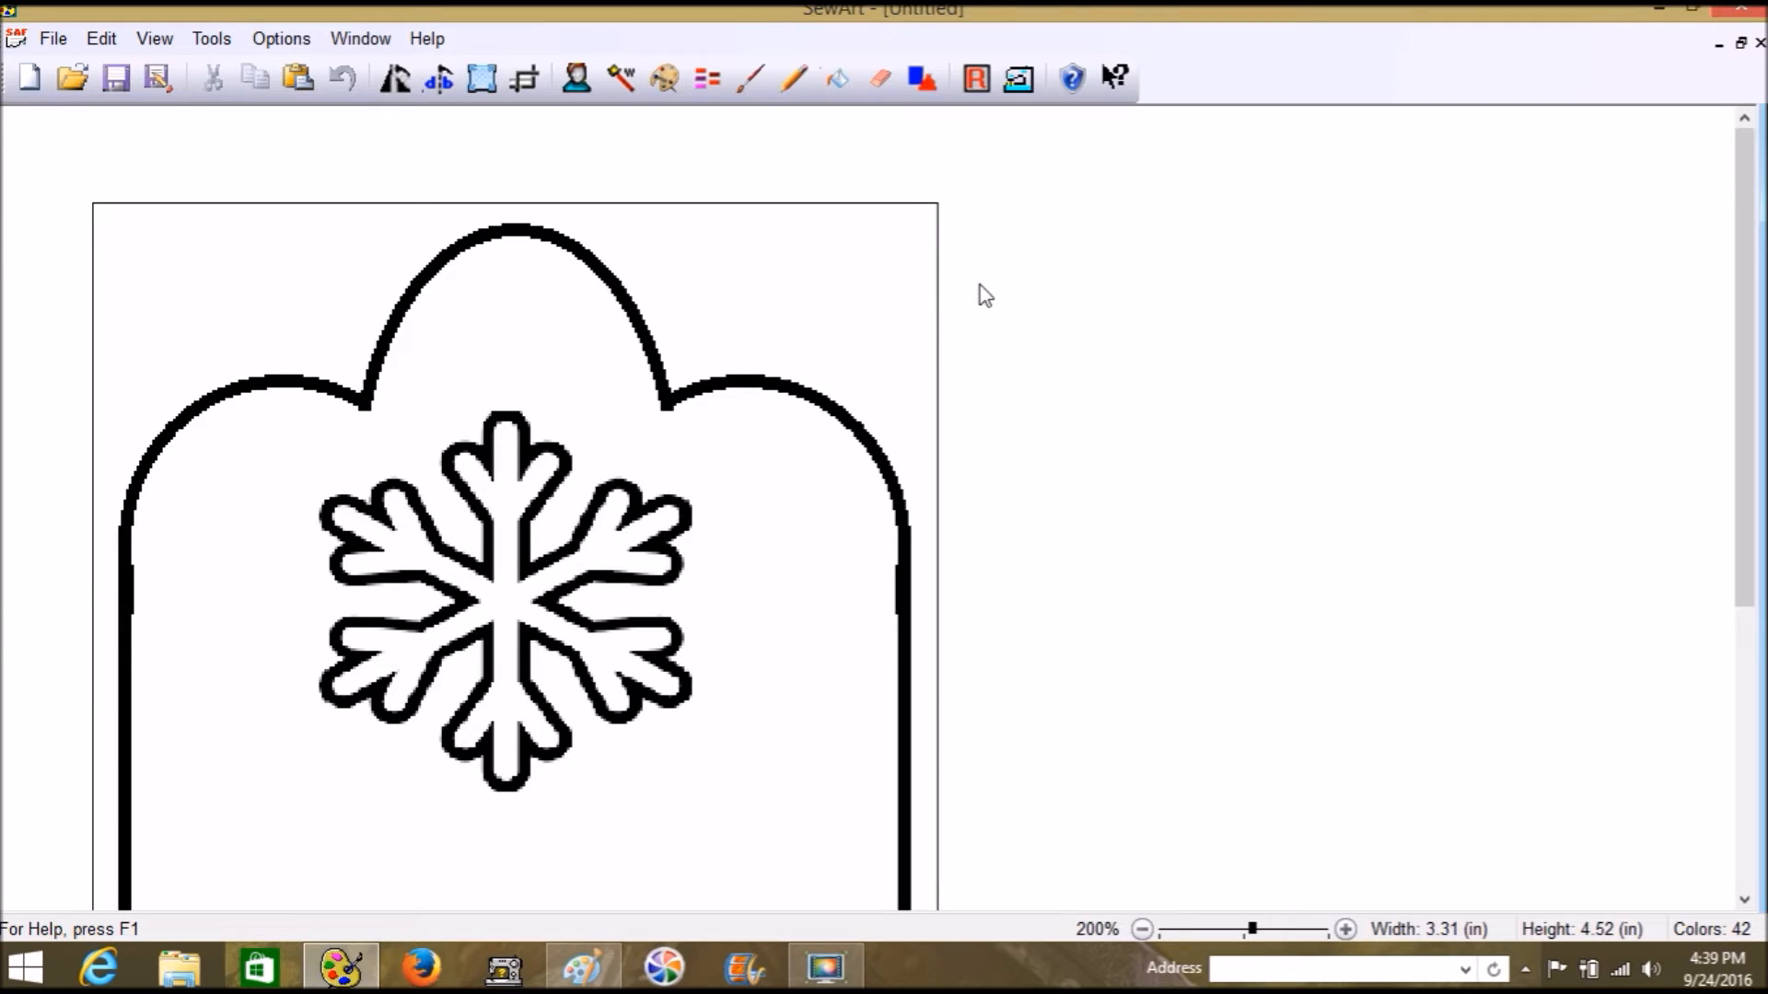
mouse_move(1748, 294)
mouse_down()
mouse_move(1747, 500)
mouse_move(1748, 302)
mouse_up()
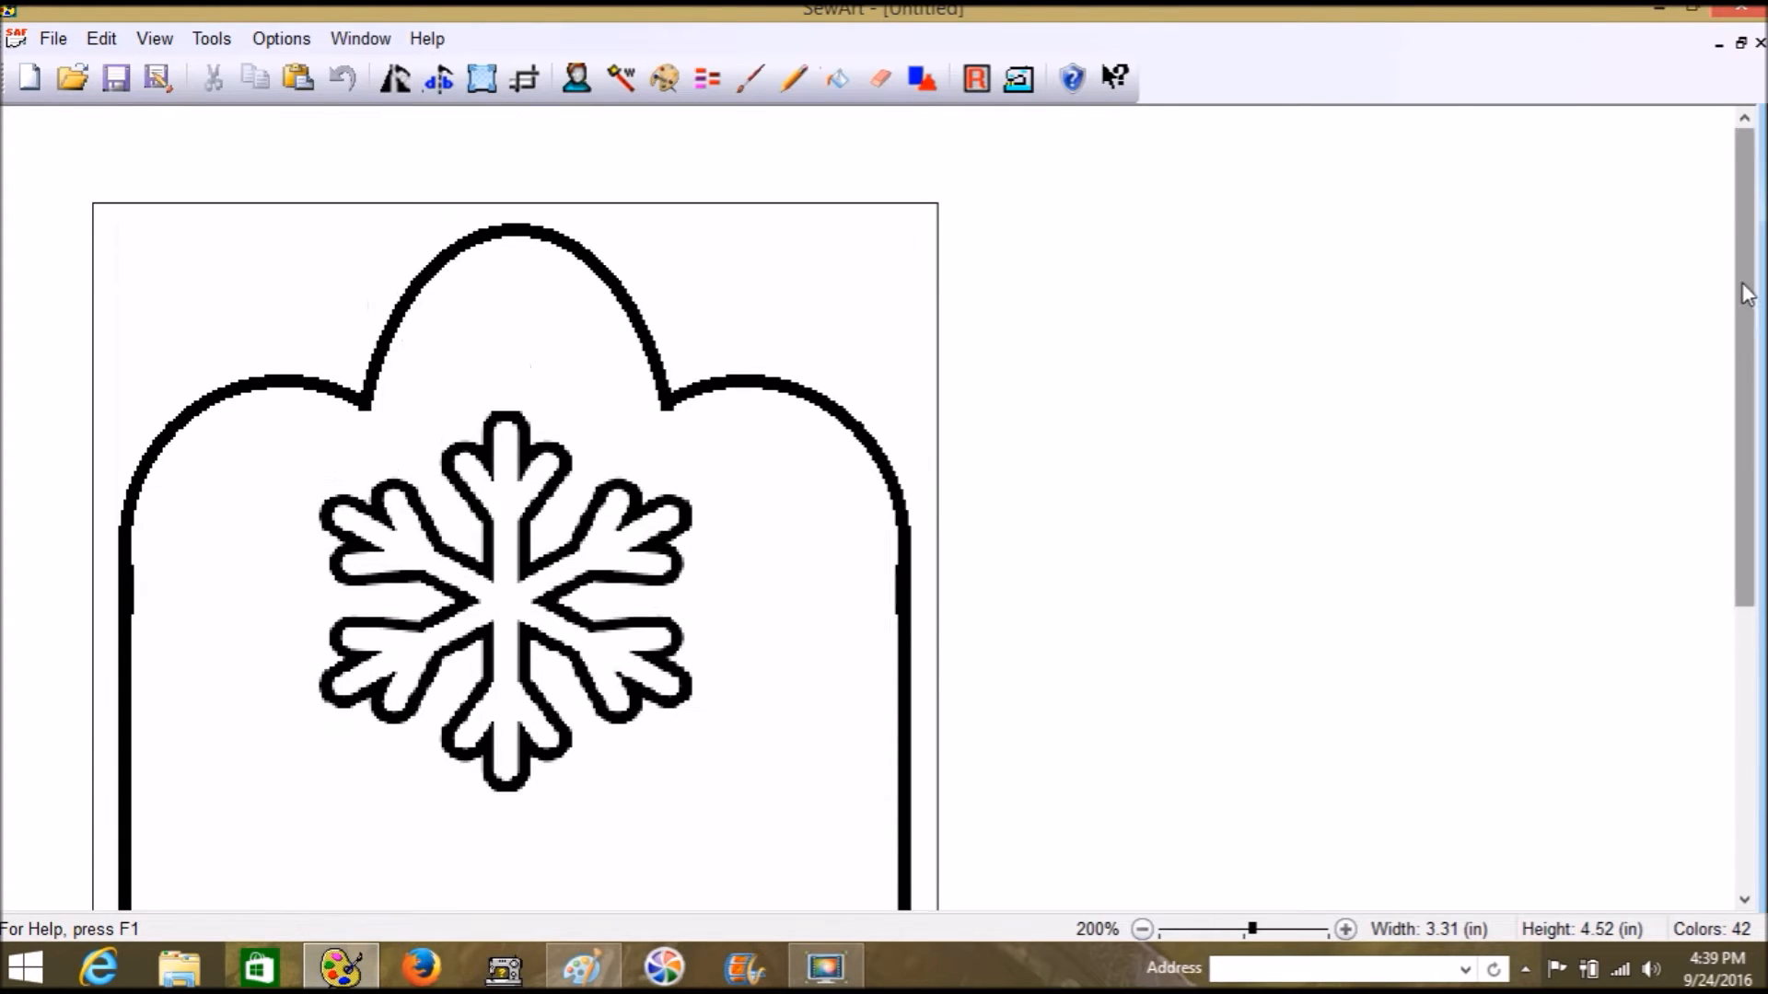
click(1202, 932)
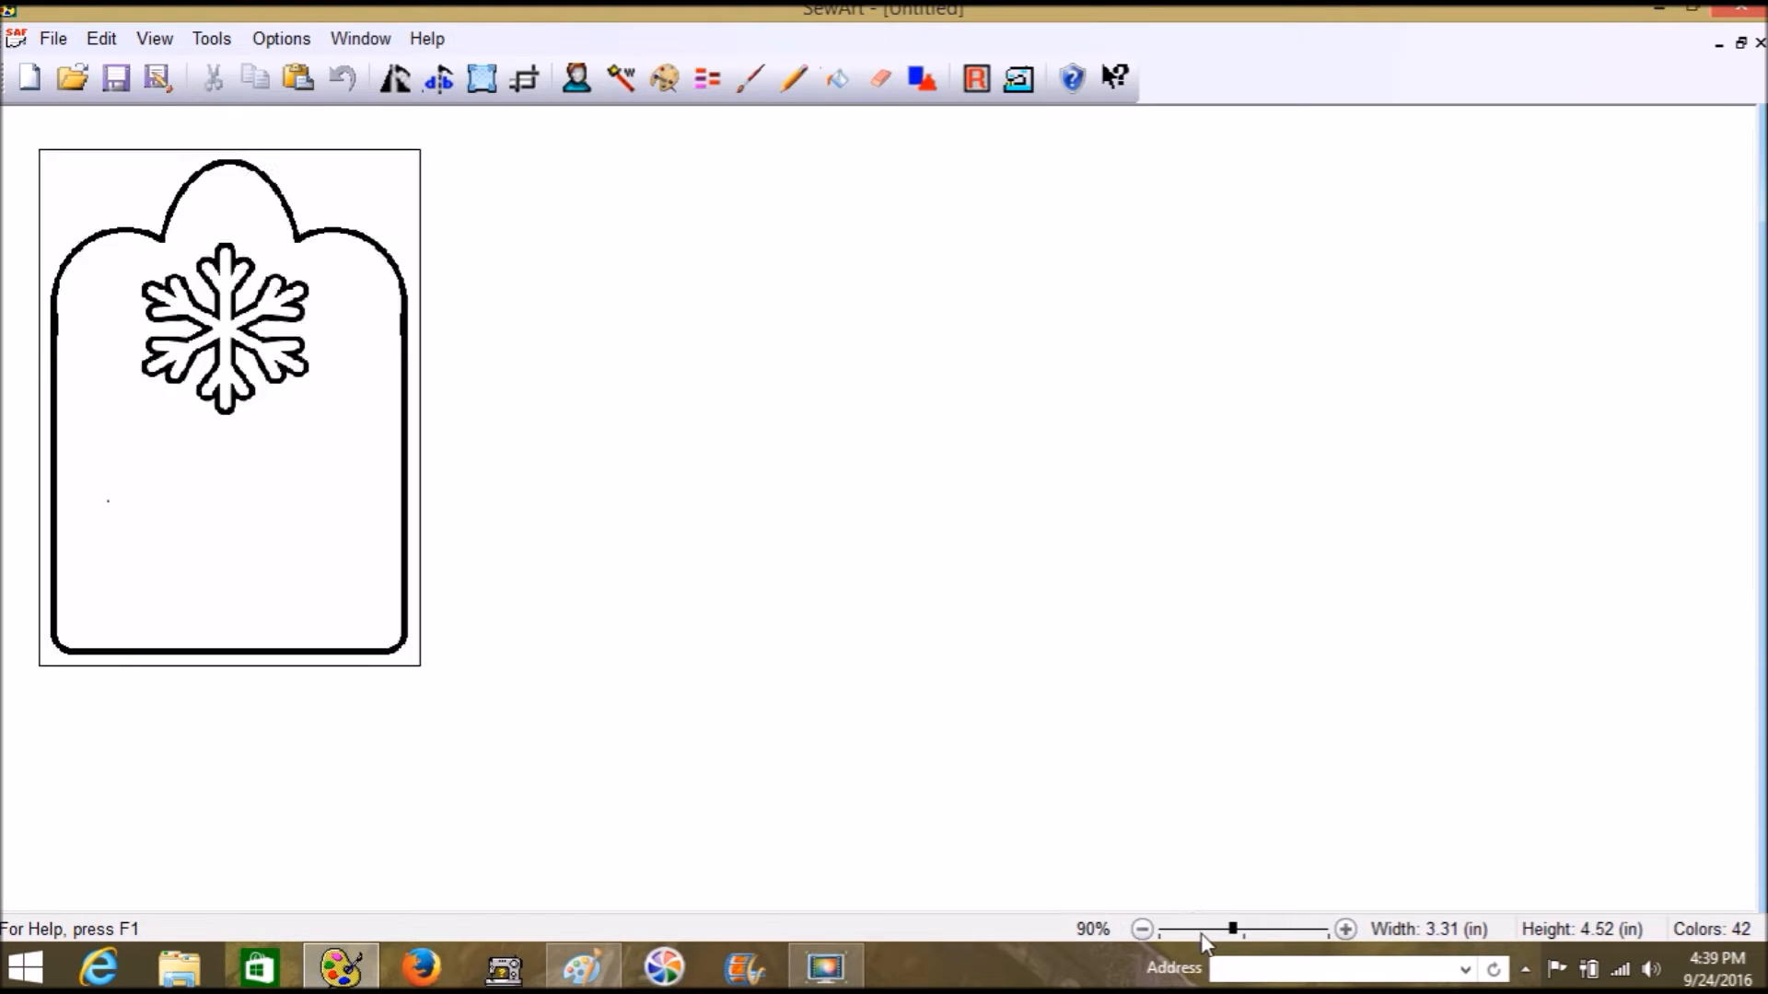
click(1256, 931)
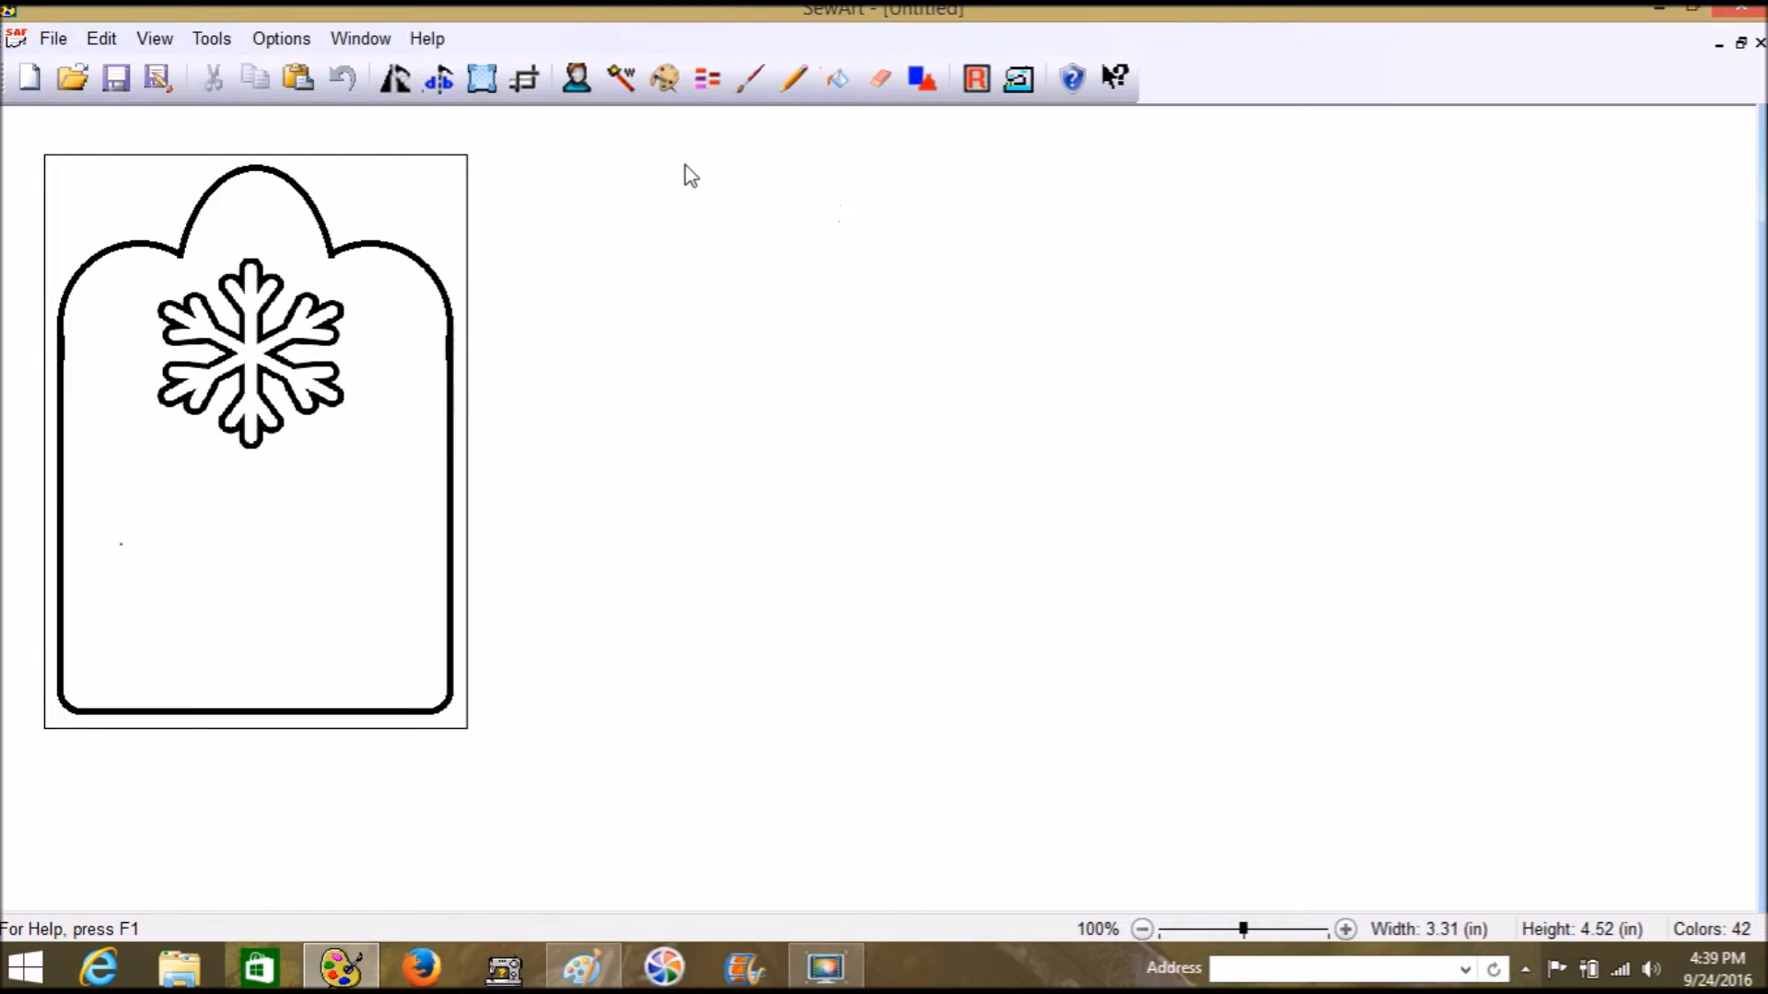
Step: Reduce the image to 2 colours
click(664, 78)
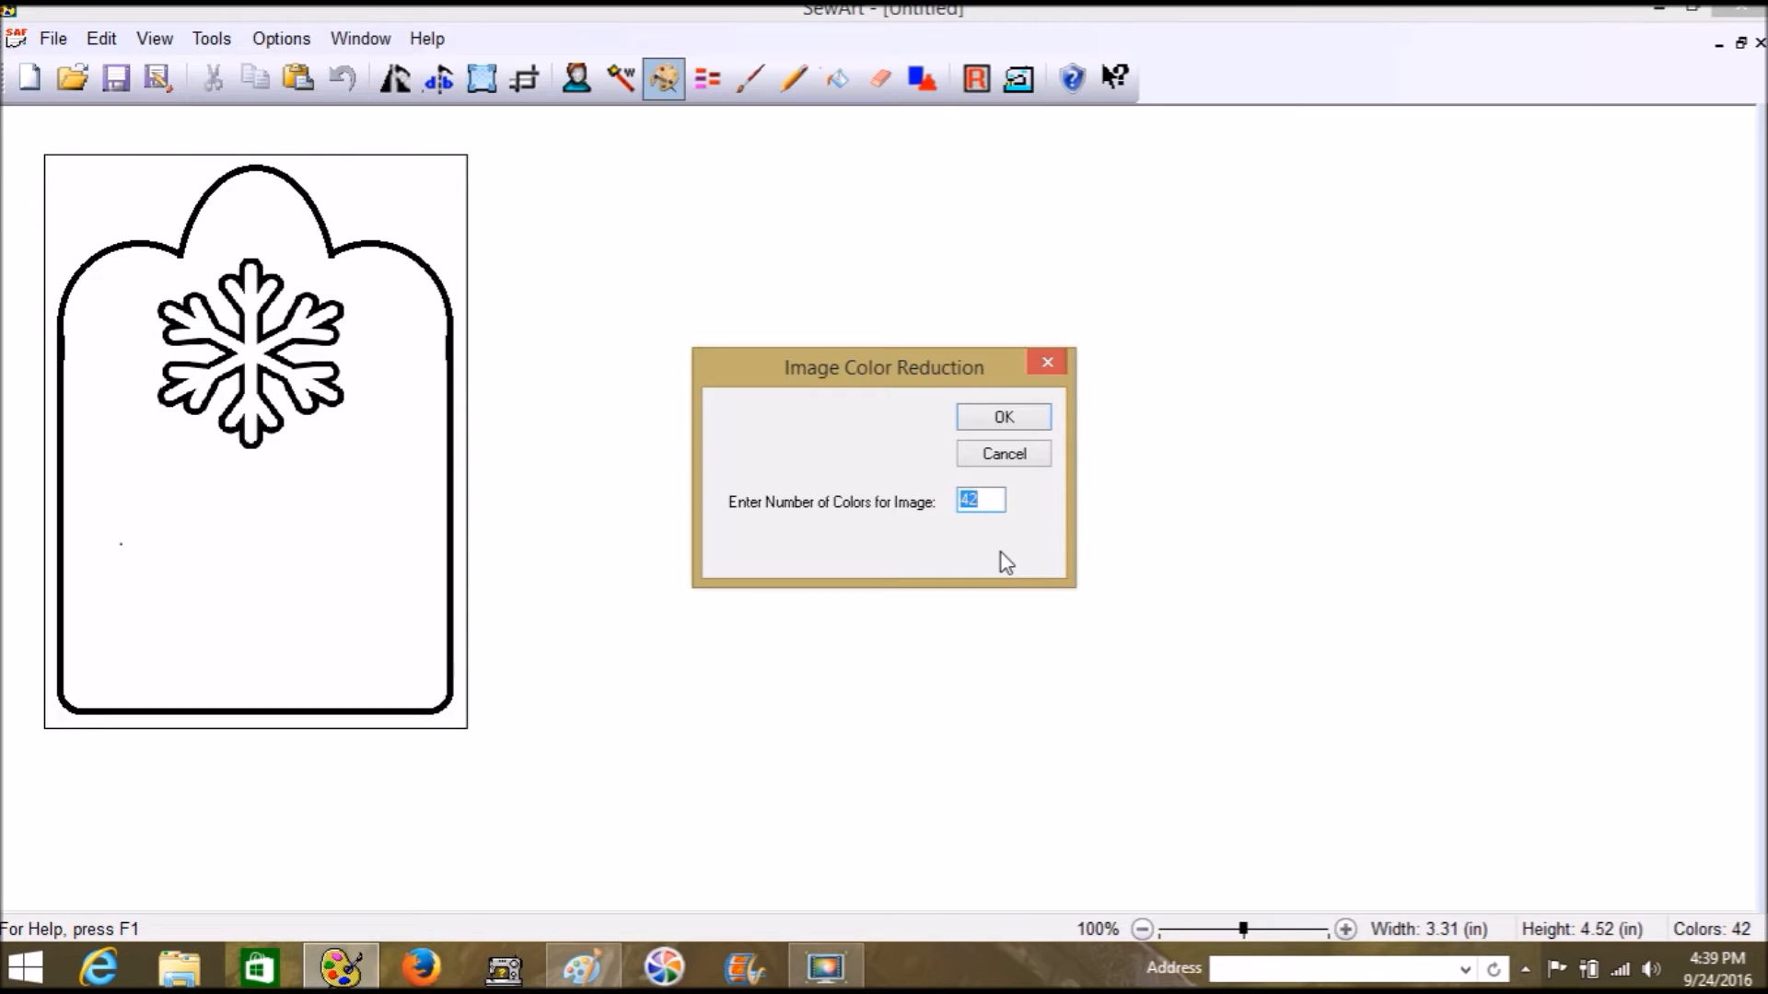
text(2)
key(Return)
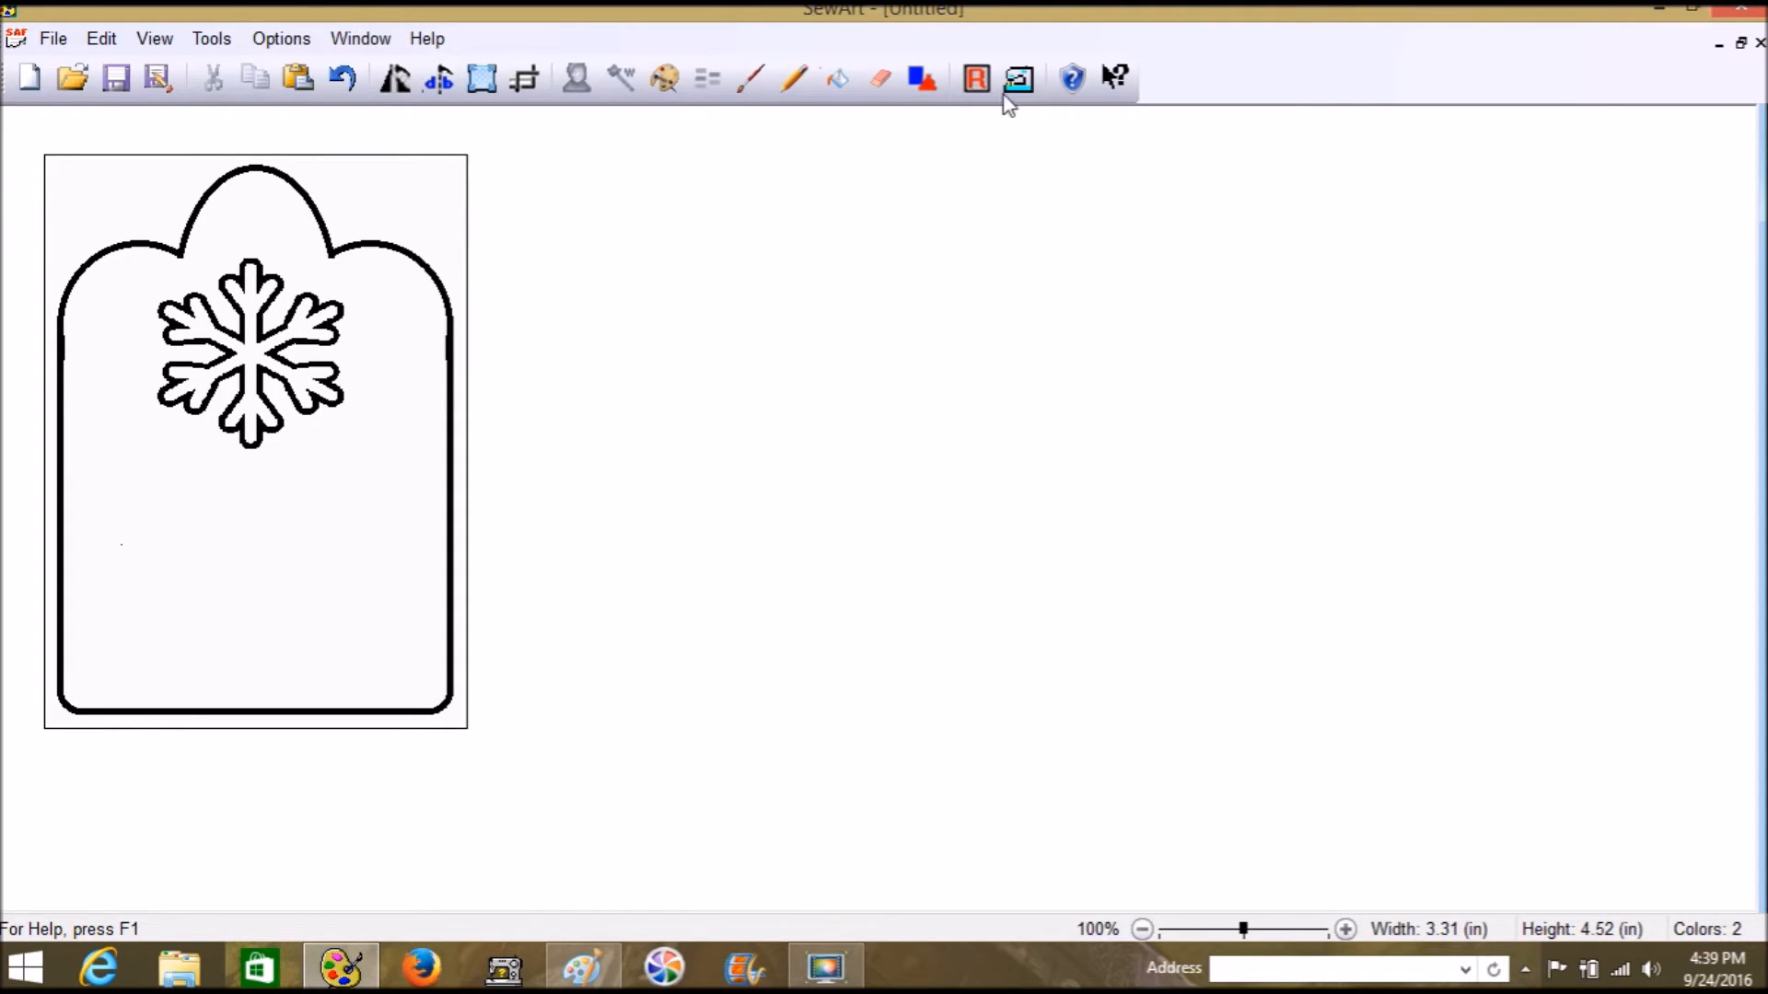
Step: Convert the tag's outer outline to Appliqué (CenterLine) stitches in the 5 Satin pattern, with height 50 and length 2
click(1027, 81)
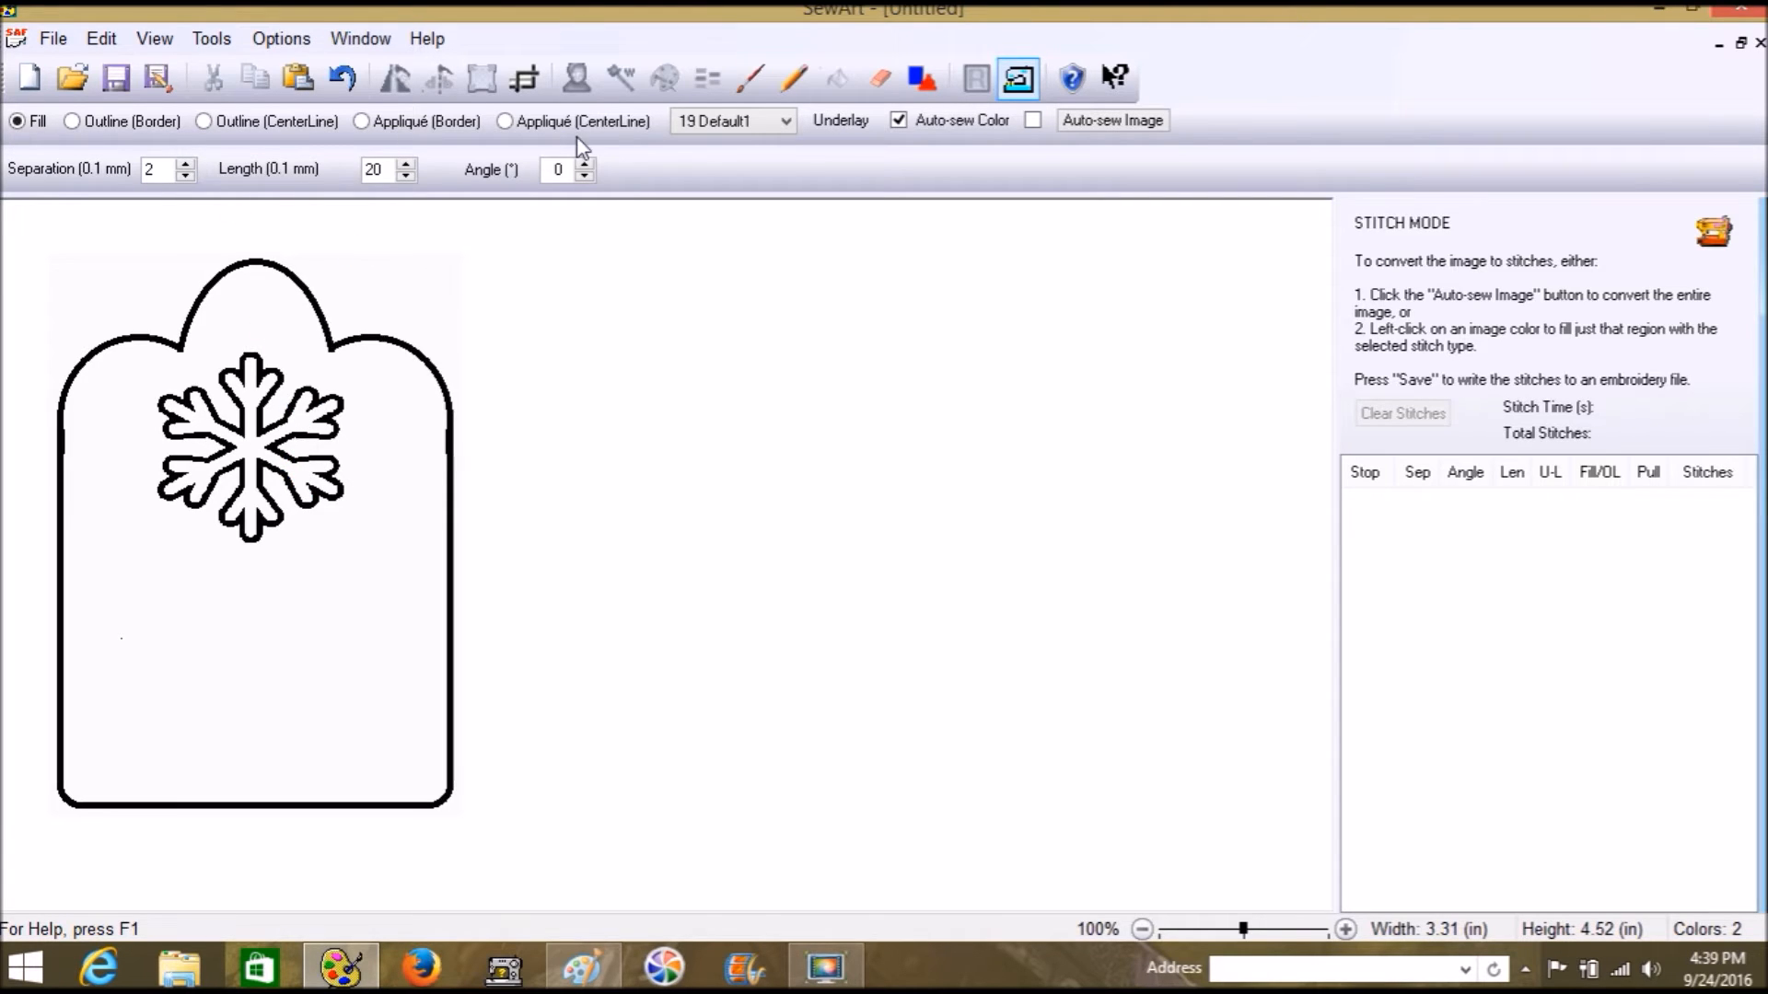
click(551, 125)
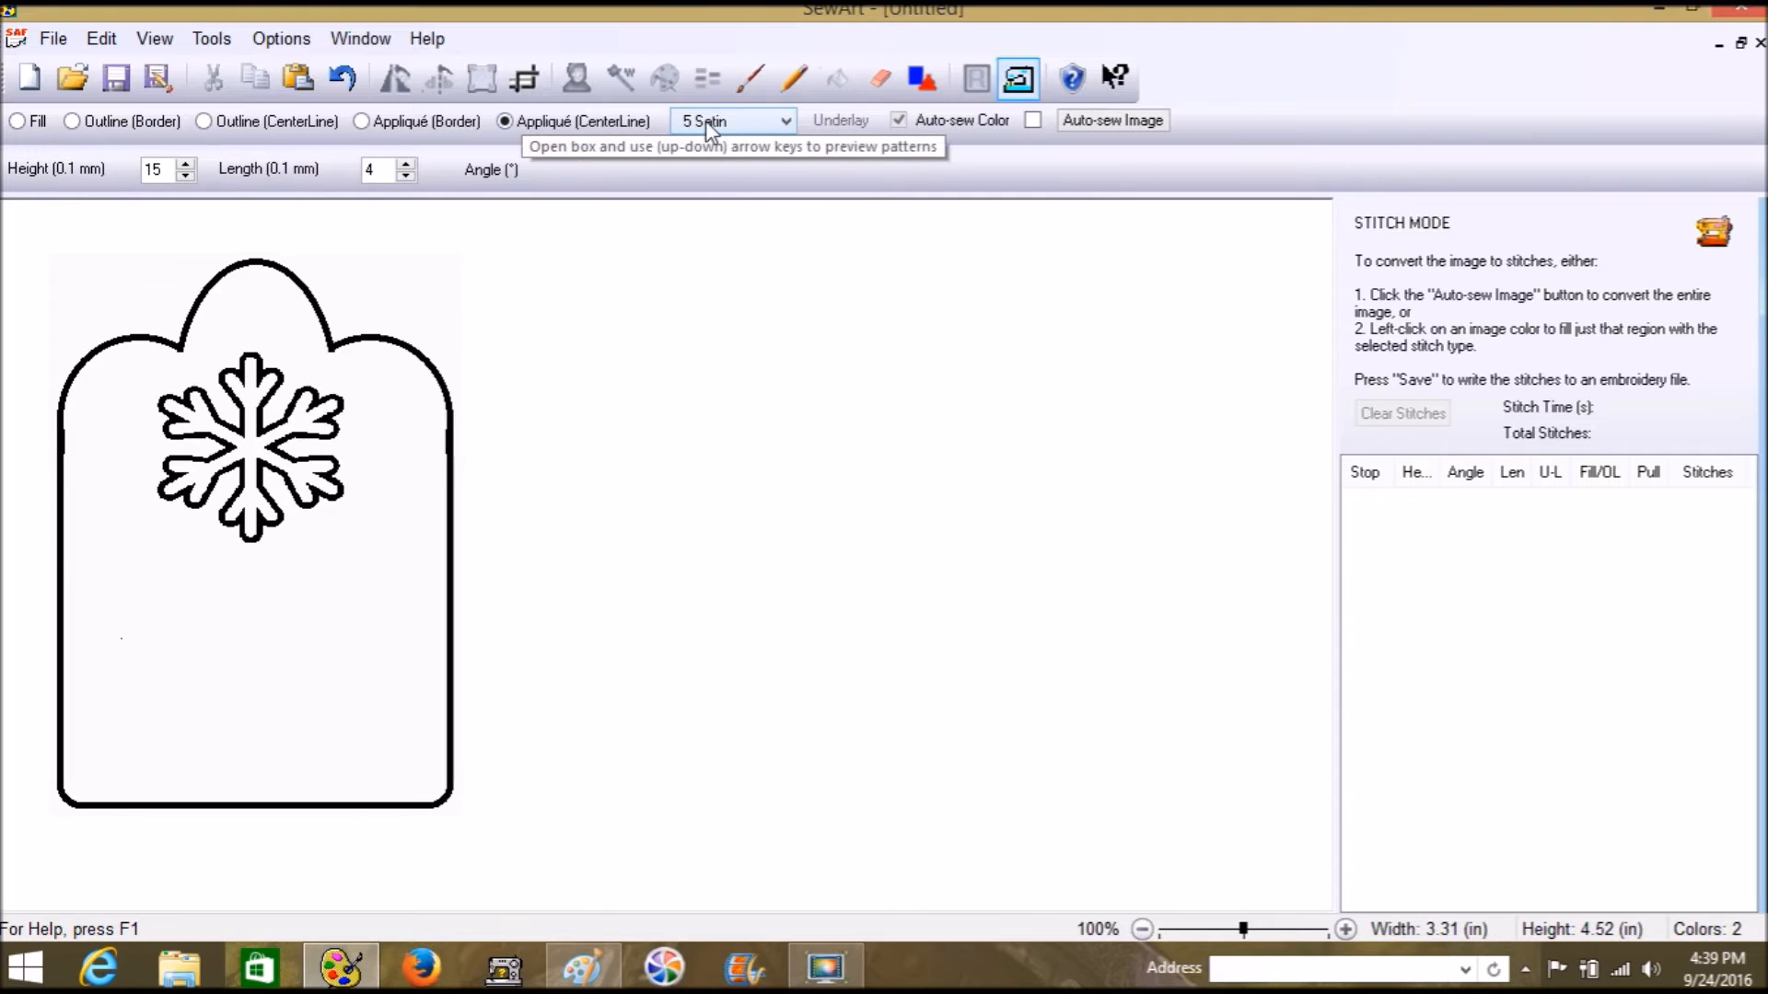
double_click(152, 170)
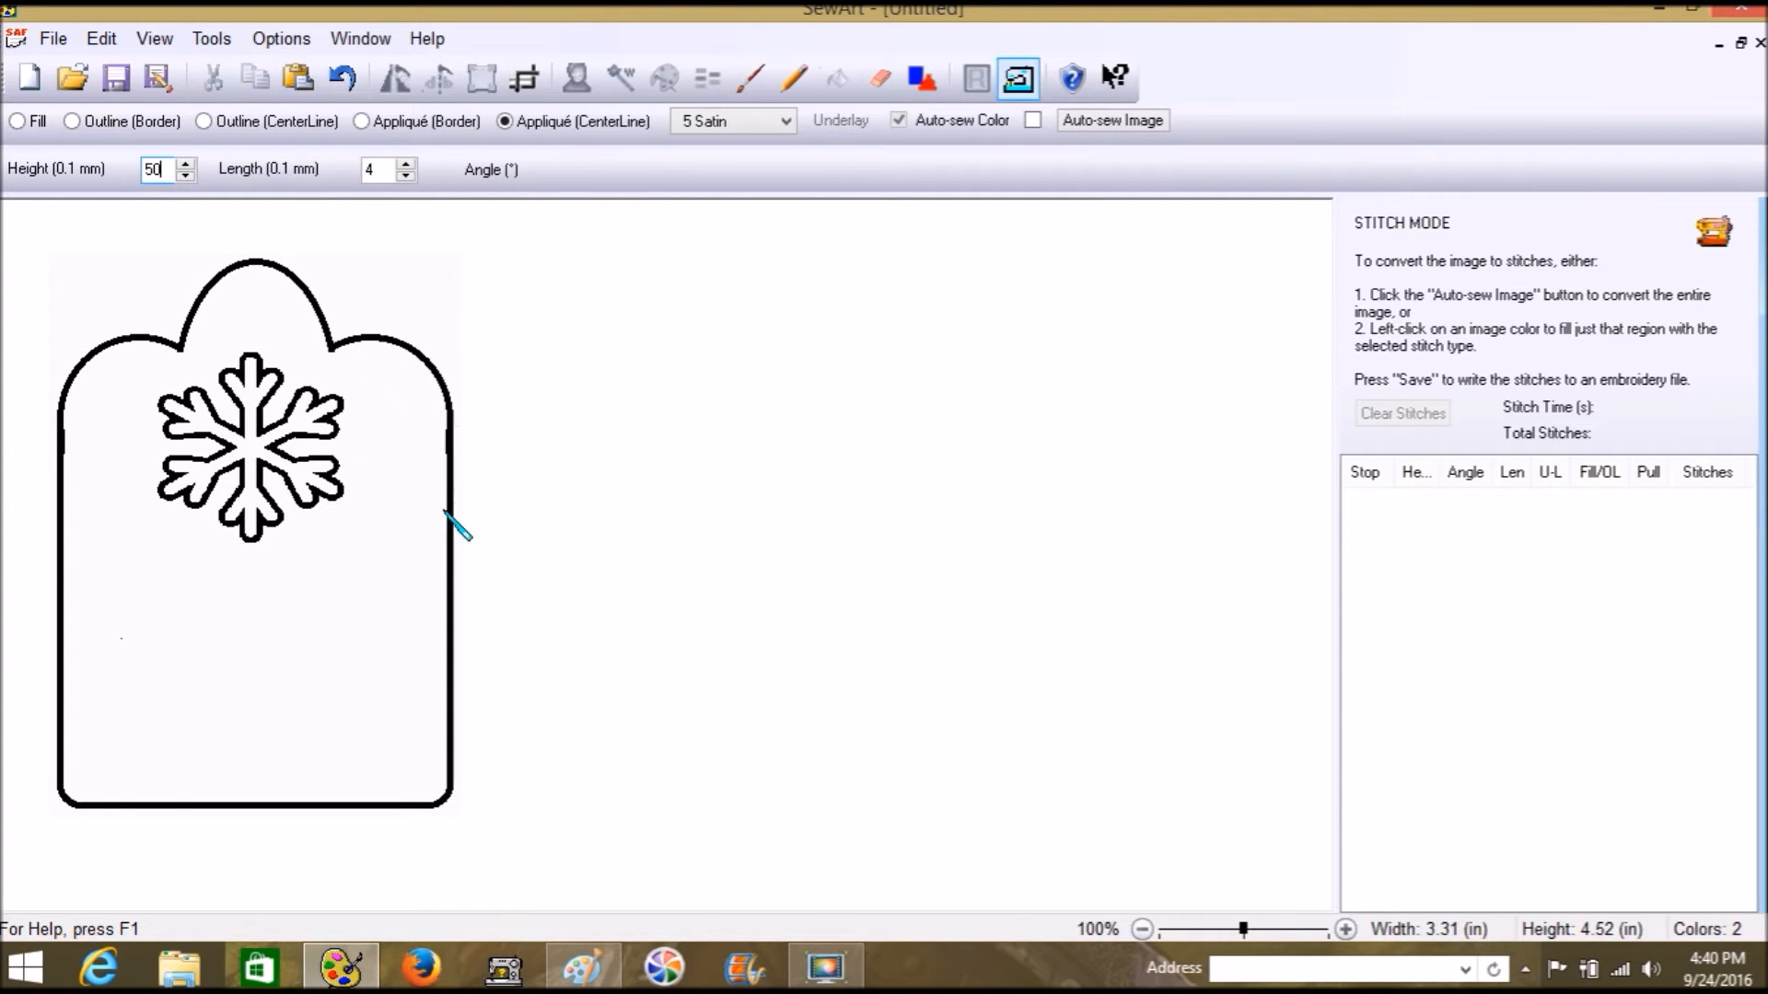
double_click(370, 171)
text(2)
click(304, 288)
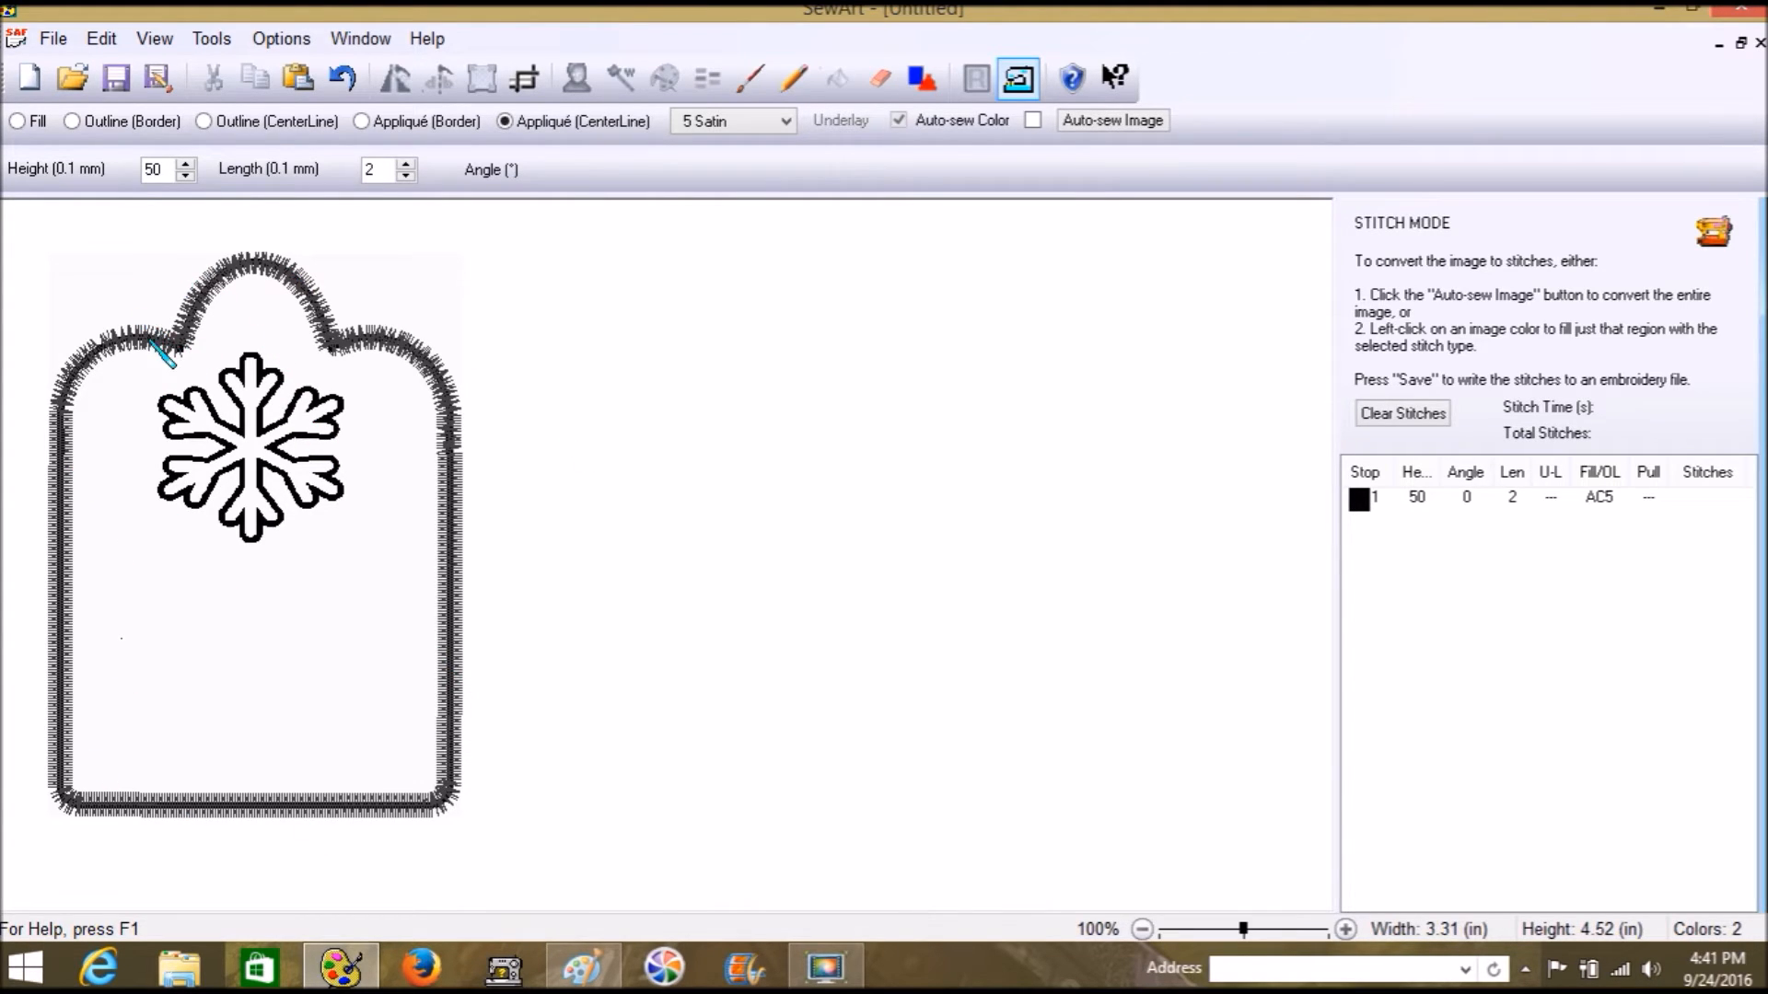
Step: Fill the snowflake's interior with 19 Default1 stitches and sew its outline as Outline (CenterLine) satin with height 30 and length 2
click(19, 121)
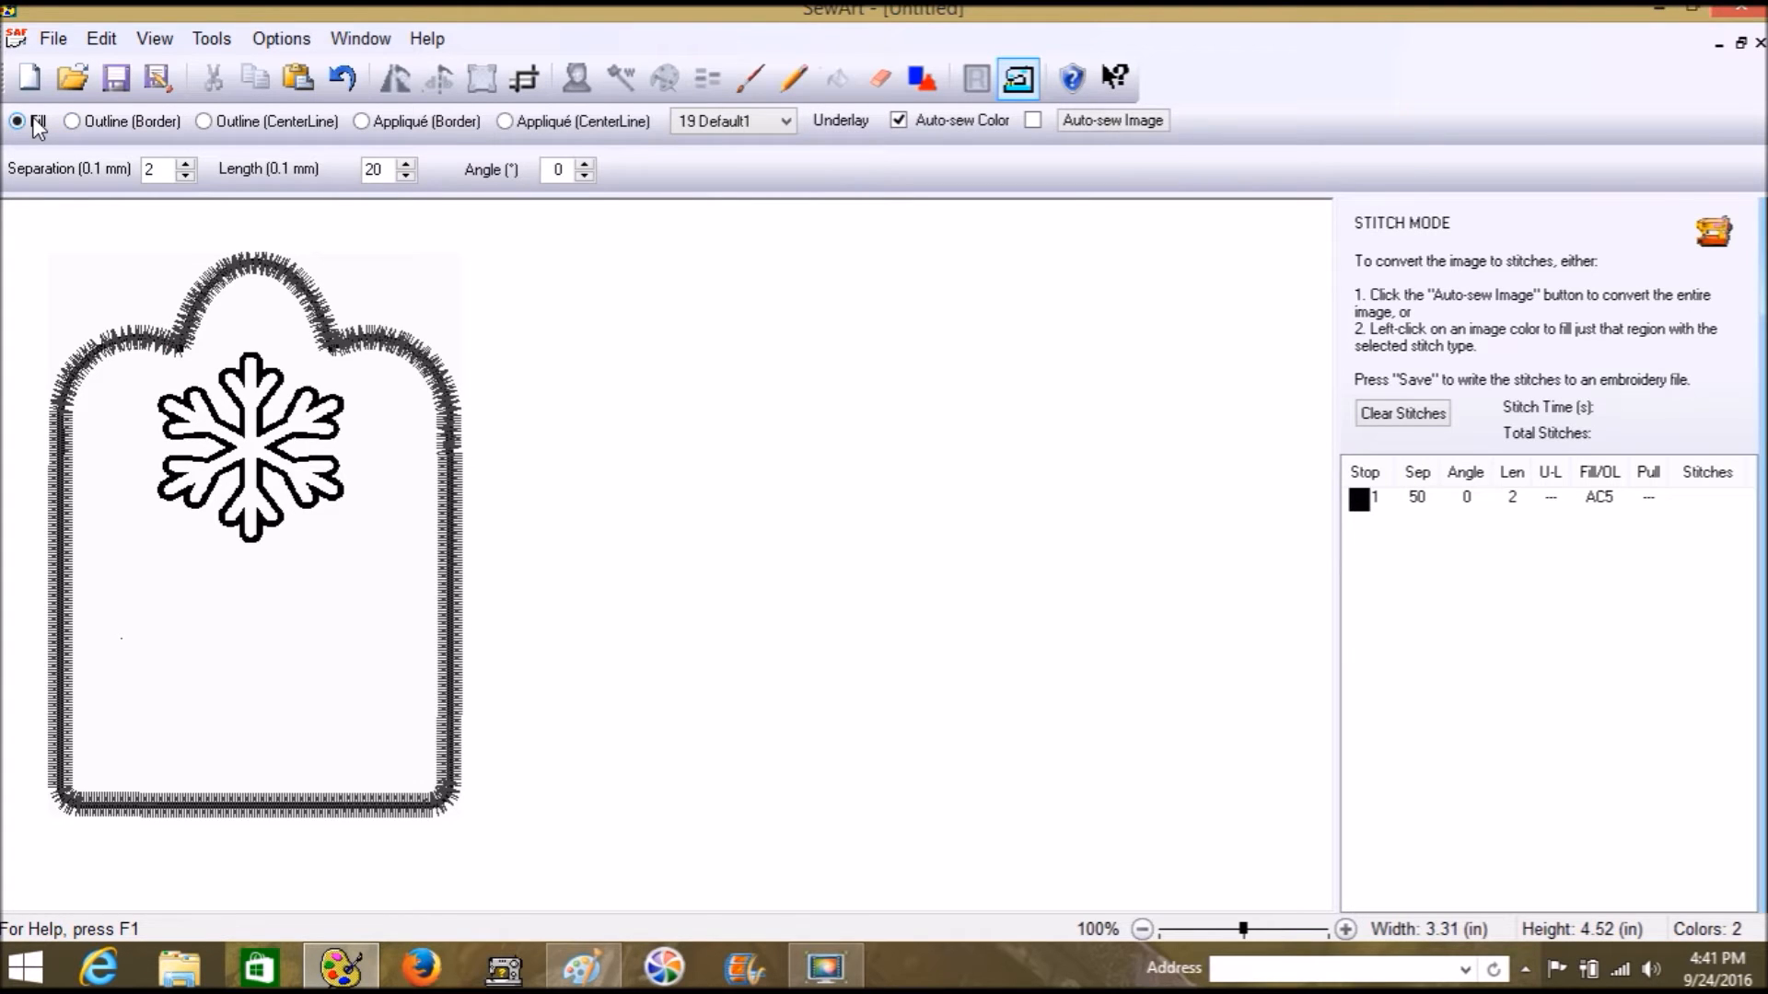
click(251, 456)
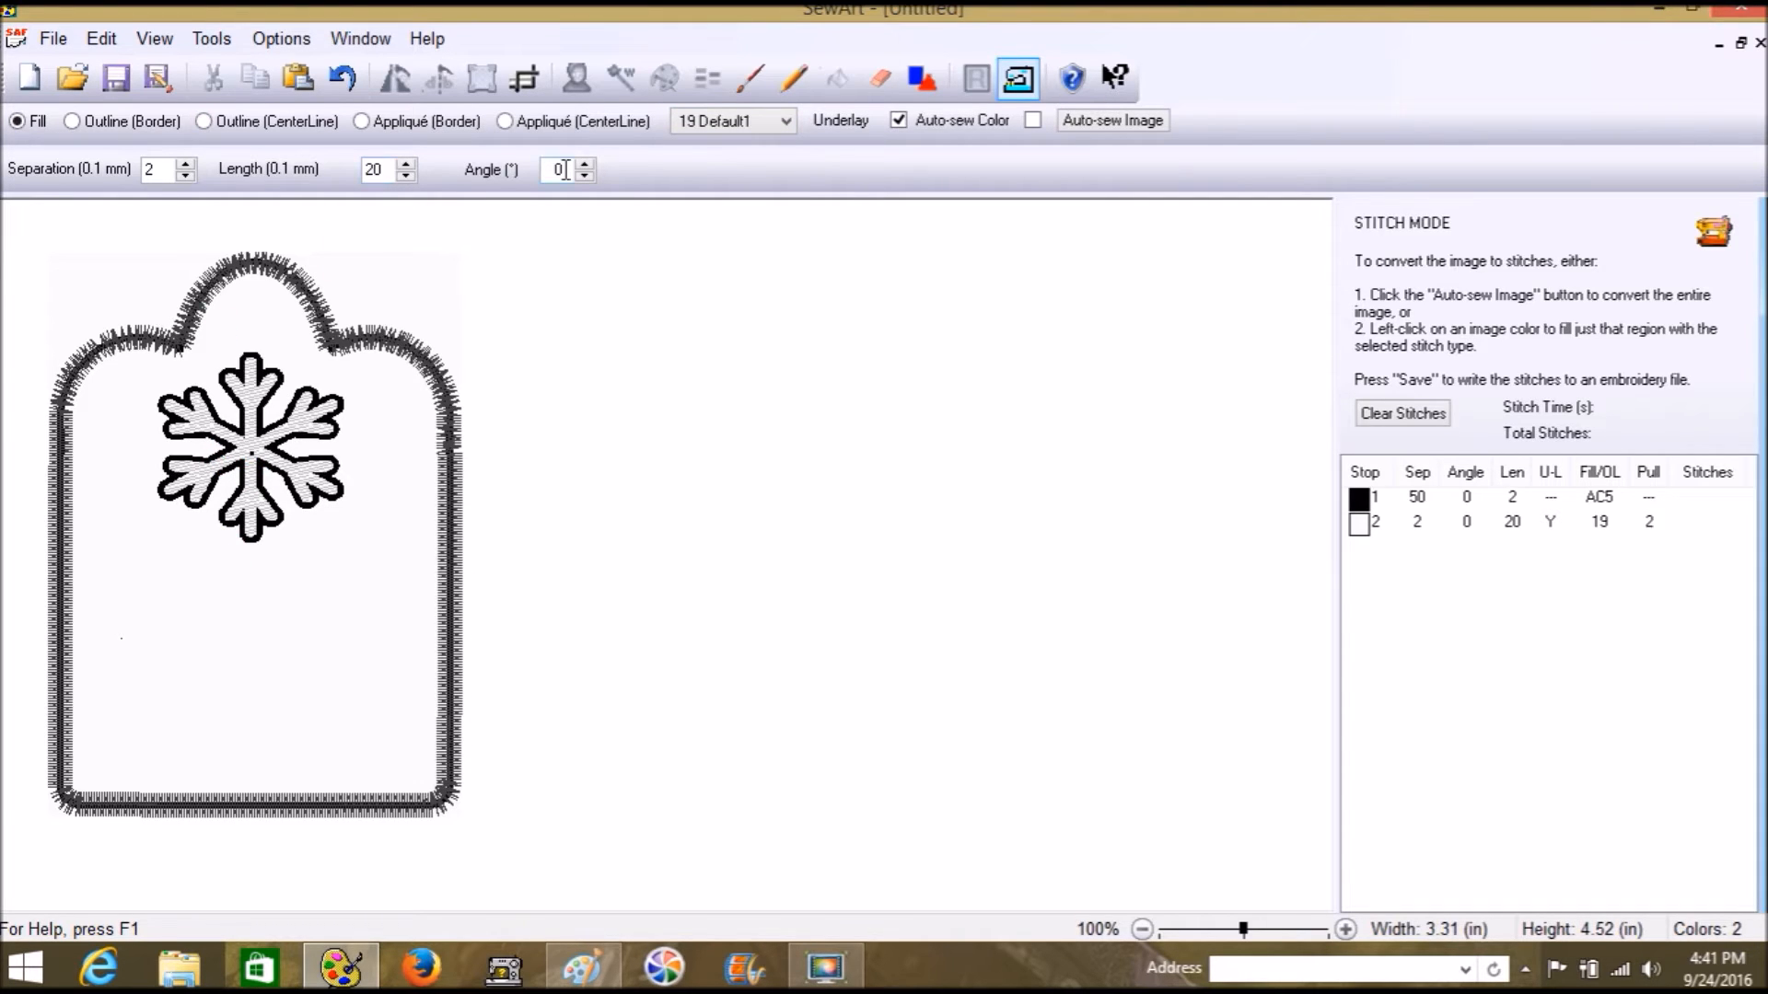
click(217, 125)
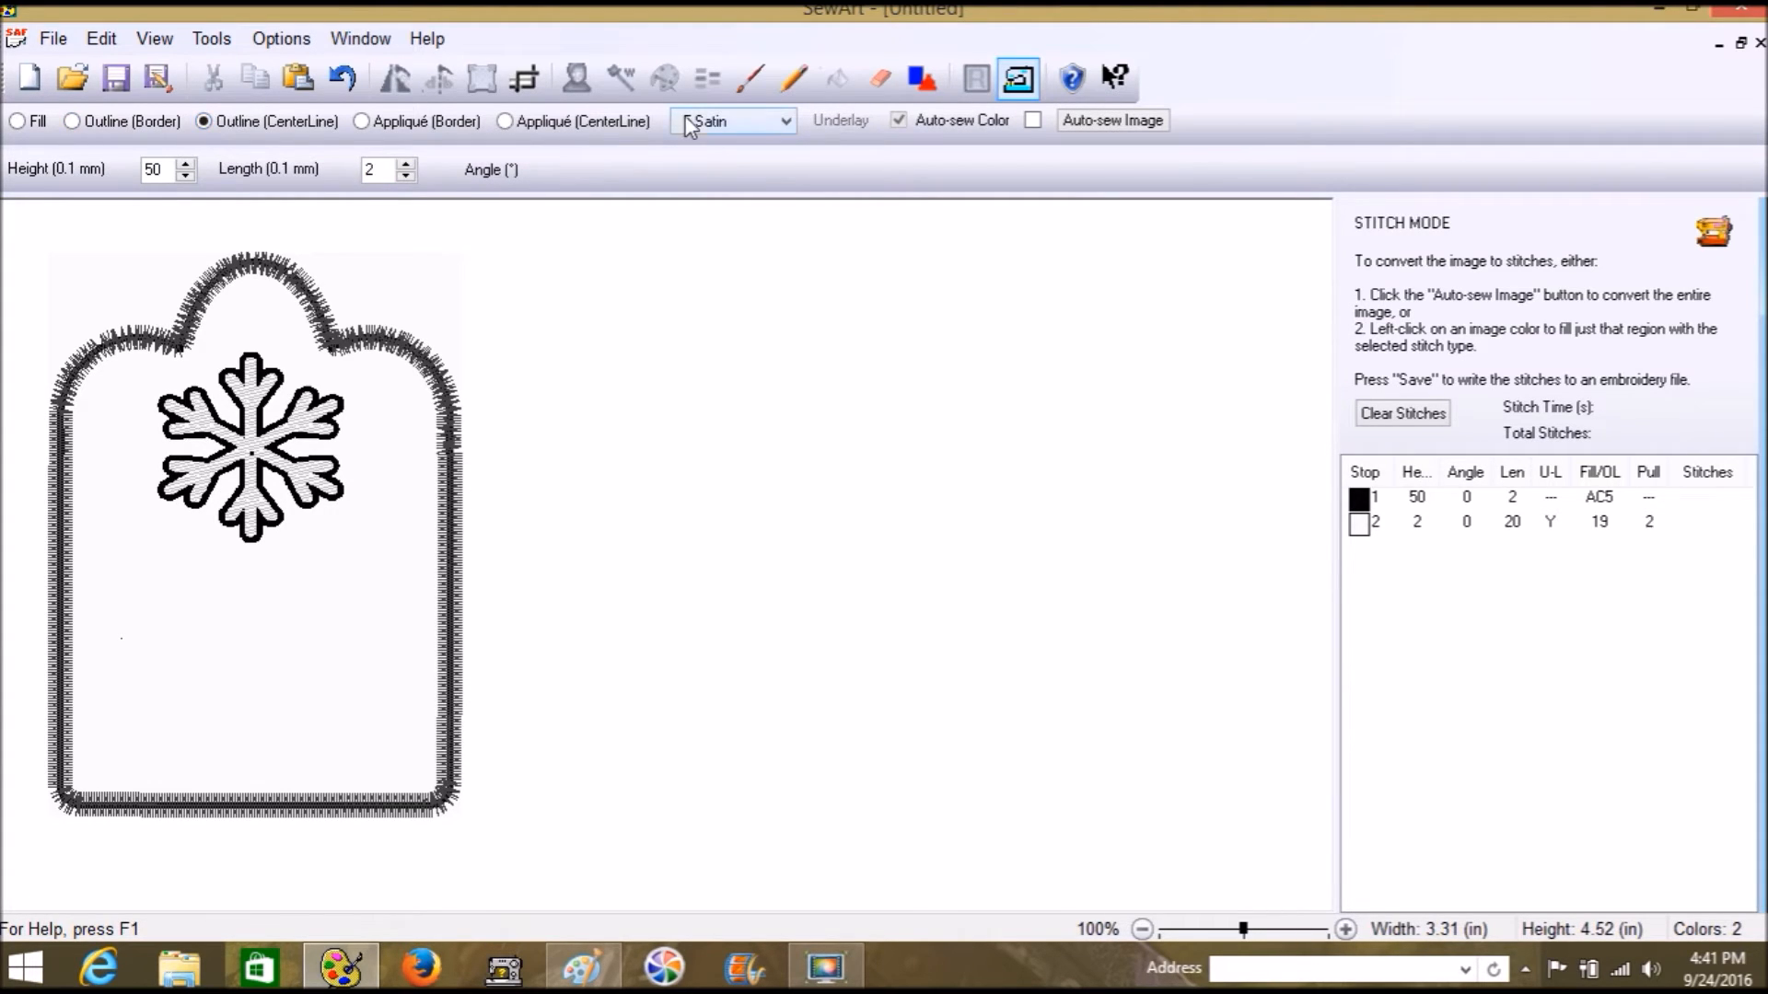
click(185, 176)
text(30)
click(246, 363)
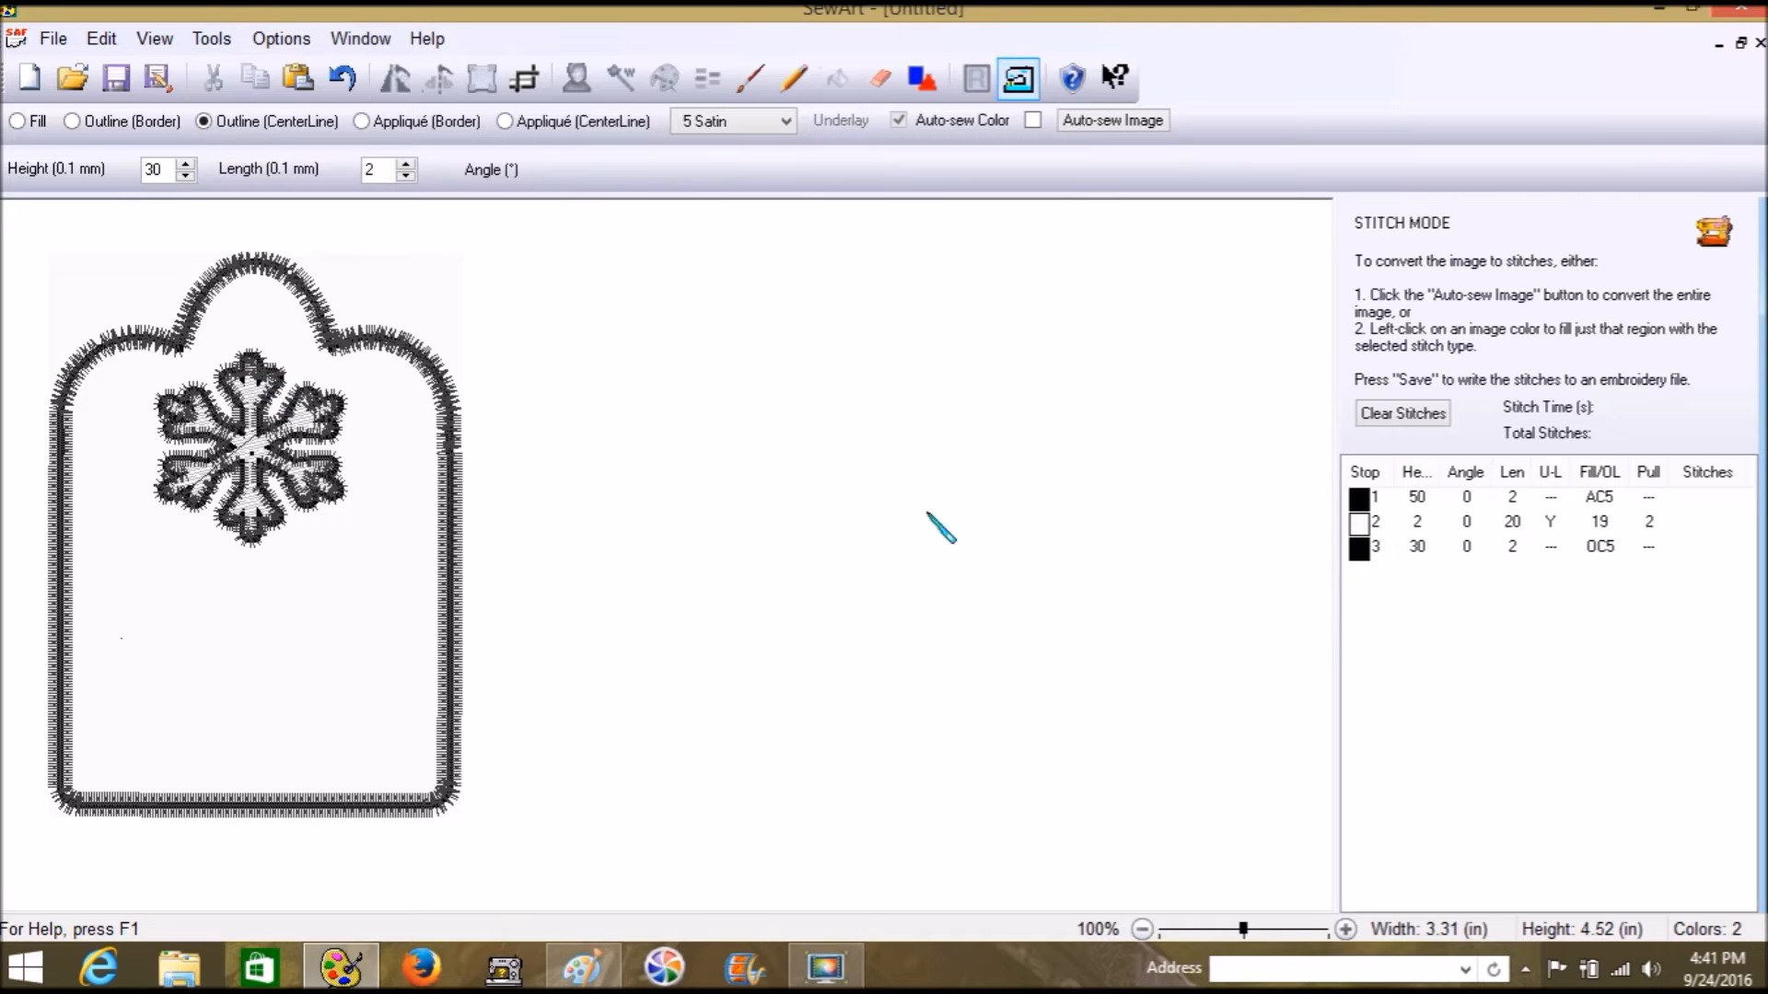
Step: Inspect the snowflake's stitches up close and delete the third stitch colour, the satin outline around the snowflake
click(1284, 925)
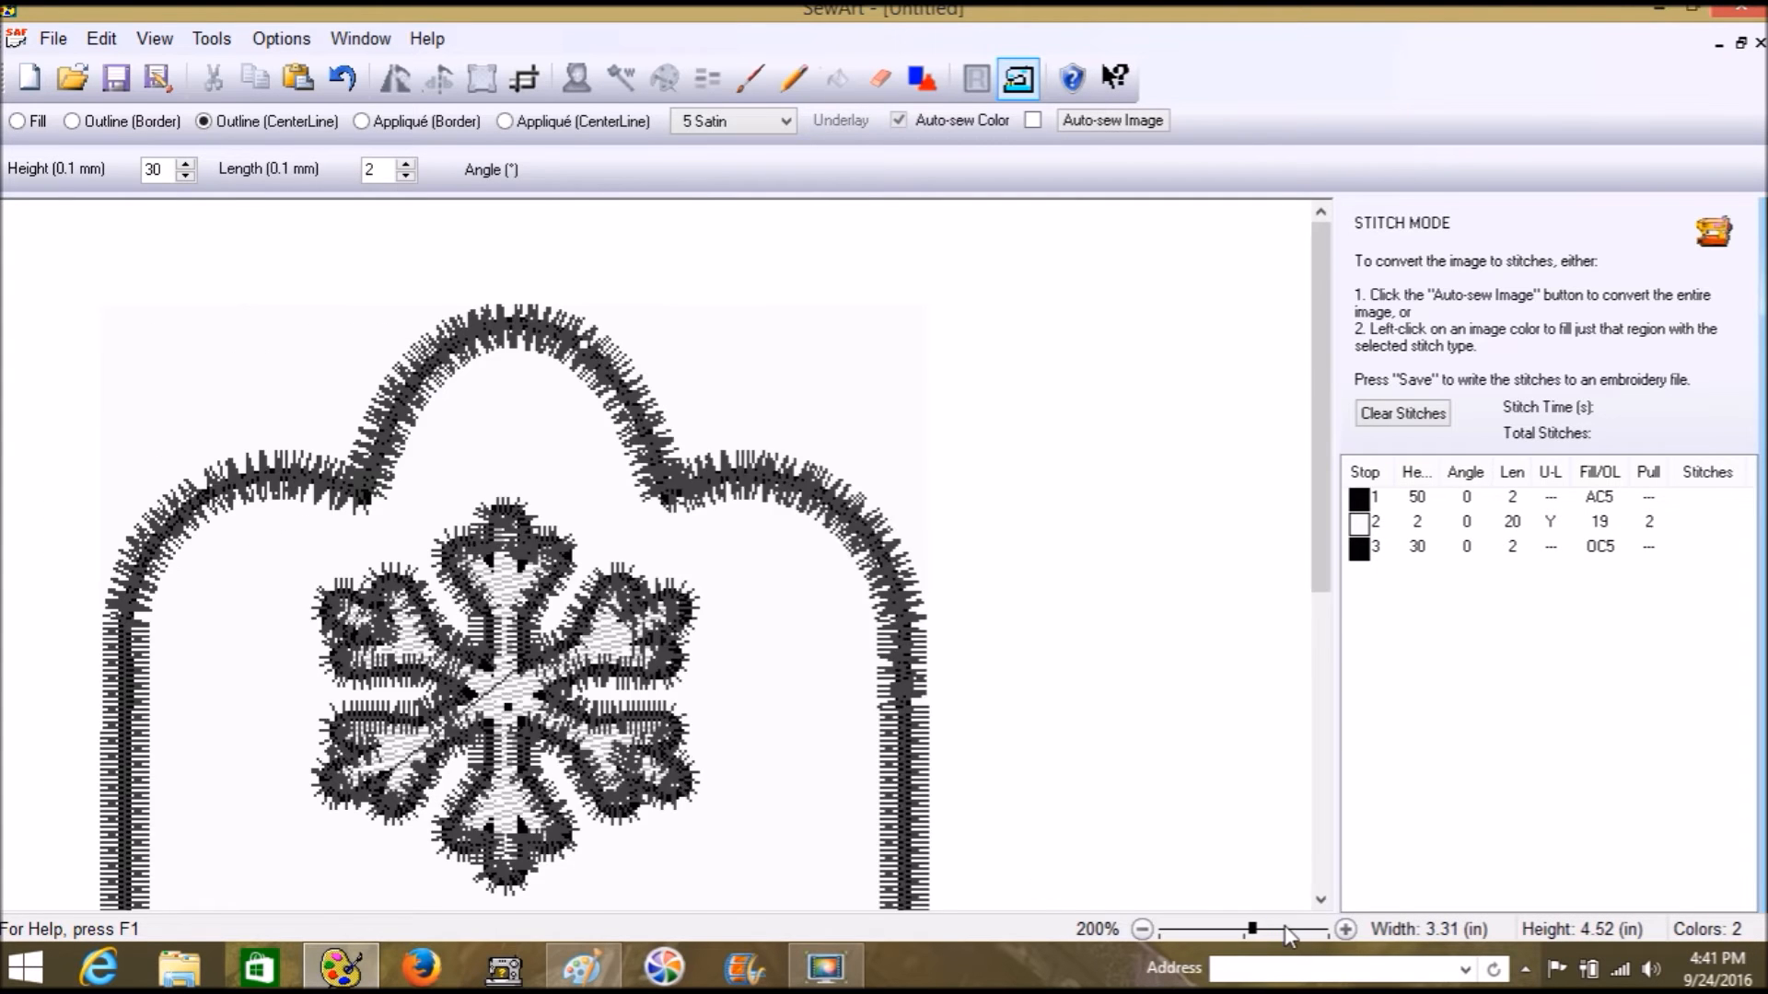
click(1285, 925)
drag(1323, 528, 1317, 612)
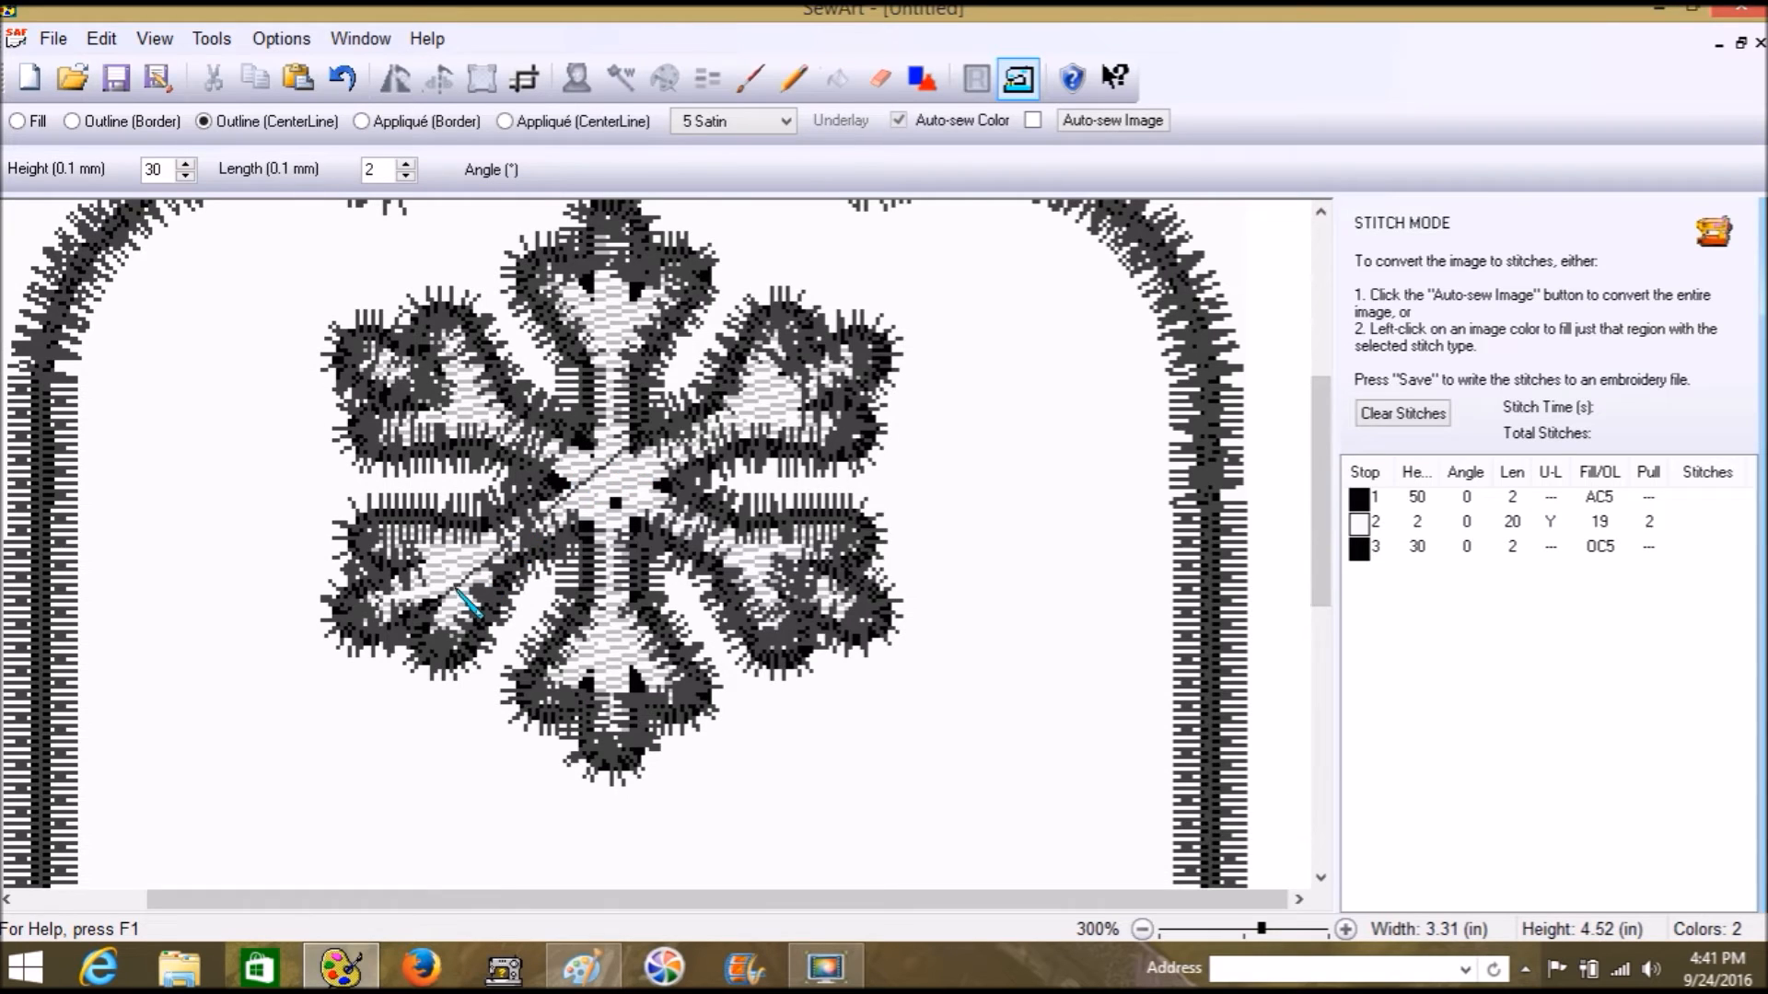
right_click(1359, 549)
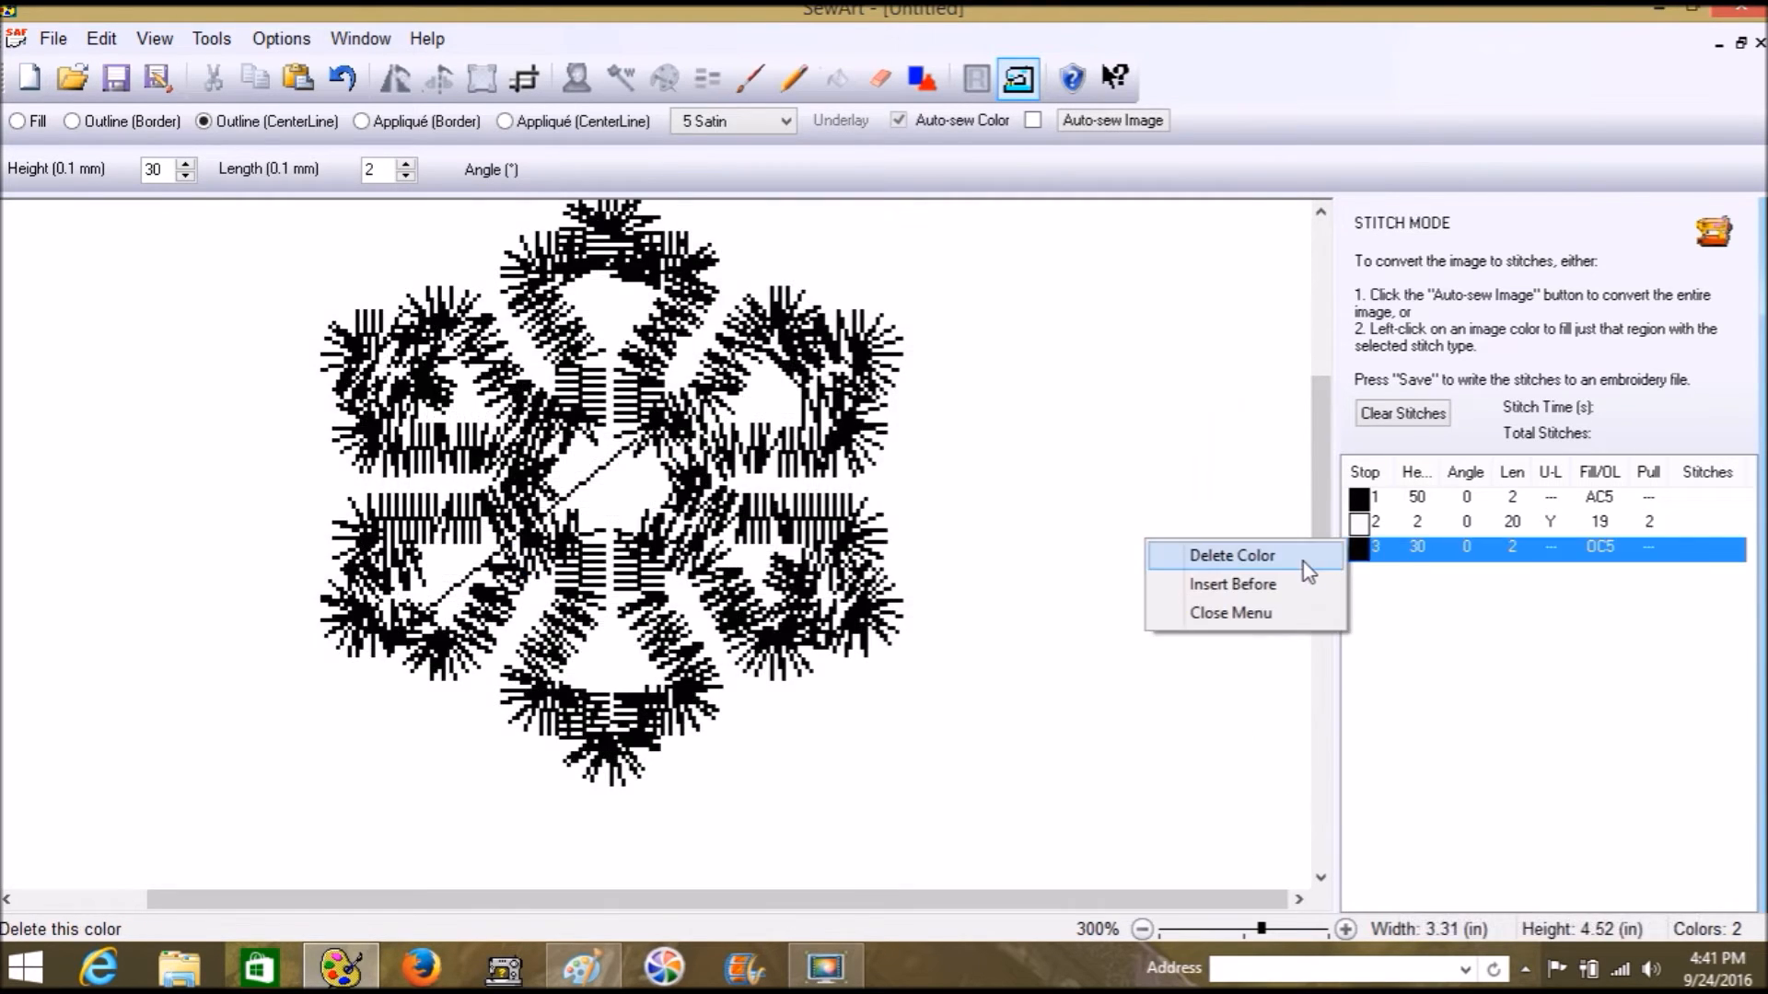
click(1232, 555)
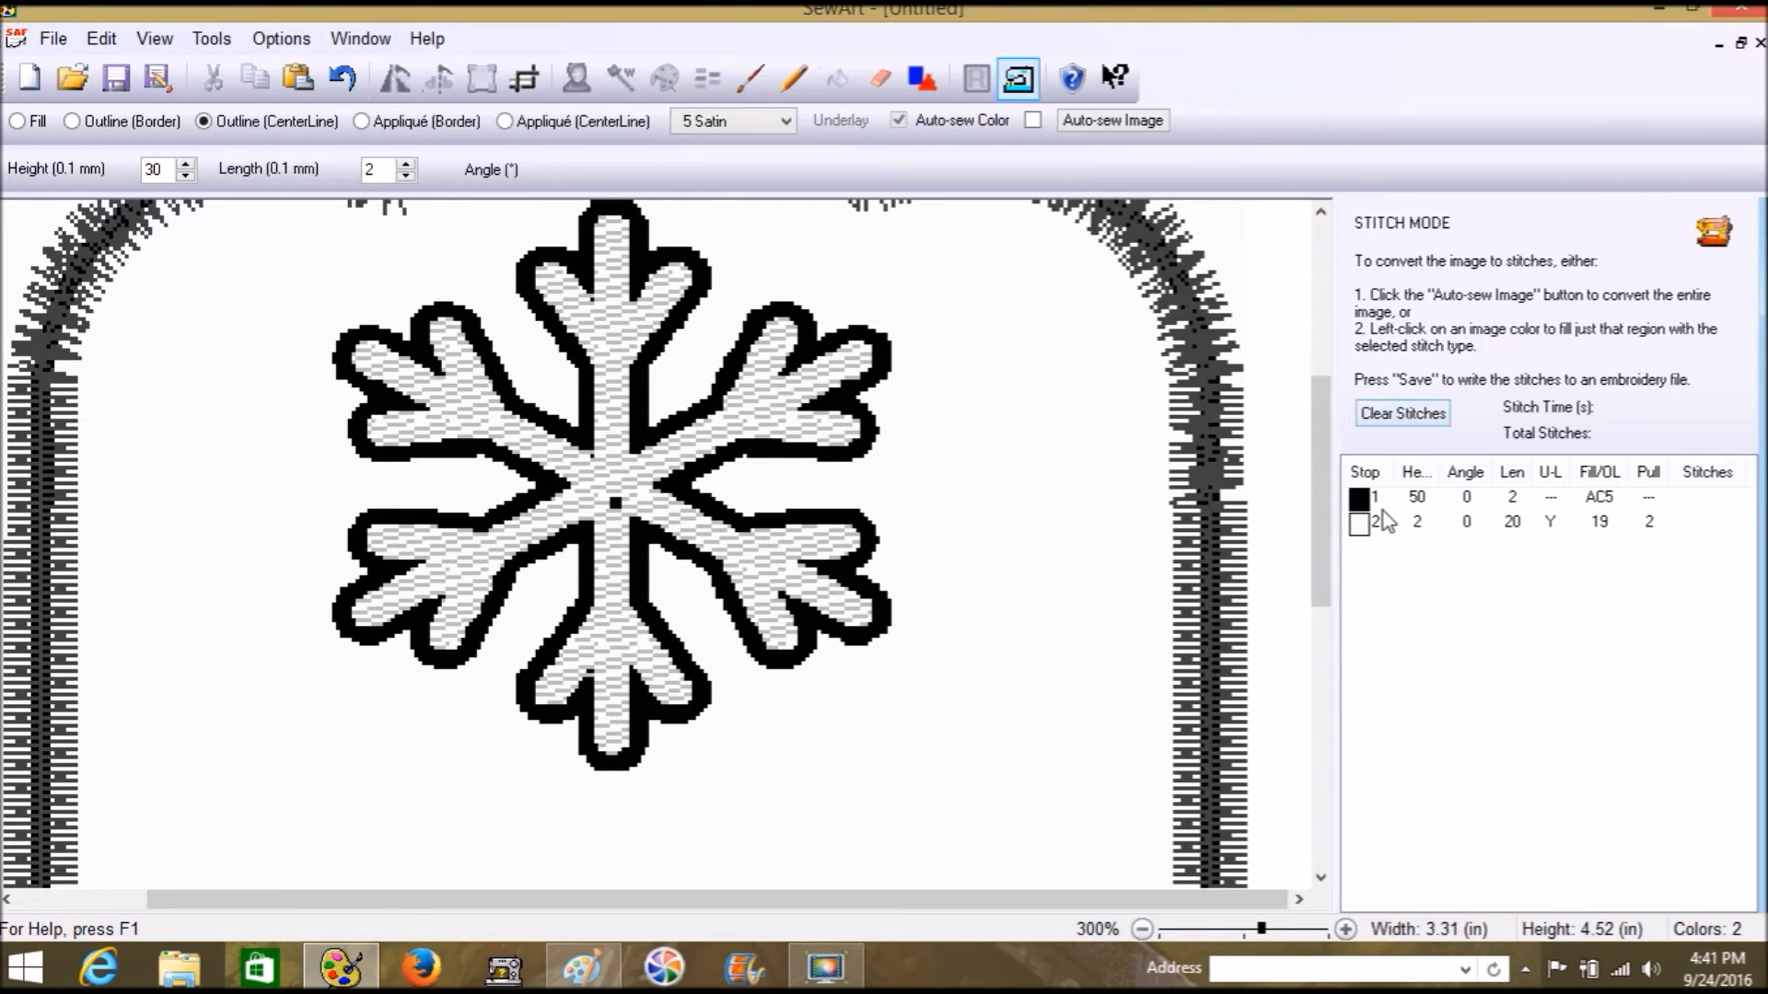
Step: Clear all remaining stitches and leave the stitch conversion mode to return to the plain image
click(1392, 414)
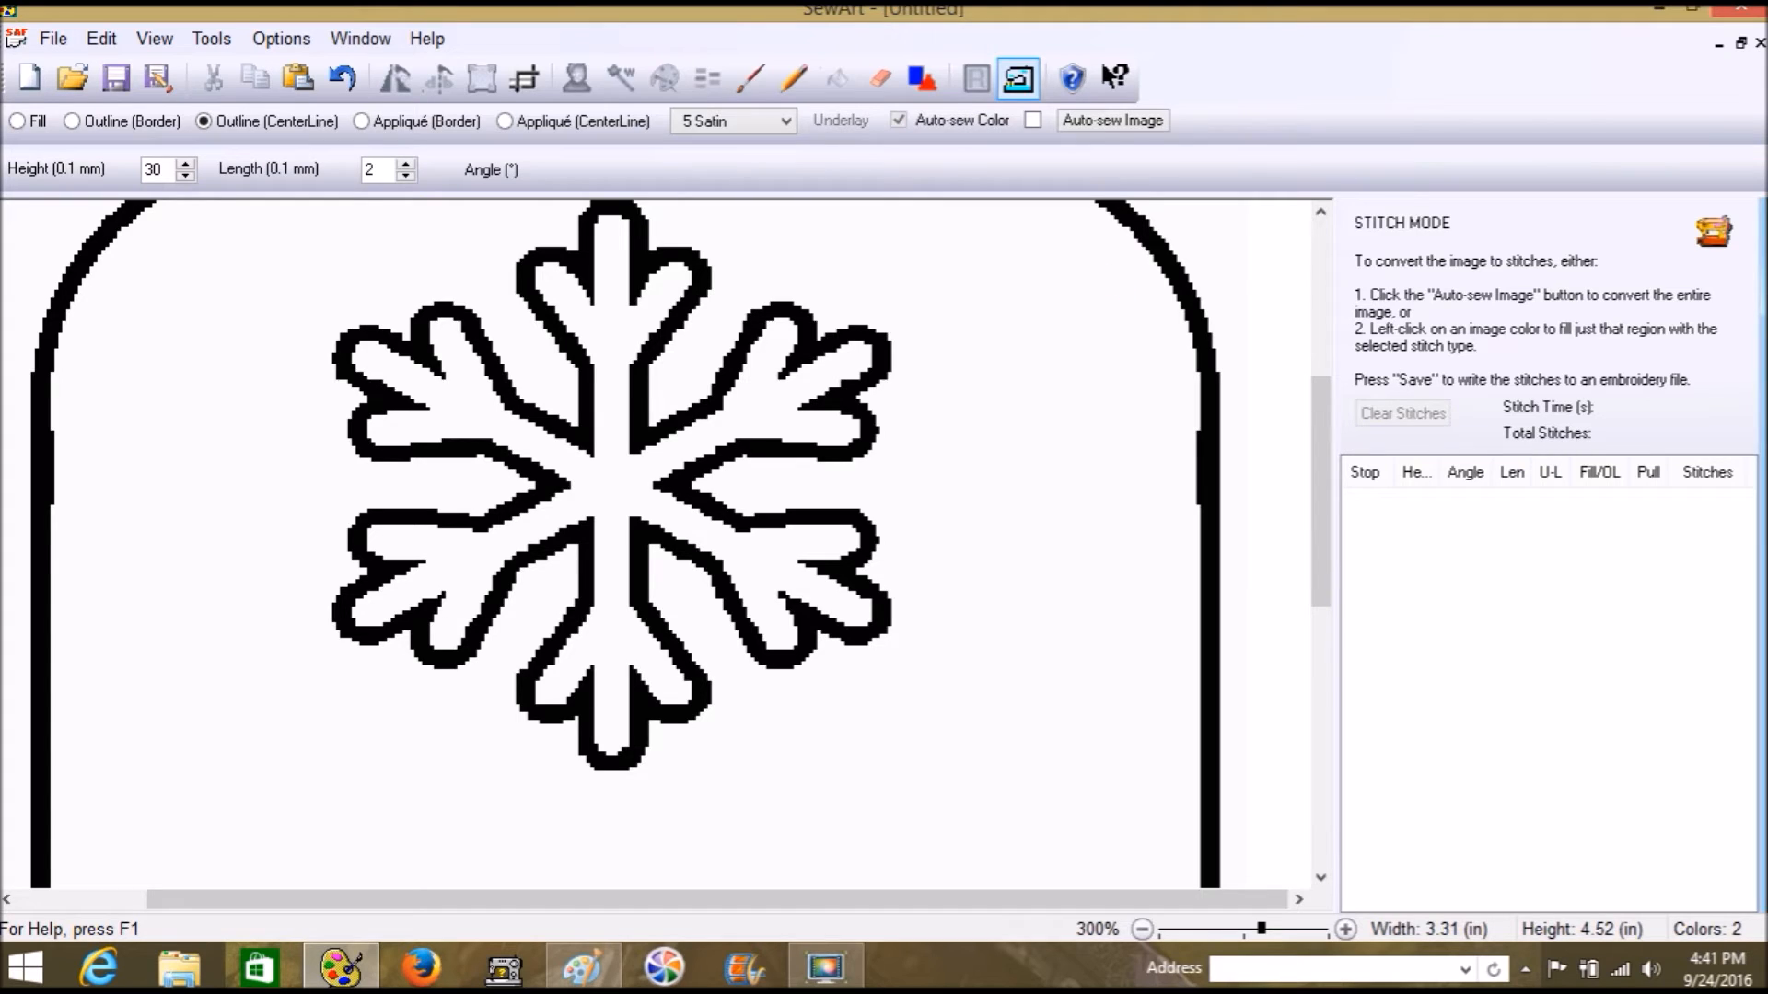
click(1018, 78)
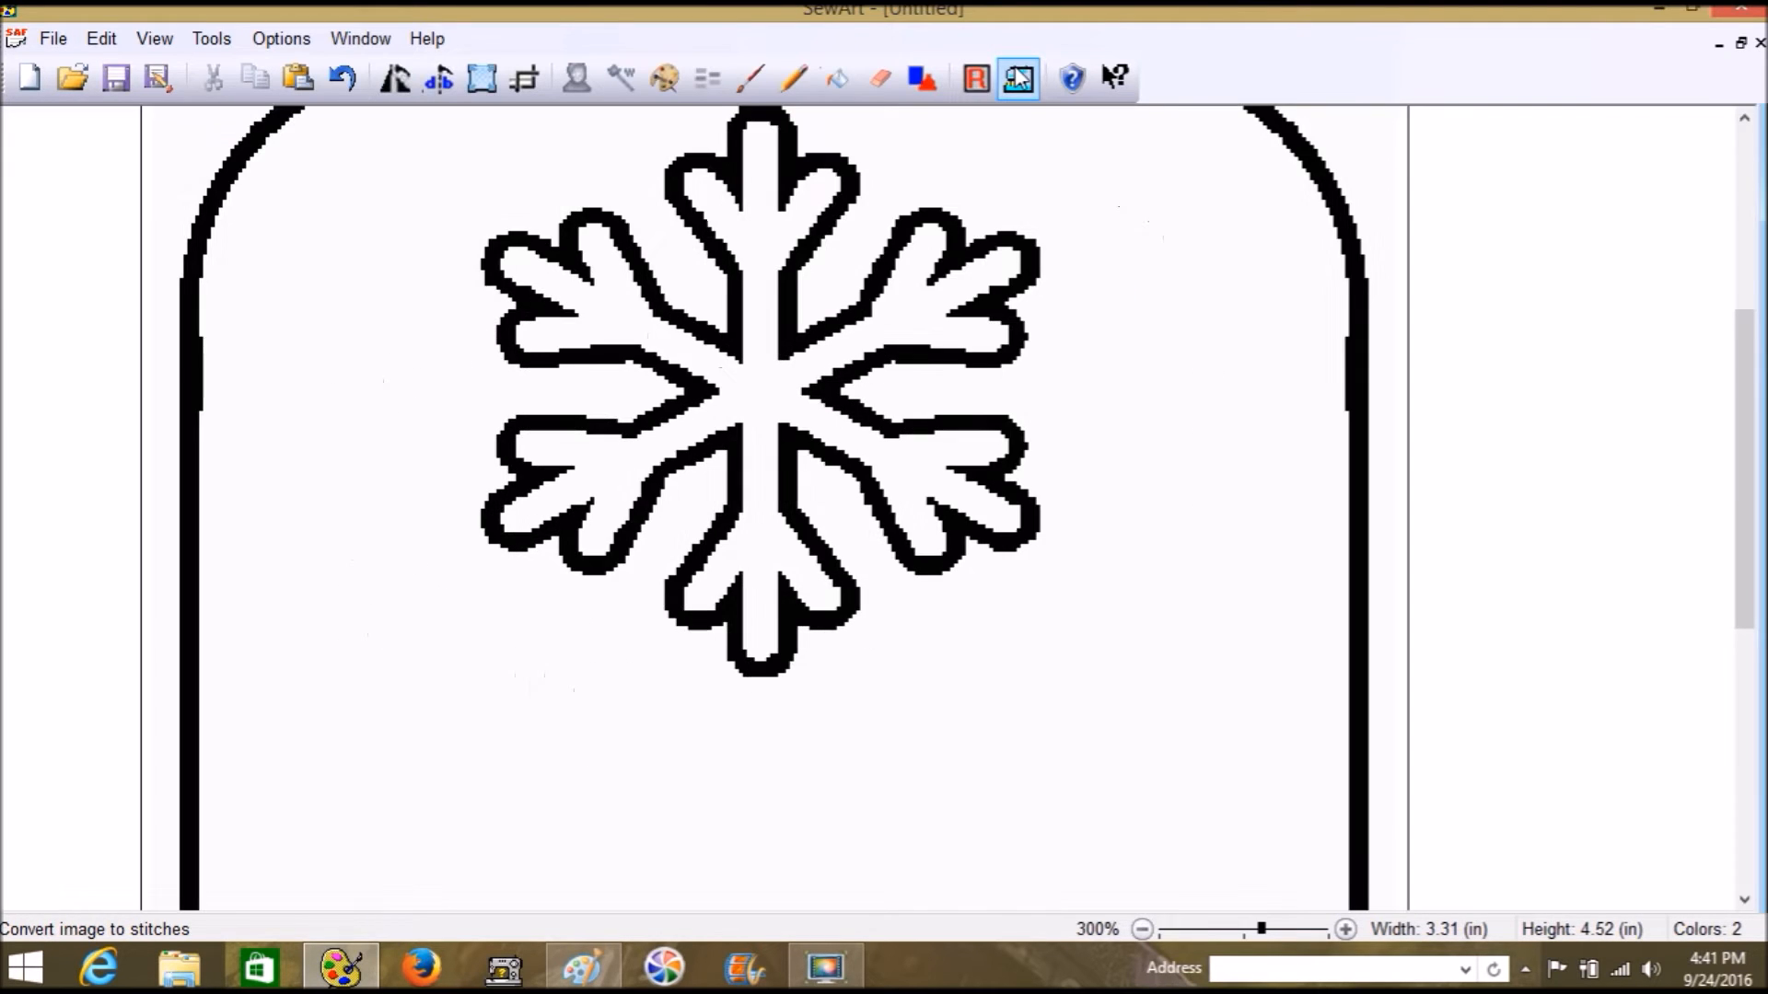
drag(1748, 386, 1748, 177)
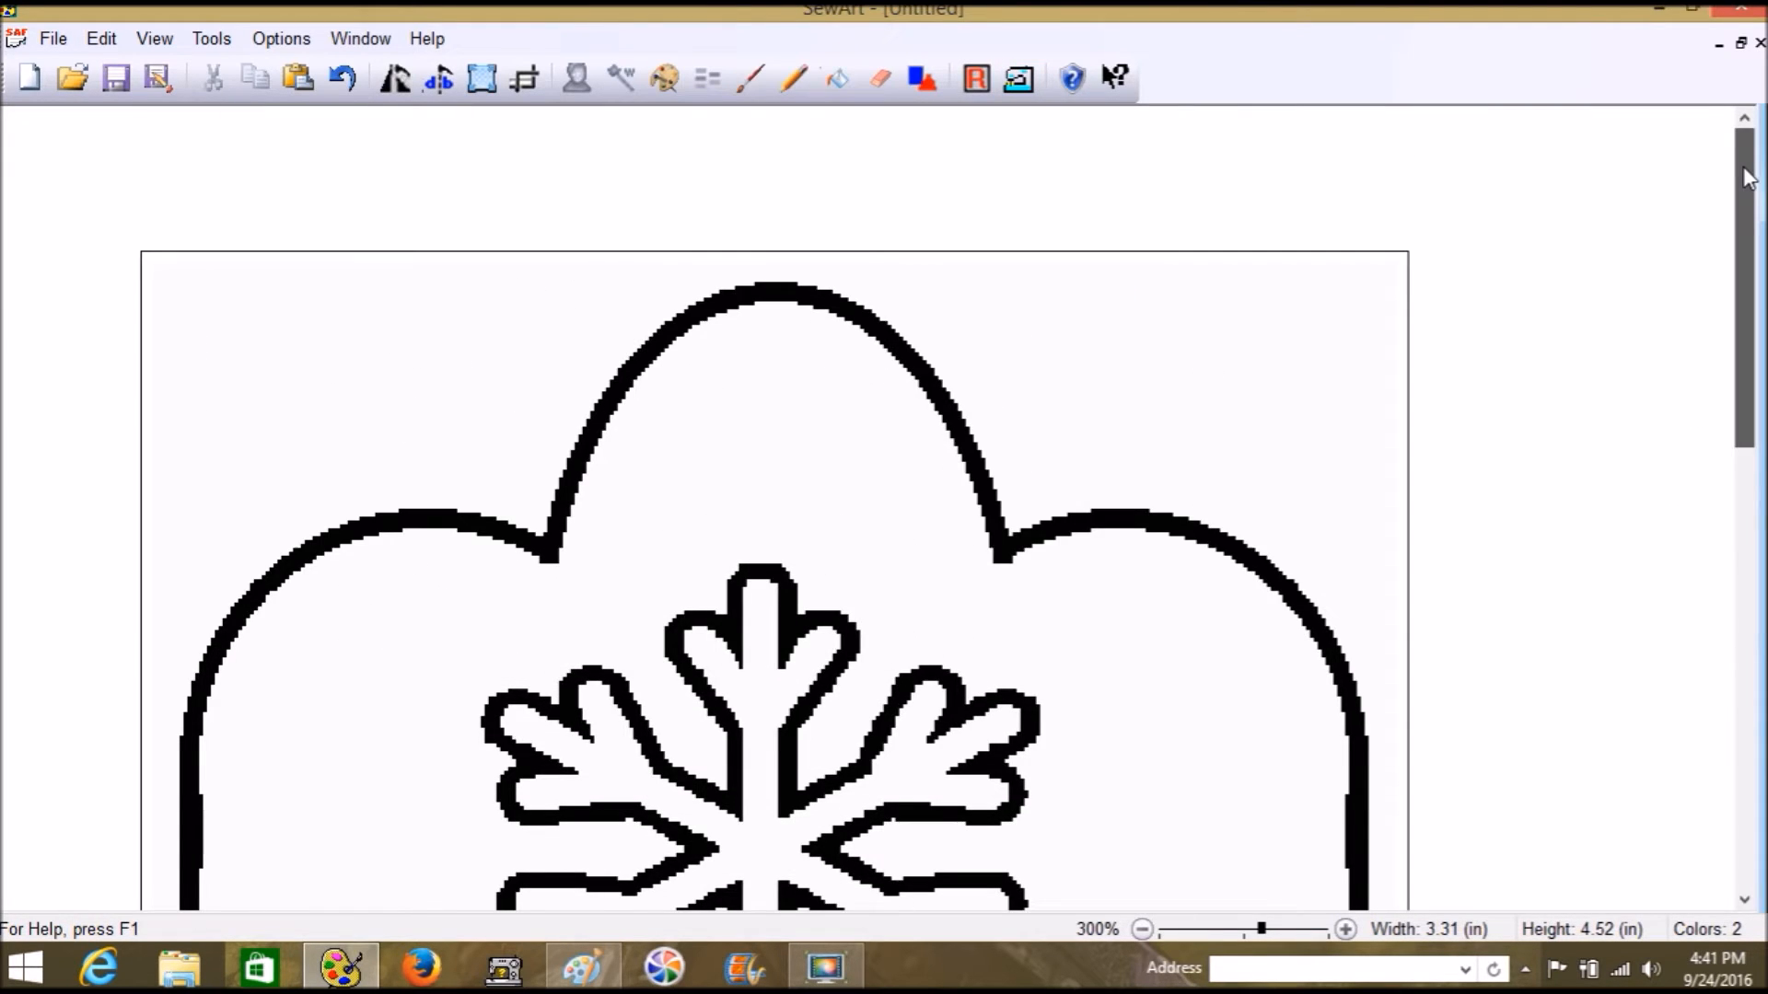
Step: Fill the snowflake's interior with light blue (173, 223, 255), recolour its black outline bright cyan, and return to stitch mode
click(1208, 932)
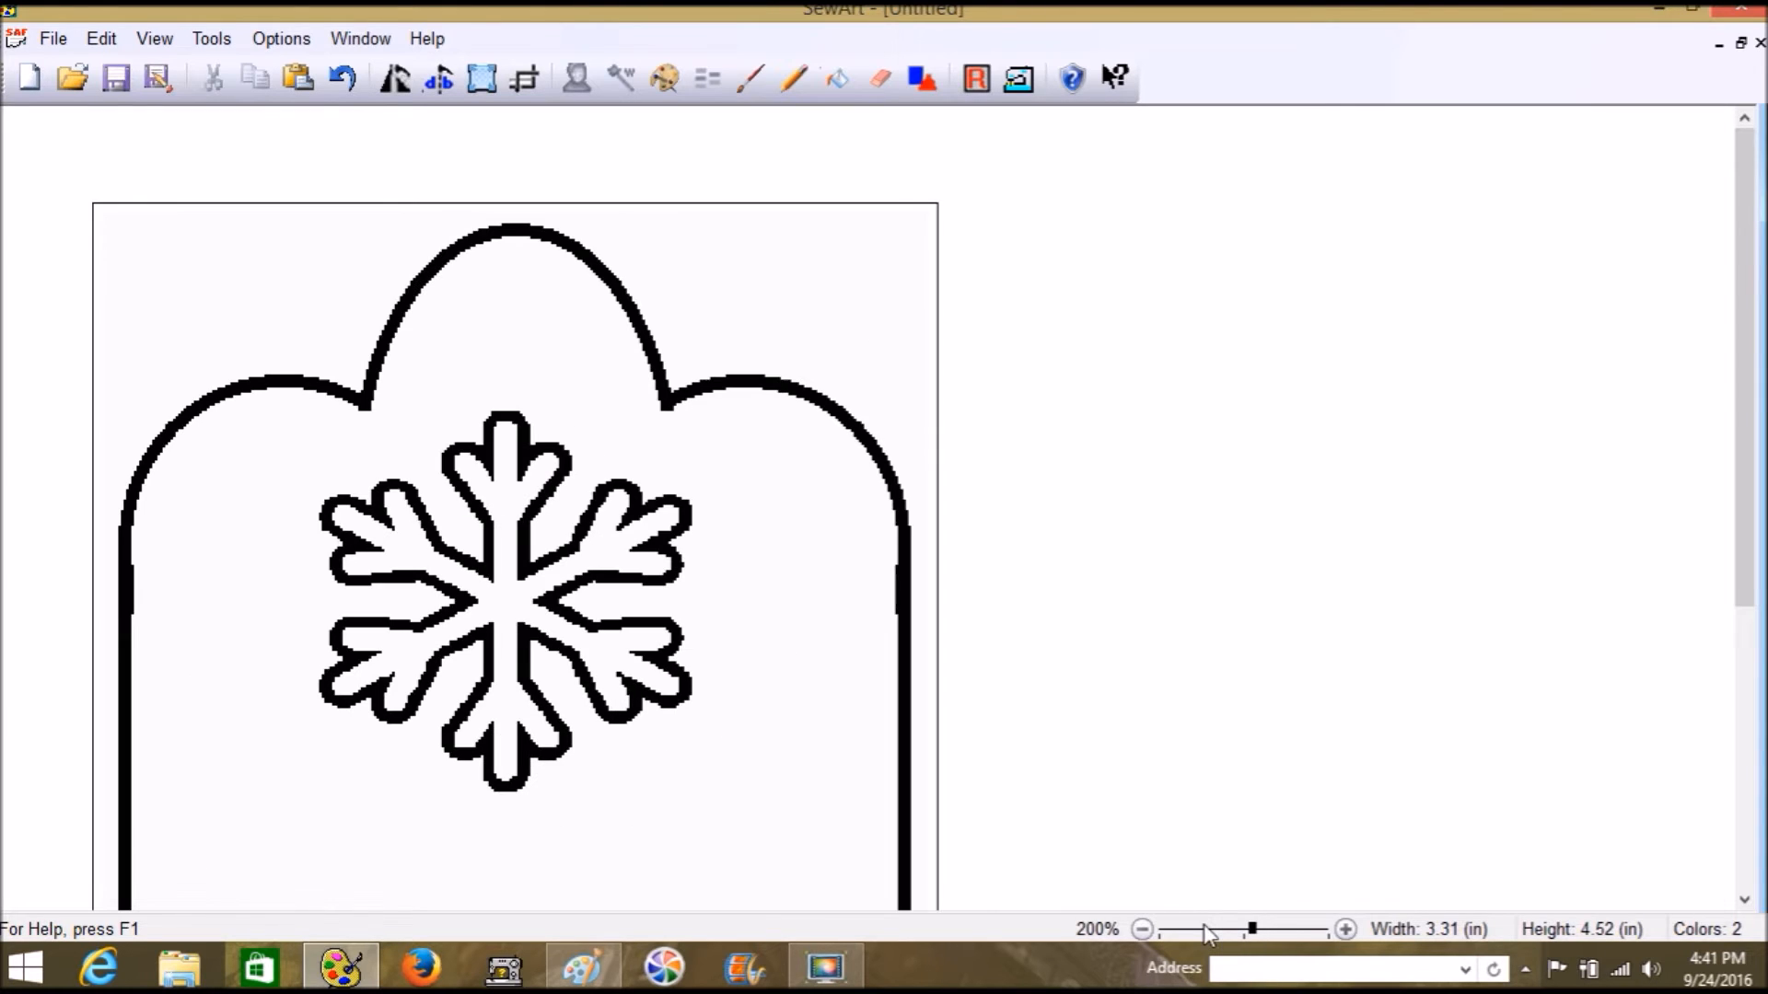
click(838, 79)
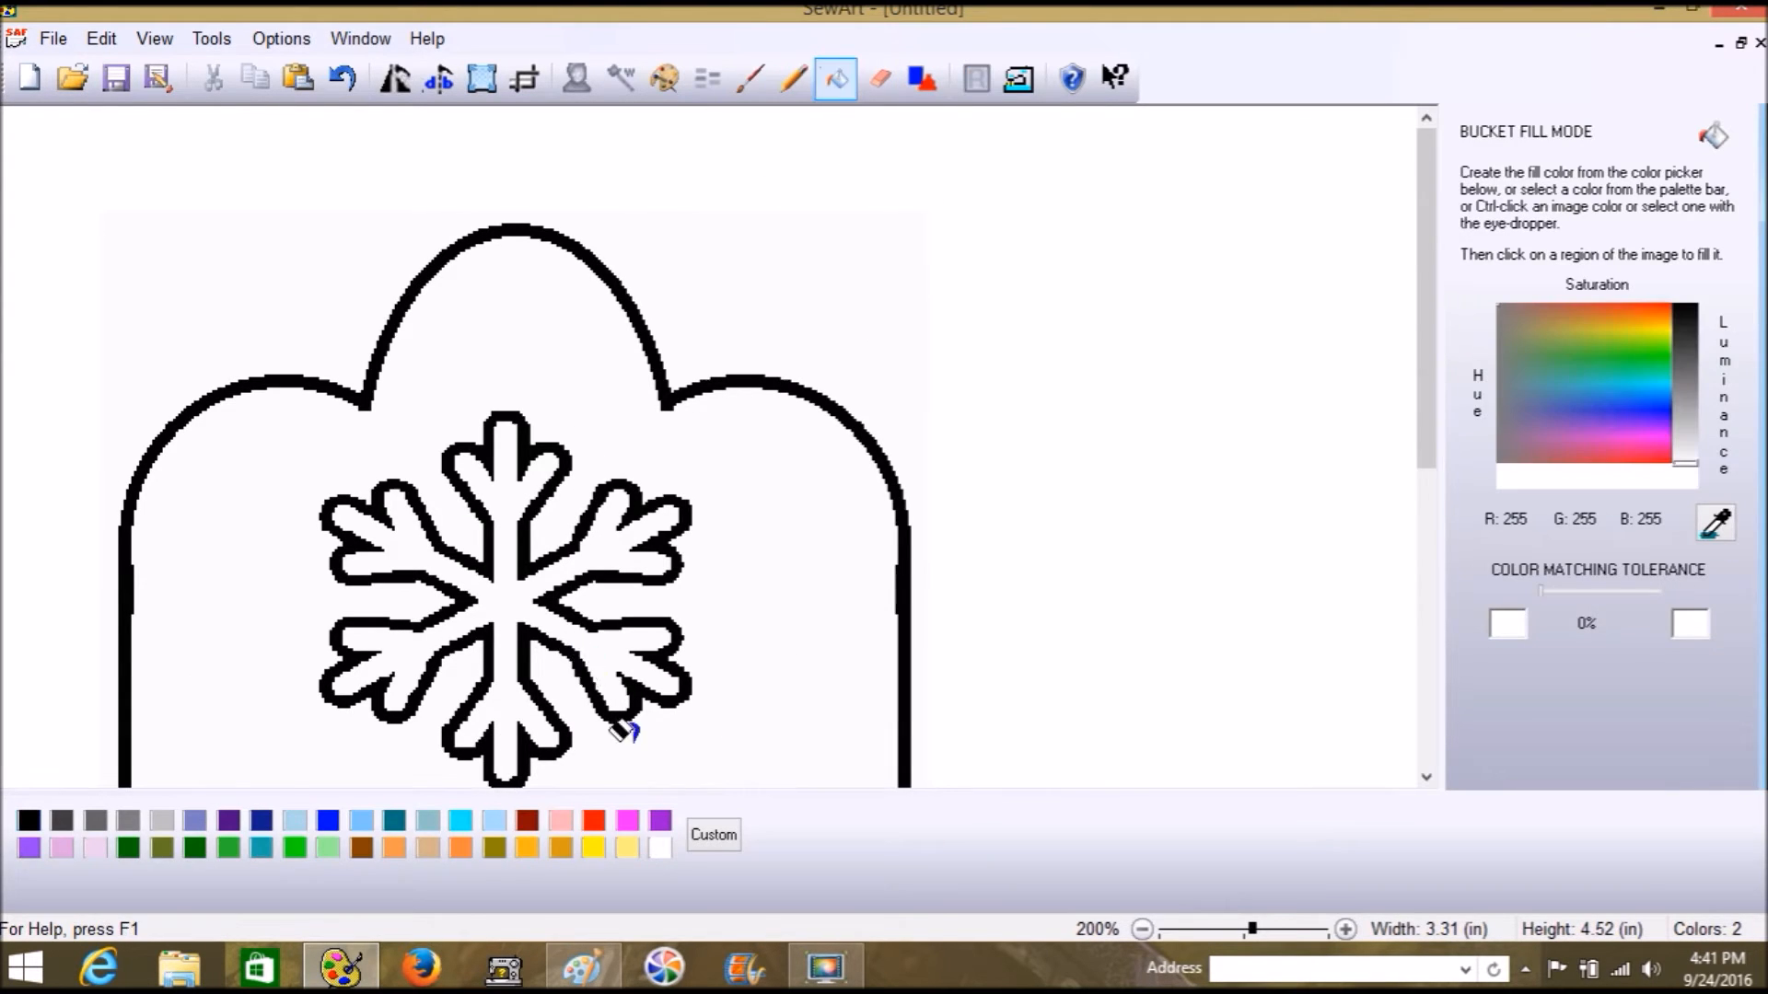
click(486, 822)
click(497, 576)
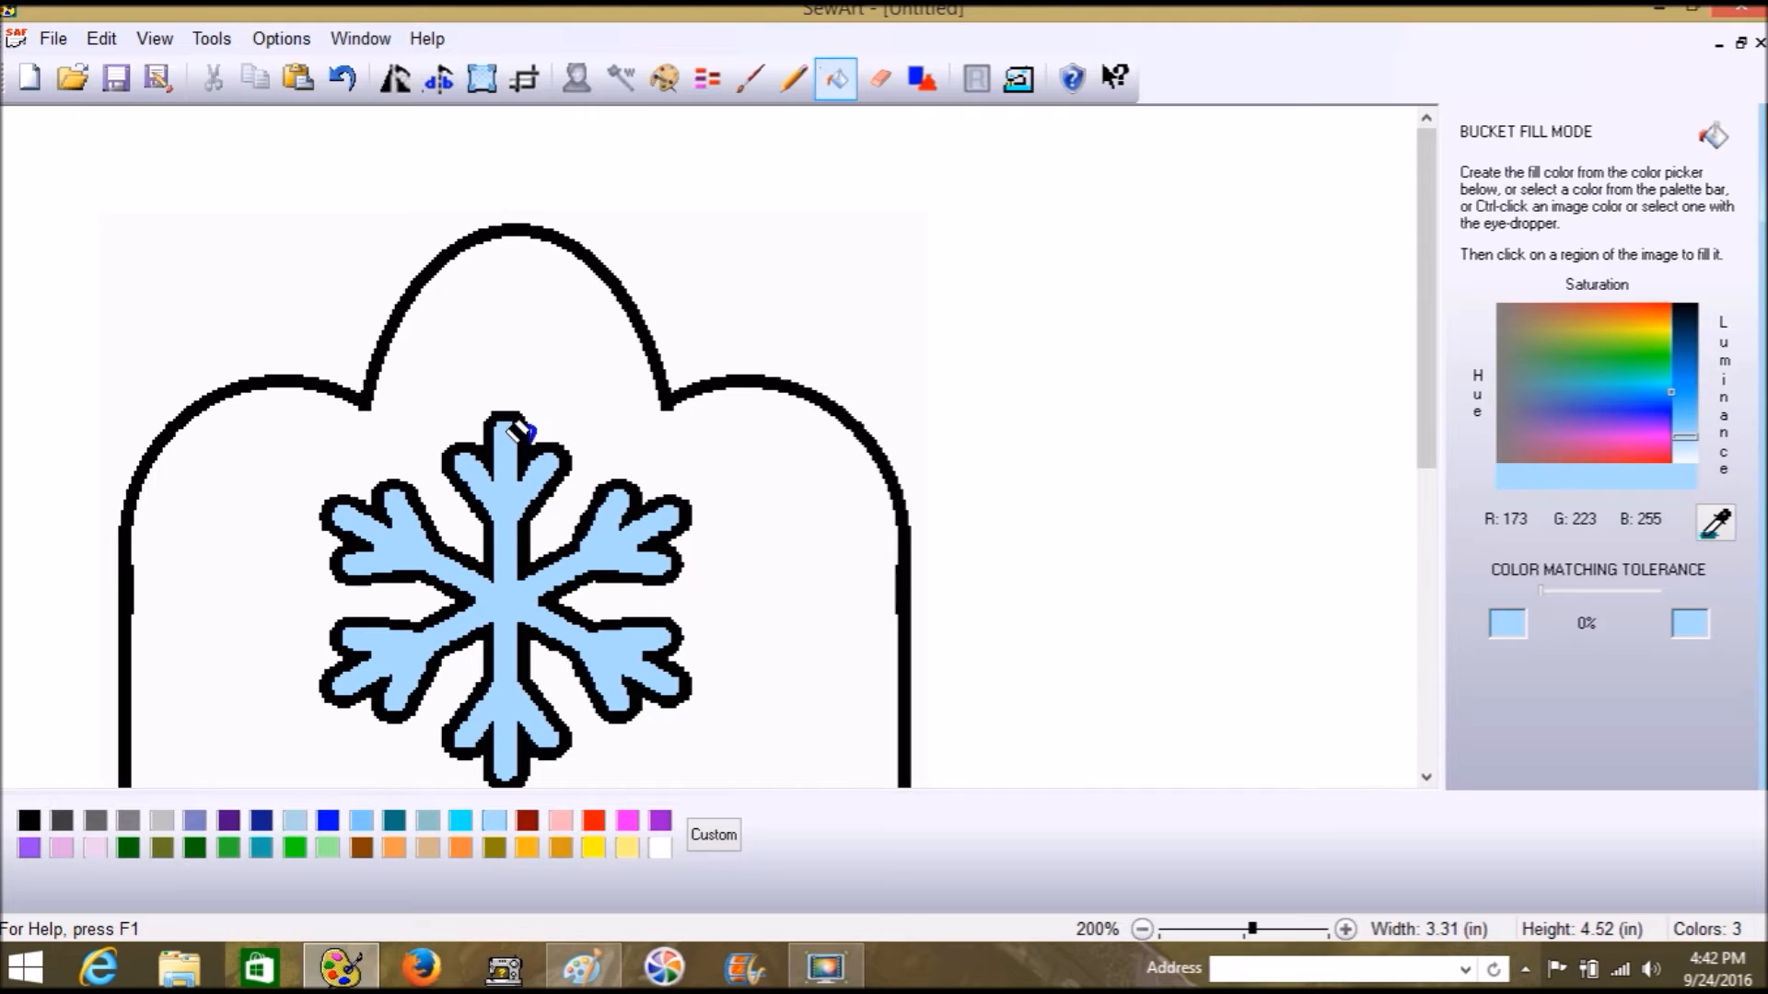
click(460, 821)
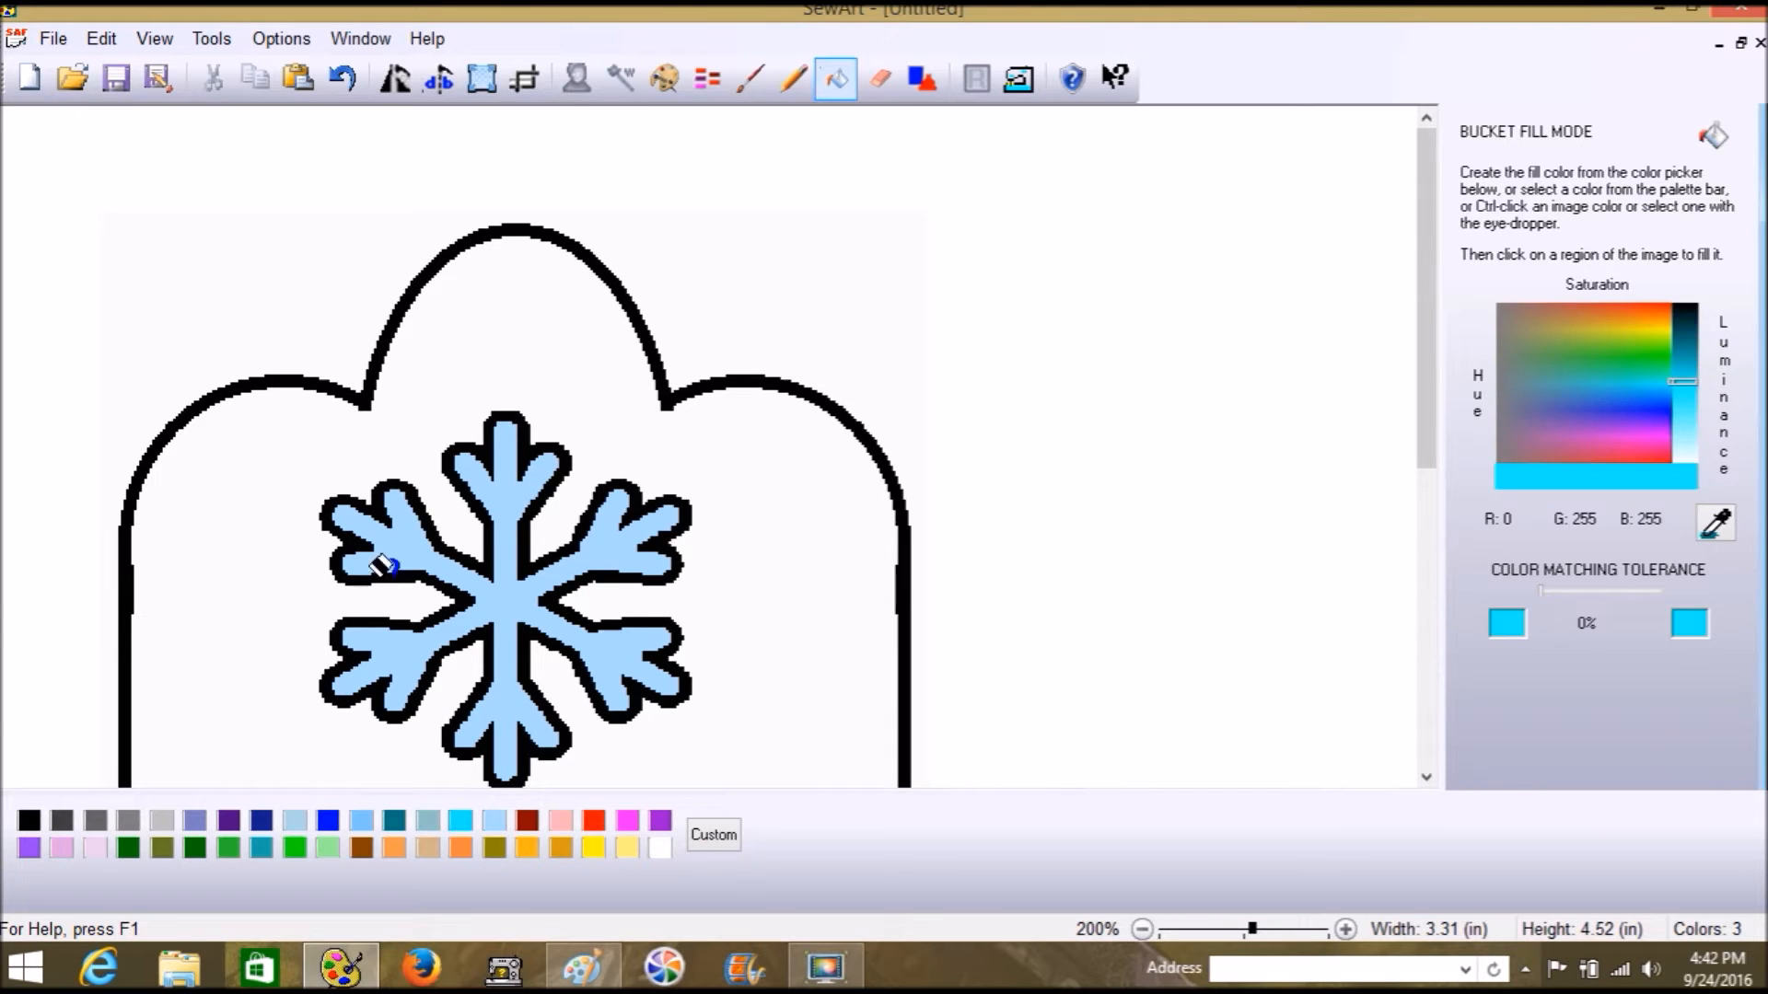
click(396, 478)
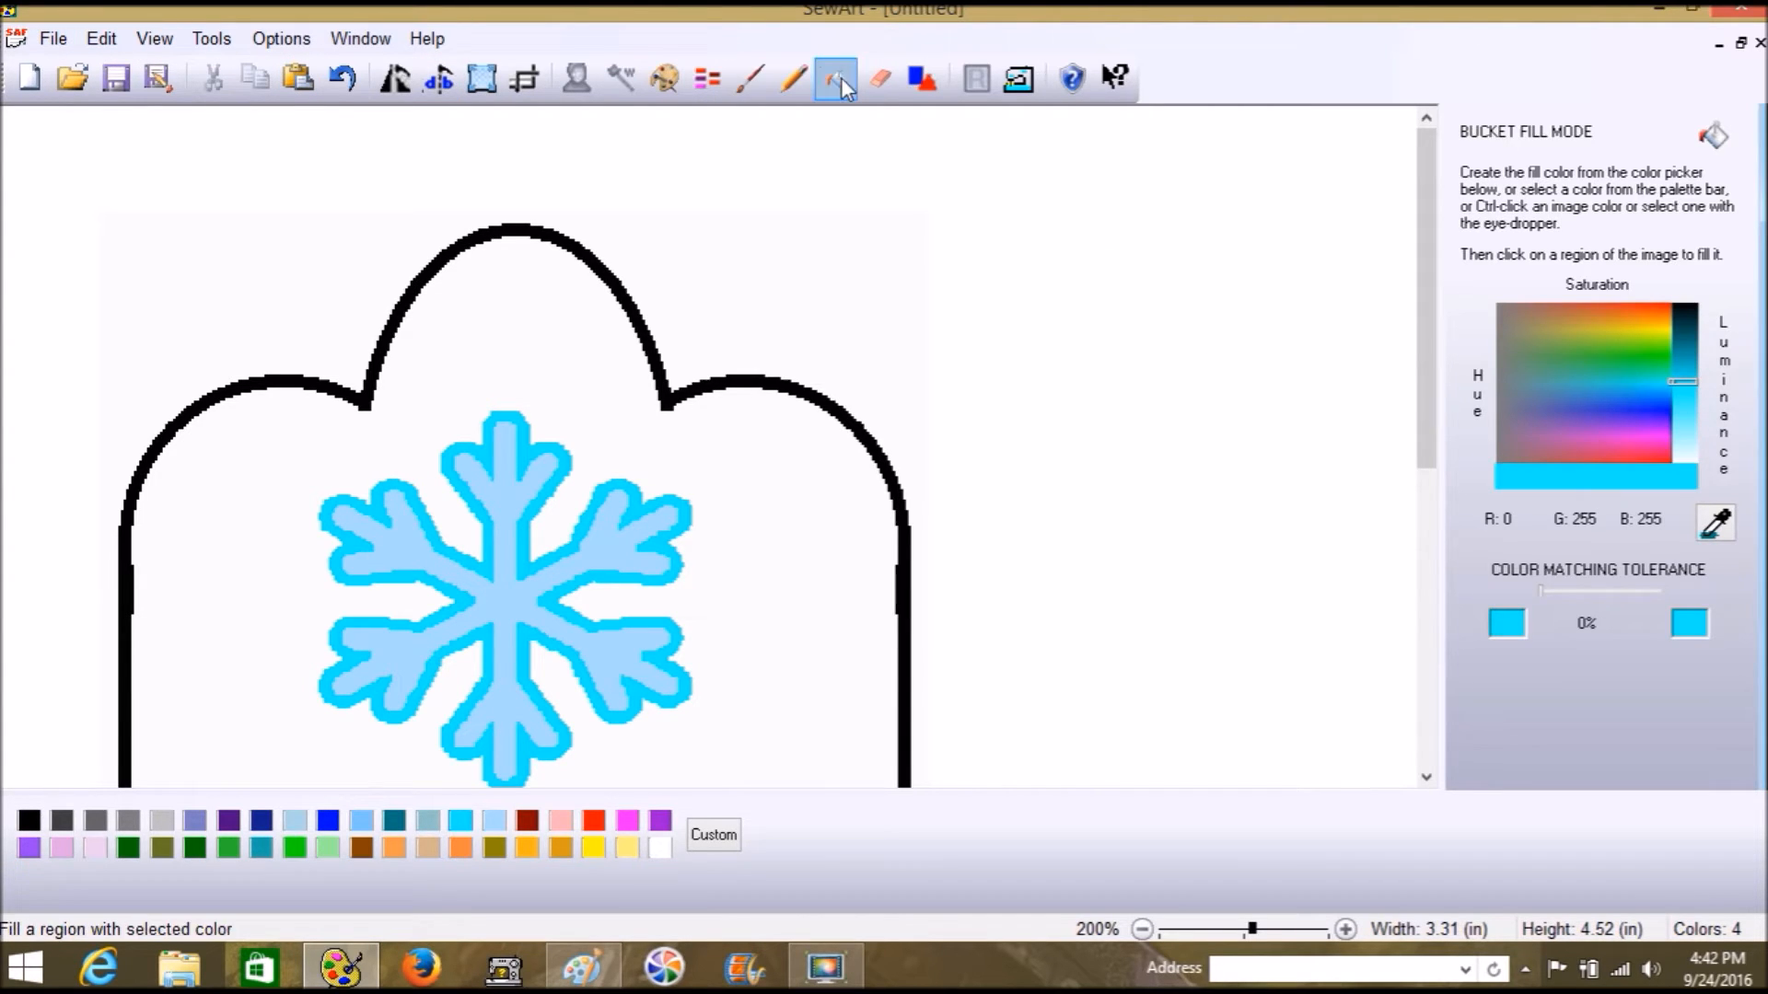
click(1024, 83)
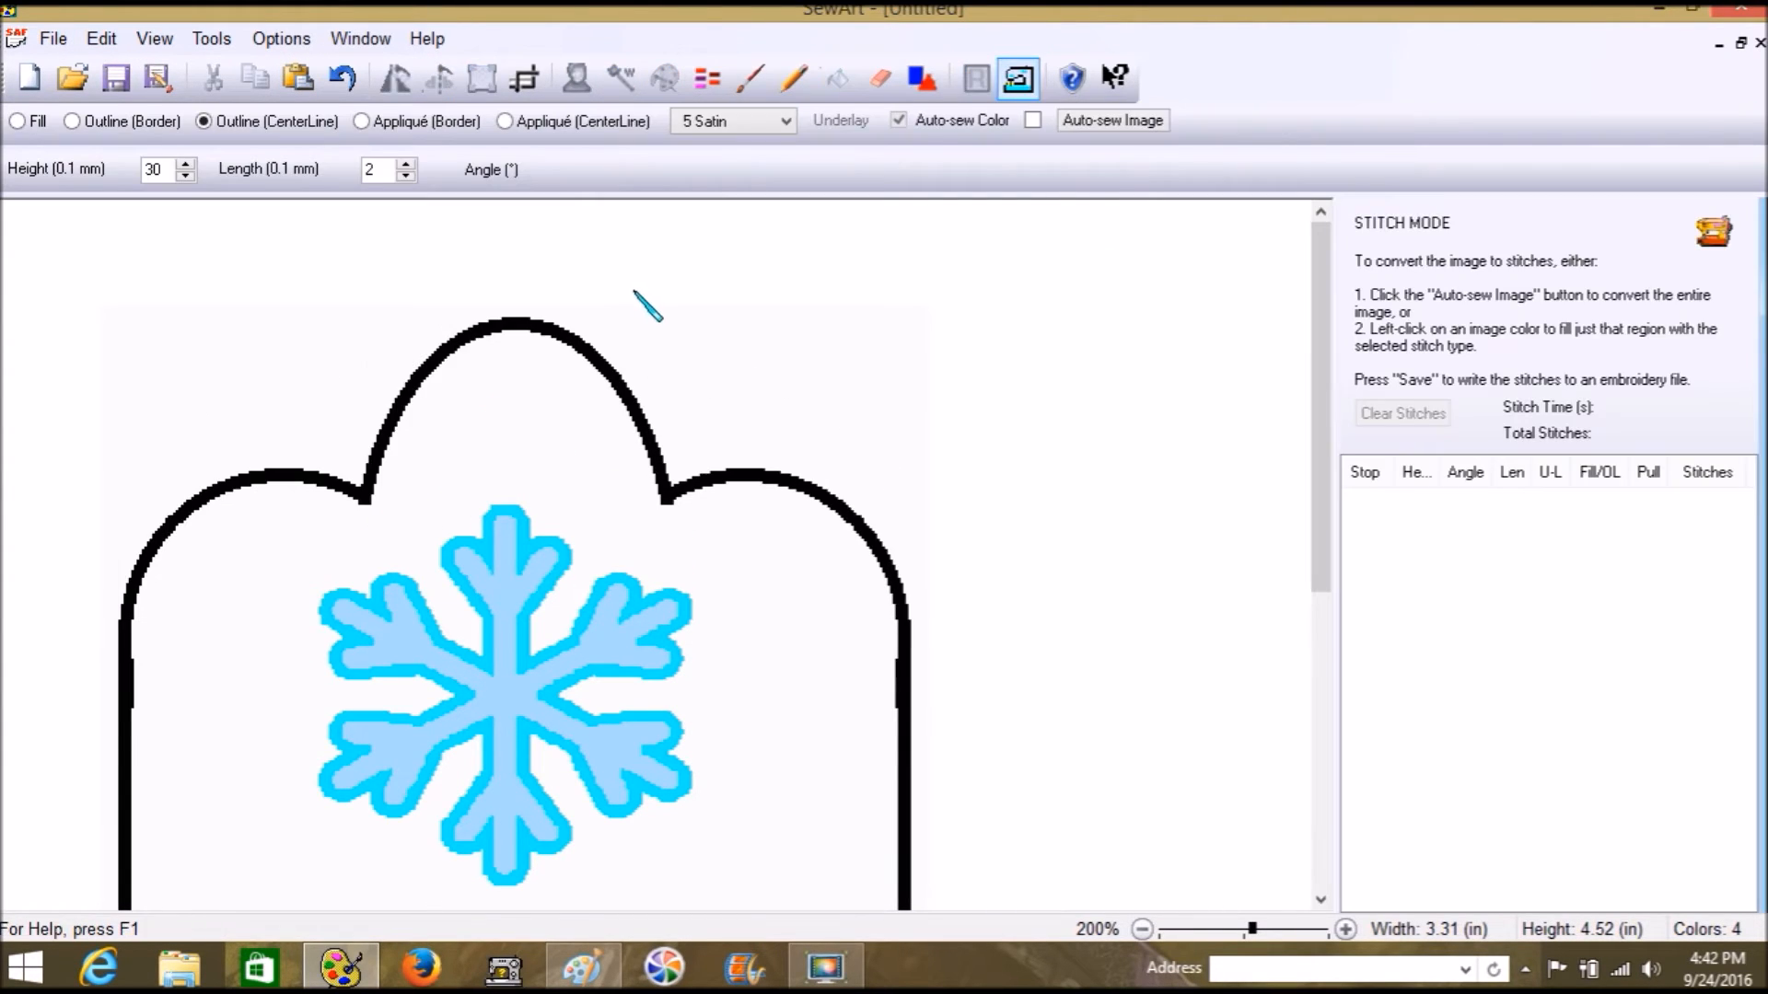
Step: Convert the tag's outline to Appliqué (CenterLine) 5 Satin with height 50 and length 2, and fill the snowflake's interior with 19 Default1 stitches
click(602, 125)
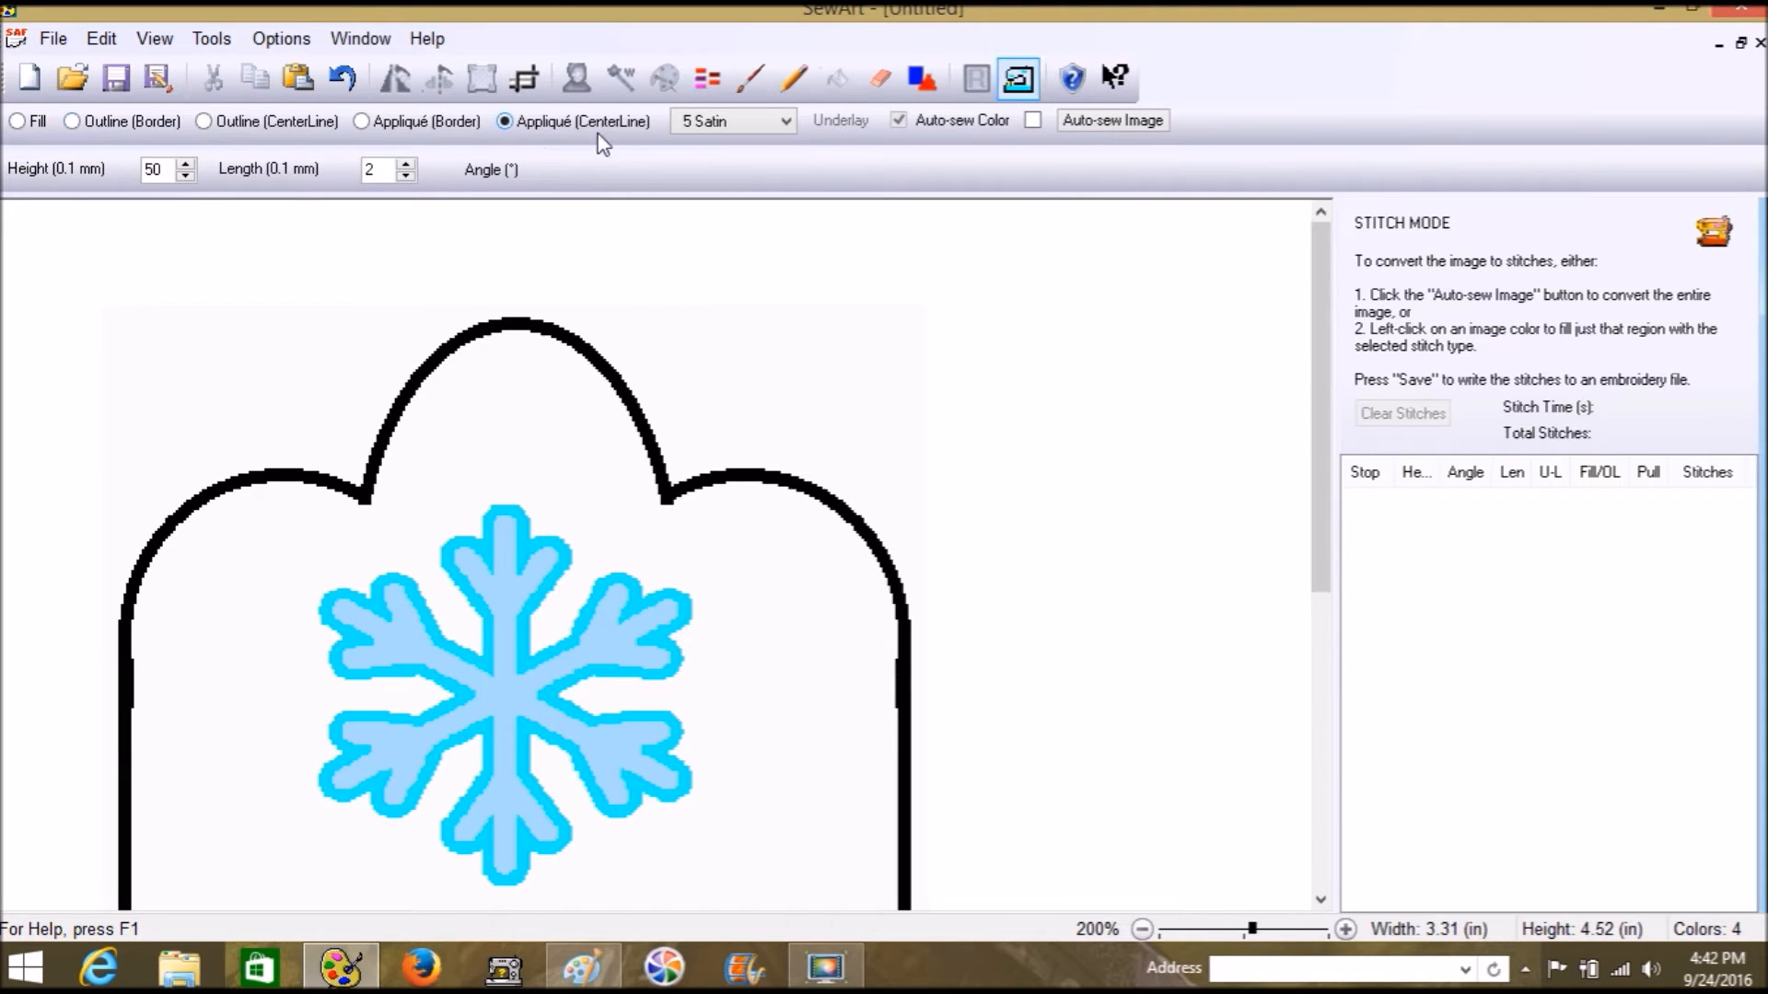
click(458, 347)
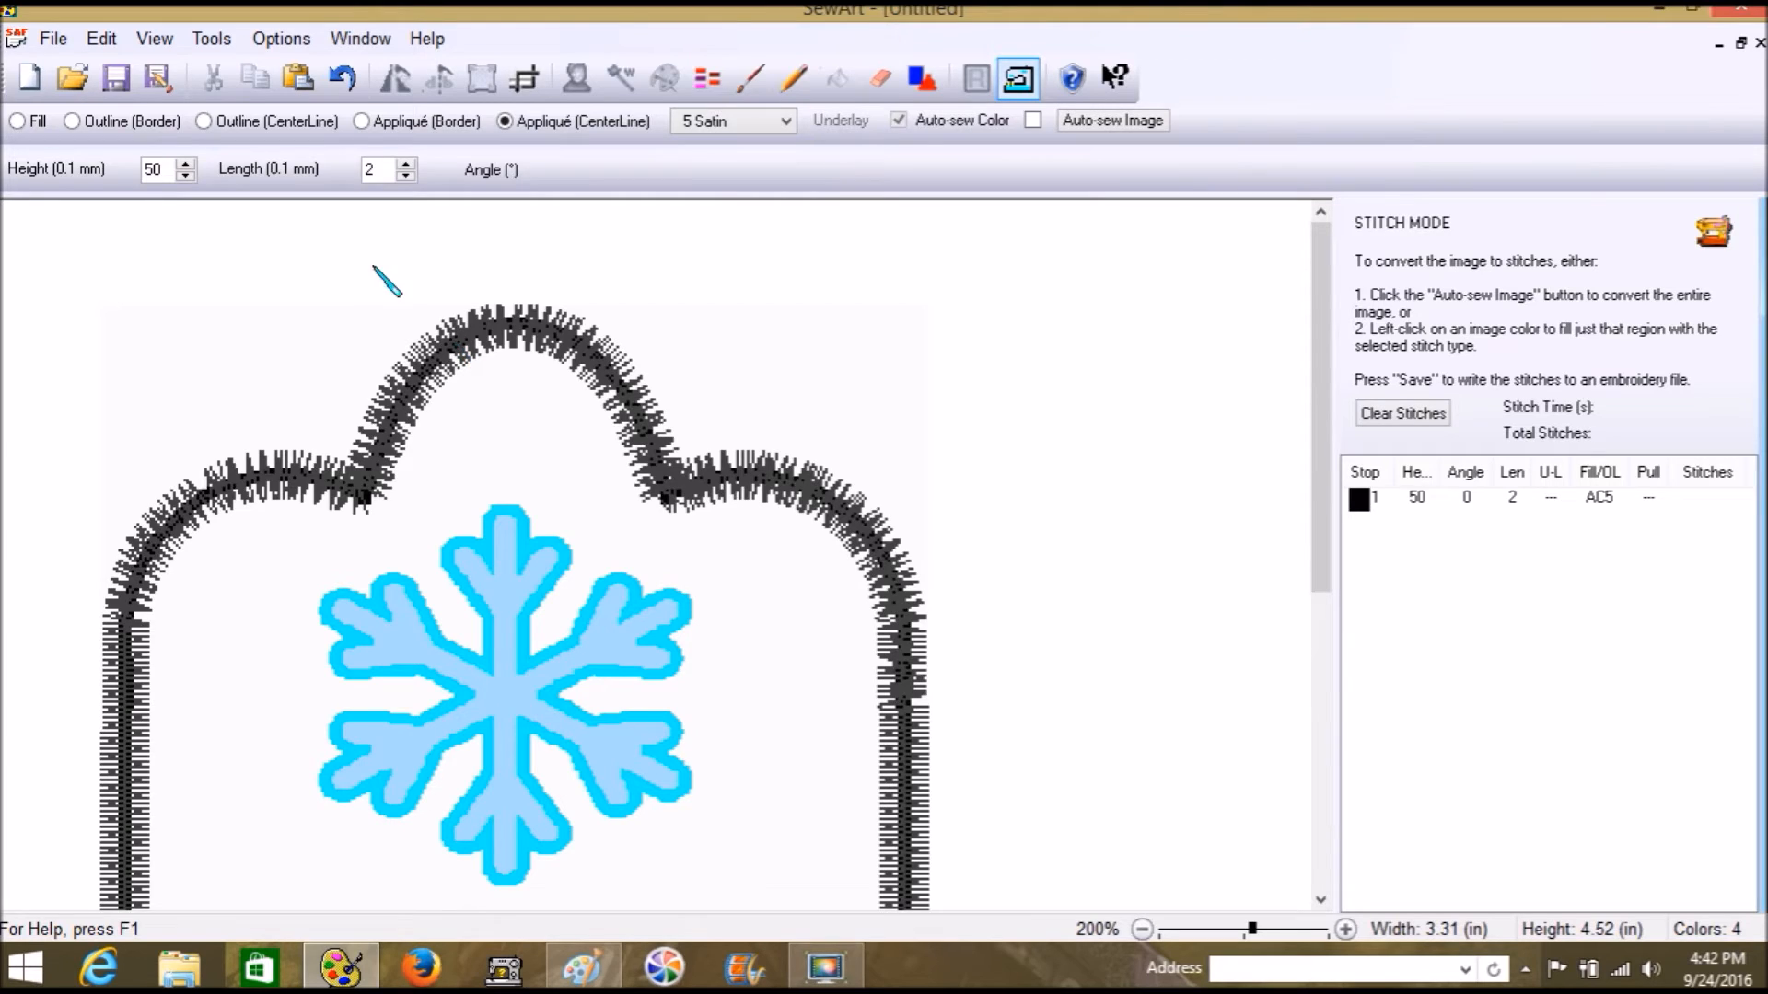
click(15, 123)
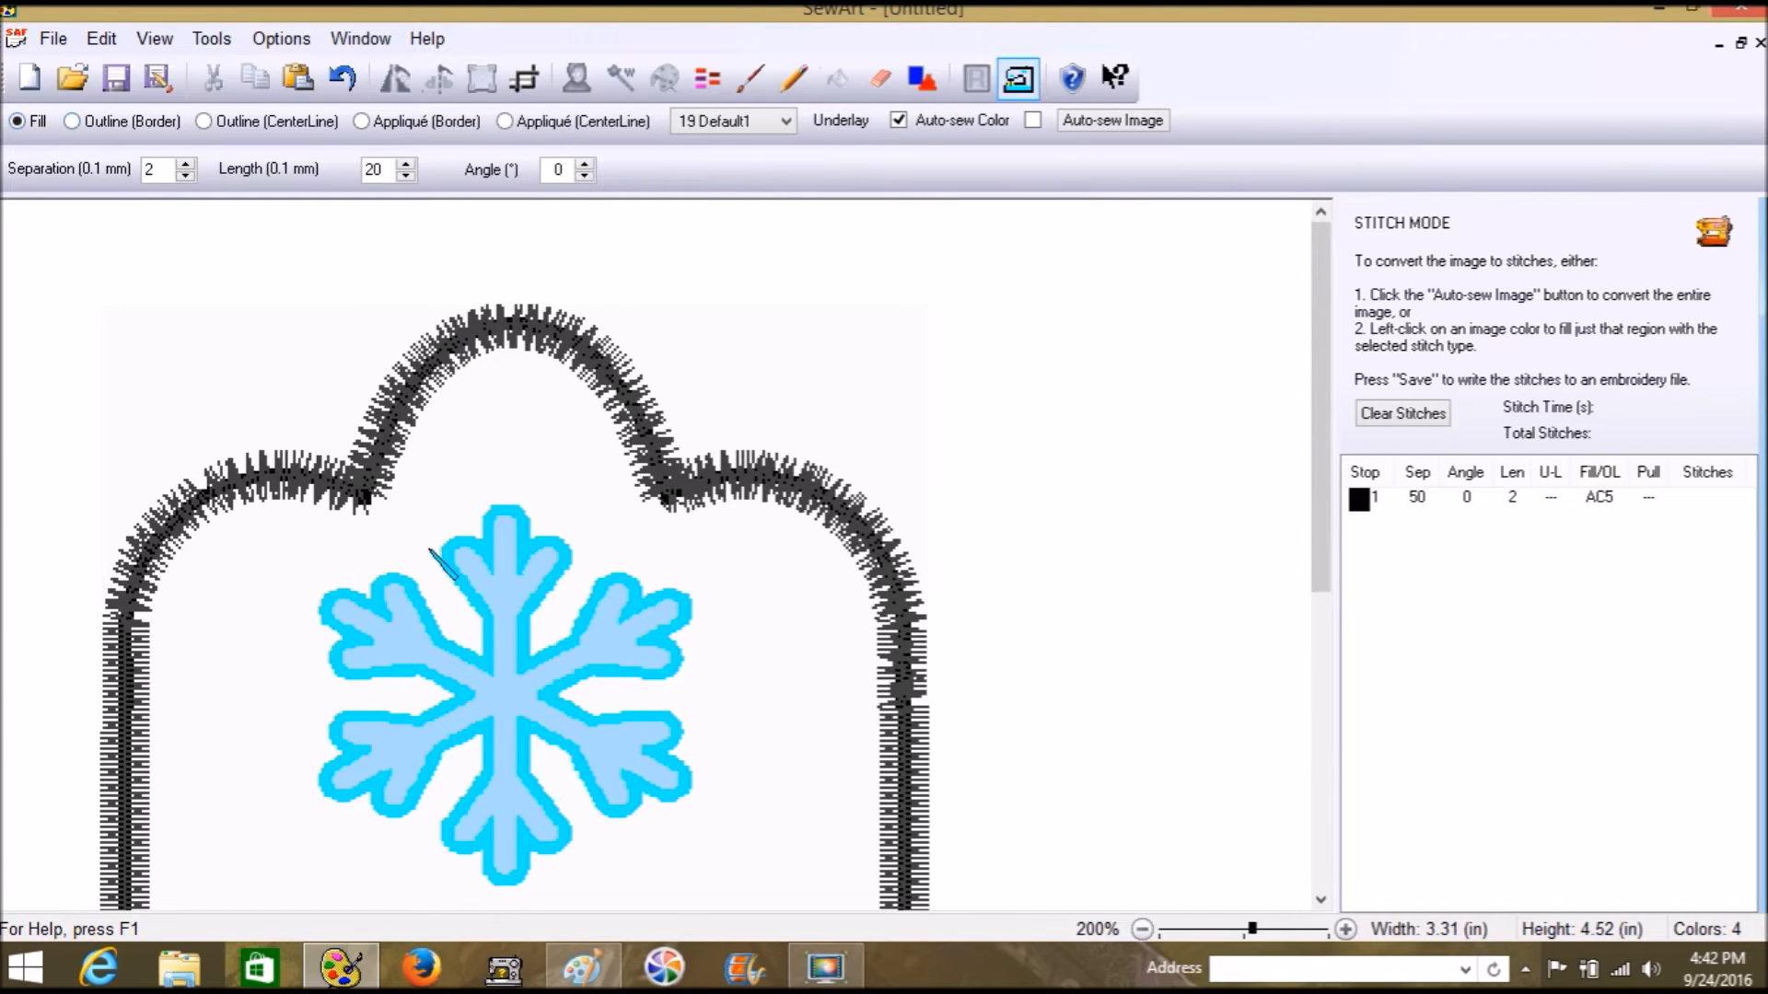
click(502, 707)
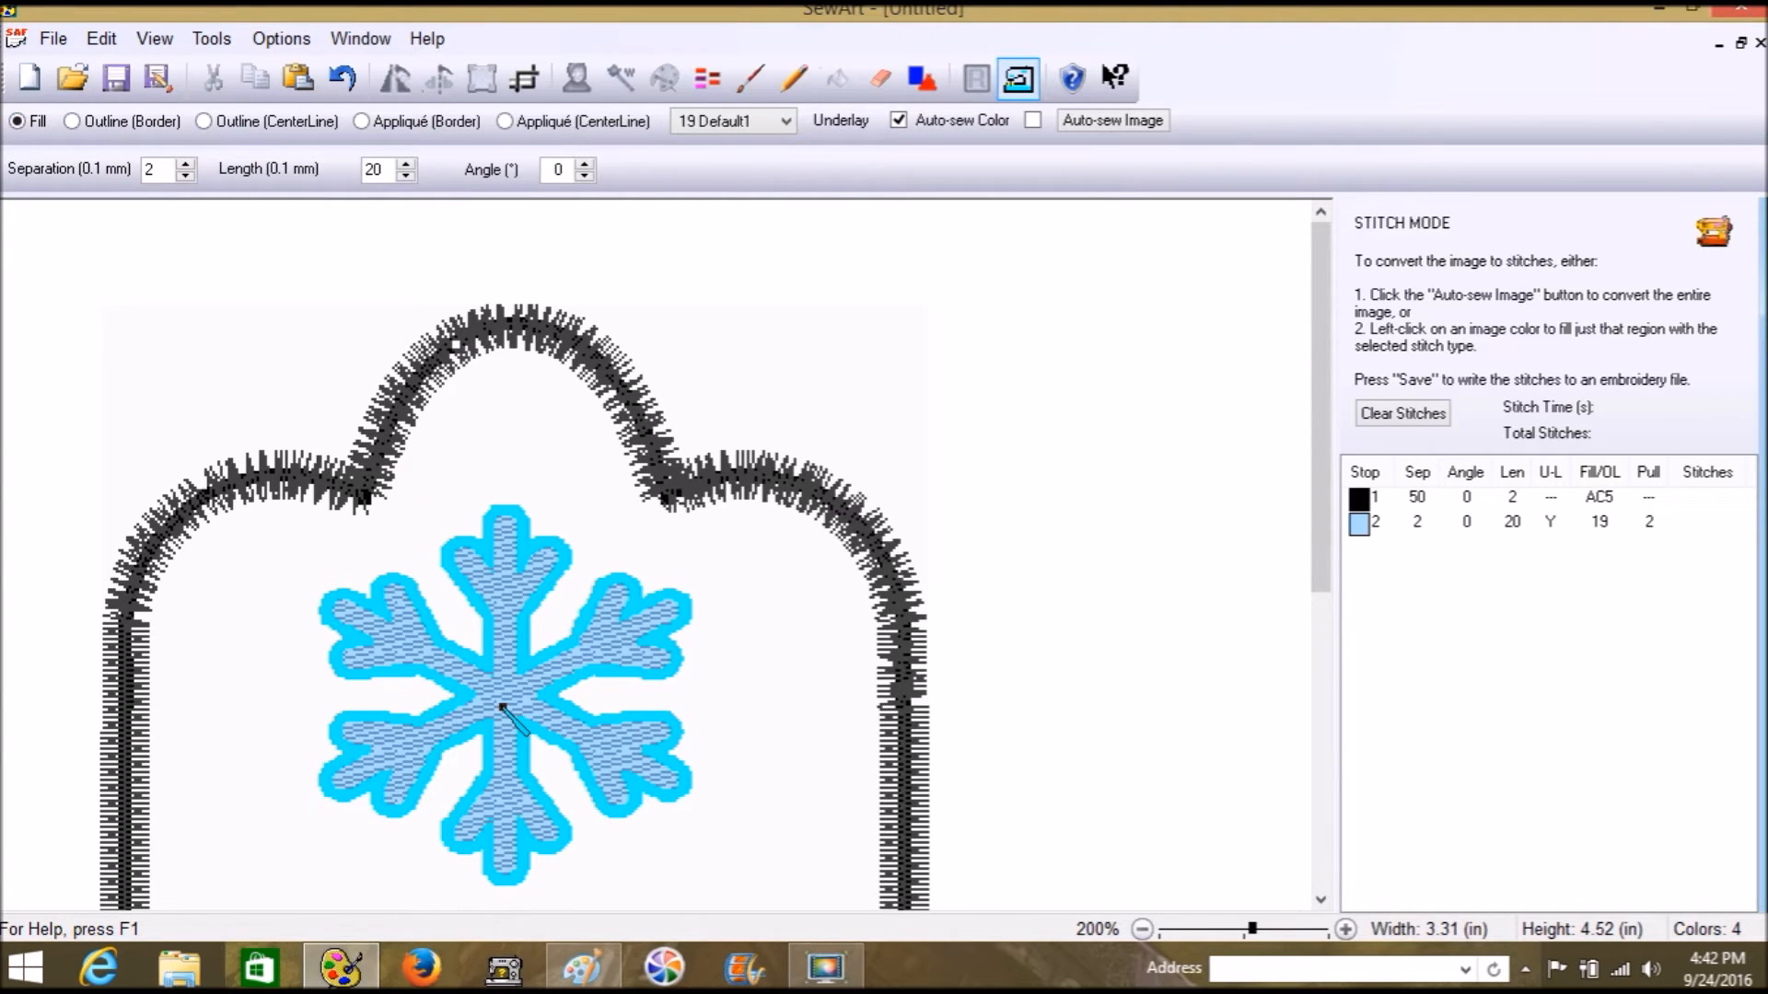
Step: Sew the cyan snowflake outline as Outline (CenterLine) stitches in the 5 Satin pattern, with height 30 and length 2
click(246, 122)
click(186, 176)
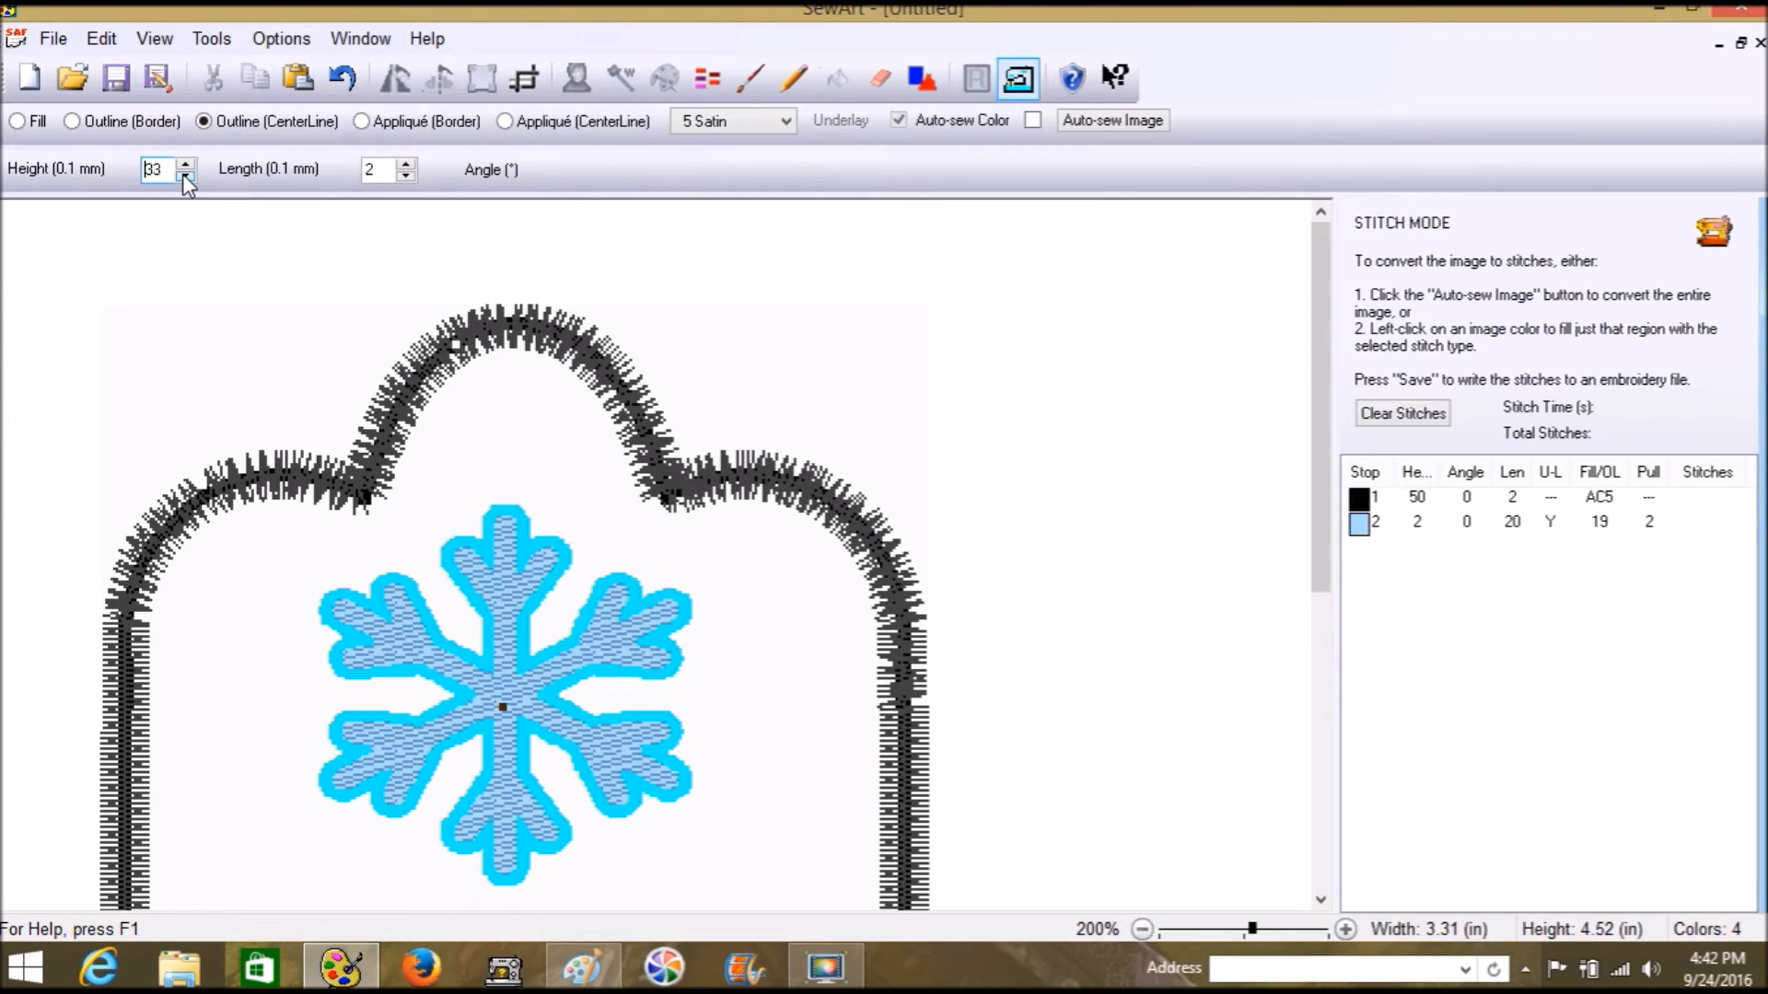
click(381, 168)
click(466, 541)
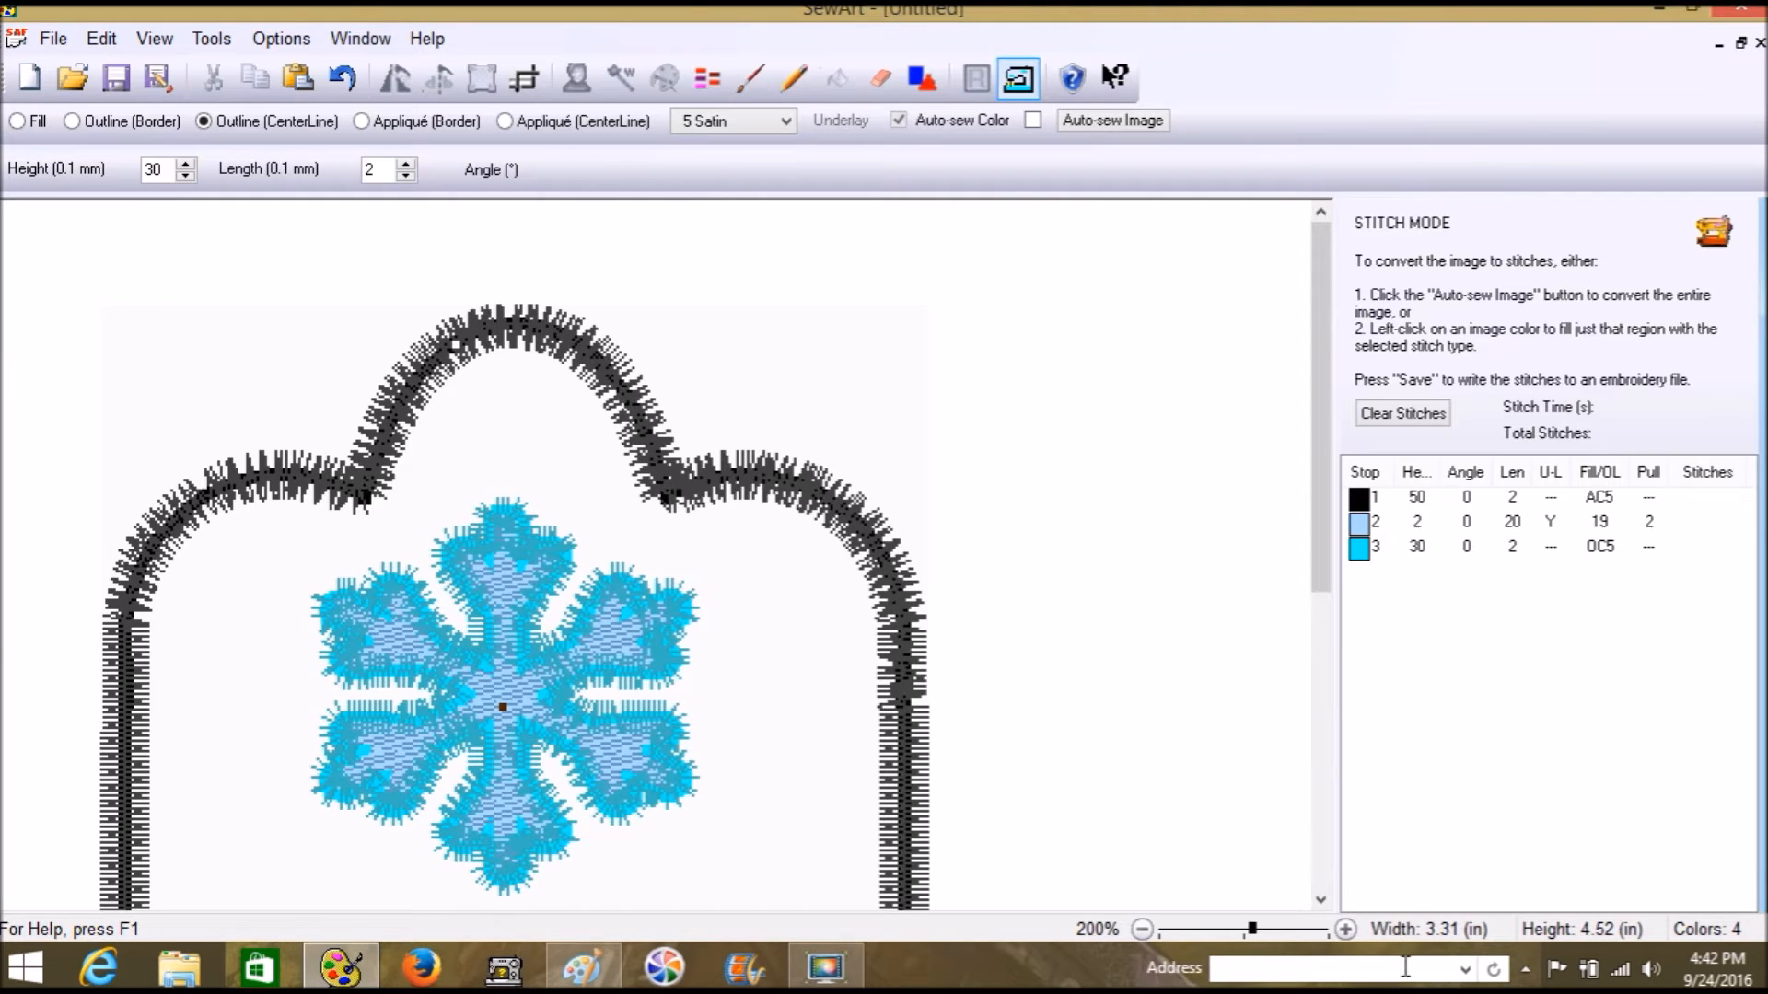
Step: Inspect the stitches on the snowflake and tag outline up close, and clear all stitches
click(1292, 930)
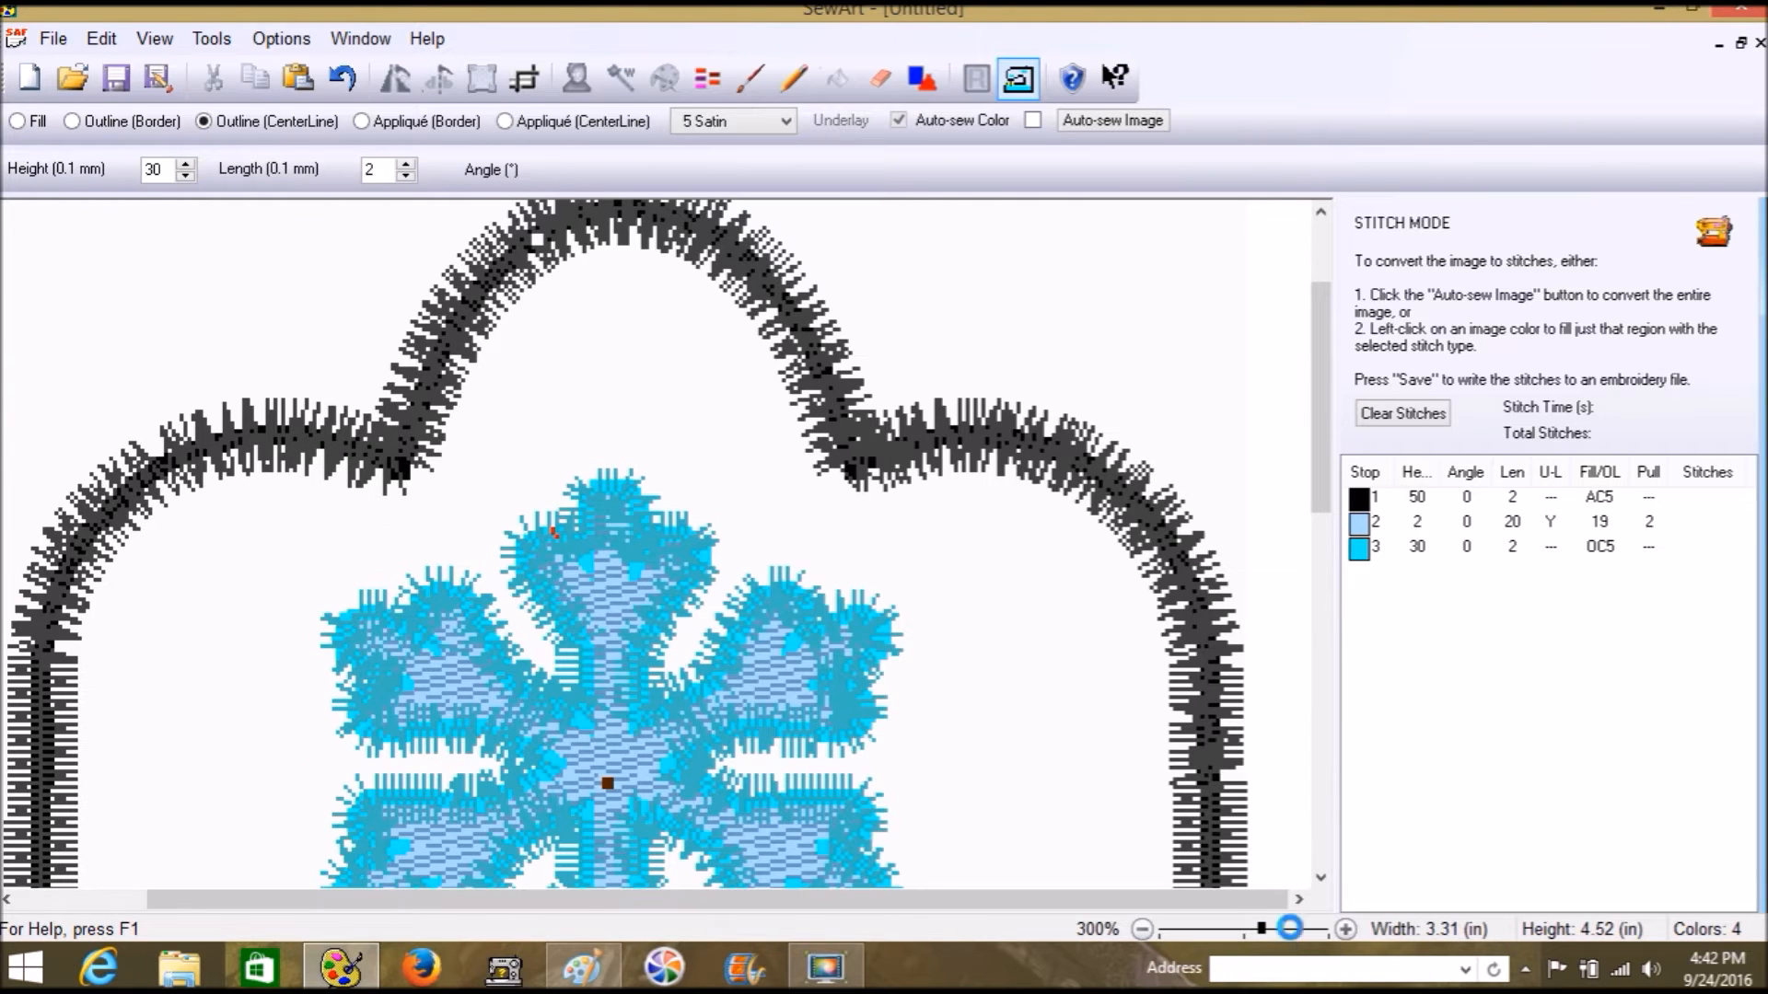
click(1292, 930)
drag(1320, 313, 1340, 550)
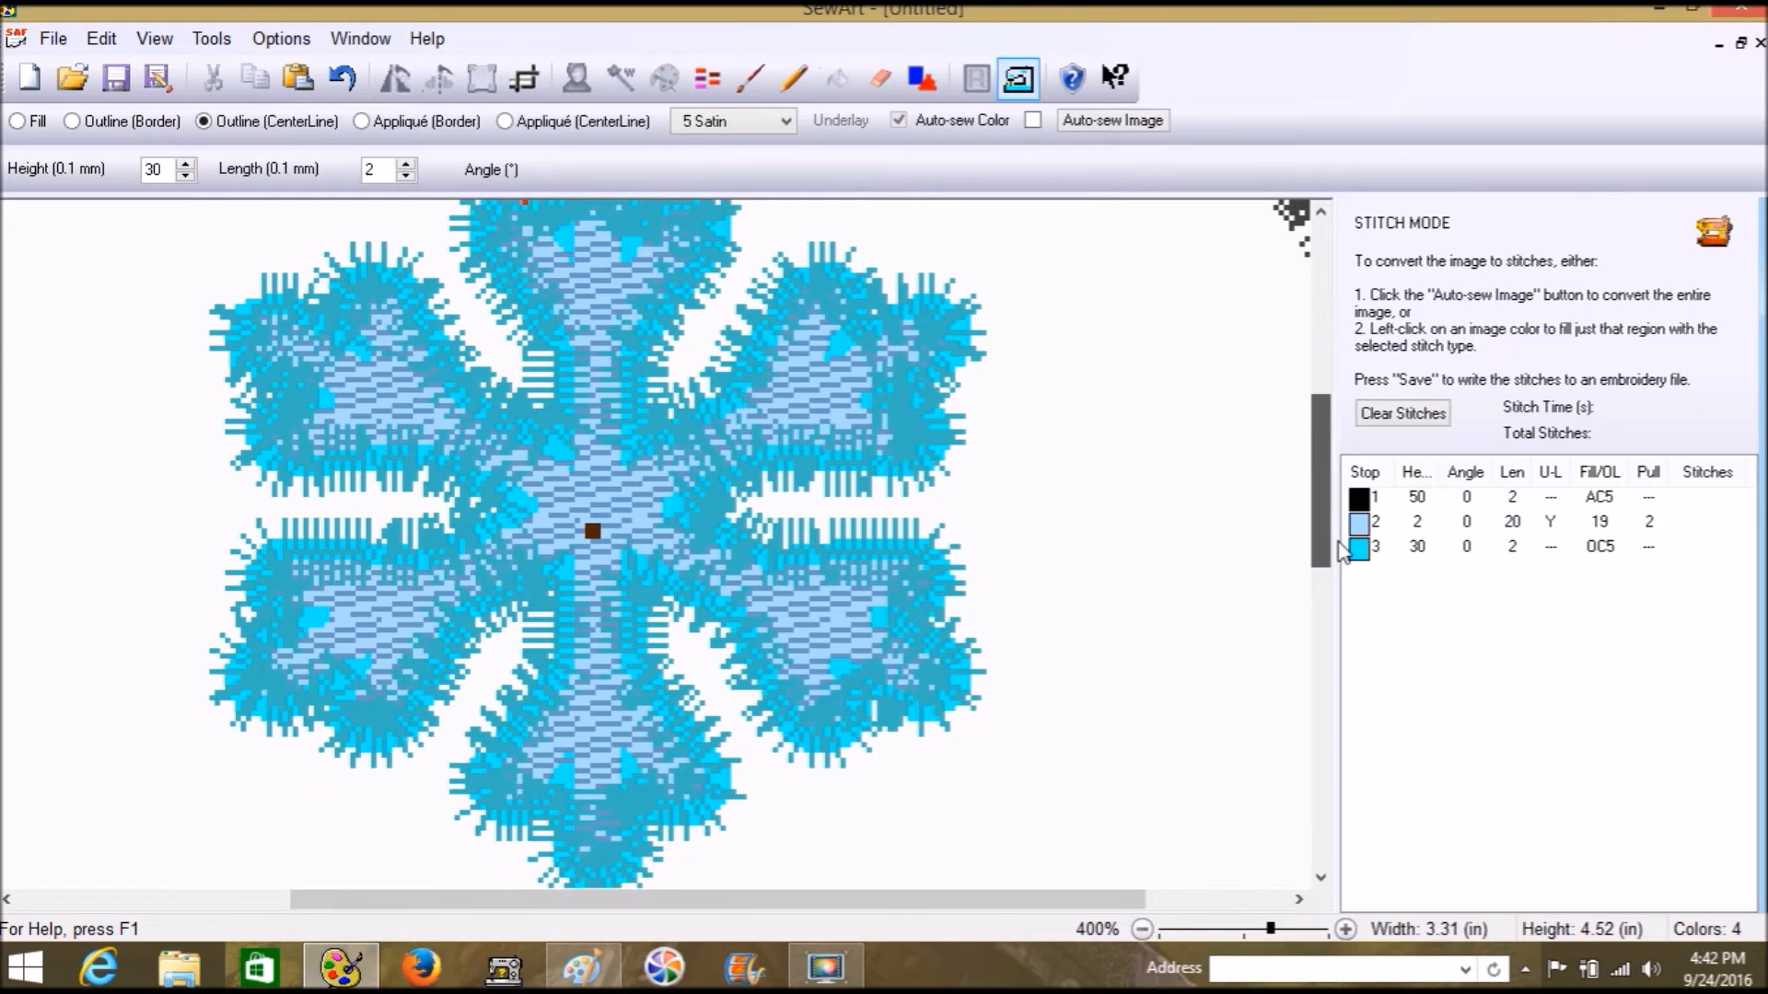
drag(1341, 550, 1337, 457)
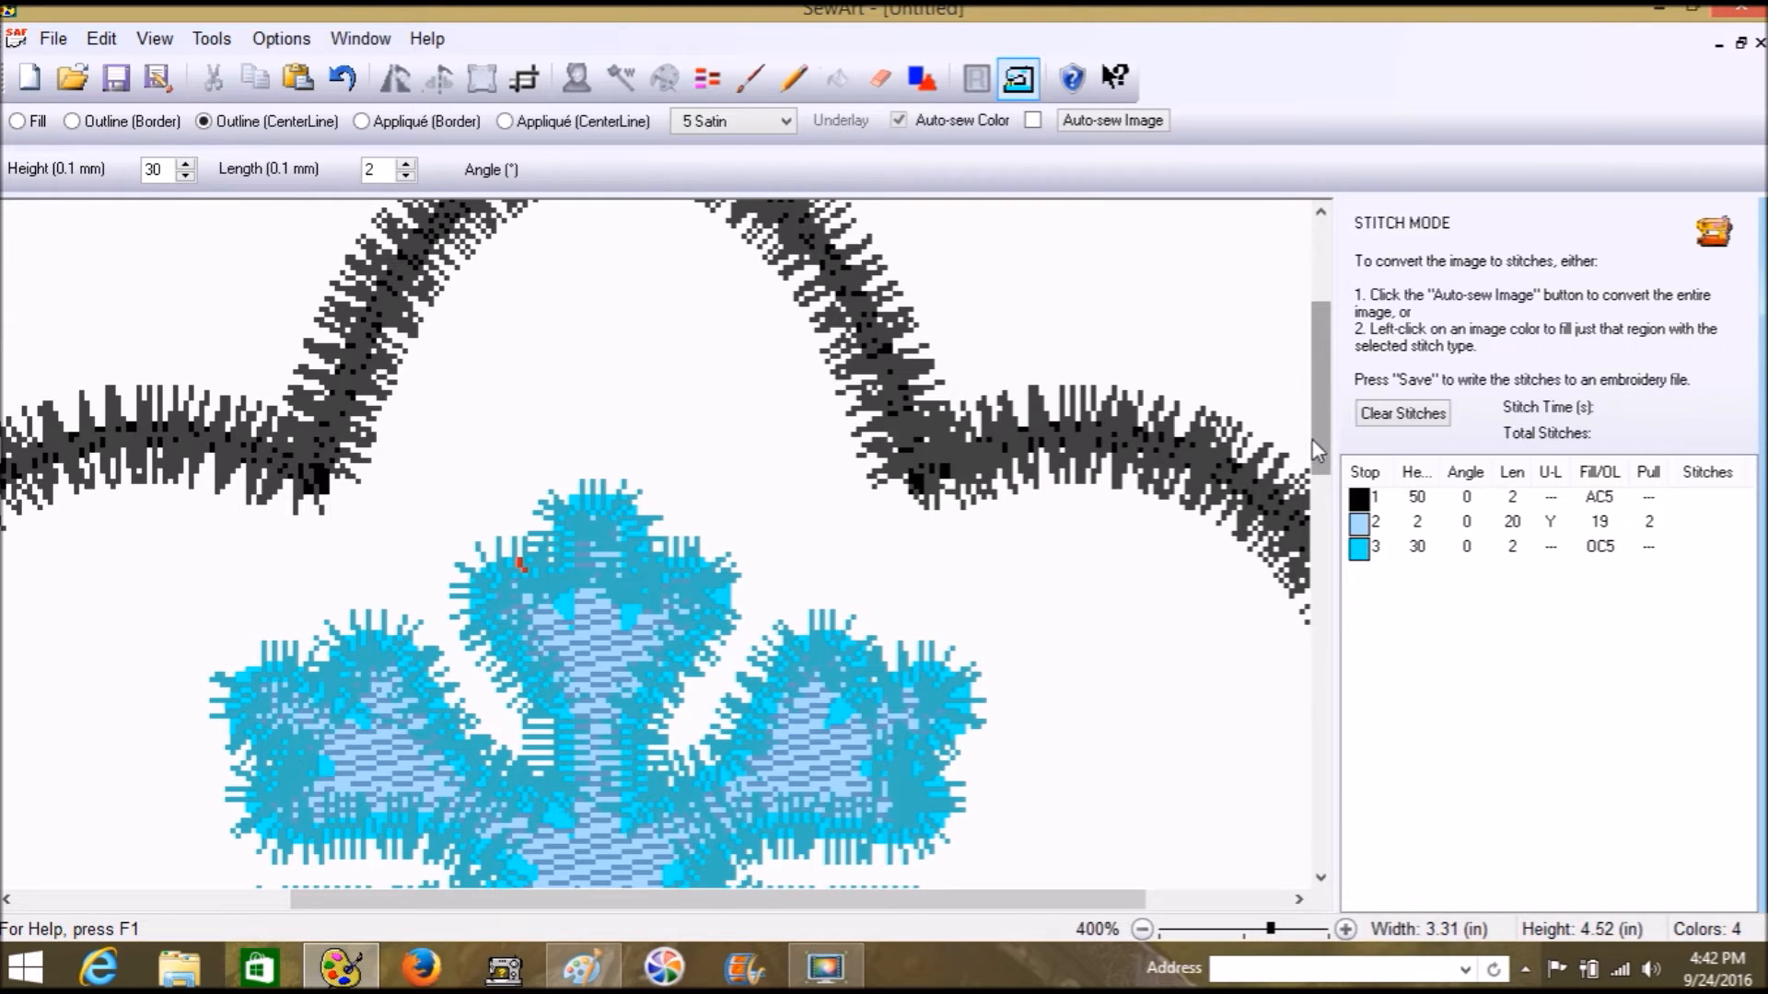
click(1403, 416)
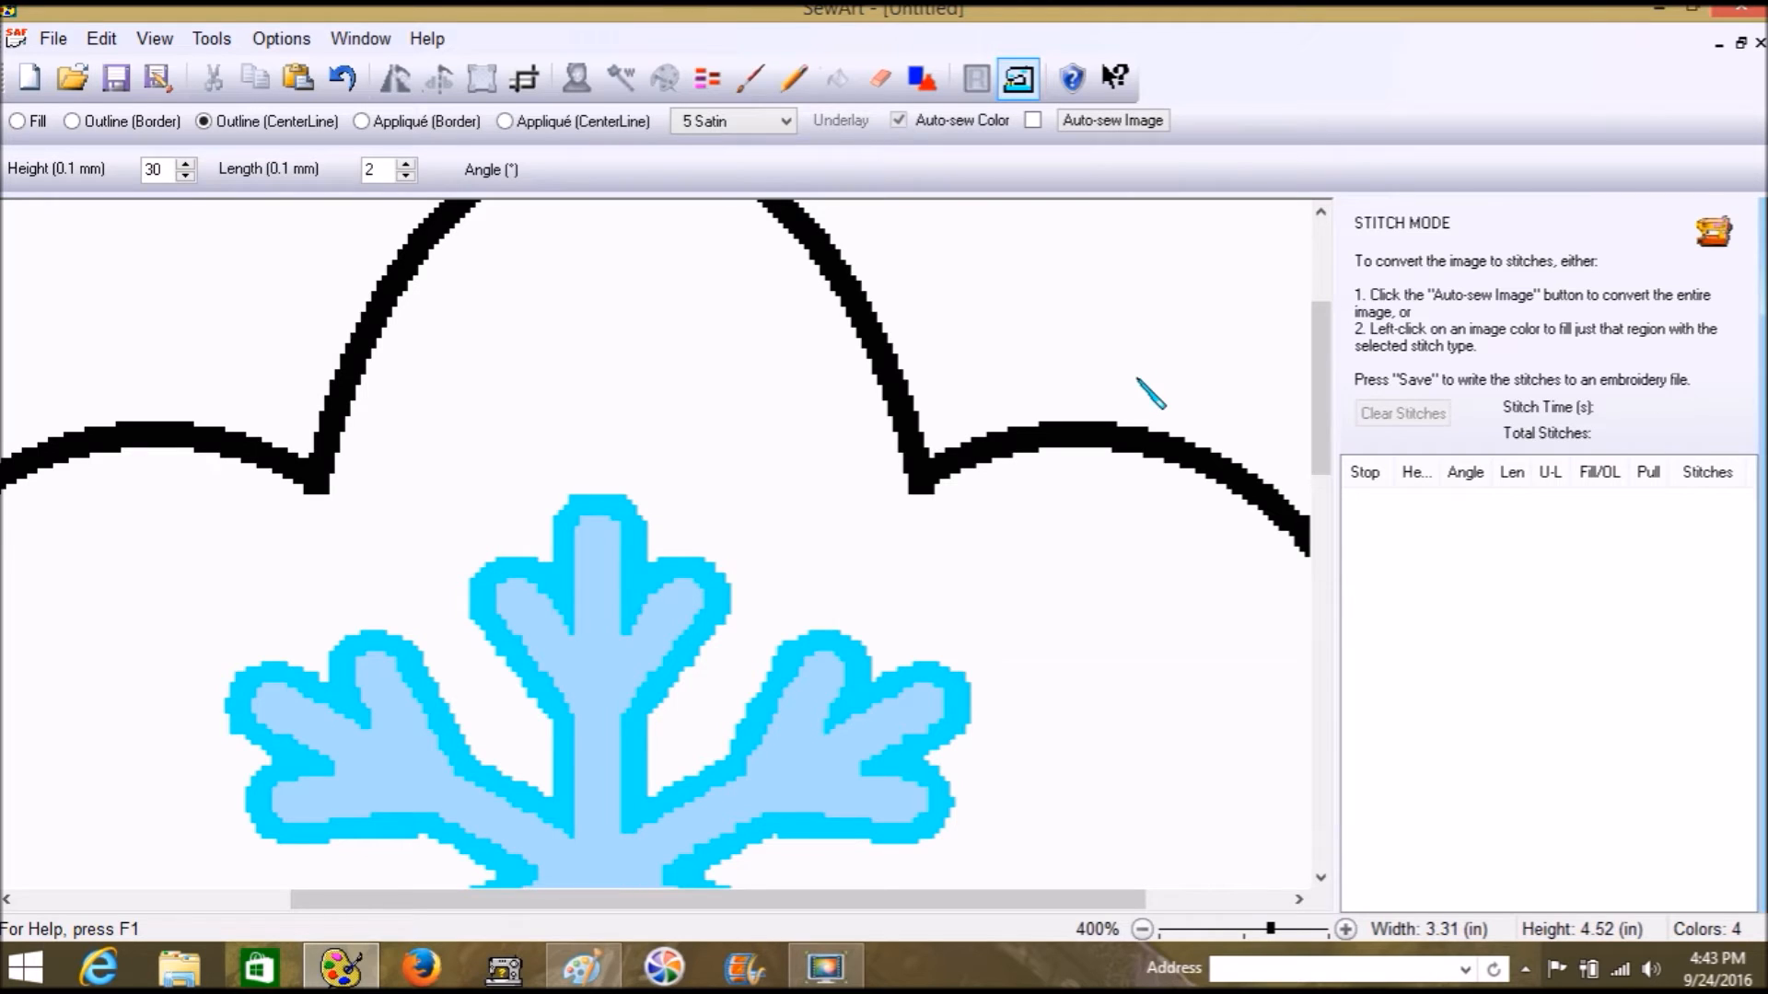
Step: Sew the tag's outline as Appliqué (CenterLine) 5 Satin, height 50 and length 2, and fill the snowflake with 19 Default1, separation 2 and length 20
click(1221, 931)
click(1221, 931)
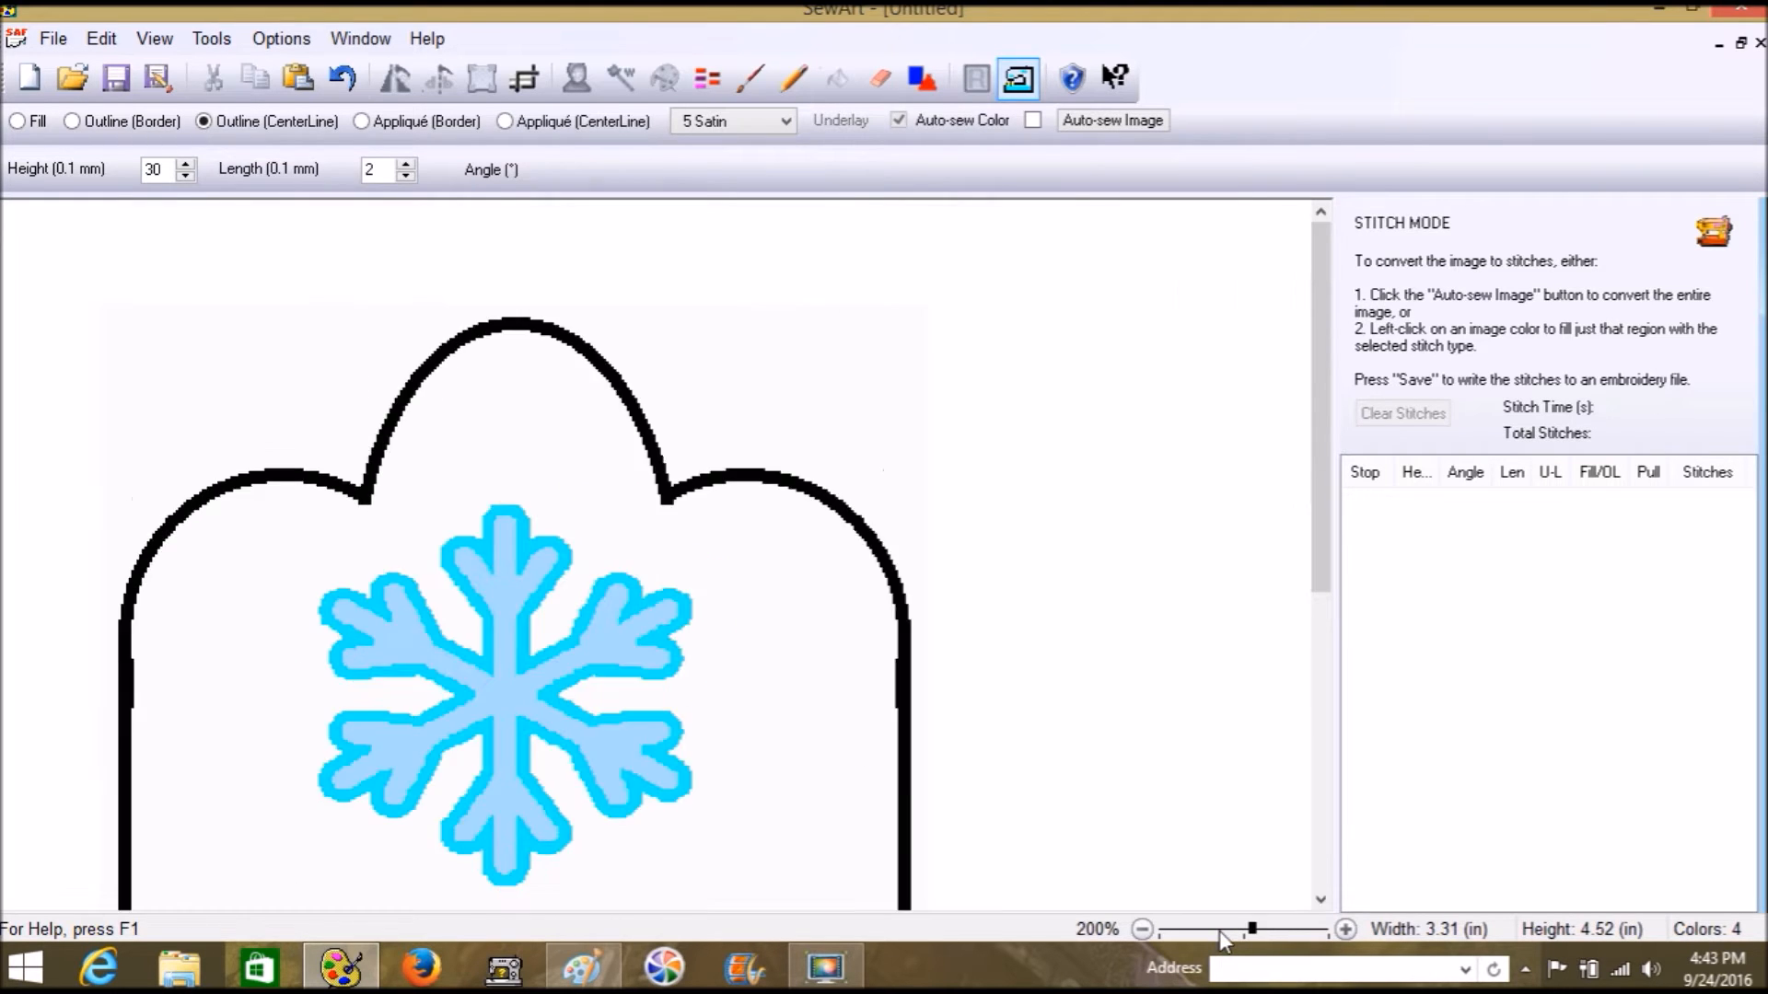
click(1221, 931)
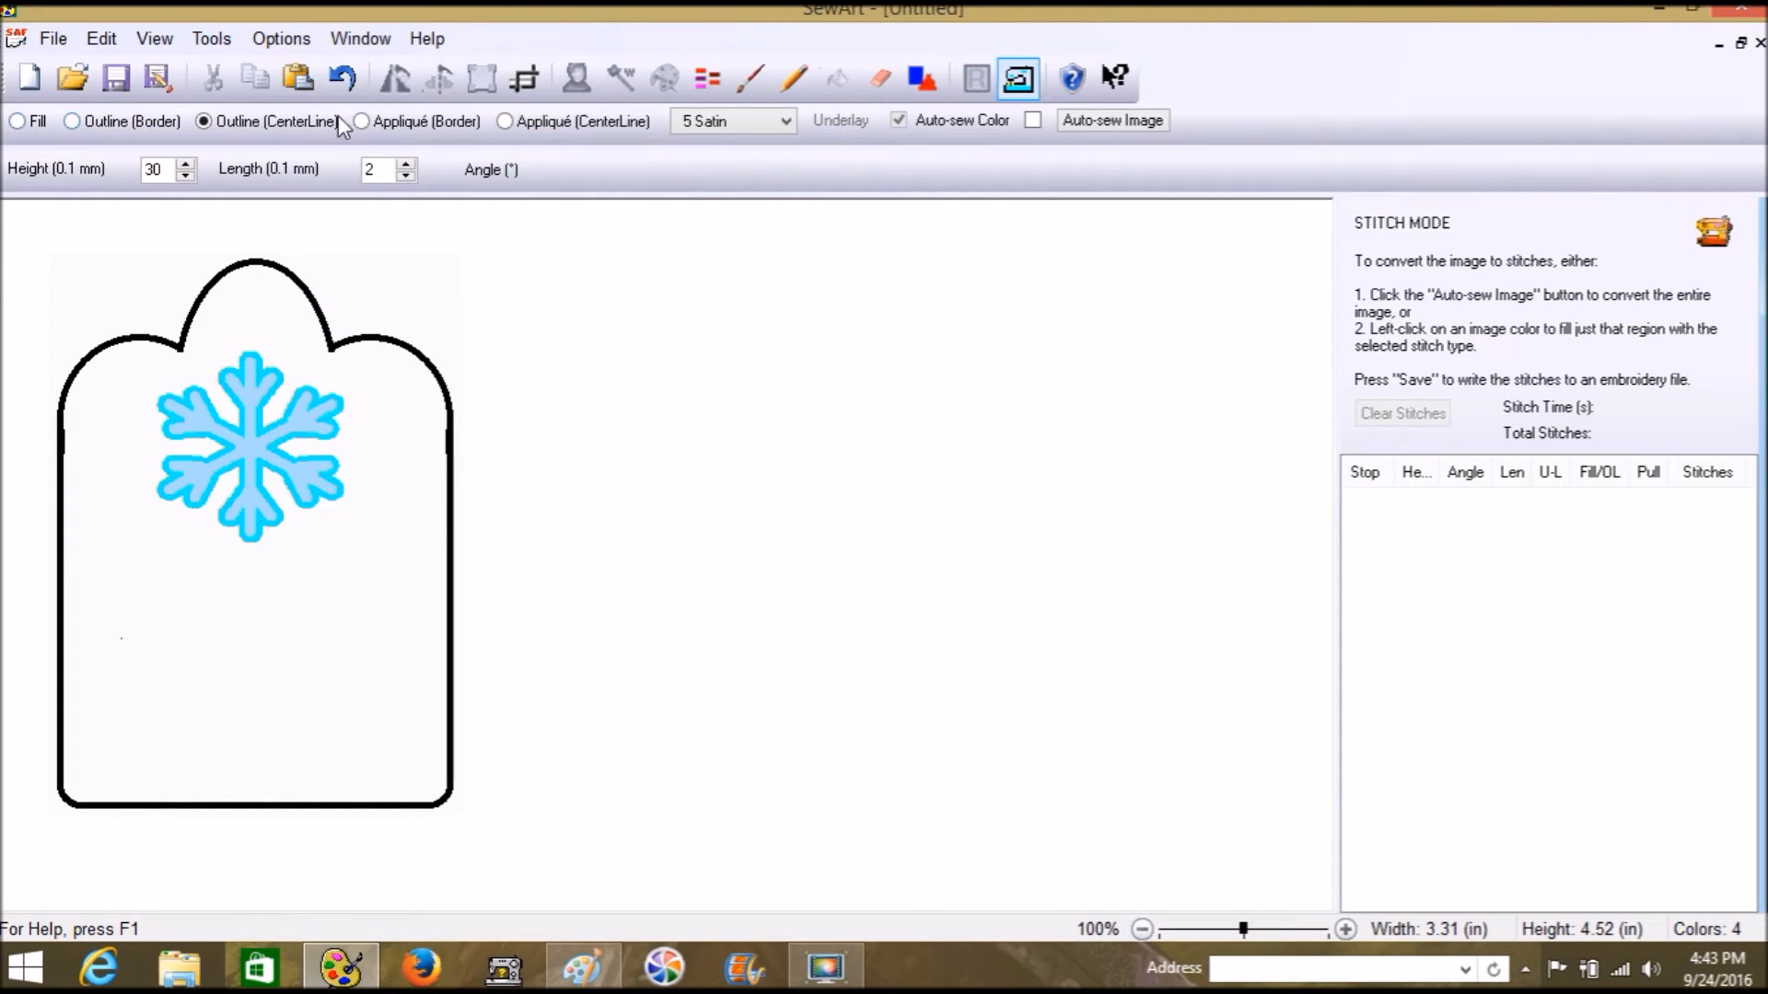
click(520, 122)
click(127, 341)
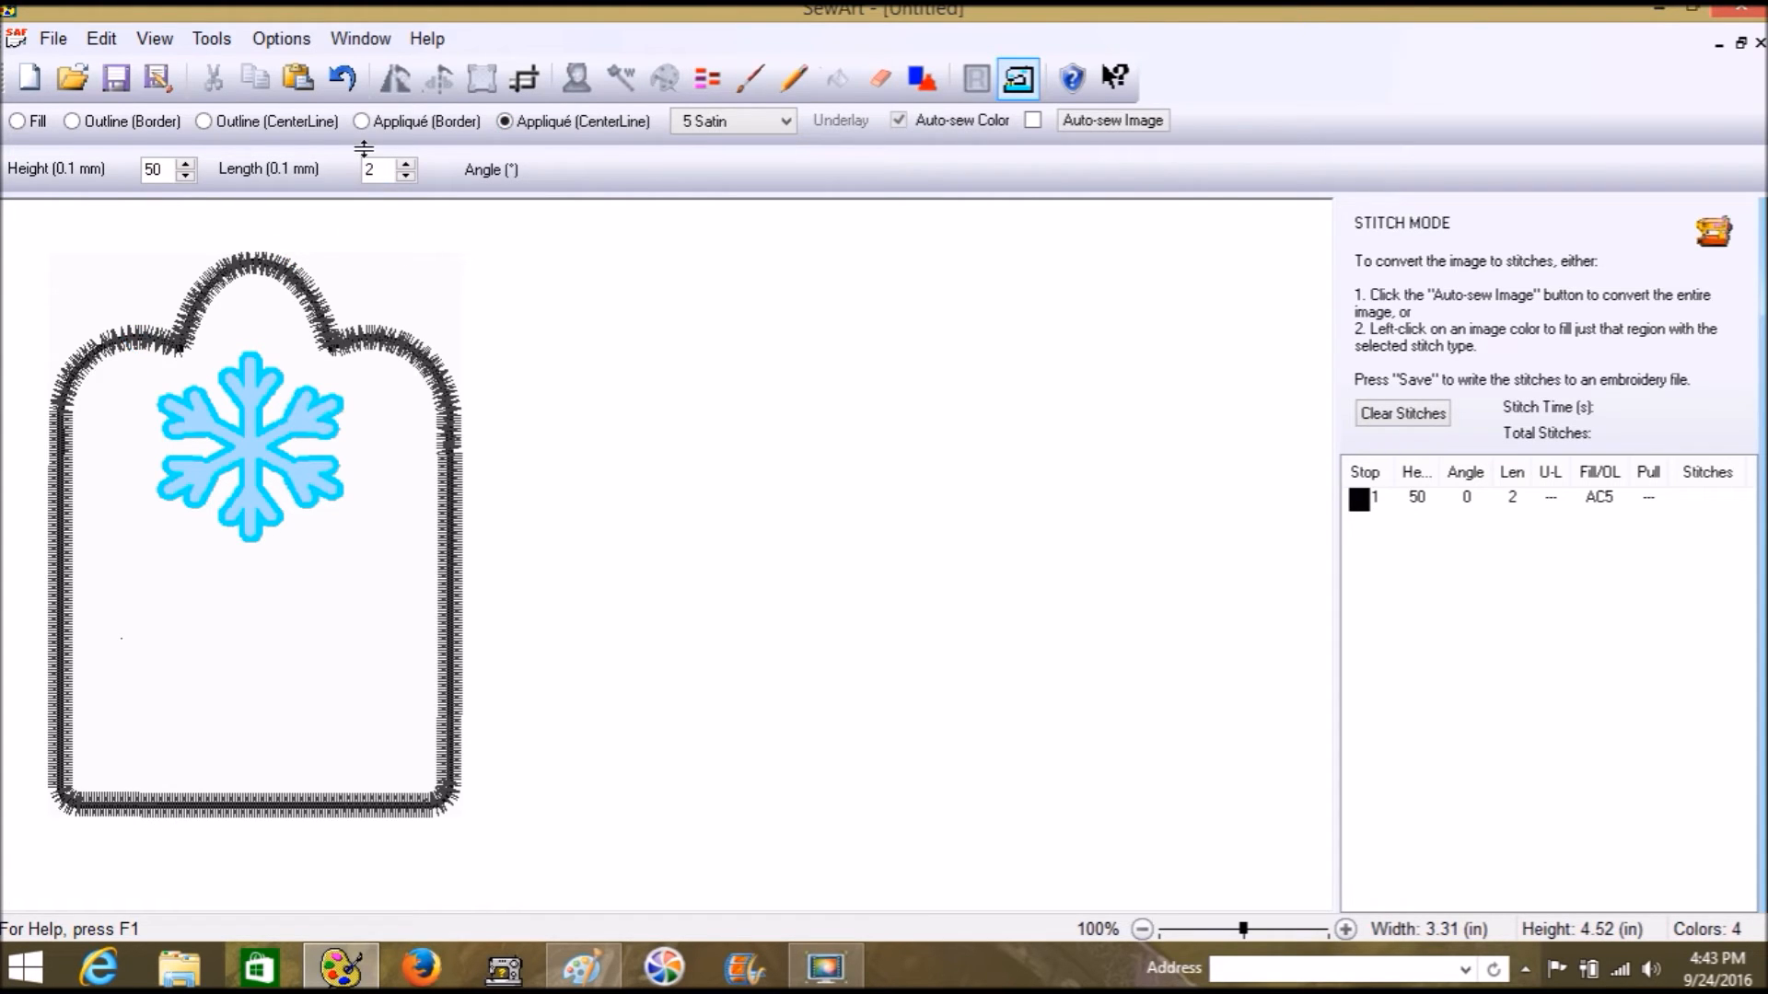
click(18, 121)
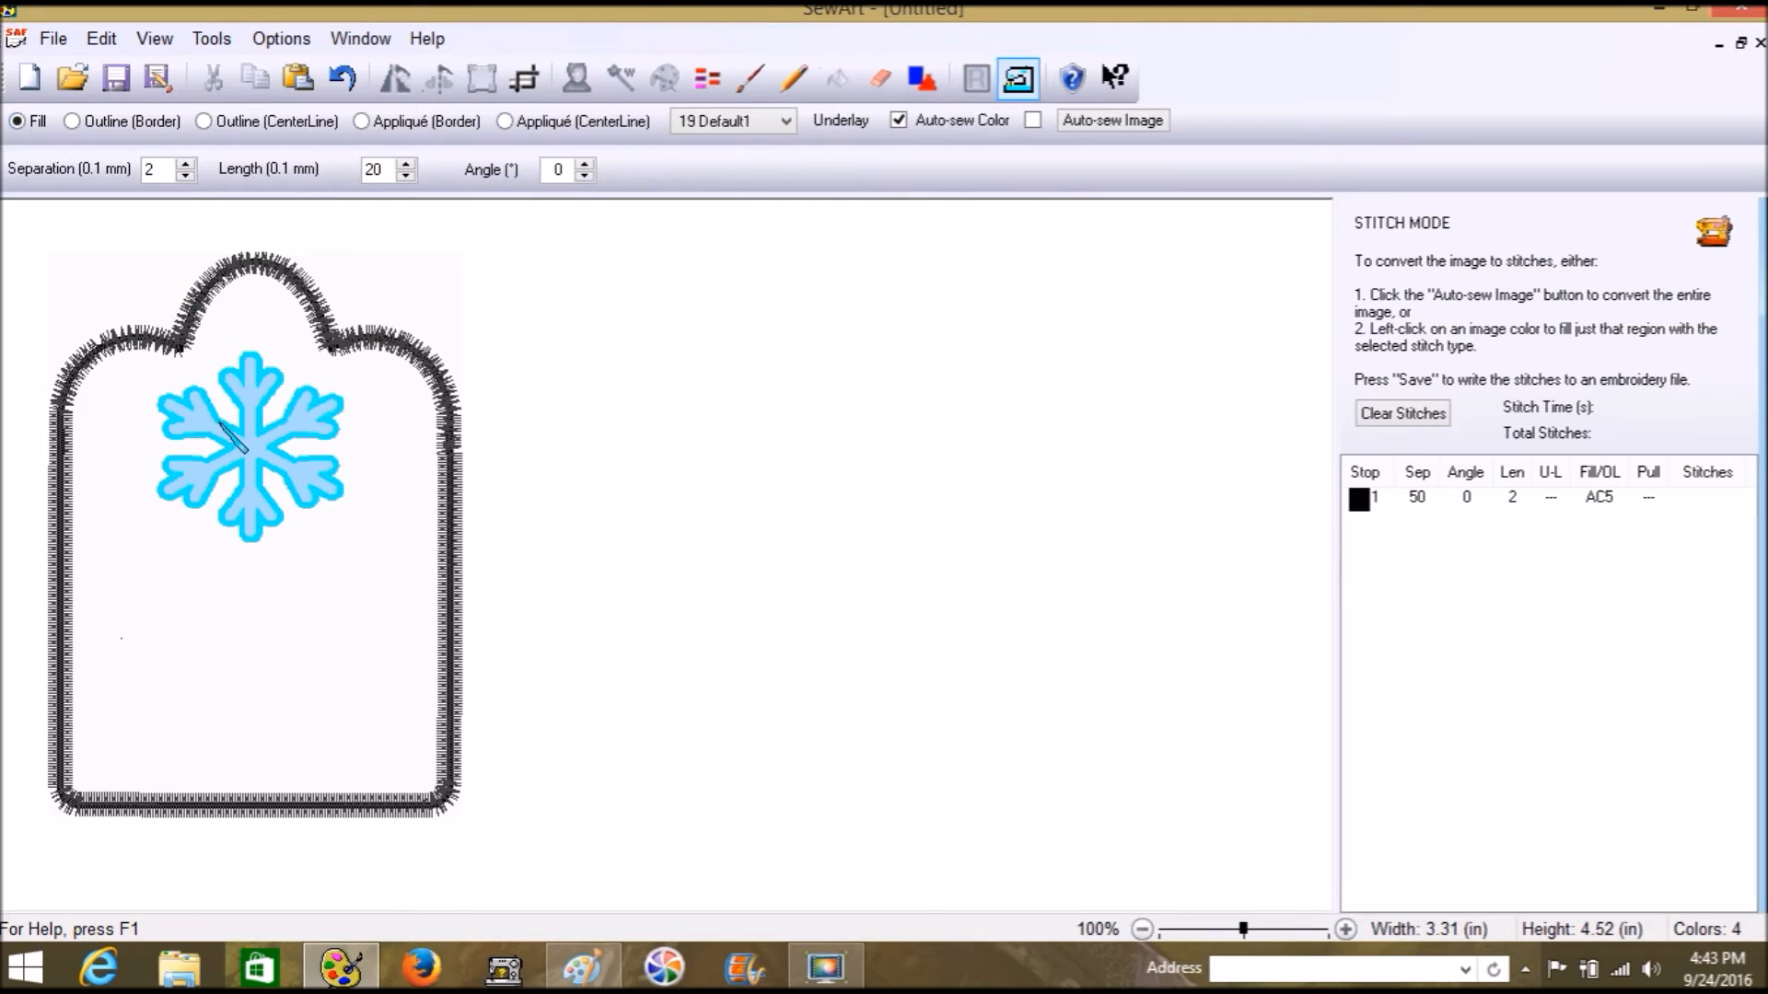
click(244, 445)
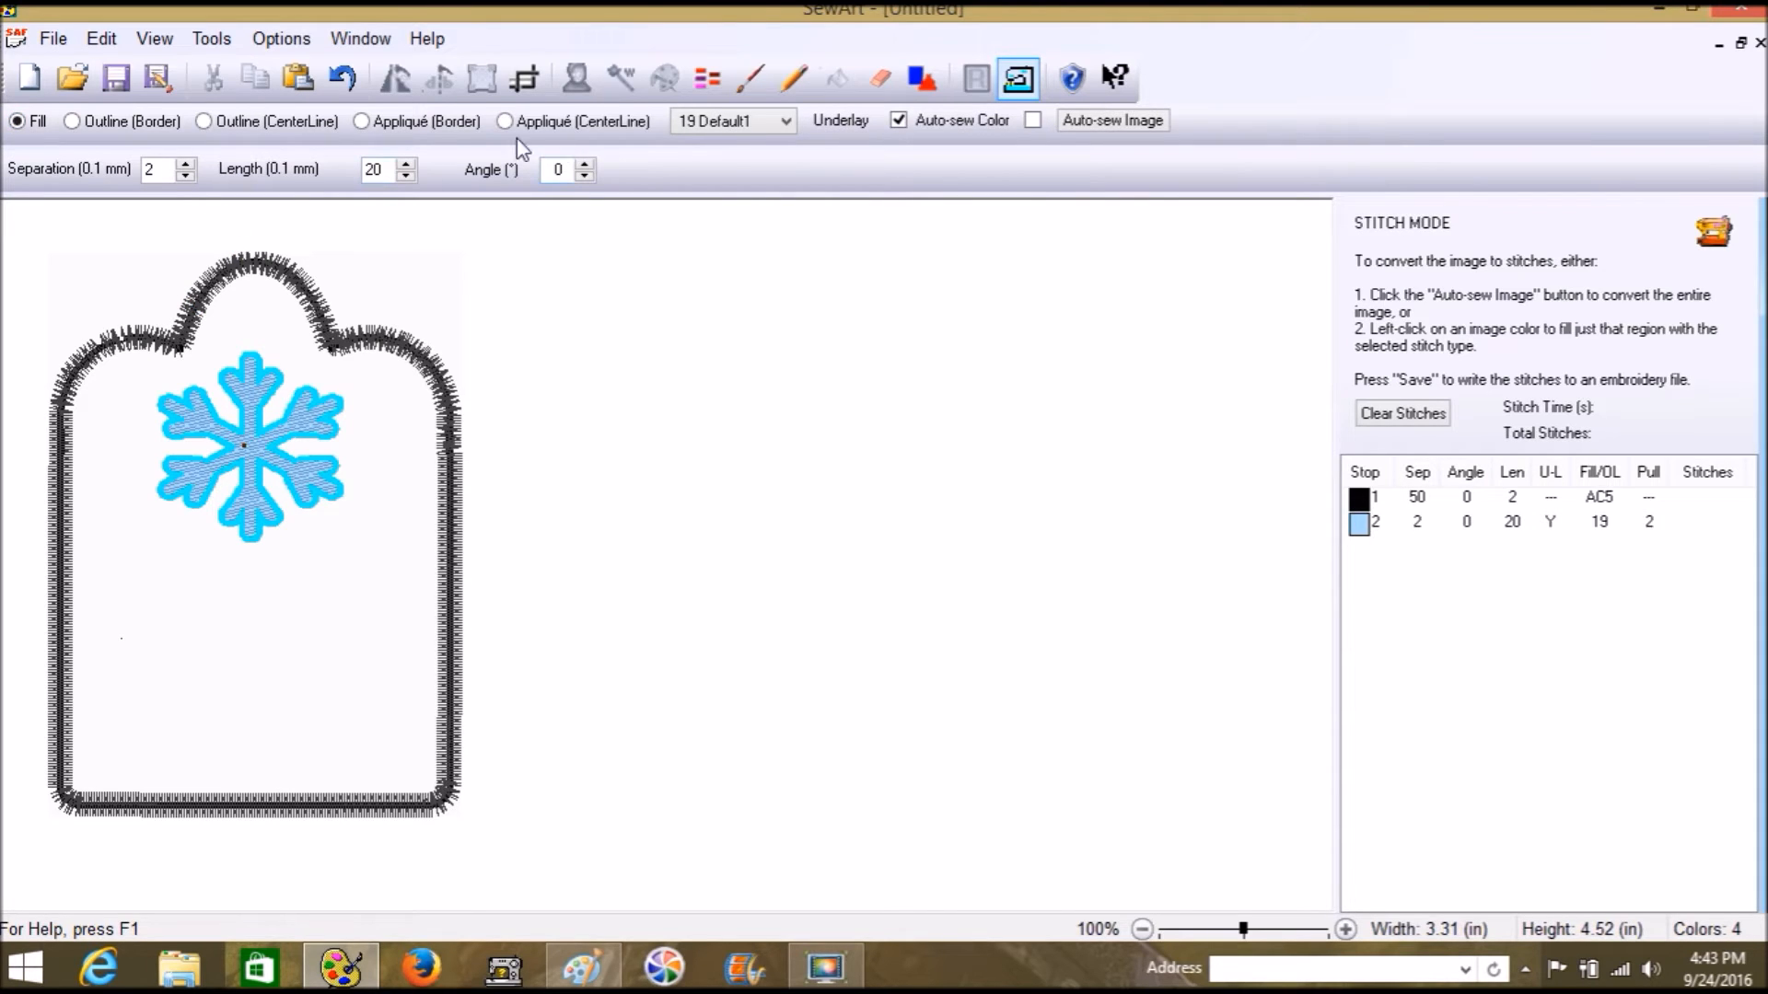
Step: Stitch the snowflake's cyan outline as Outline (CenterLine) 5 Satin with height 30 and length 2
click(273, 122)
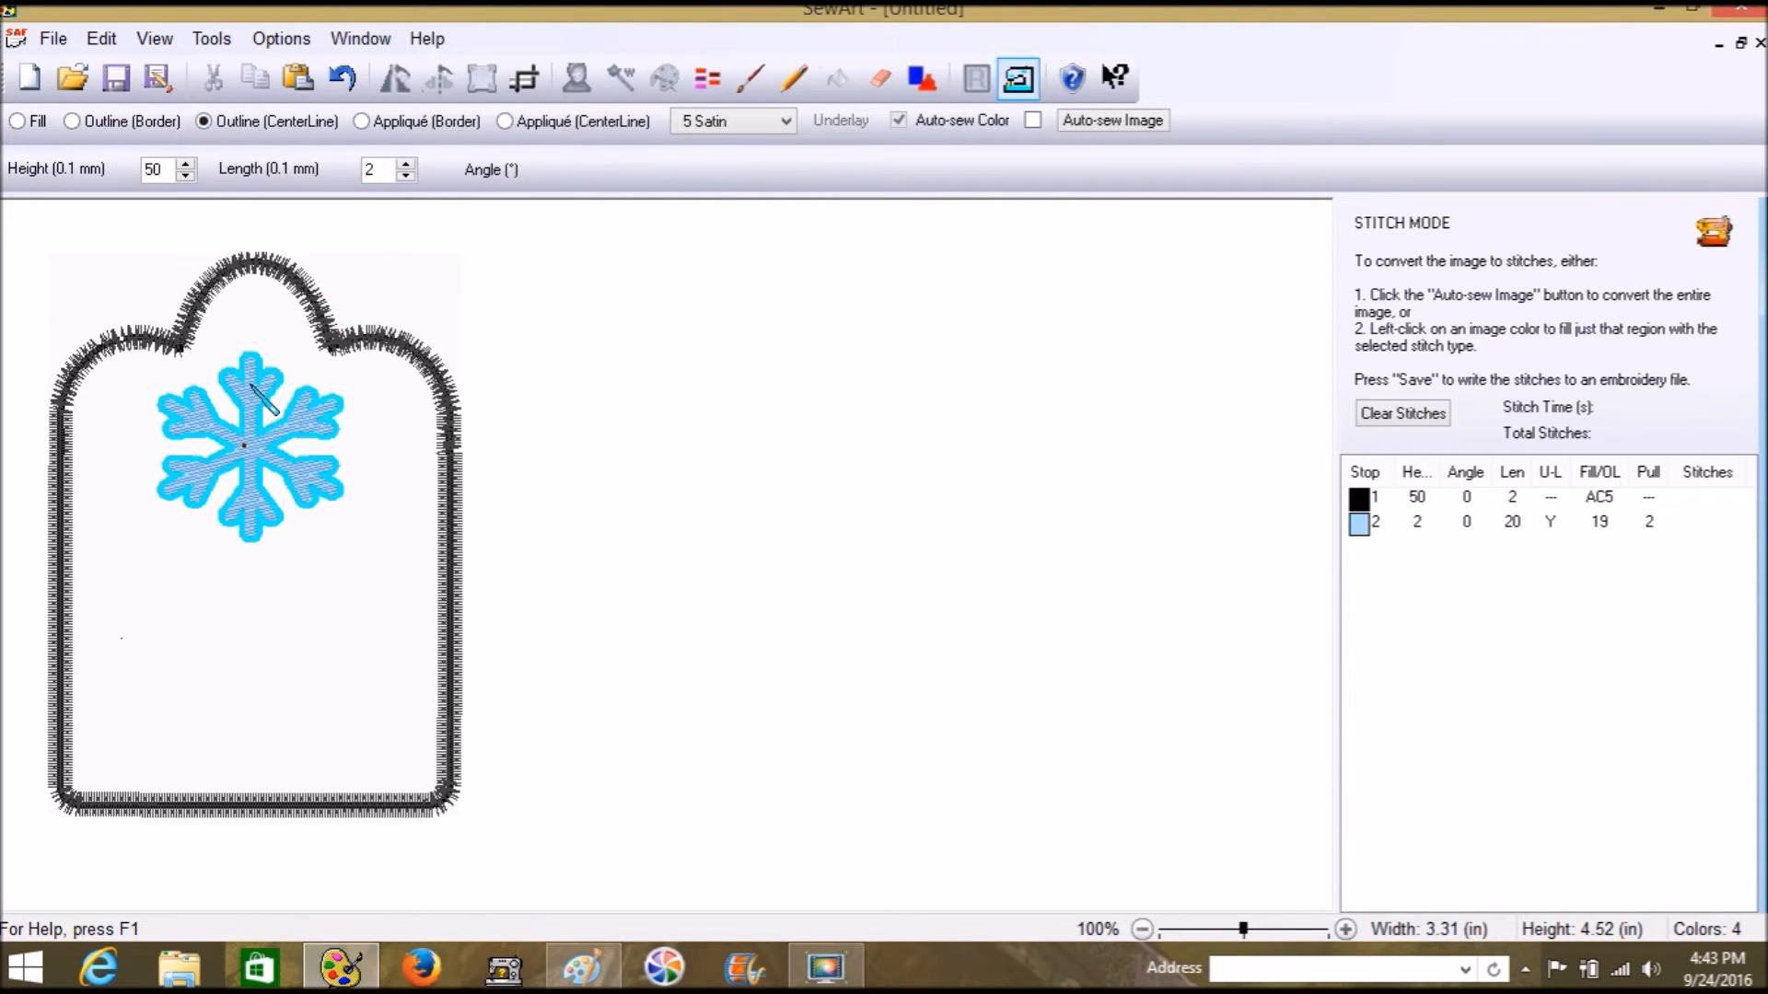
double_click(159, 170)
text(30)
click(244, 356)
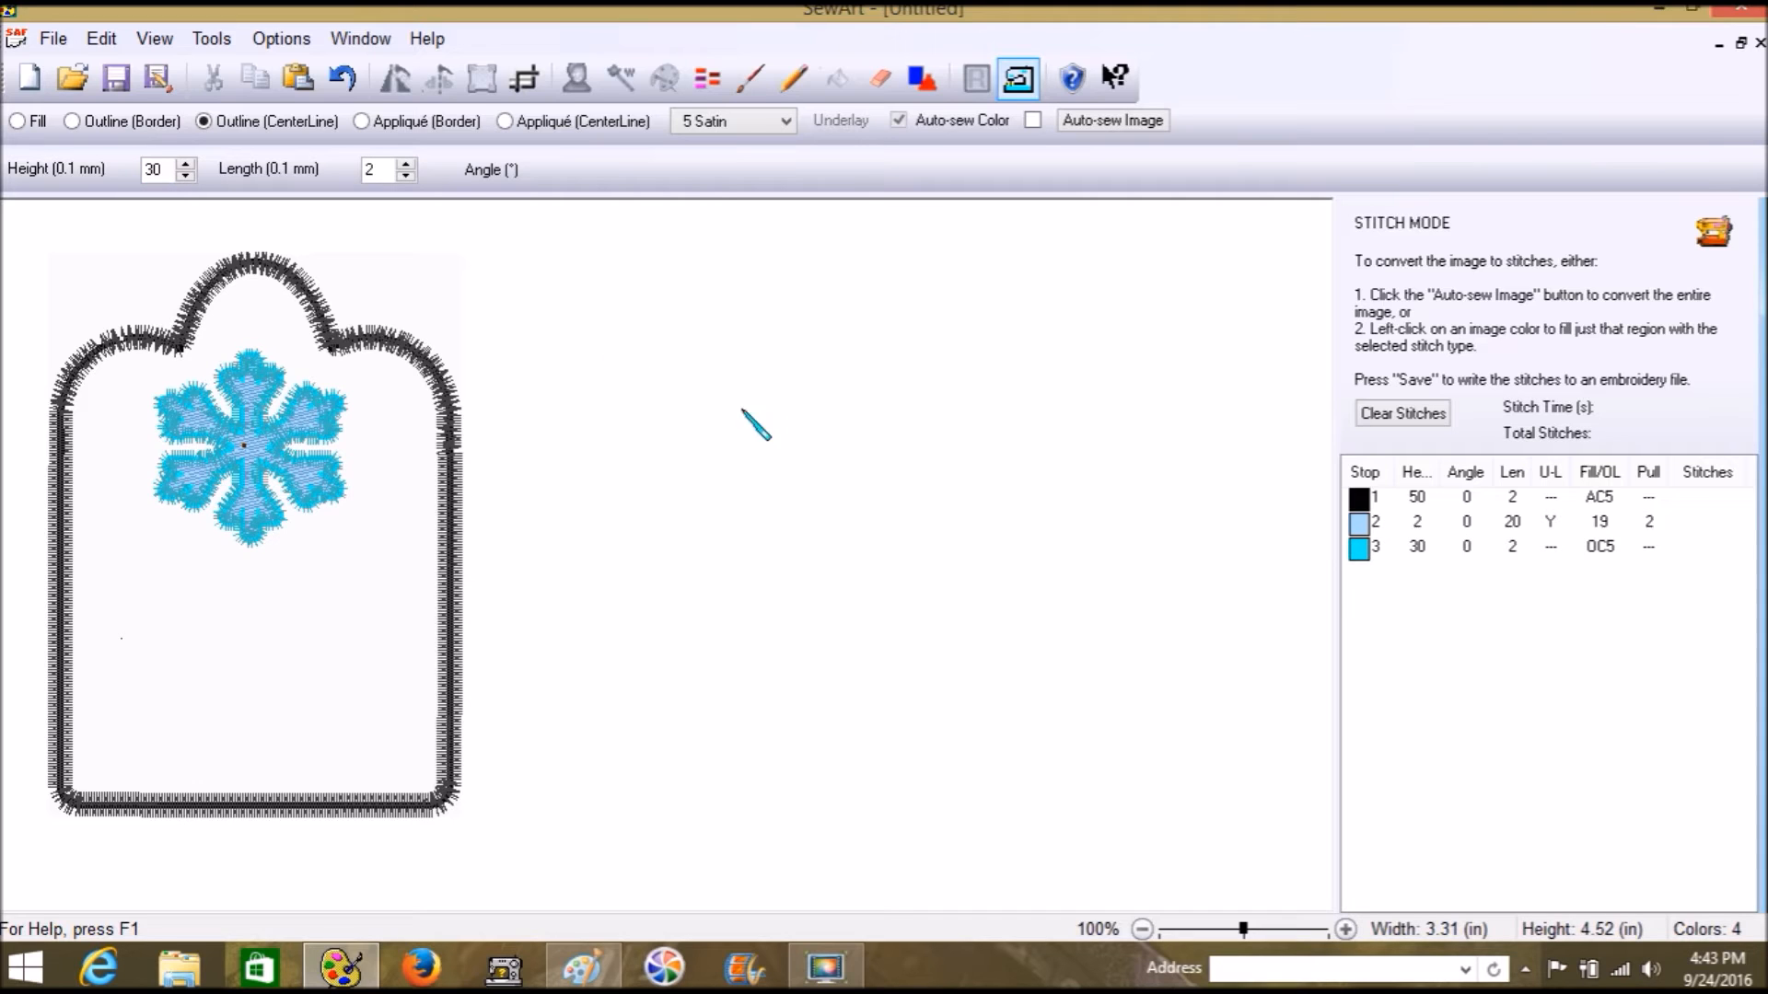
Step: Start saving under a new name and skip the image file to proceed to saving the embroidery file
click(53, 39)
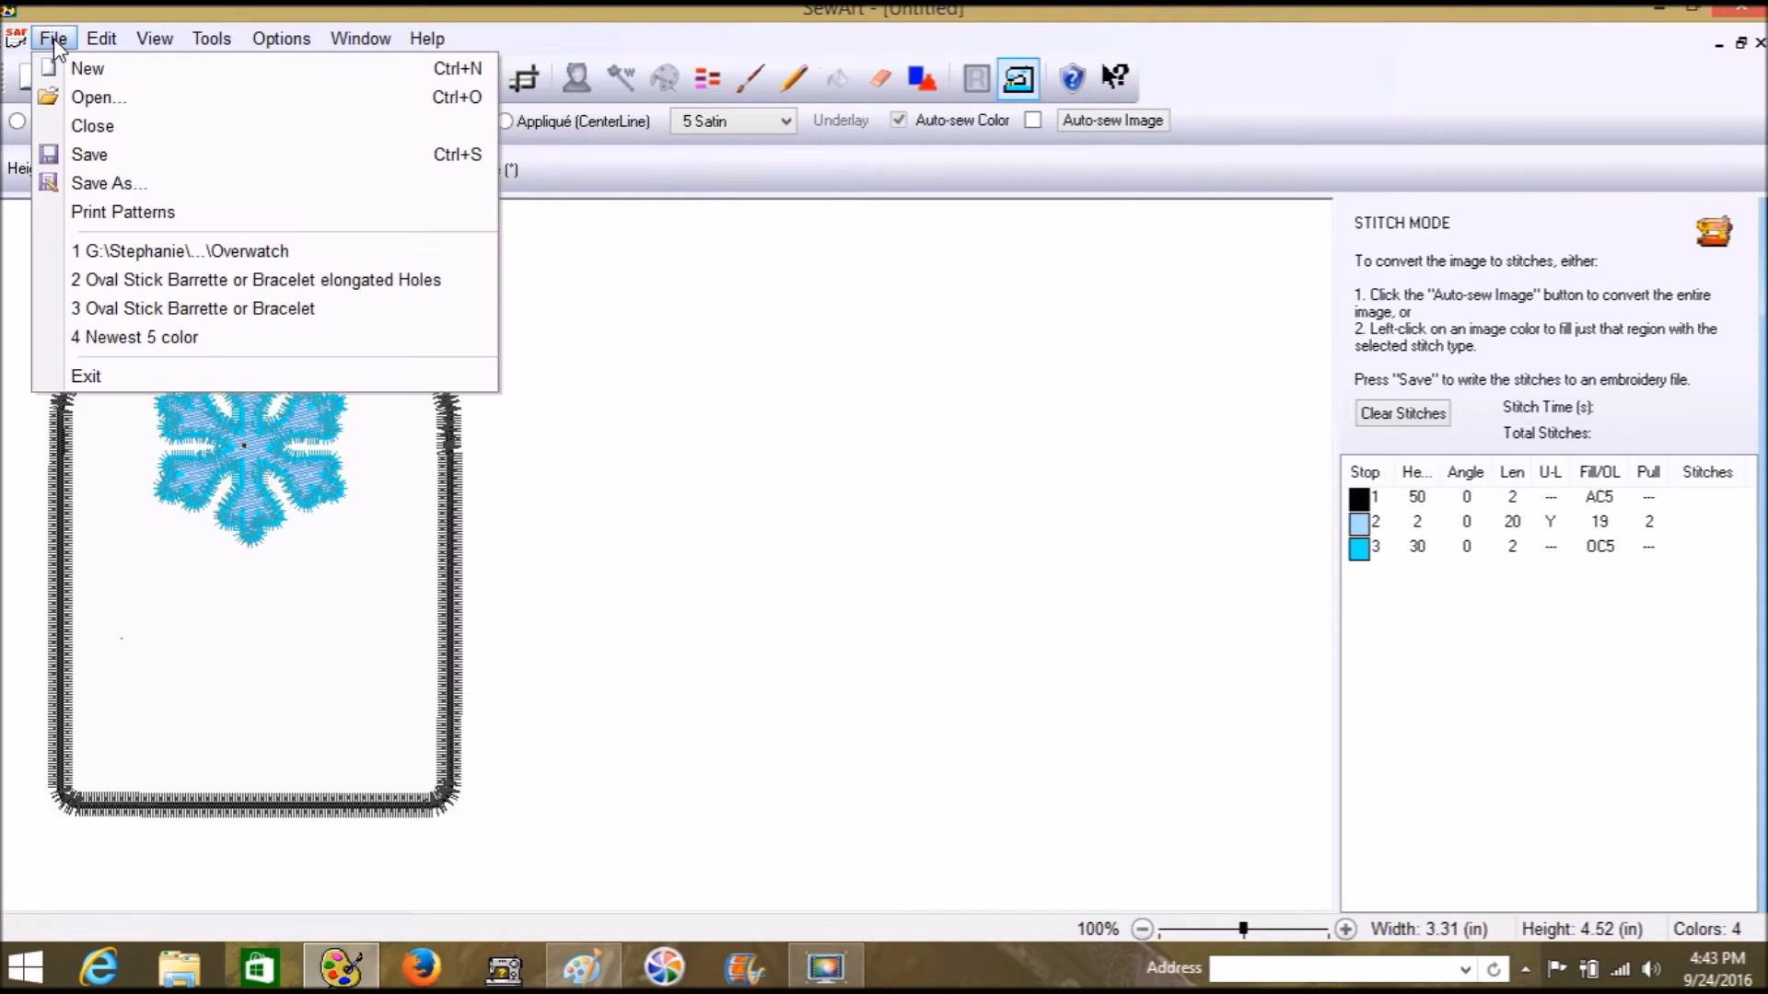
click(109, 184)
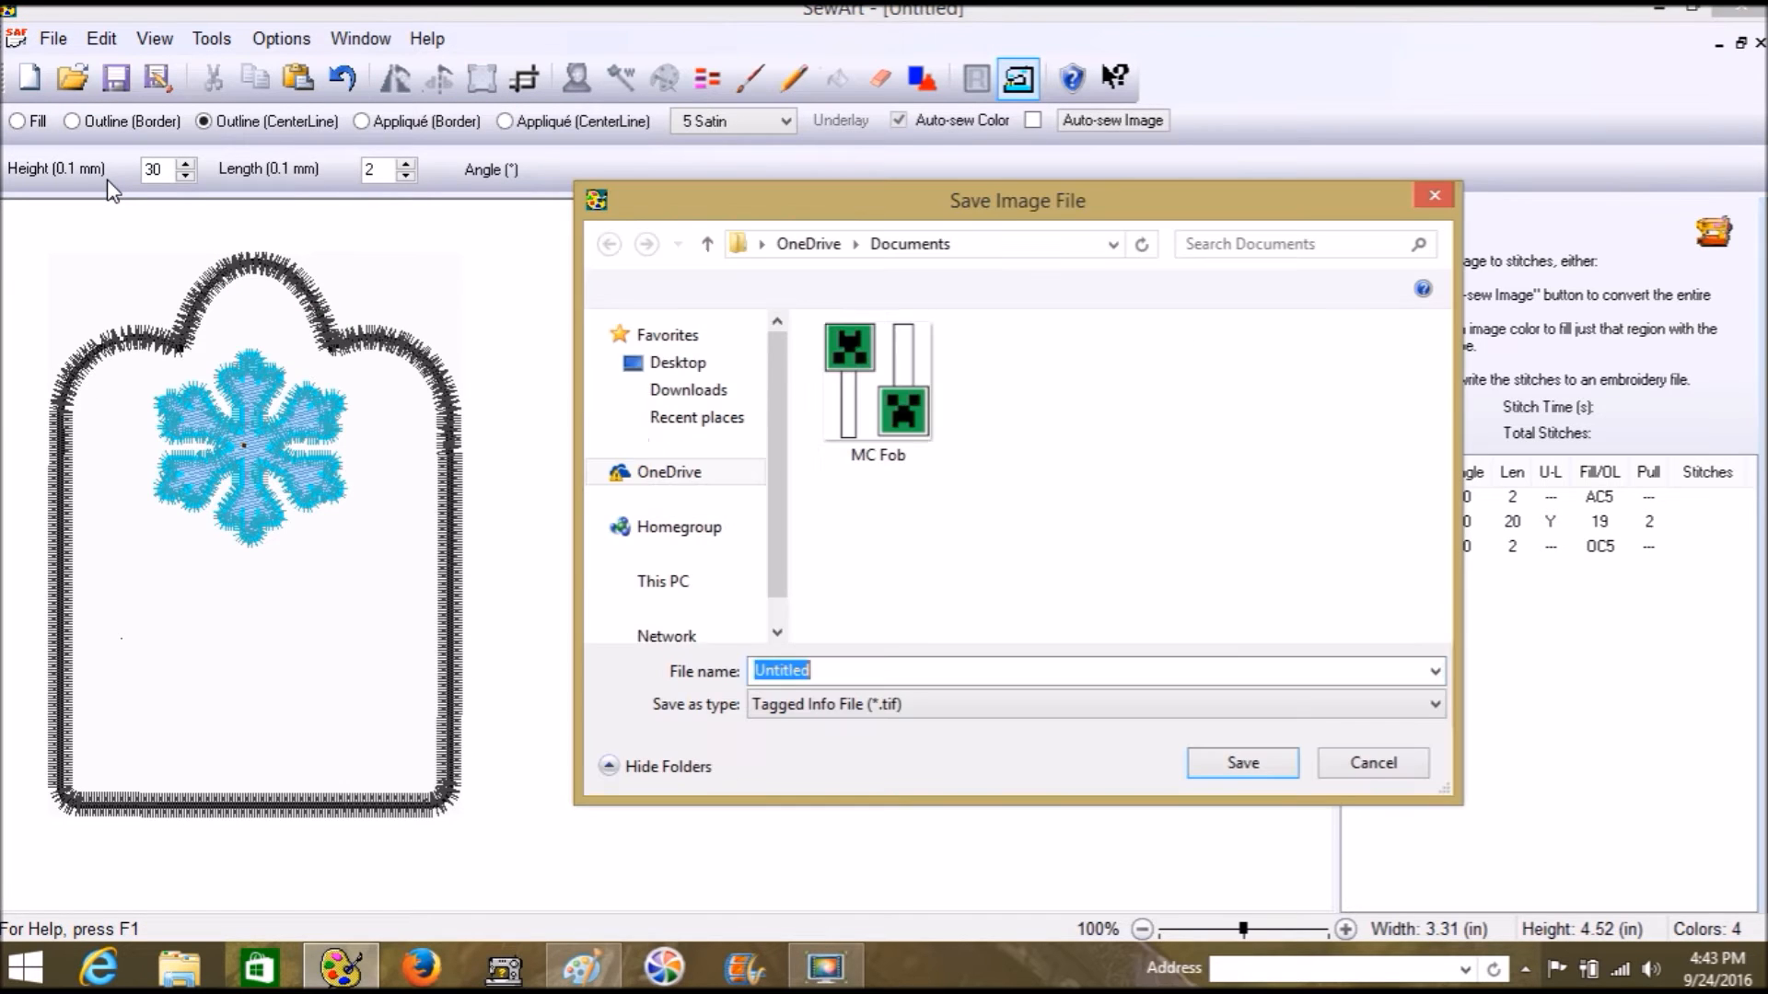
click(1387, 768)
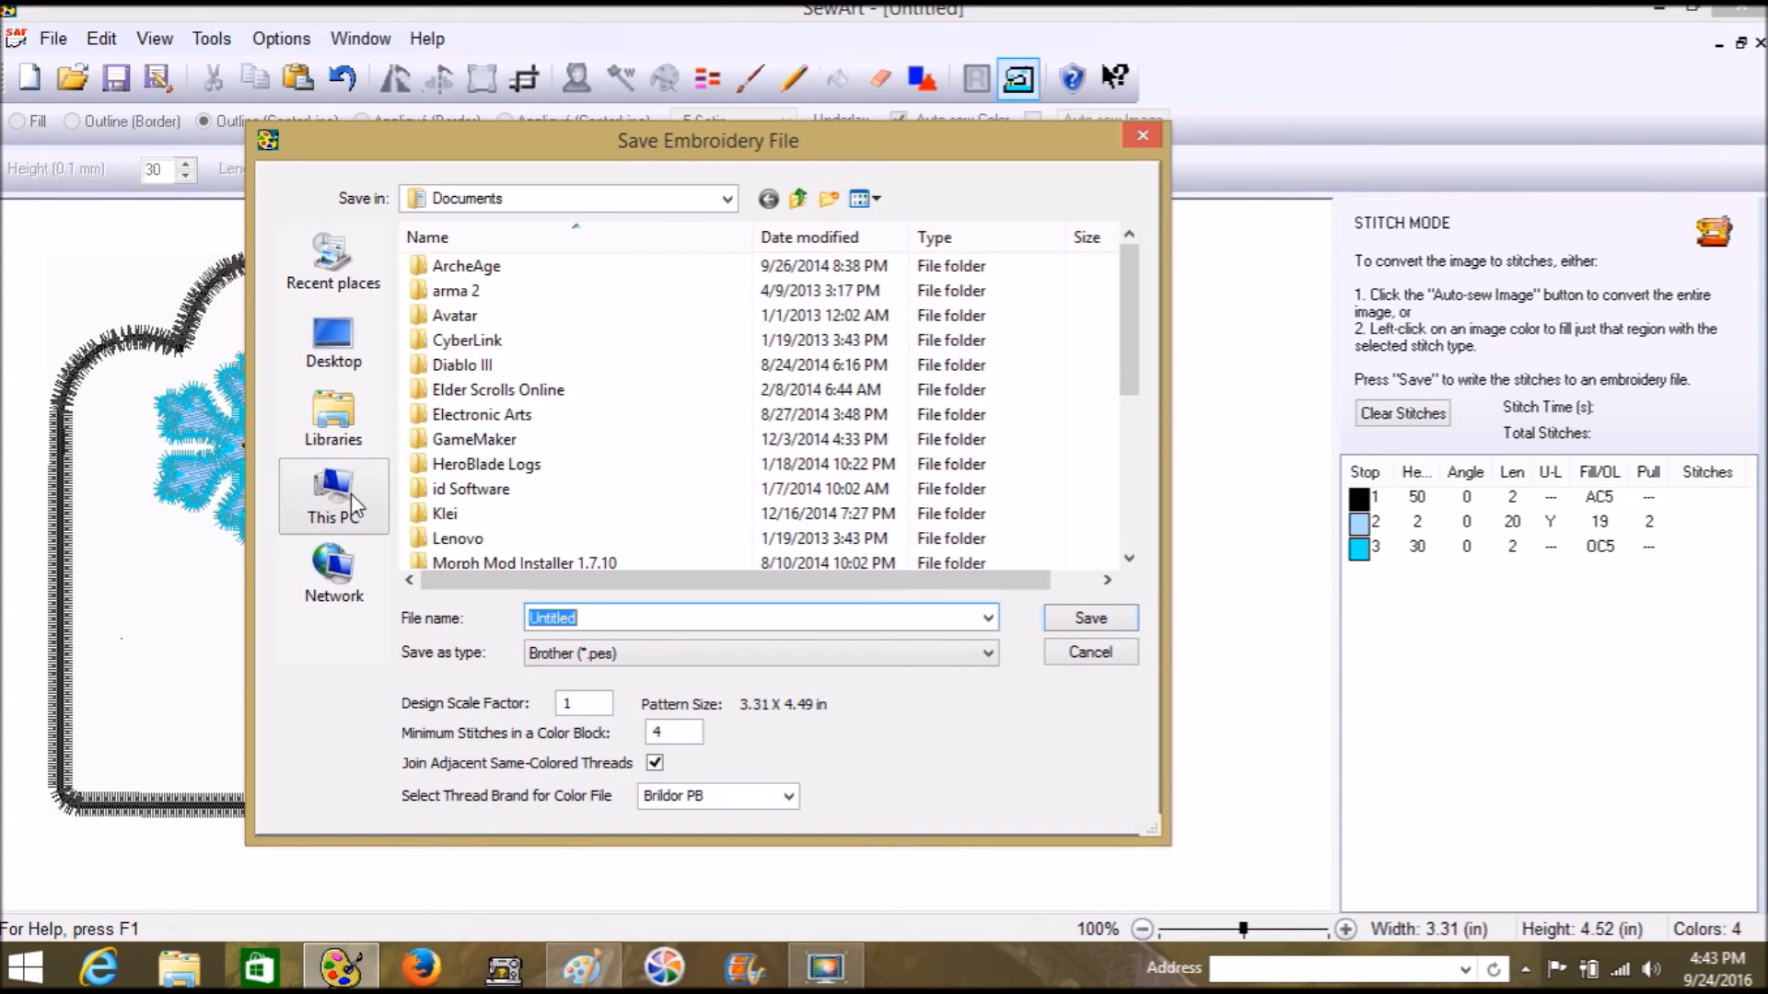
Step: Choose the Desktop folder as the save location and name the Brother PES file Snowflake Gift Tag
click(357, 356)
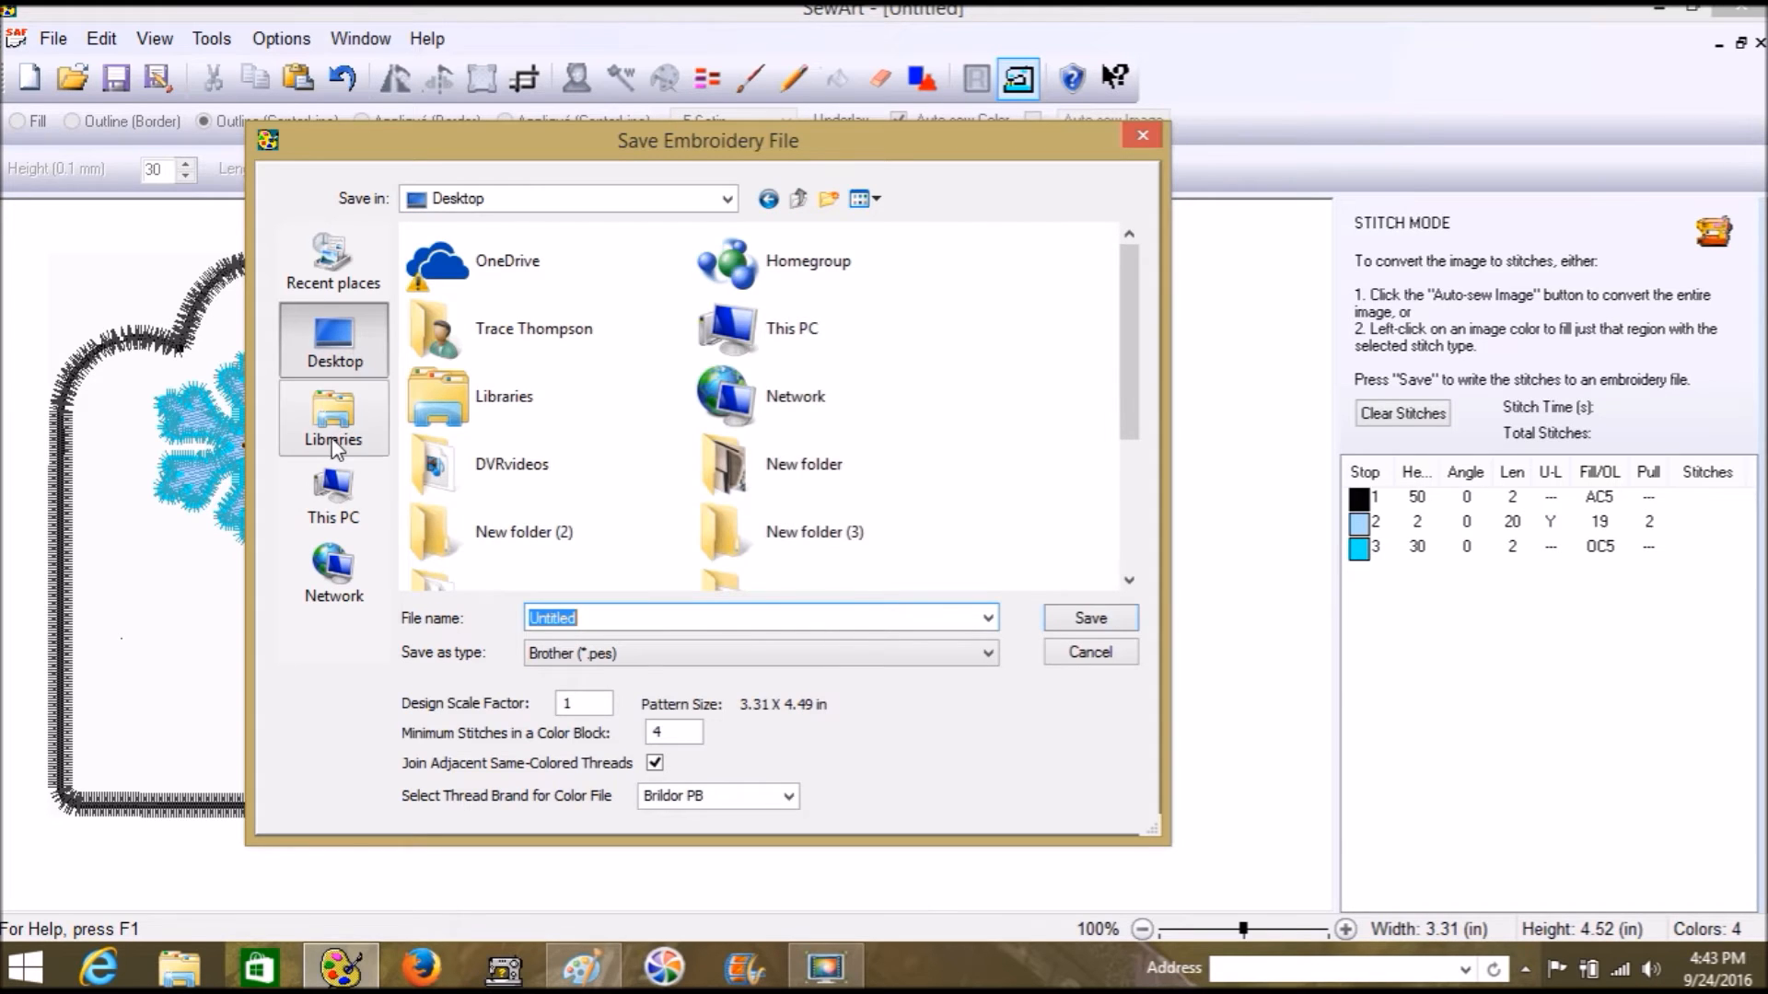
click(346, 518)
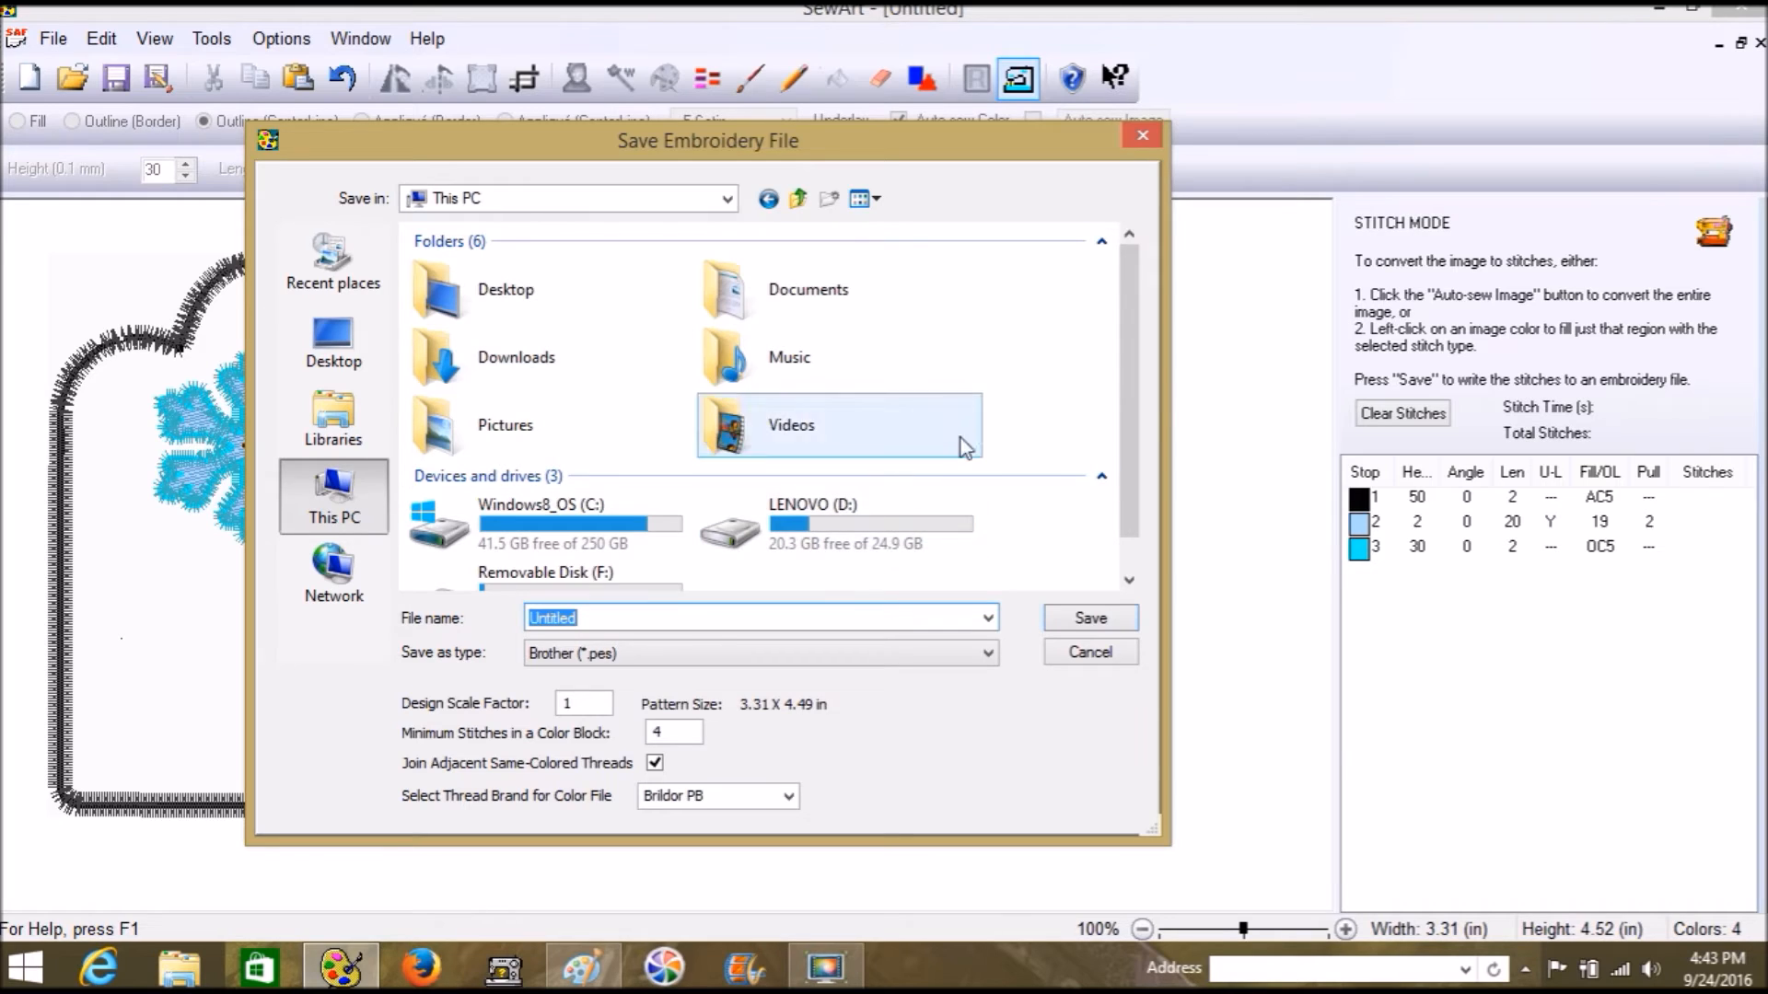
scroll(1138, 439, down, 1)
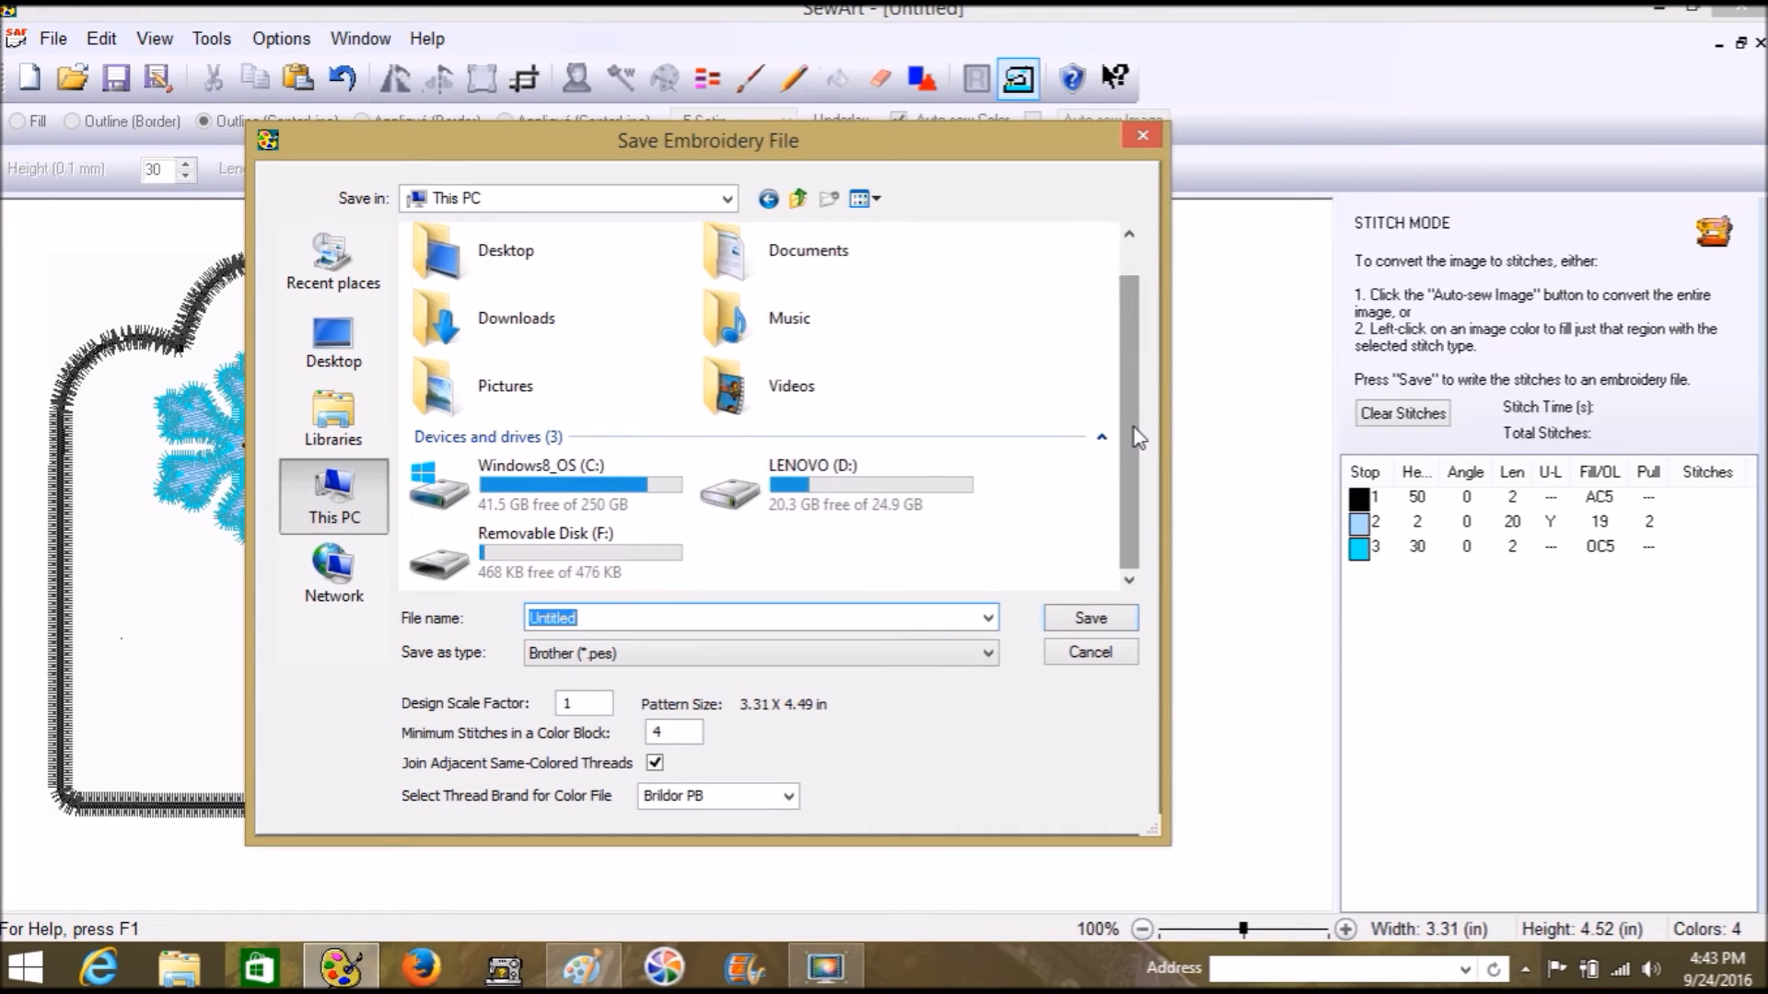
scroll(1138, 374, up, 1)
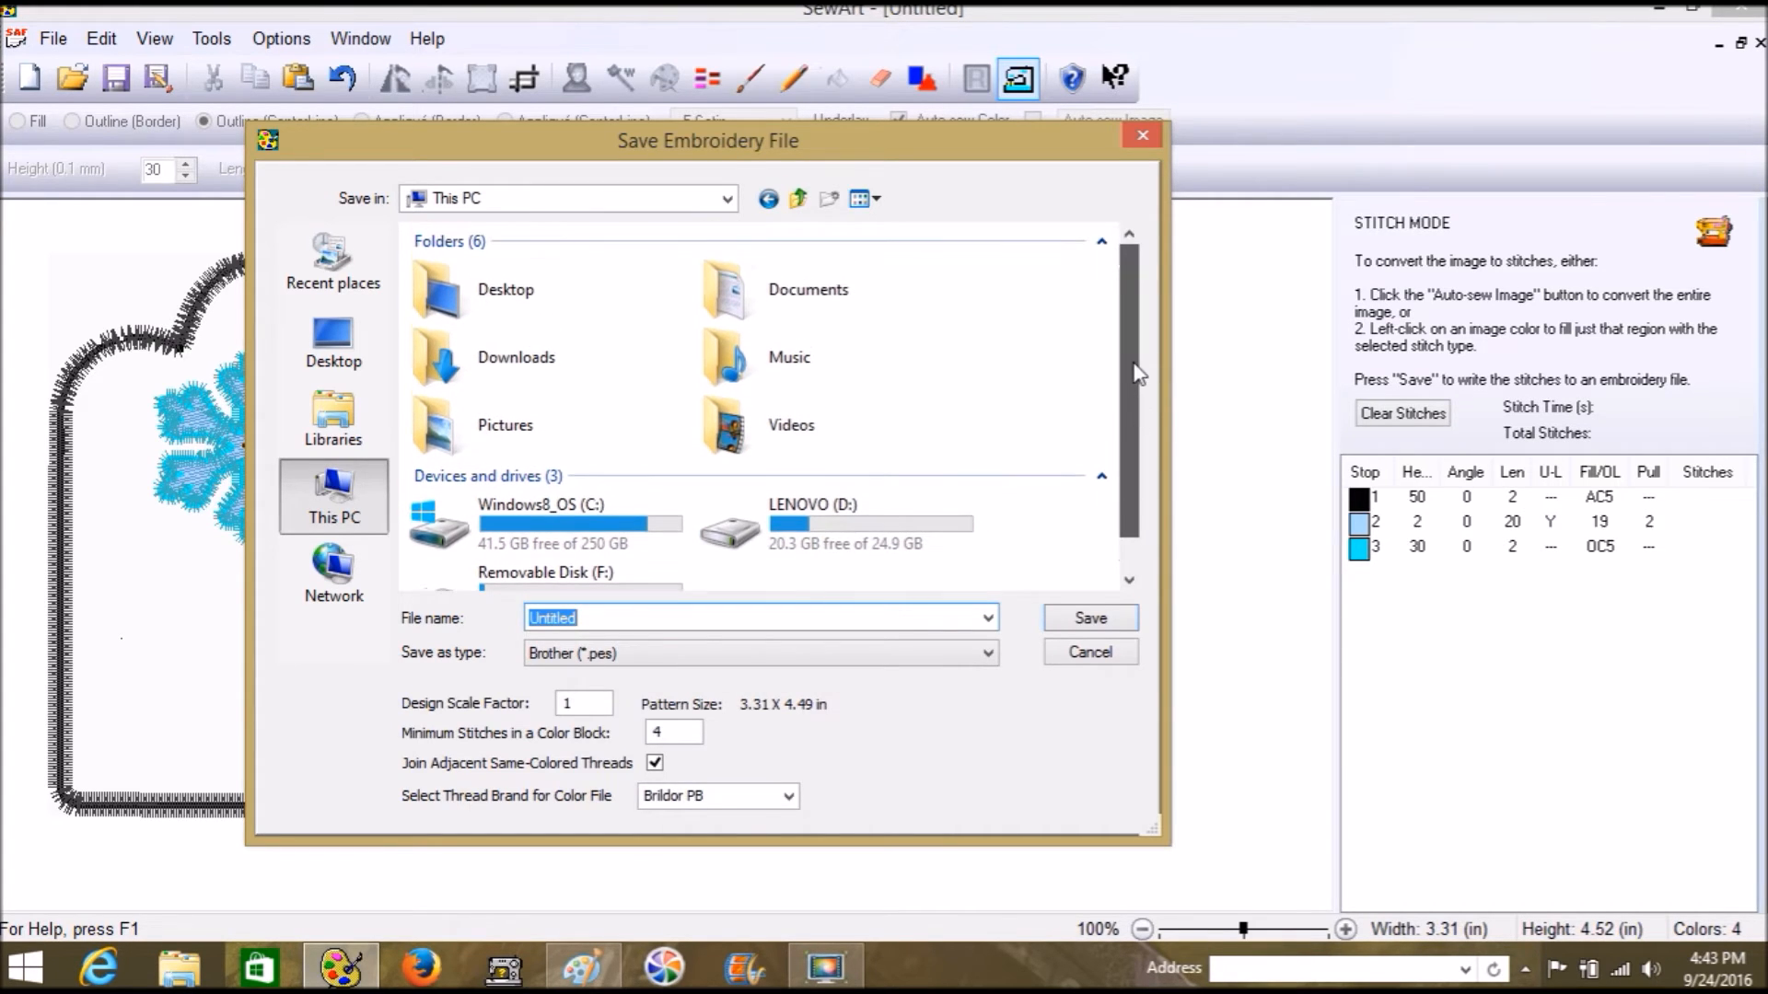
click(457, 289)
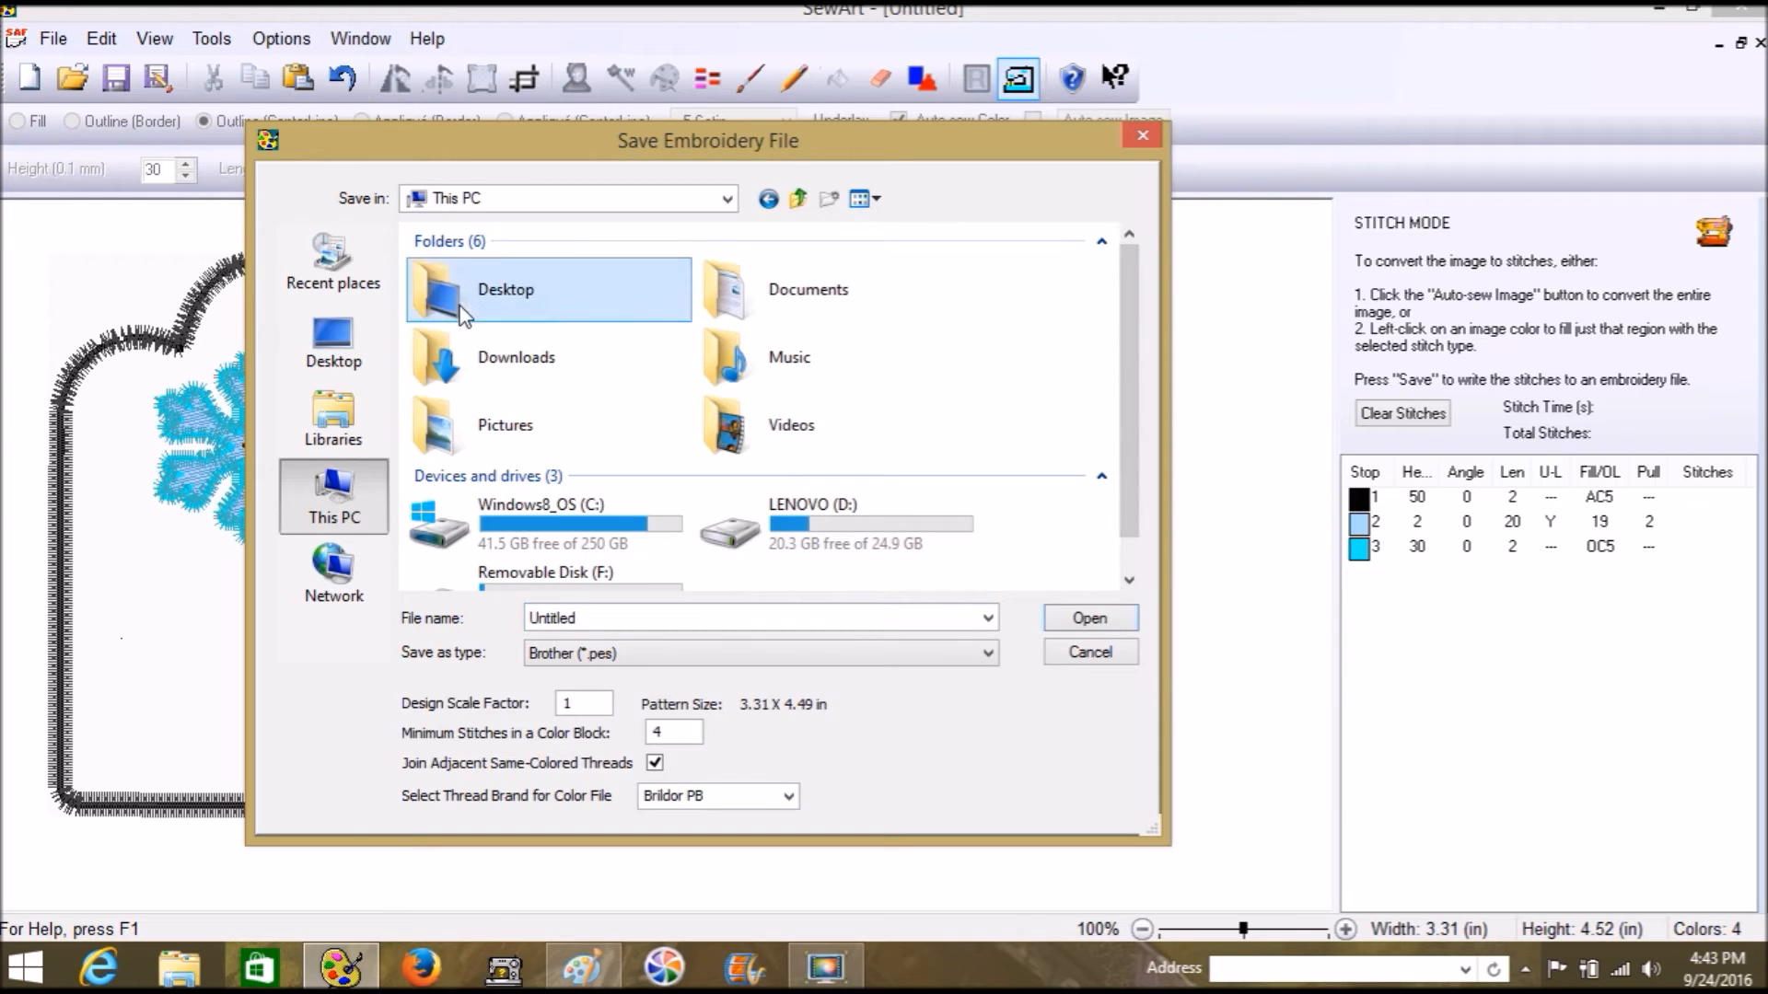
double_click(635, 300)
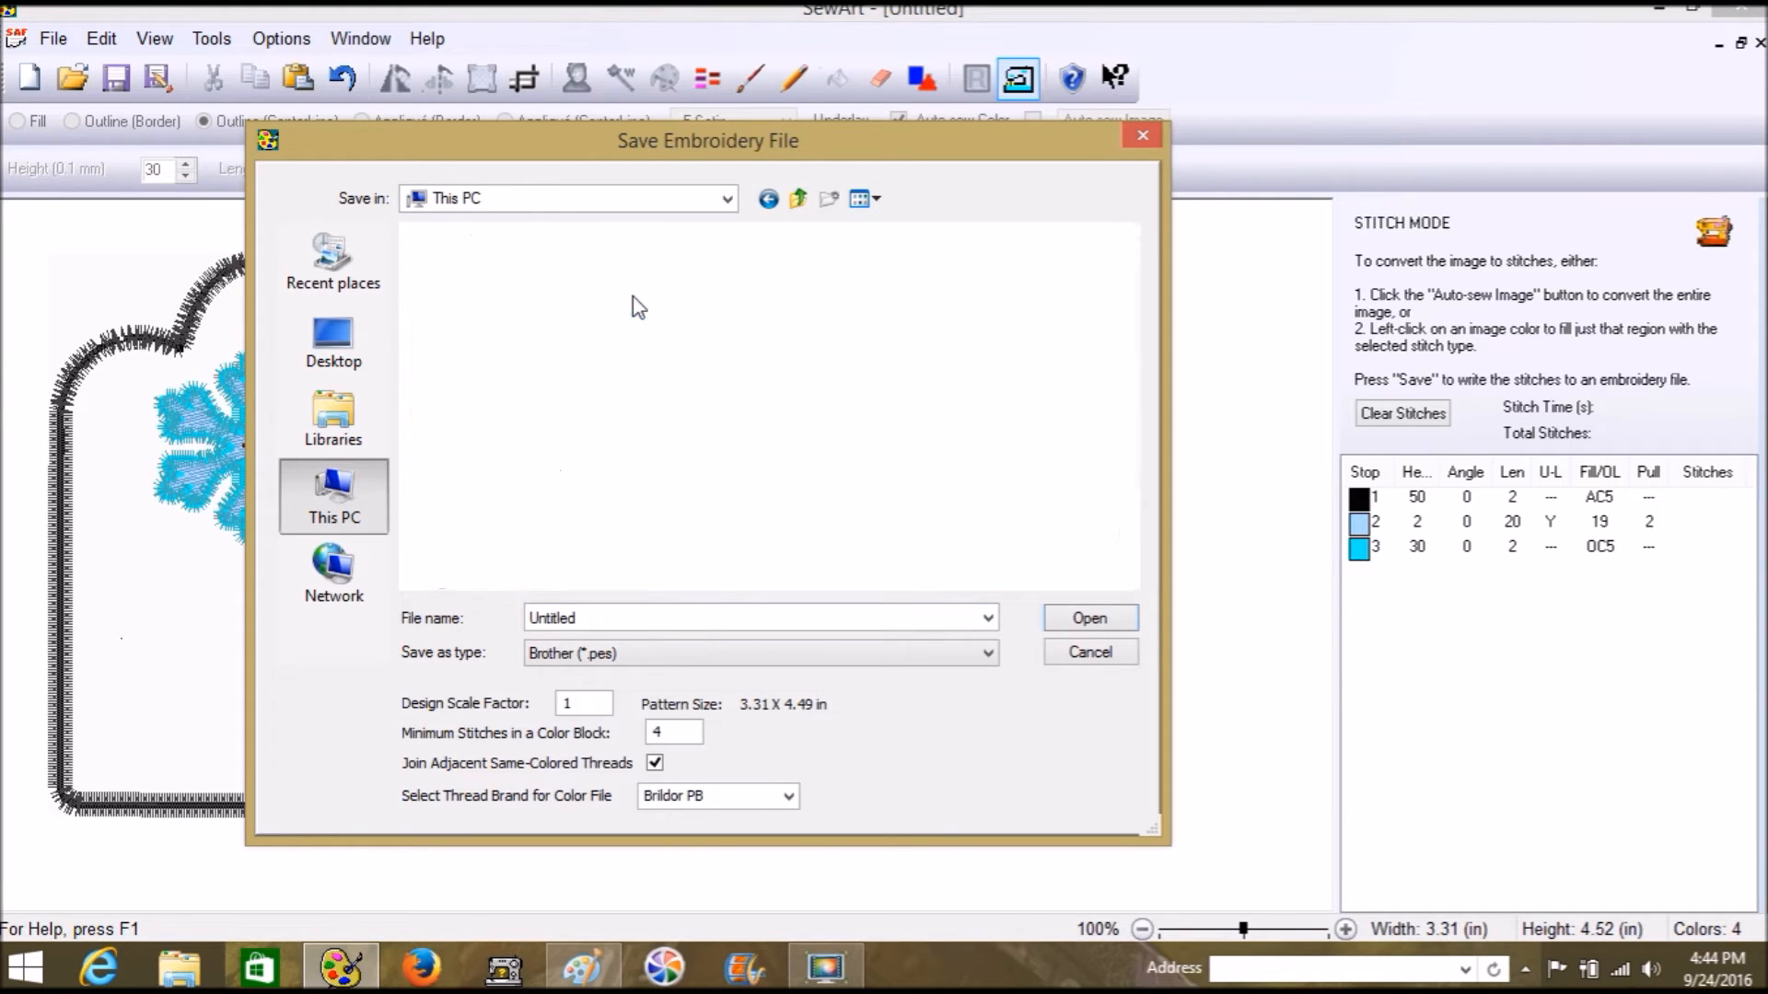
double_click(705, 623)
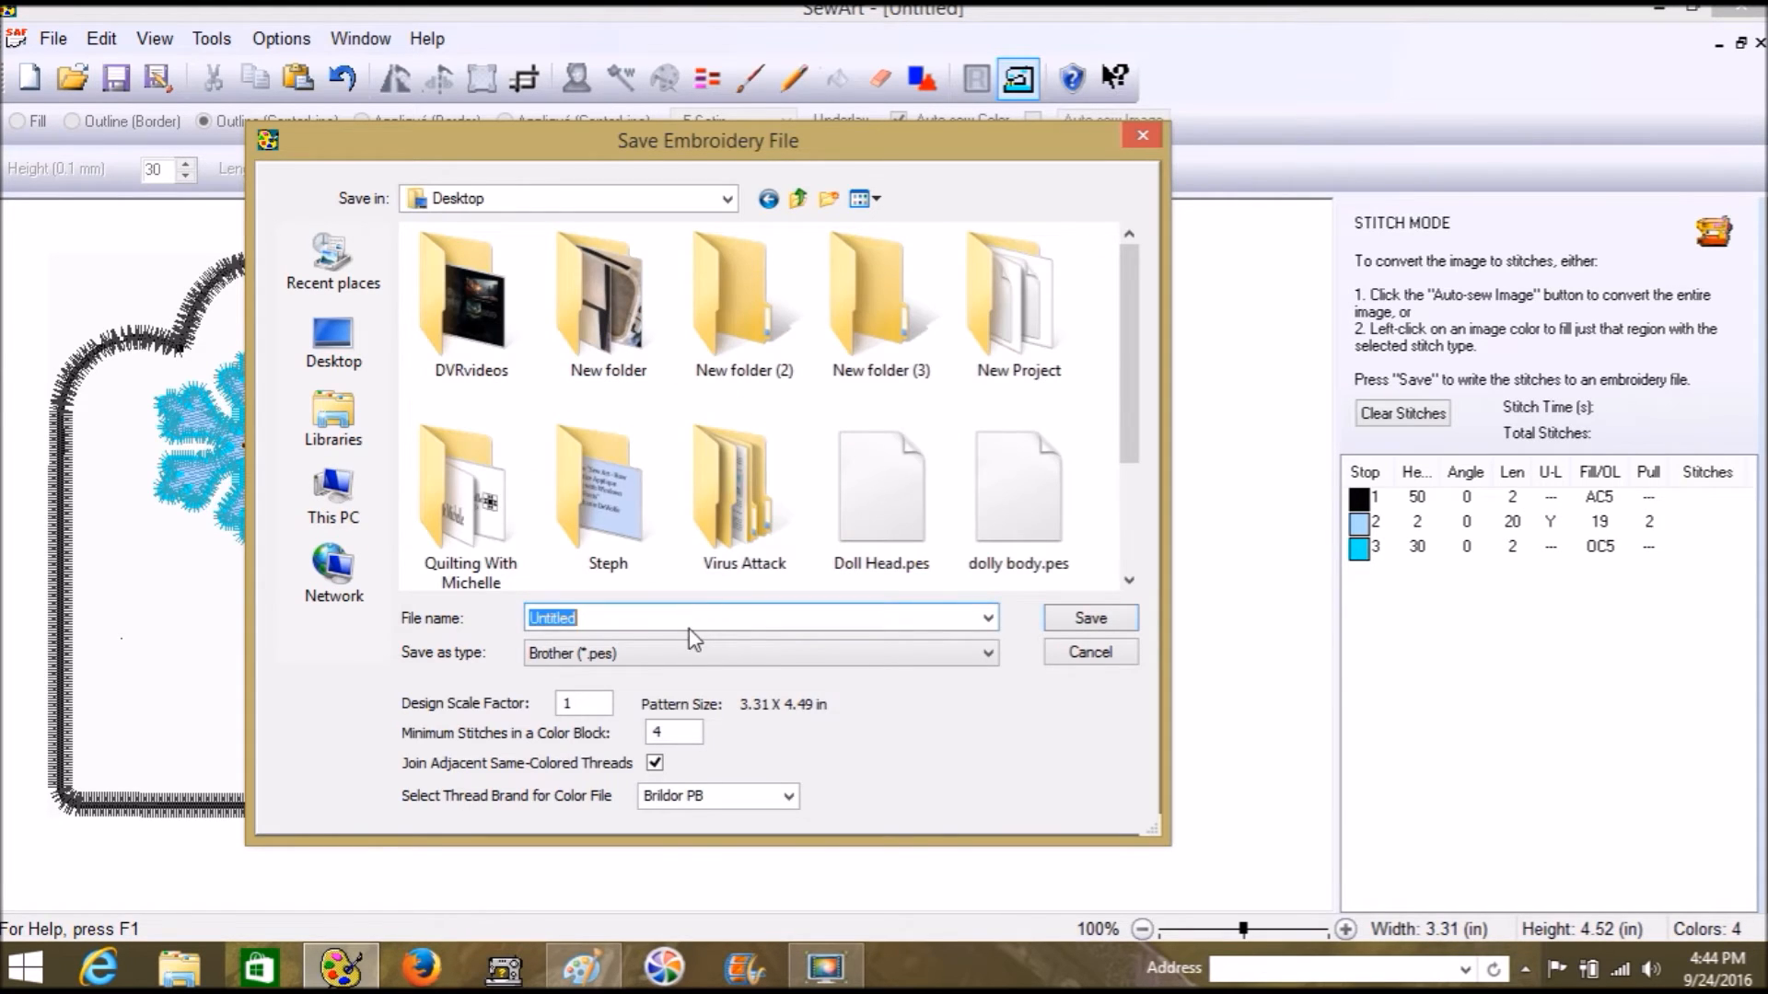
text(Snowflake Gift Tag)
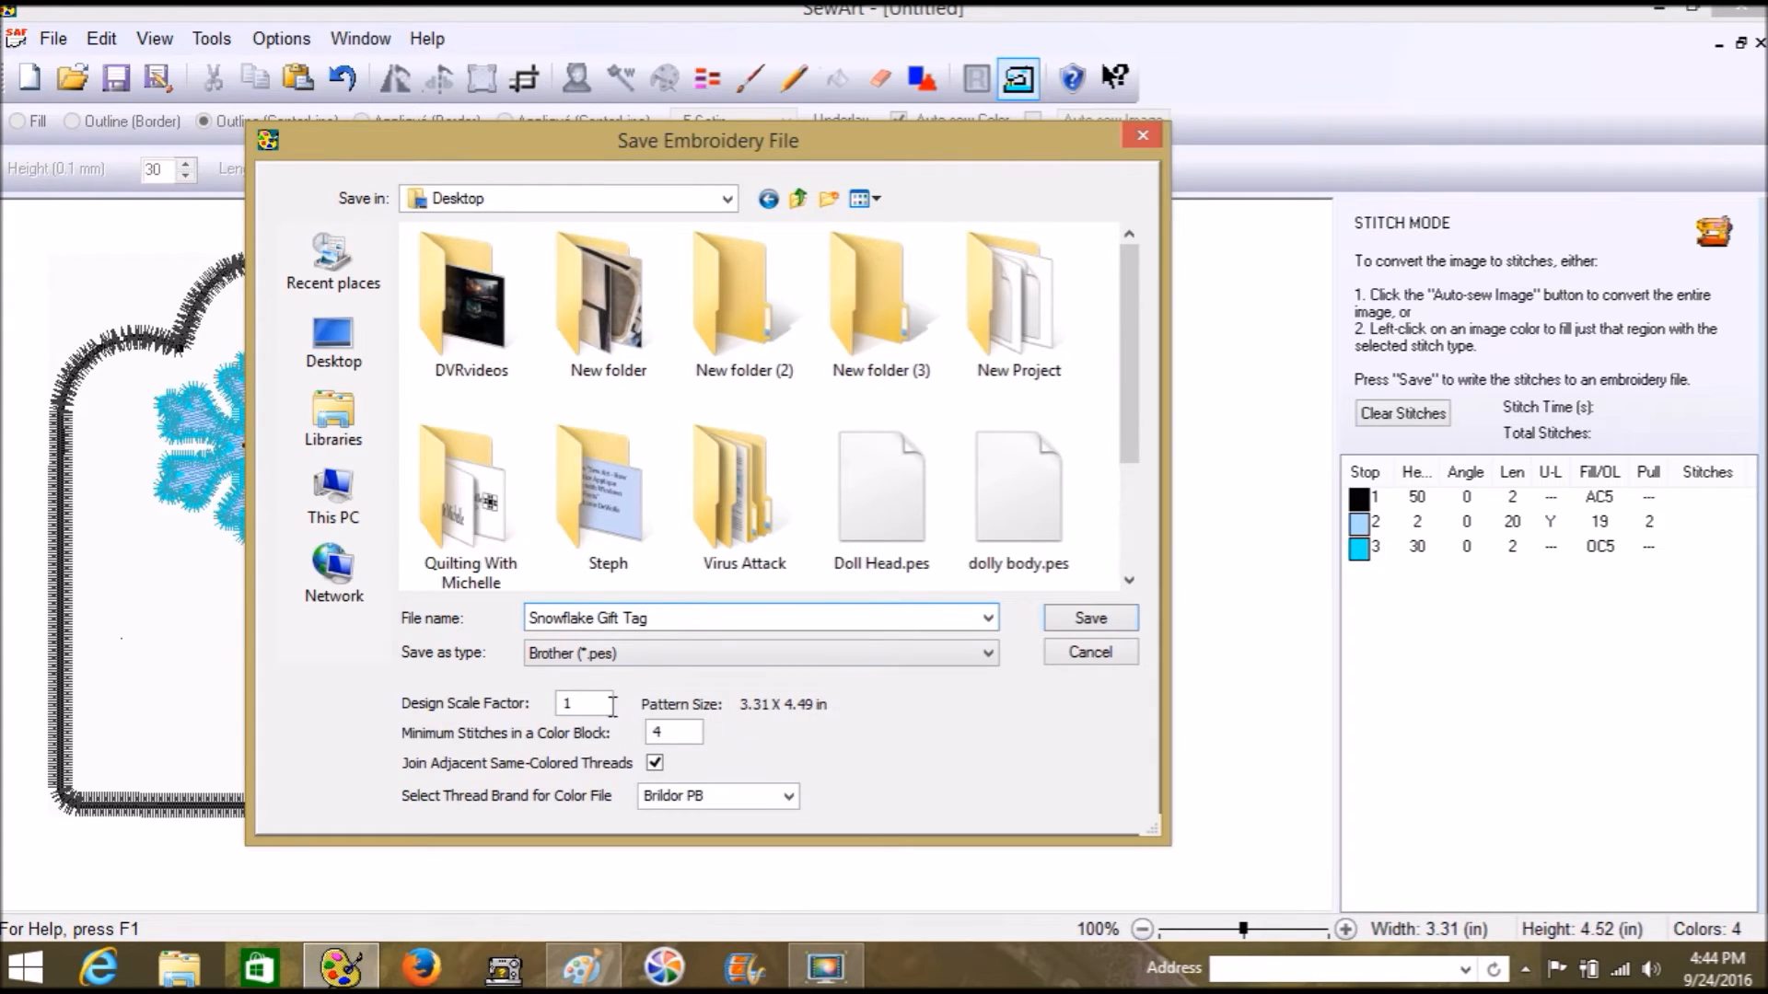
Step: Set the design scale factor for the saved embroidery file to .87
drag(572, 705, 540, 704)
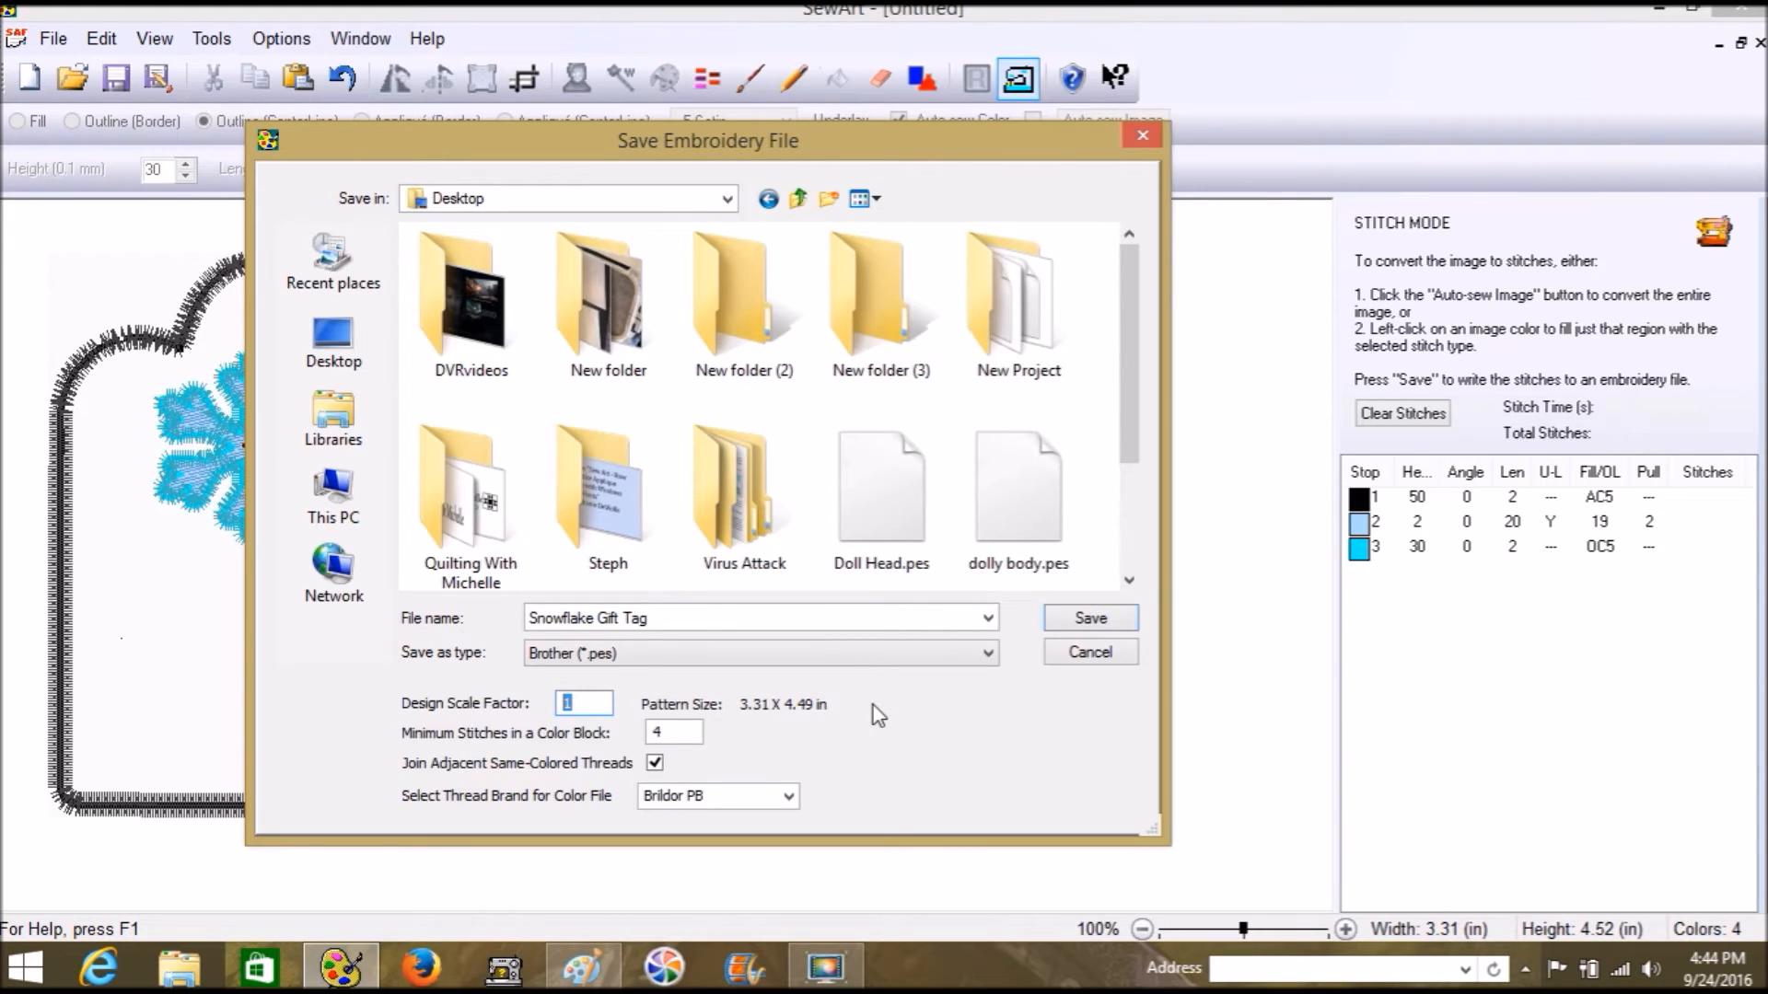
text(.8)
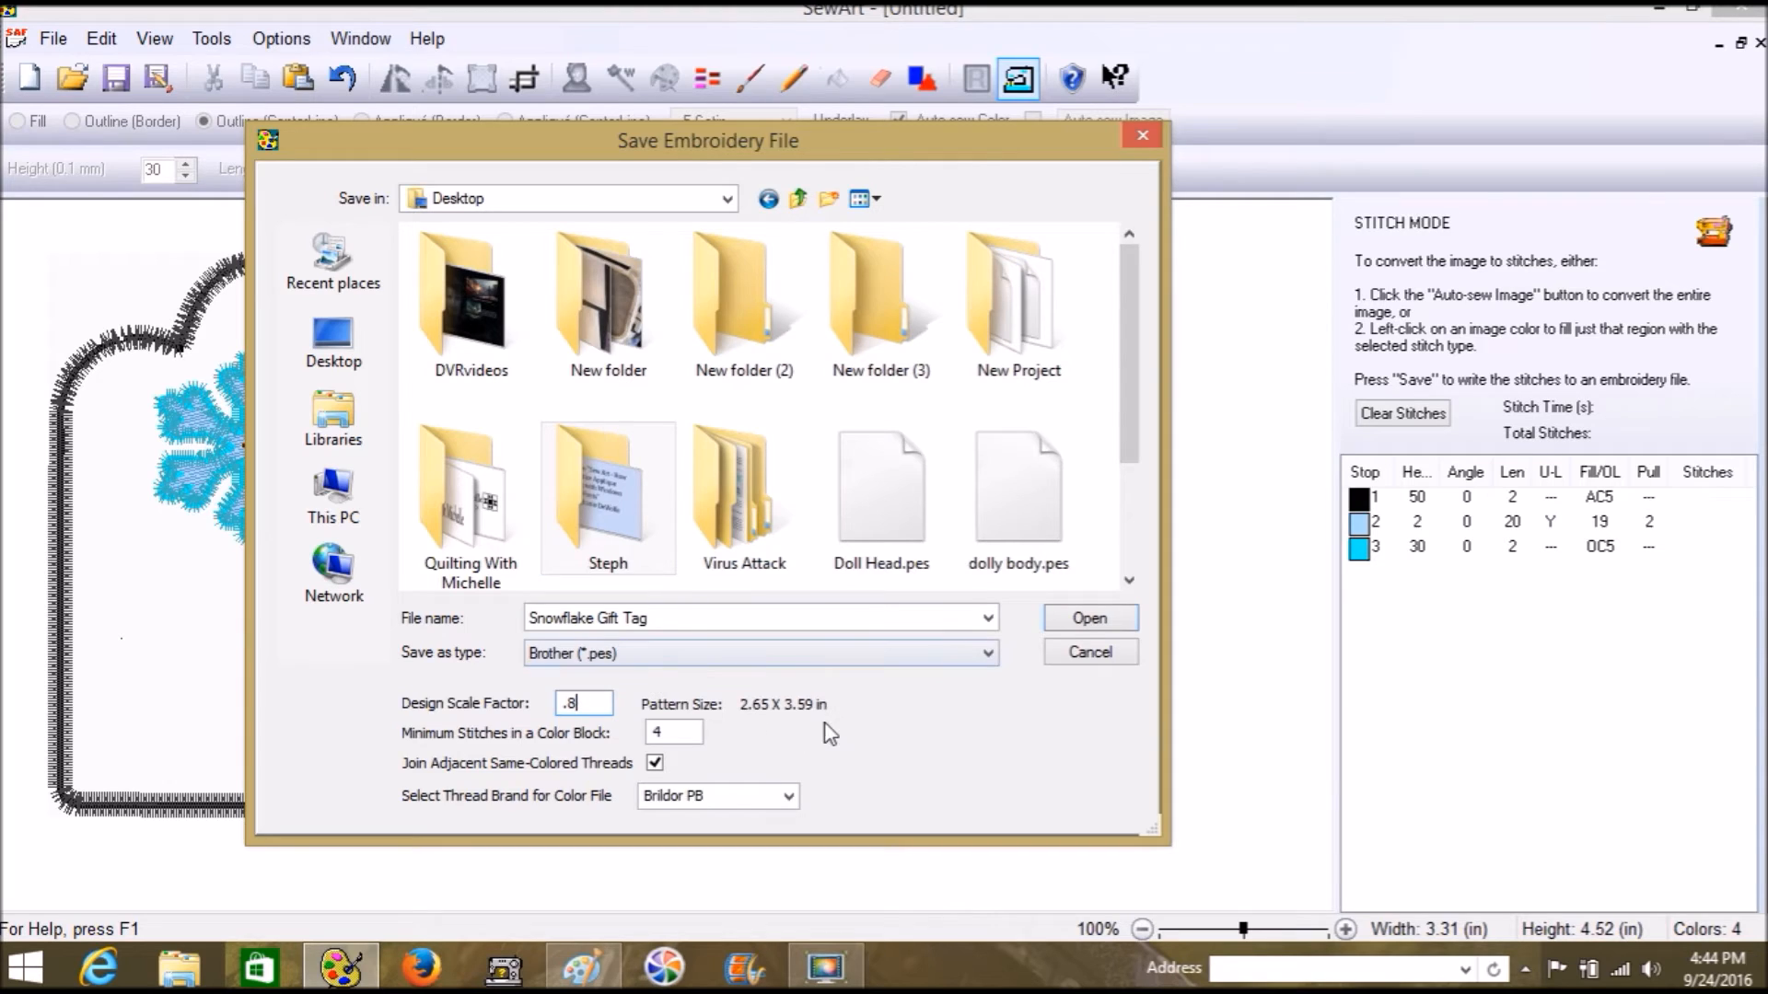
text(1)
text(5)
key(BackSpace)
text(8)
key(BackSpace)
text(7)
Step: Return the save location from the opened subfolder to the Desktop and save the embroidery file there
click(1111, 623)
click(1111, 623)
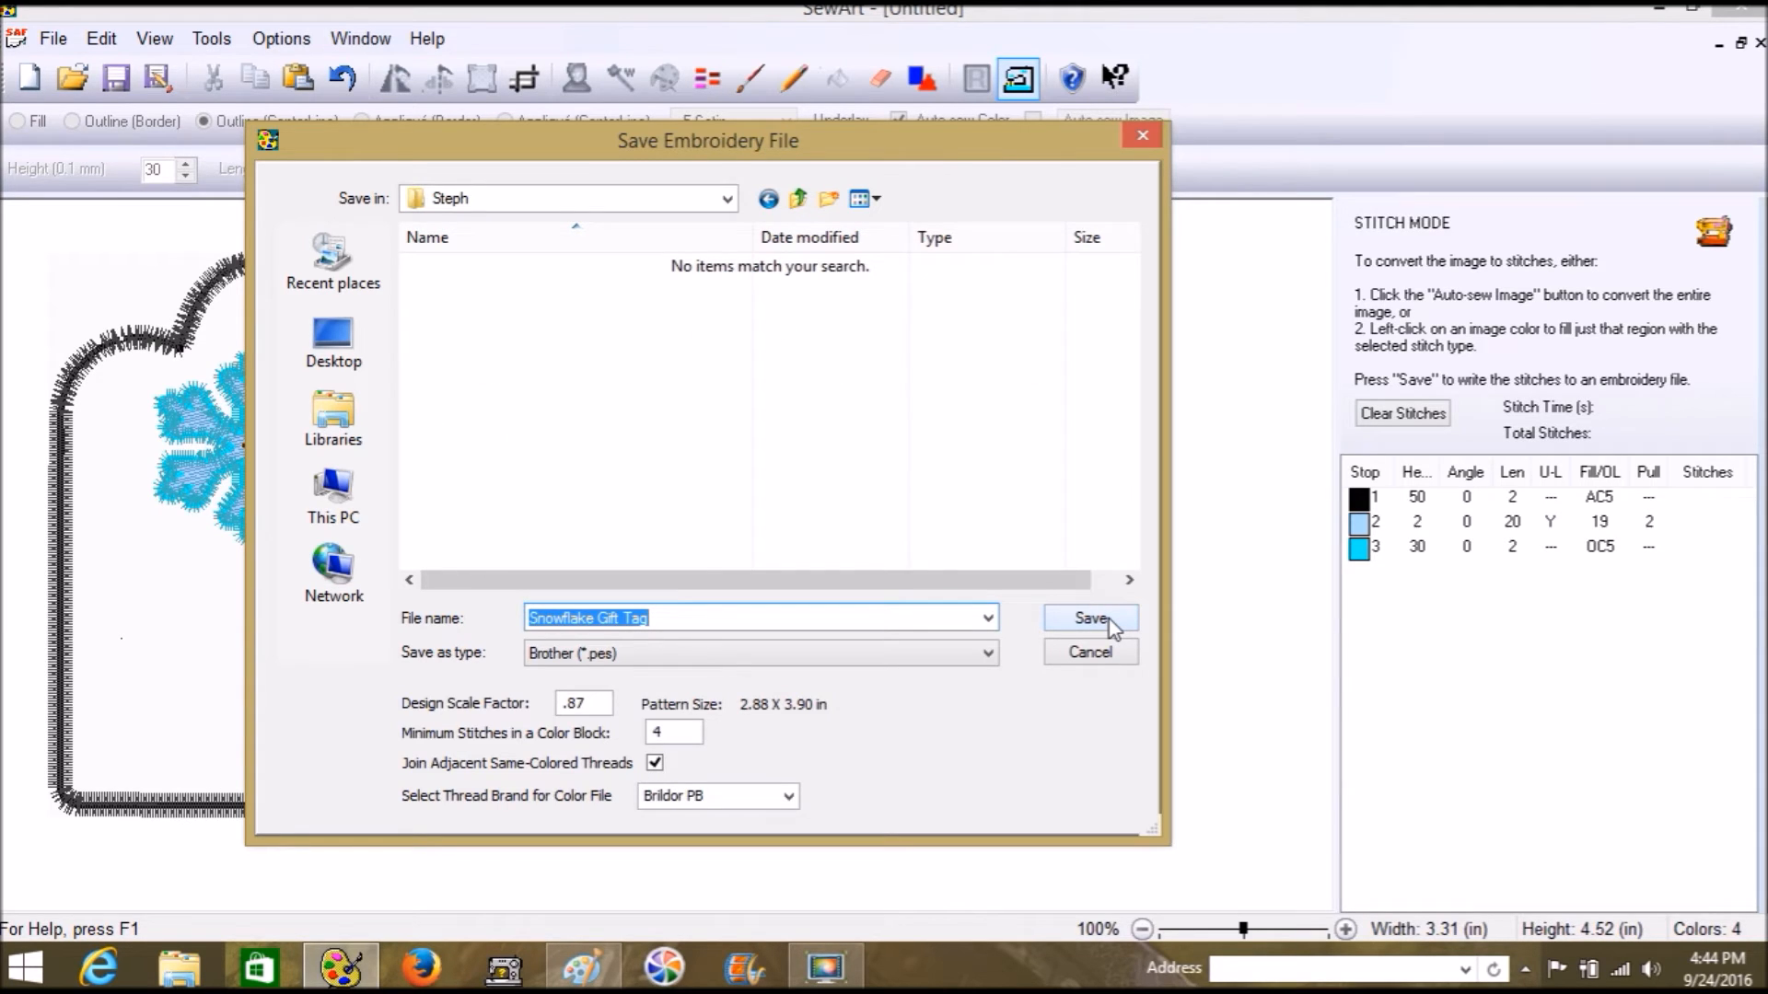
click(727, 201)
click(728, 200)
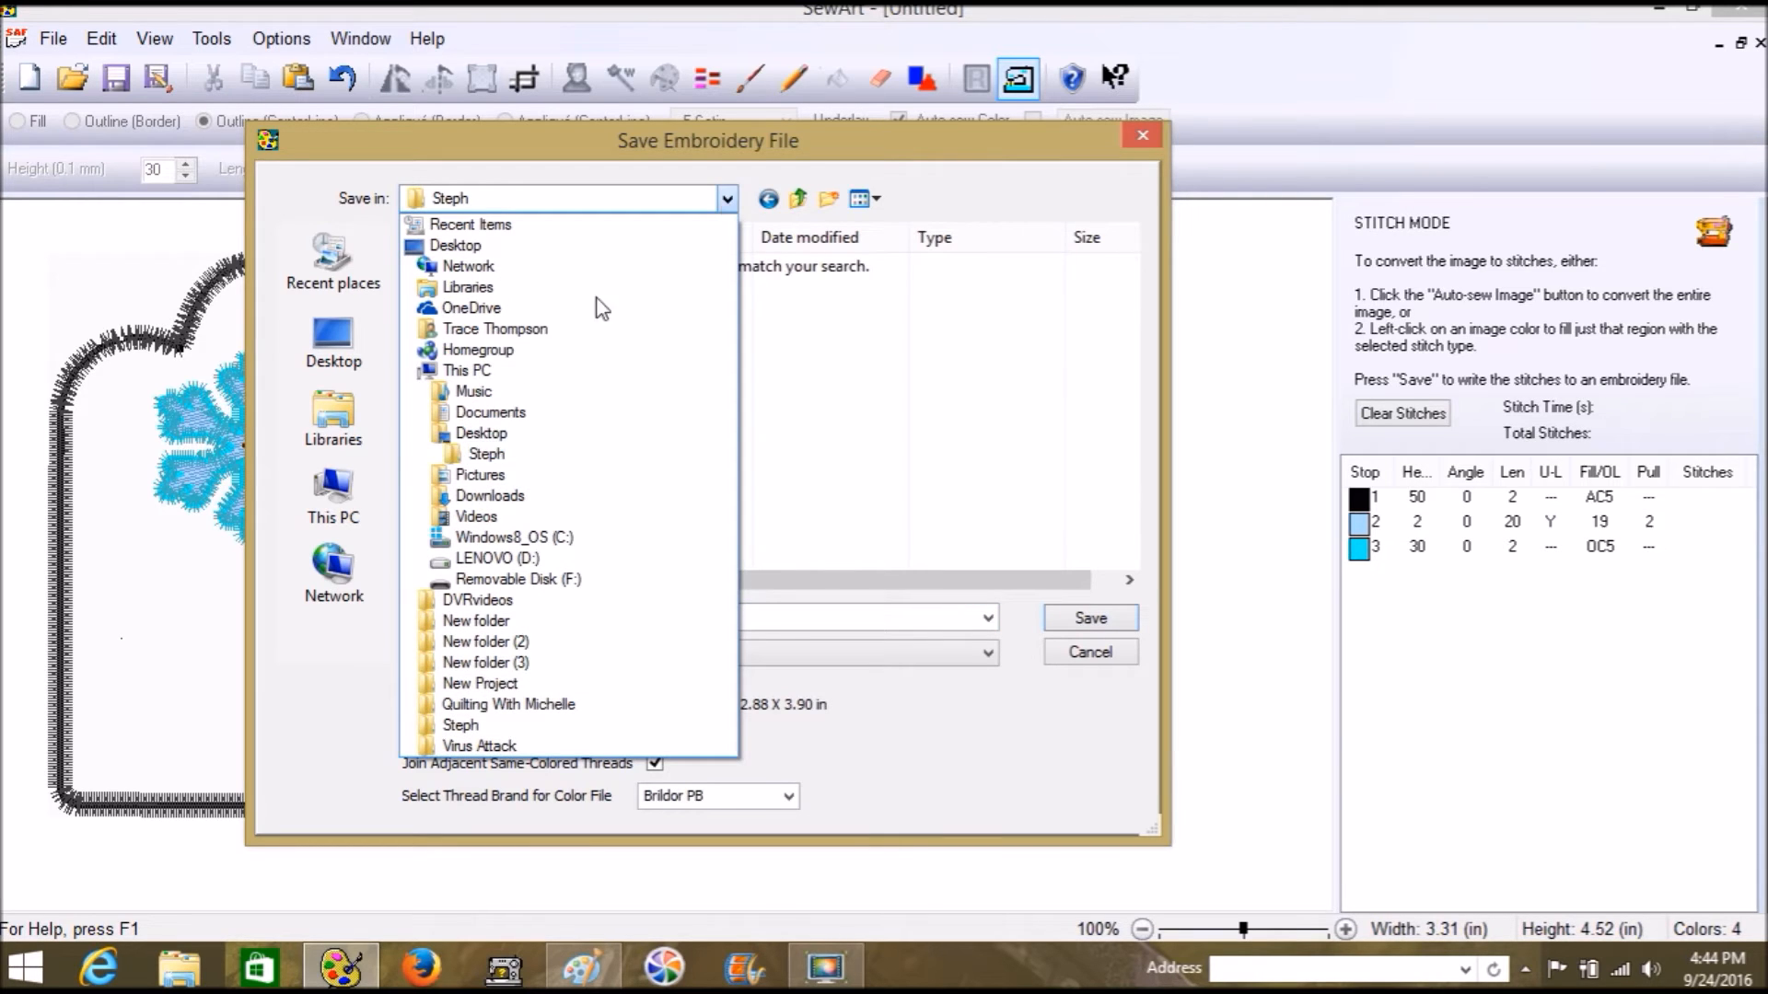
click(481, 432)
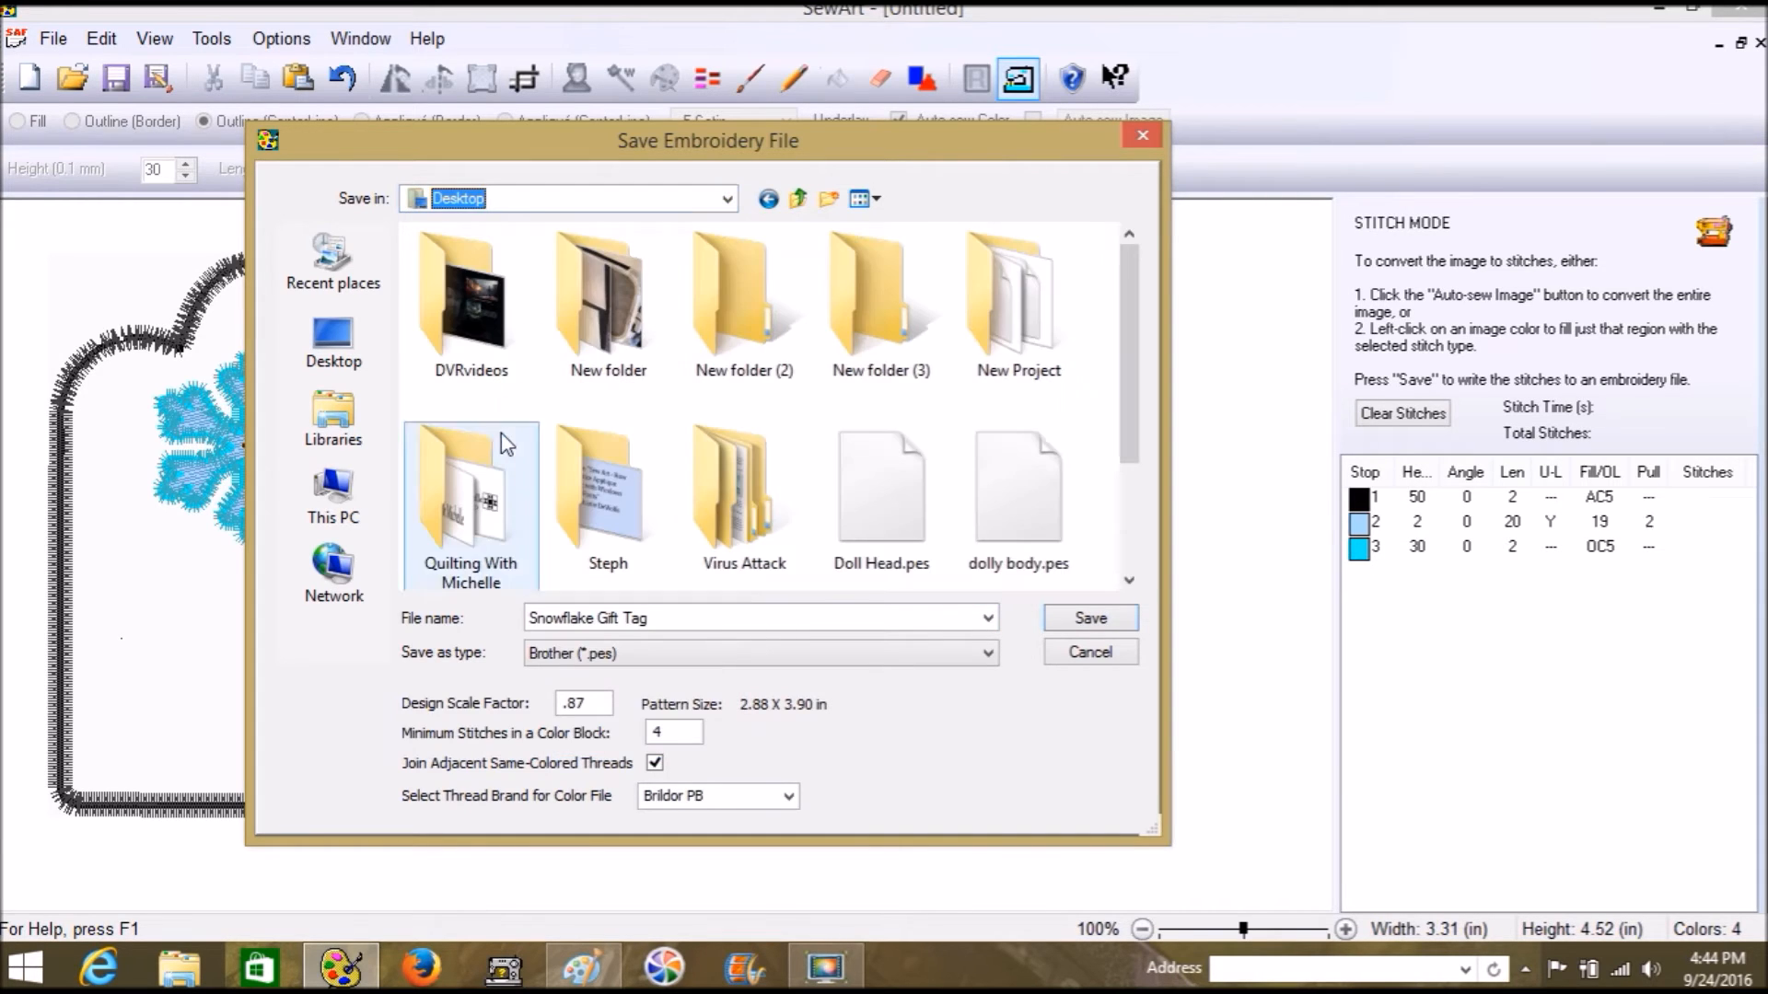
click(1101, 626)
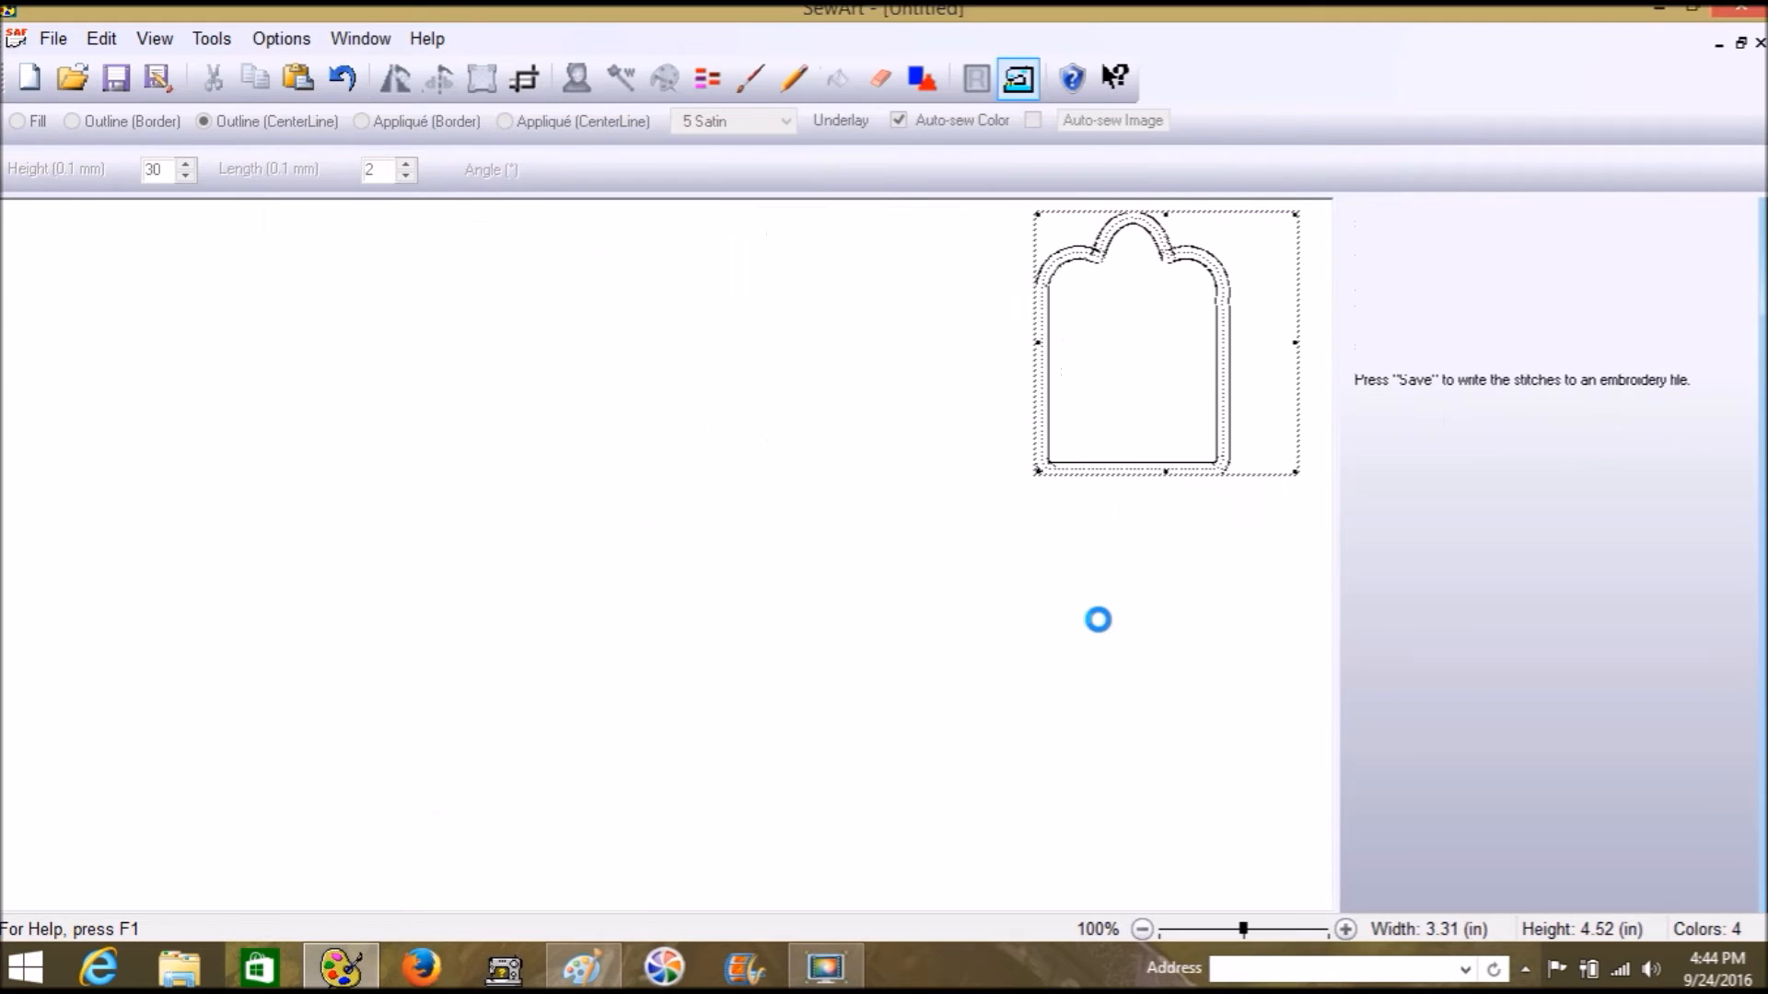
click(1093, 540)
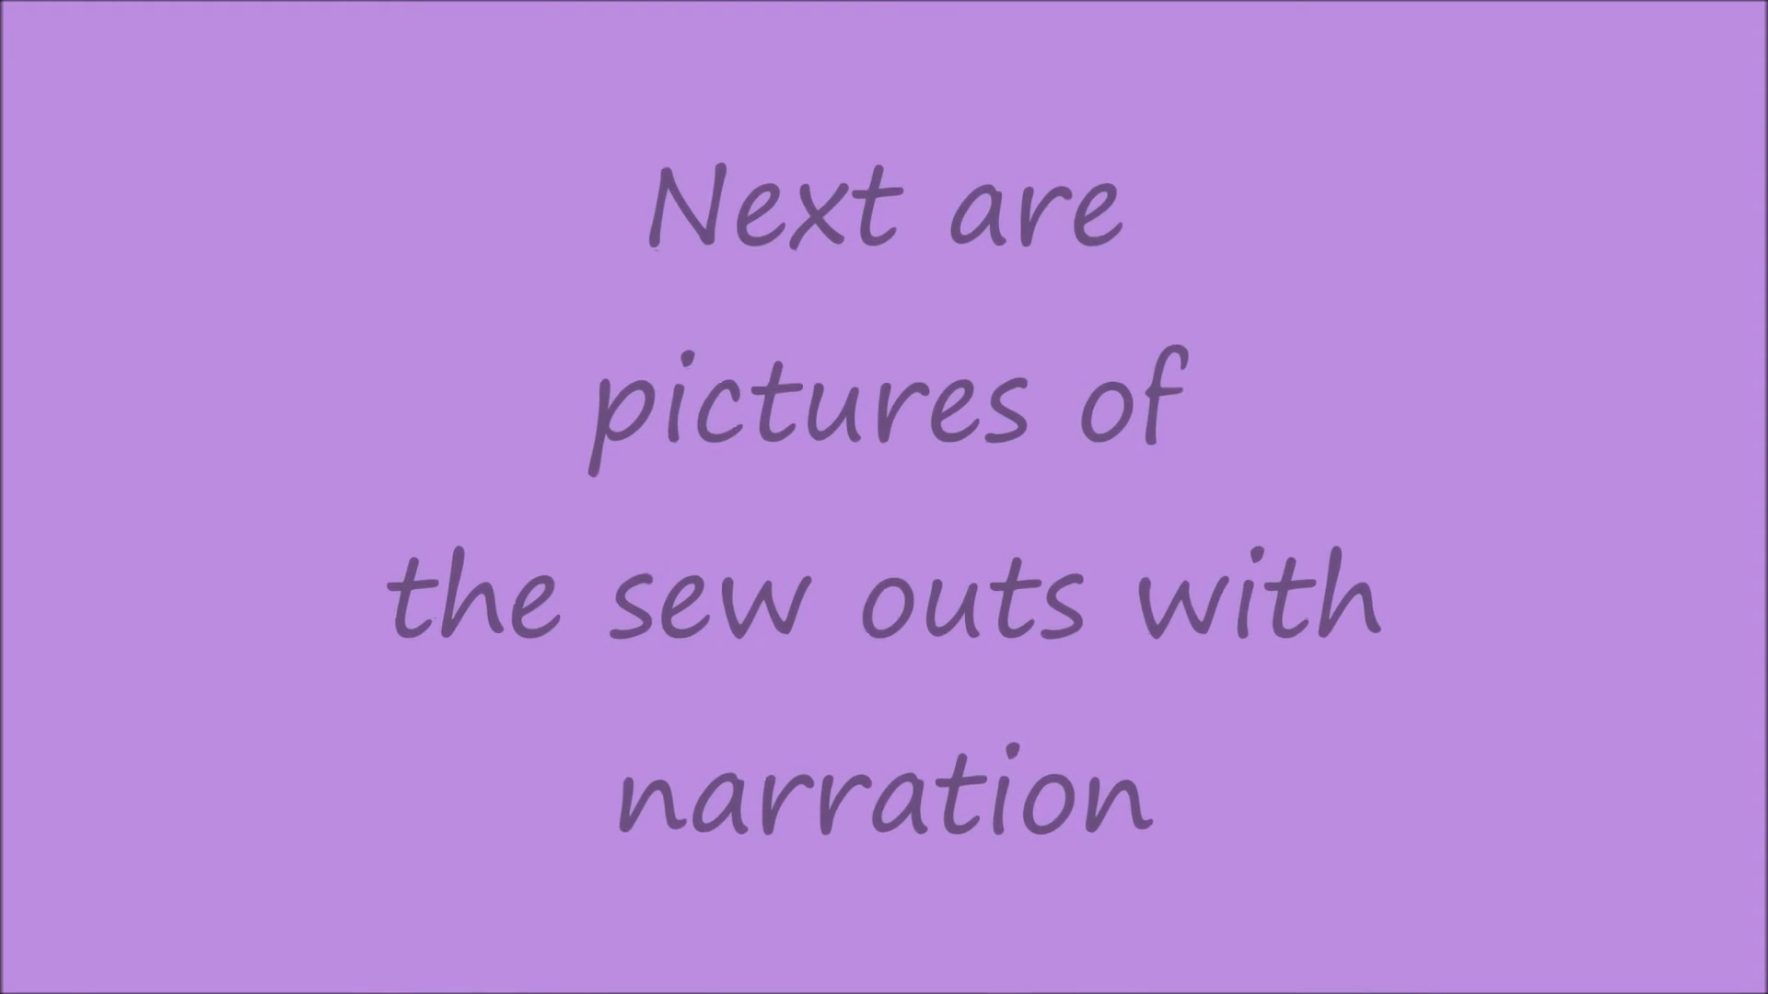
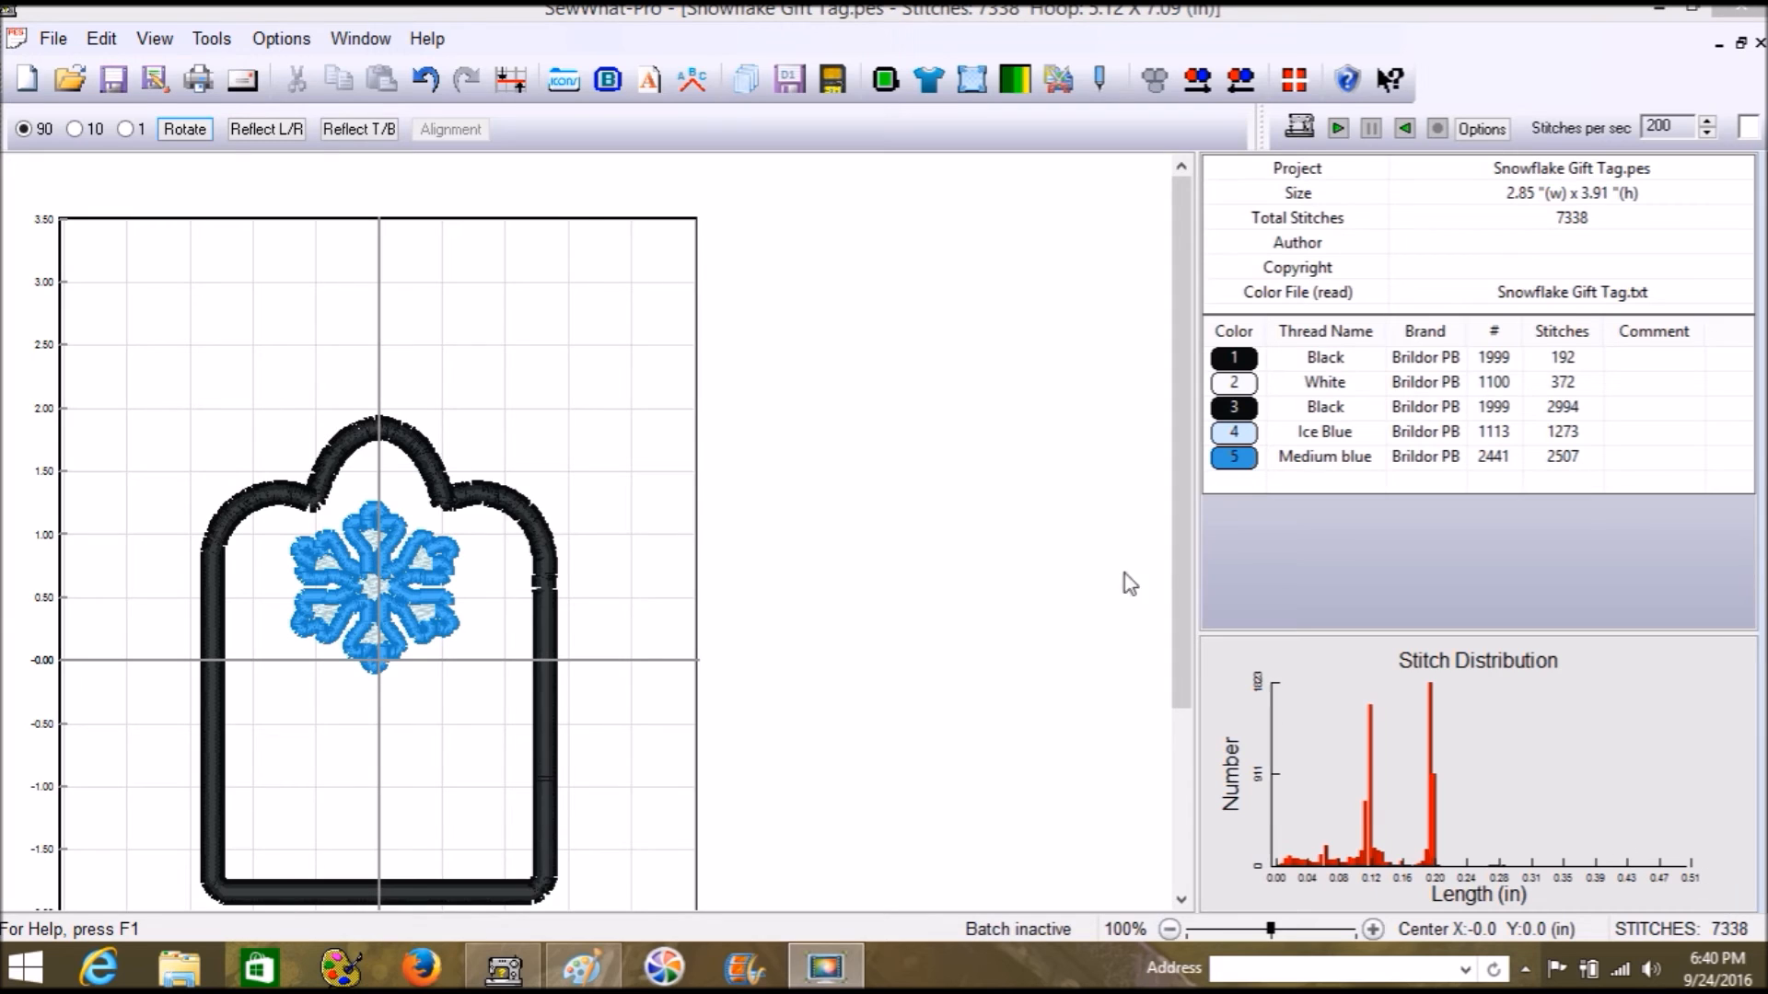
Step: Delete the Medium blue satin outline thread of the snowflake from the Snowflake Gift Tag.pes design
click(1244, 464)
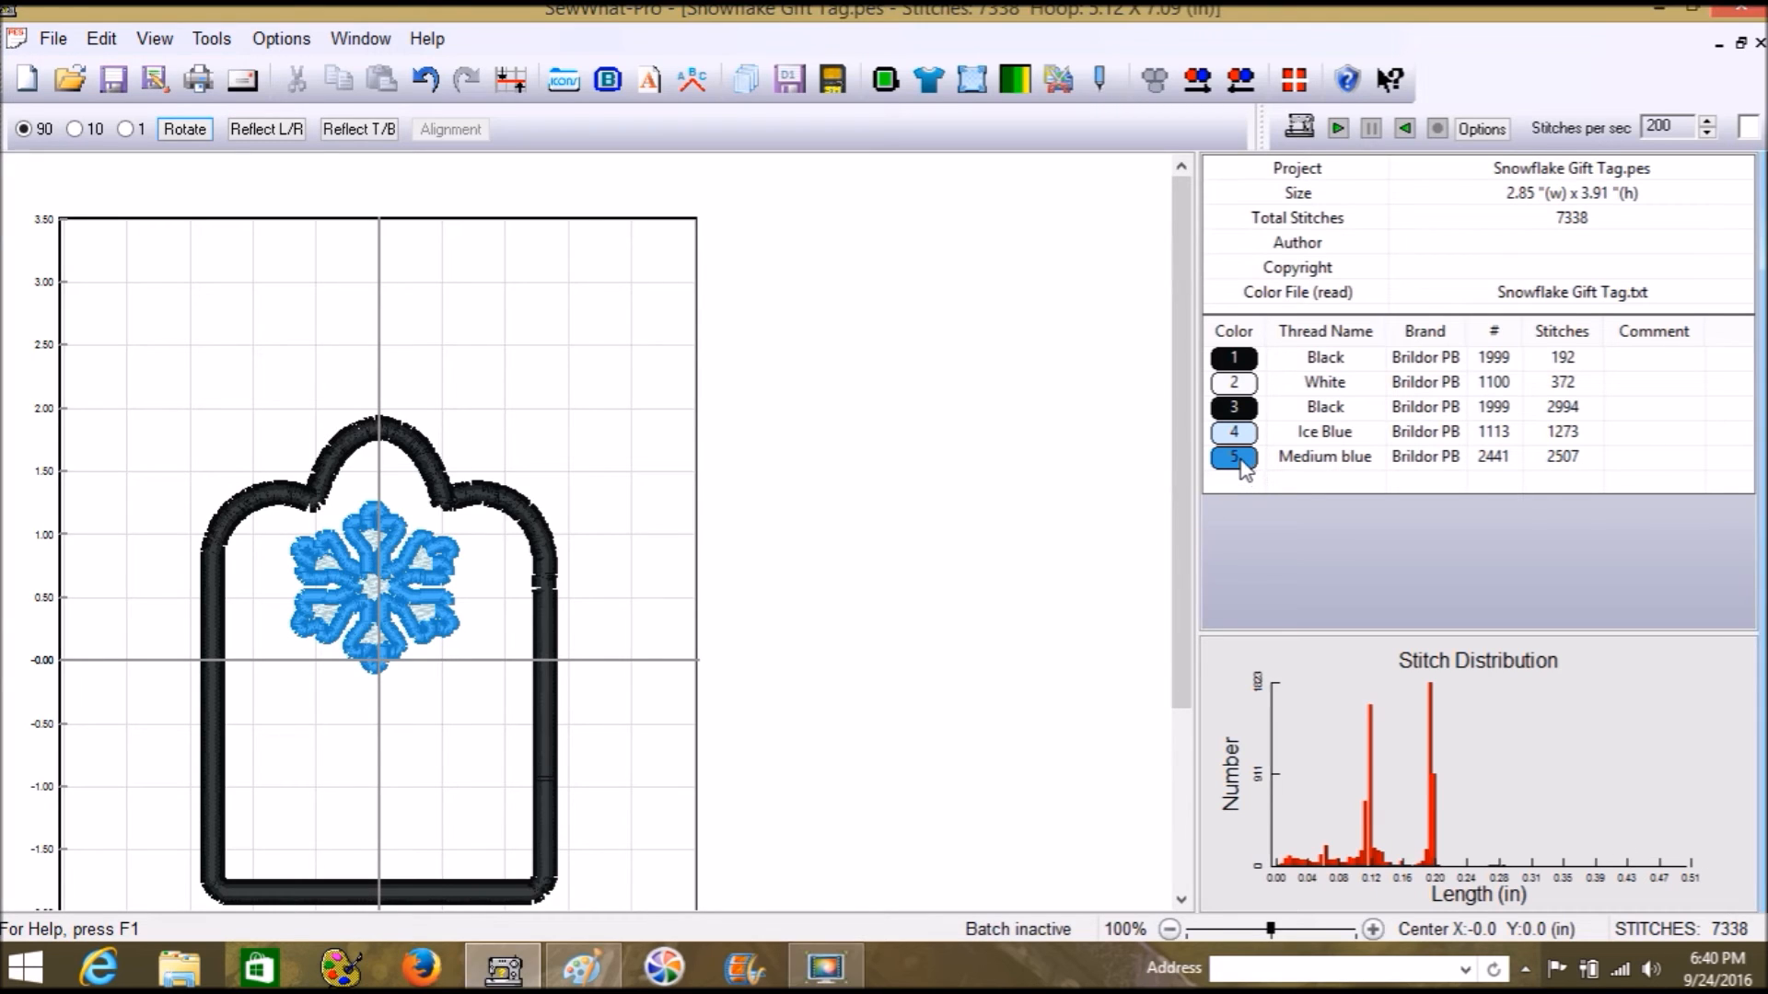
click(1245, 466)
right_click(1245, 466)
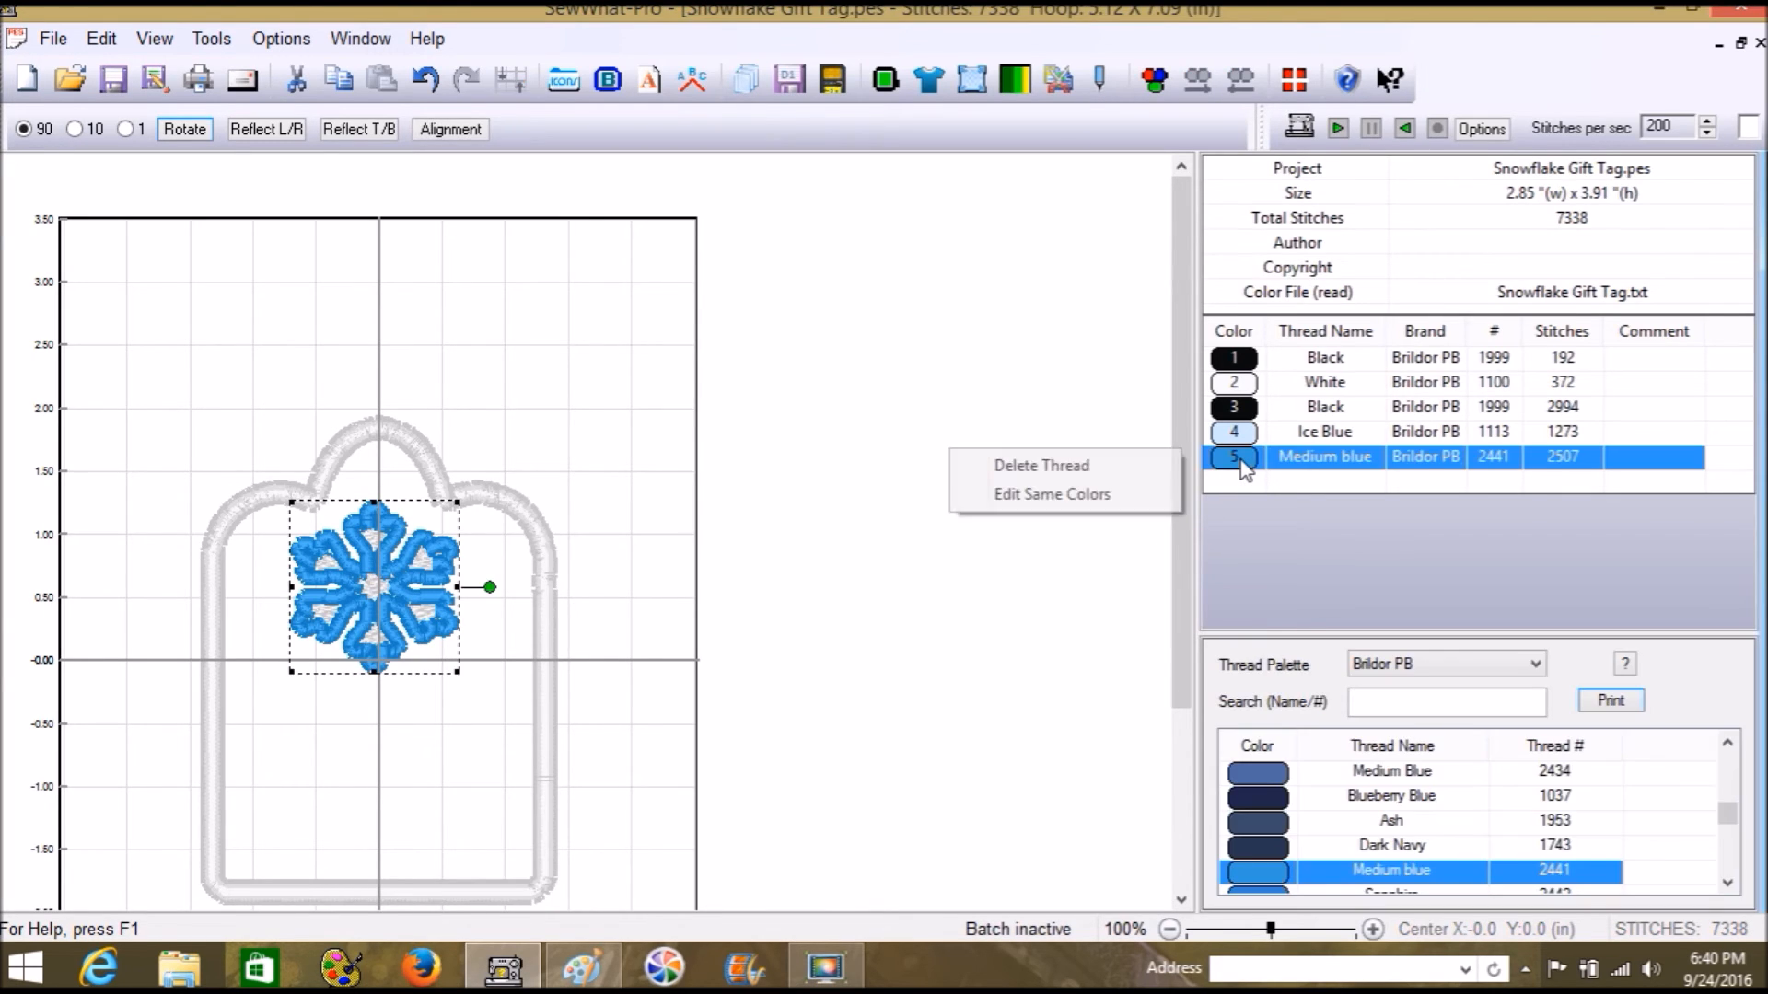
click(1145, 473)
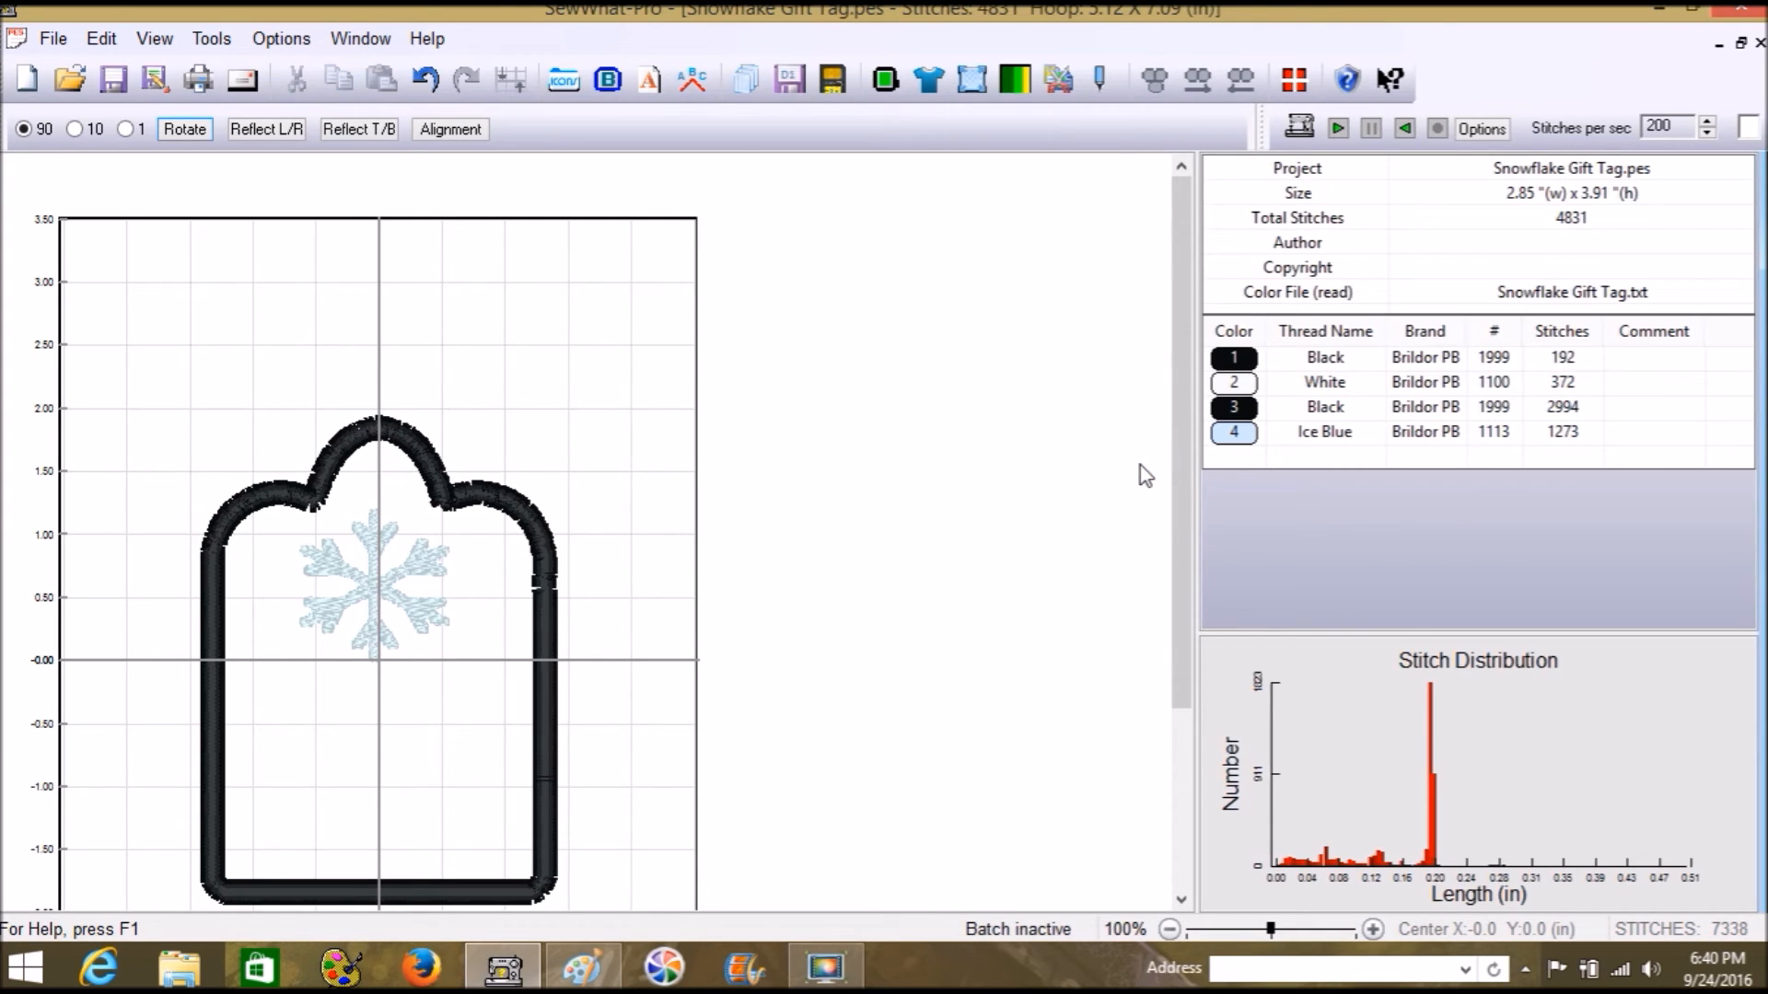
Step: Isolate the tag's black satin border and the Ice Blue snowflake fill in turn to examine them, and clear the selection
click(1249, 415)
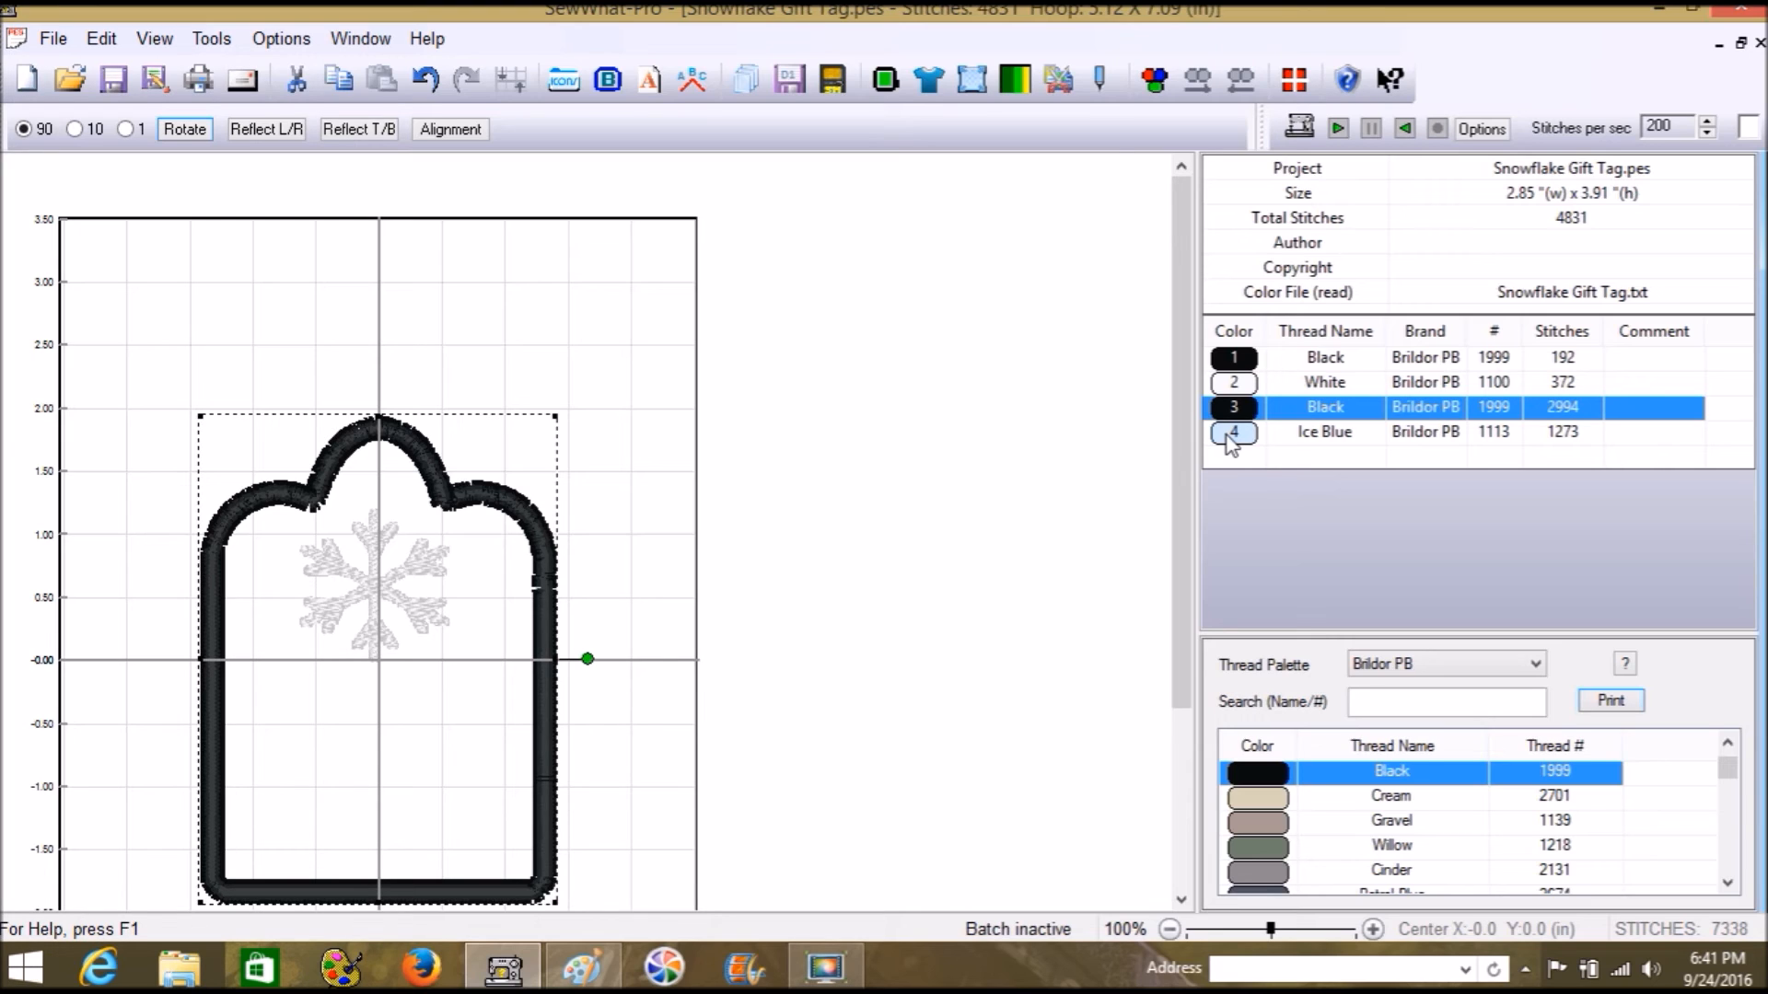
click(1230, 435)
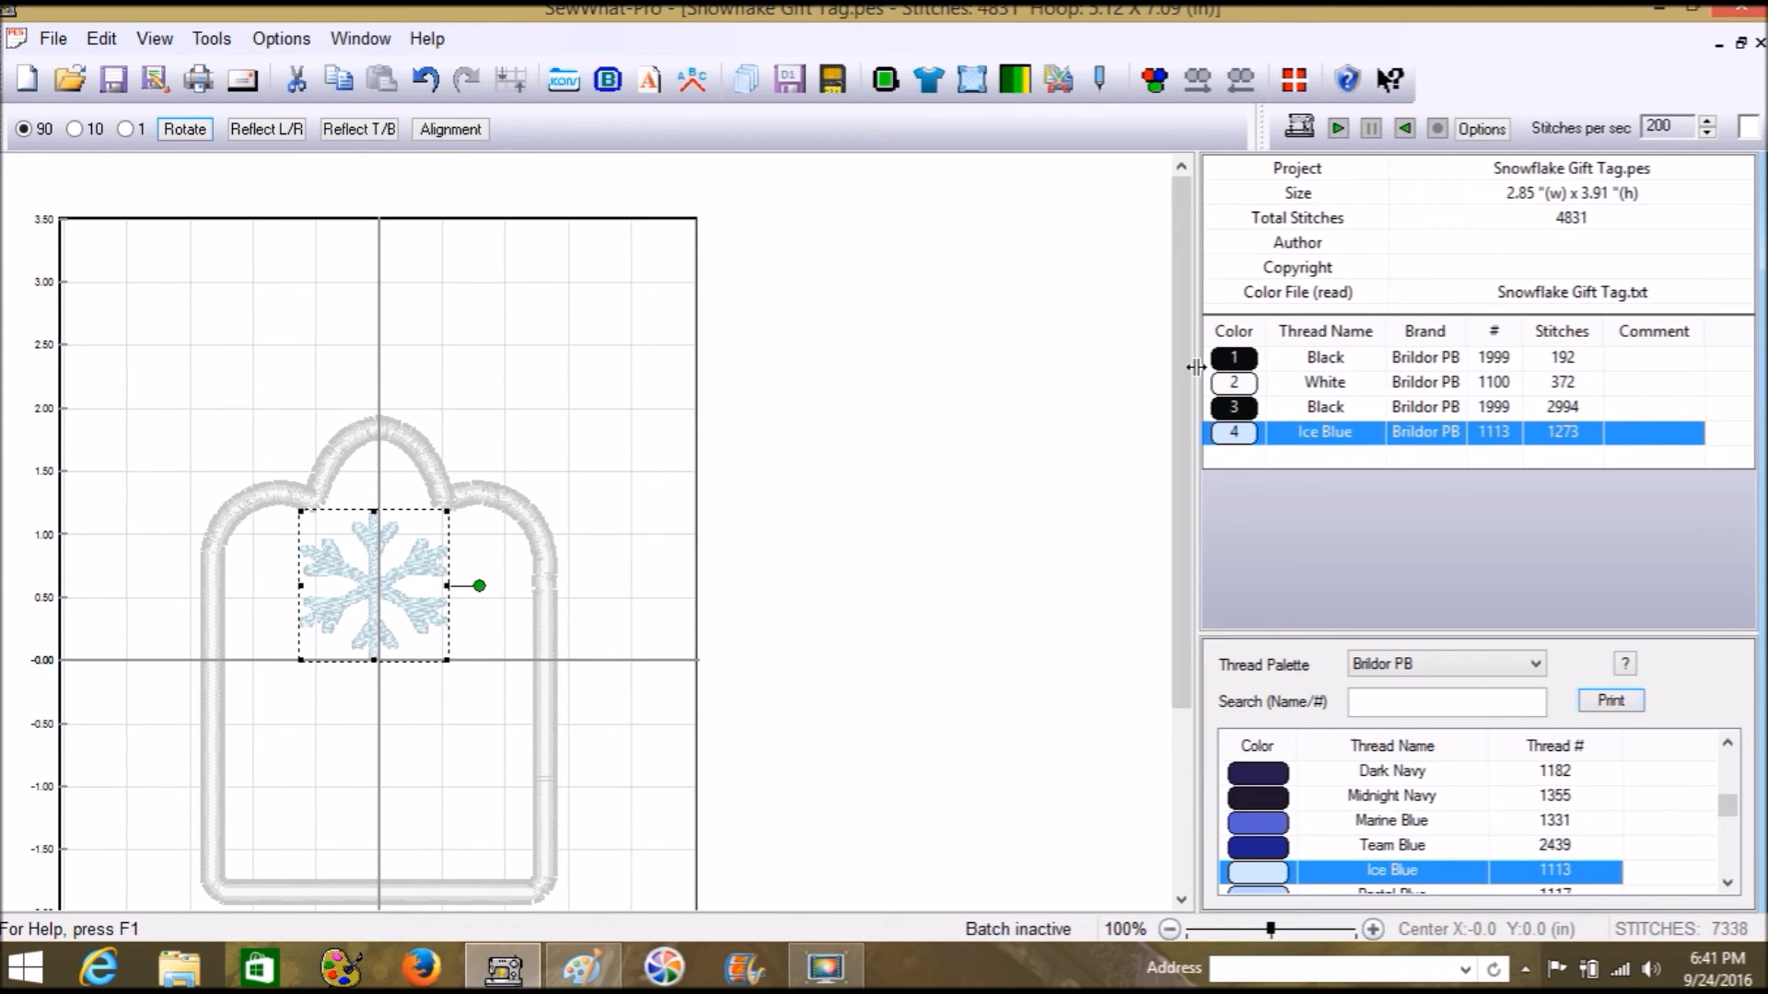
click(1241, 412)
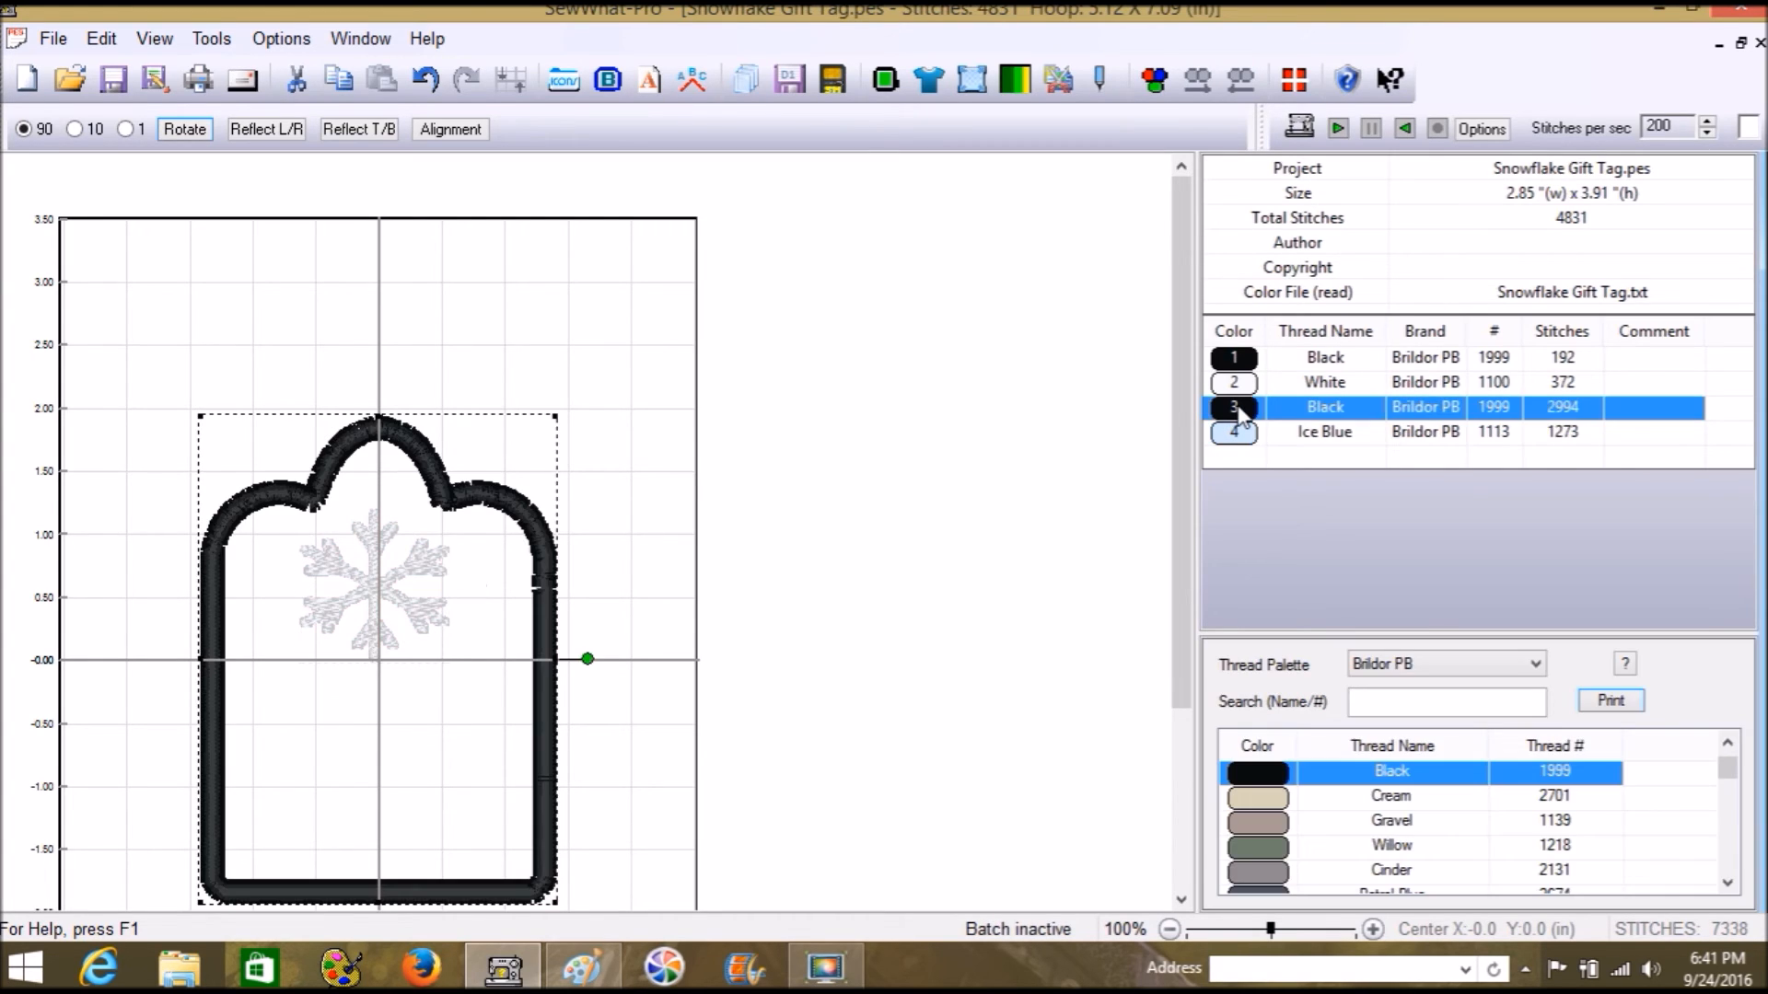
click(214, 267)
click(40, 38)
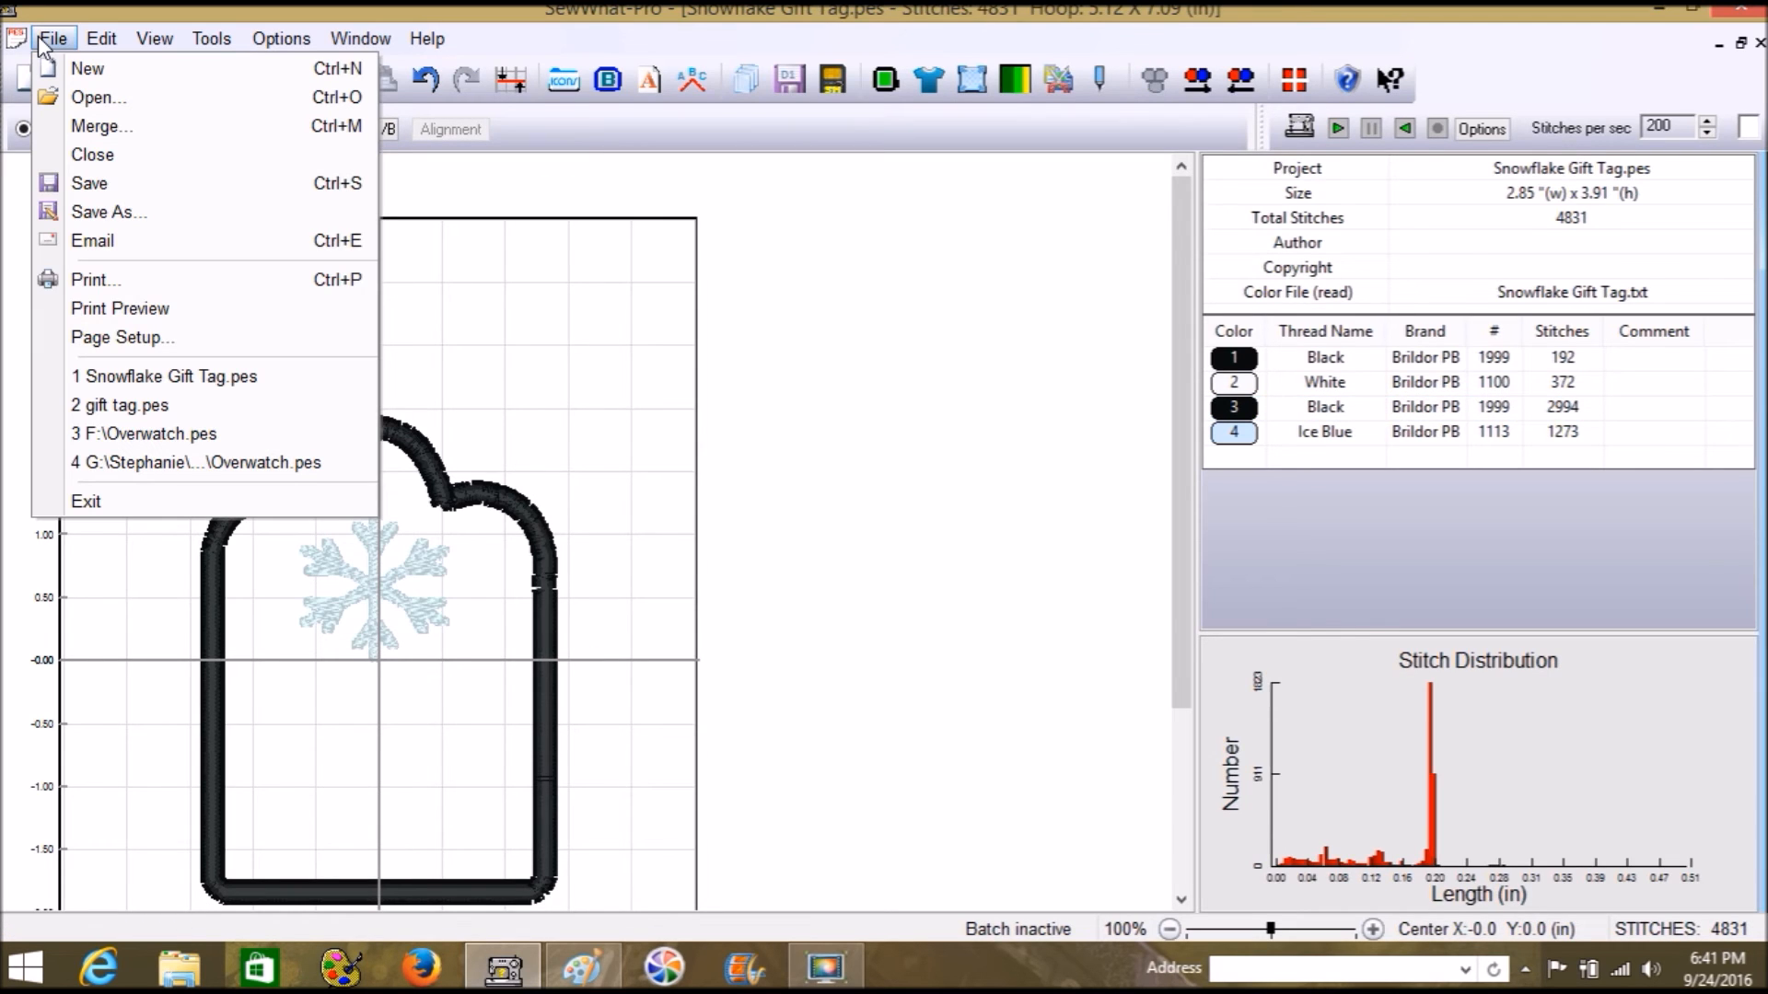
click(116, 126)
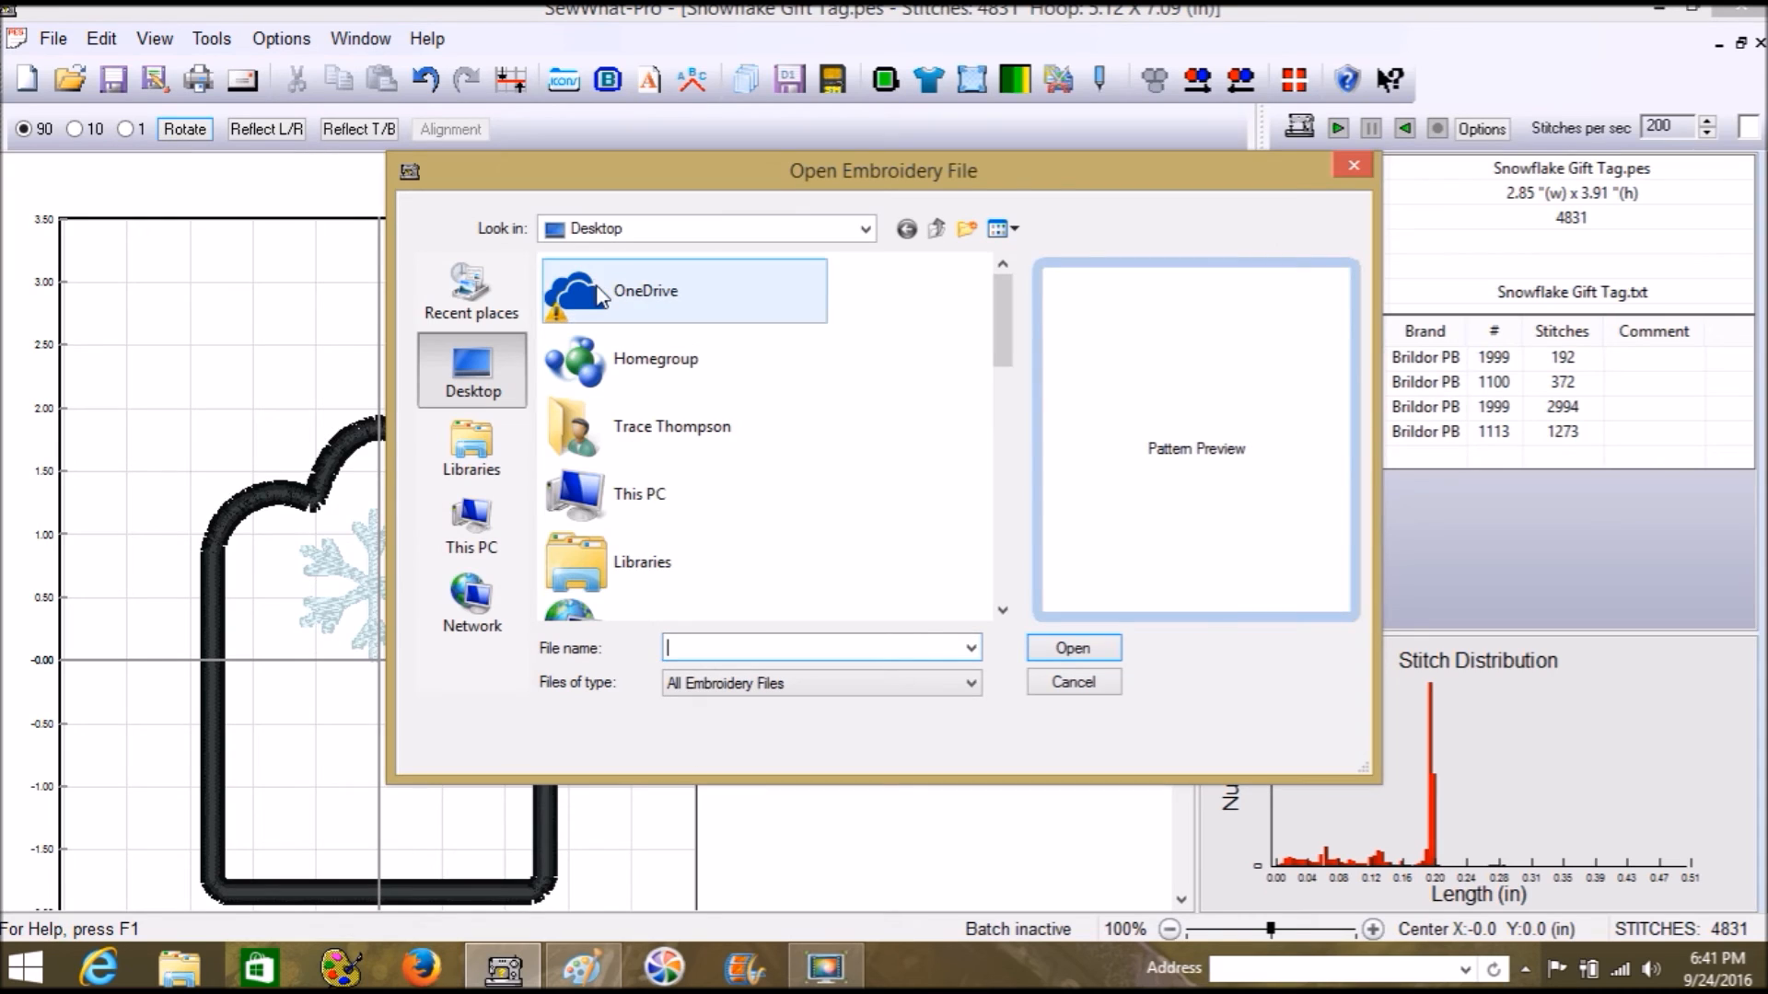
click(472, 520)
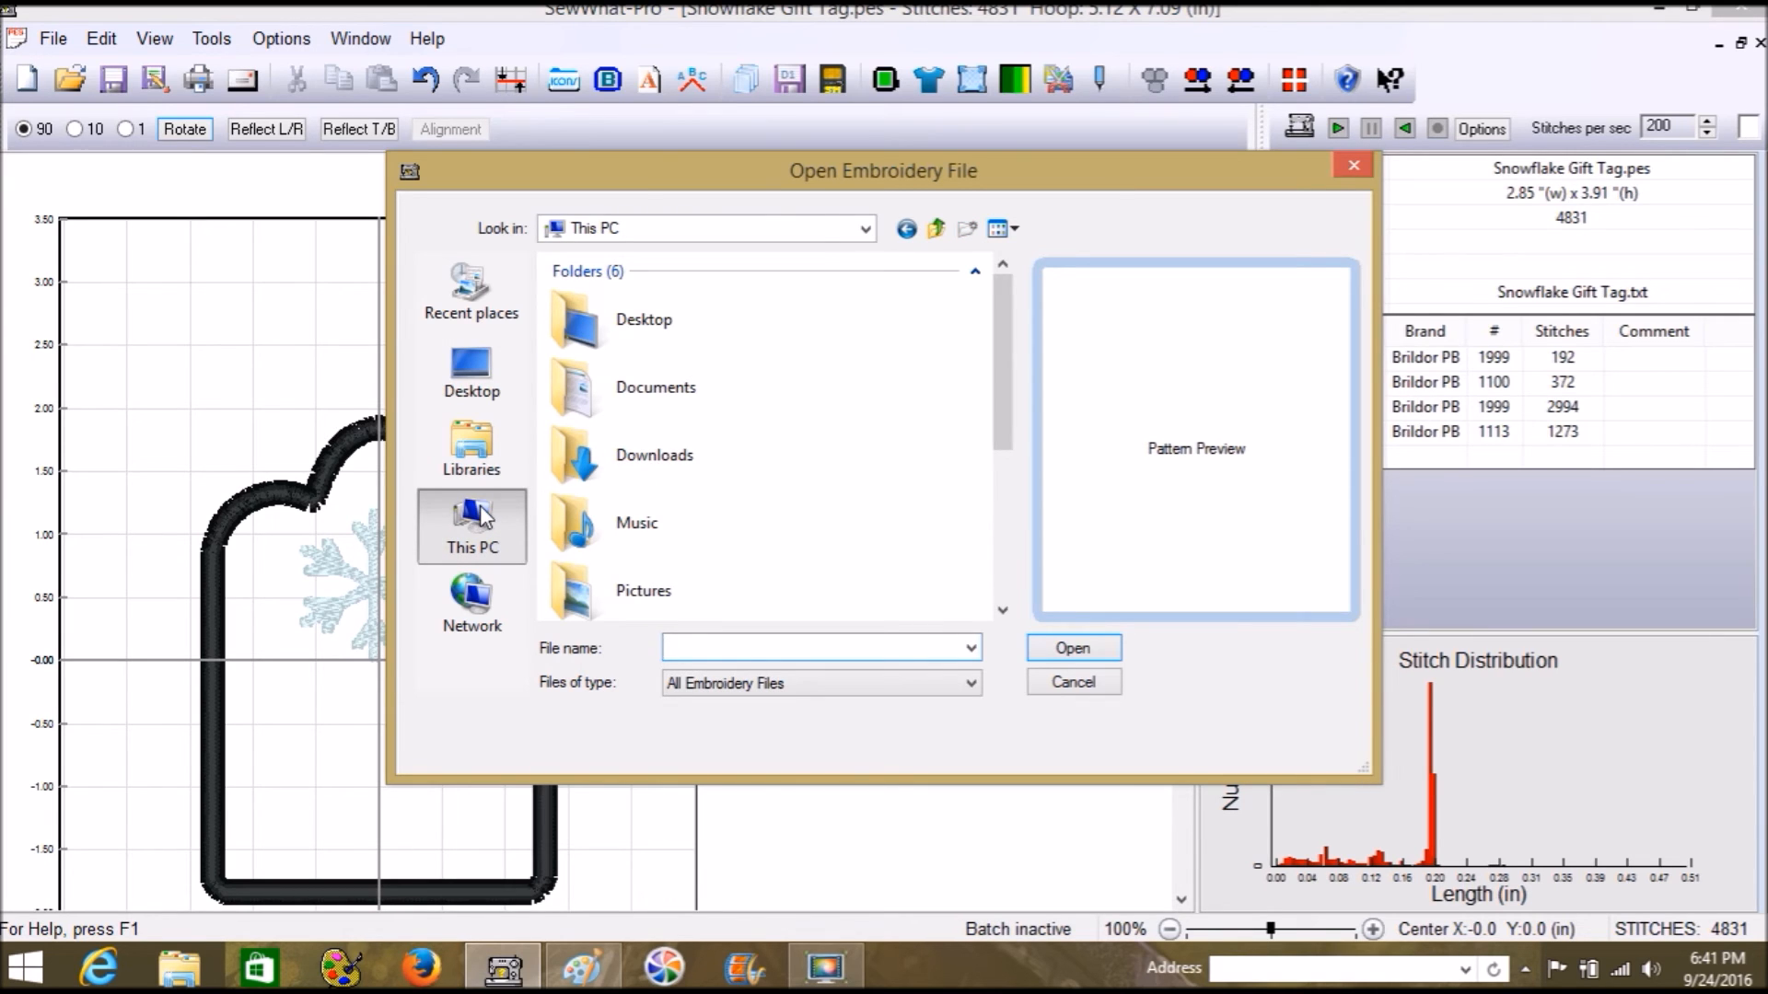
click(1092, 685)
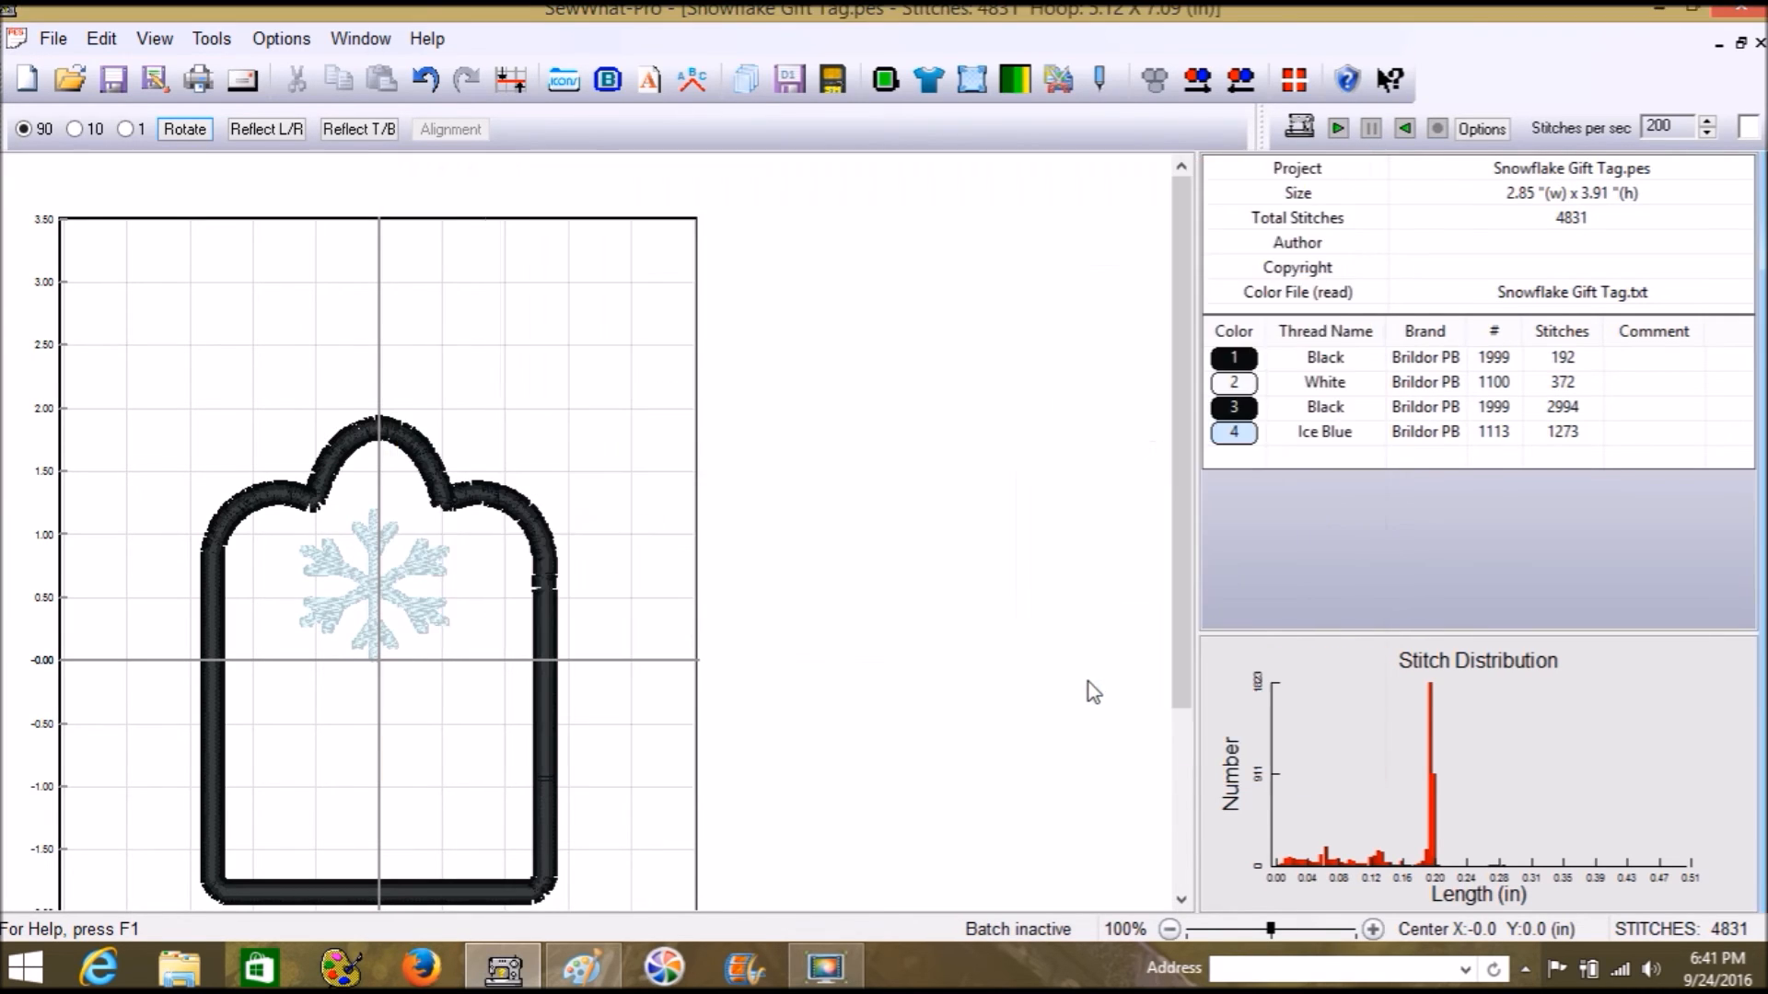
click(832, 967)
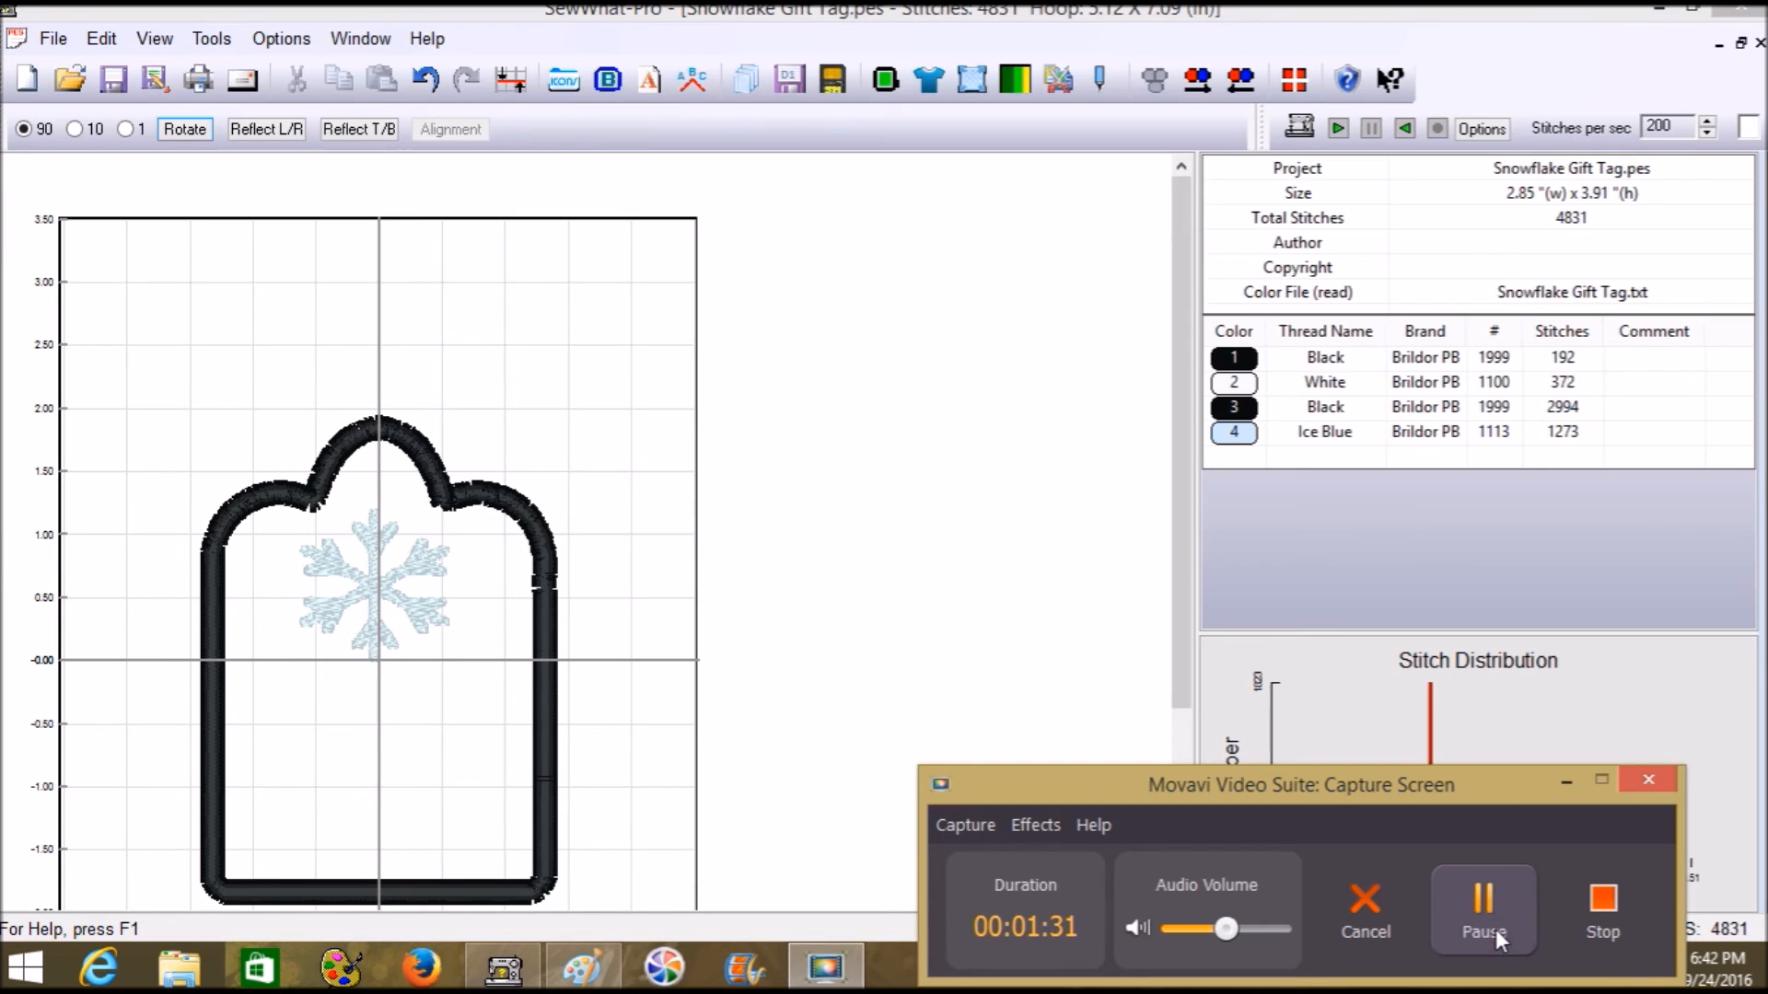
click(734, 677)
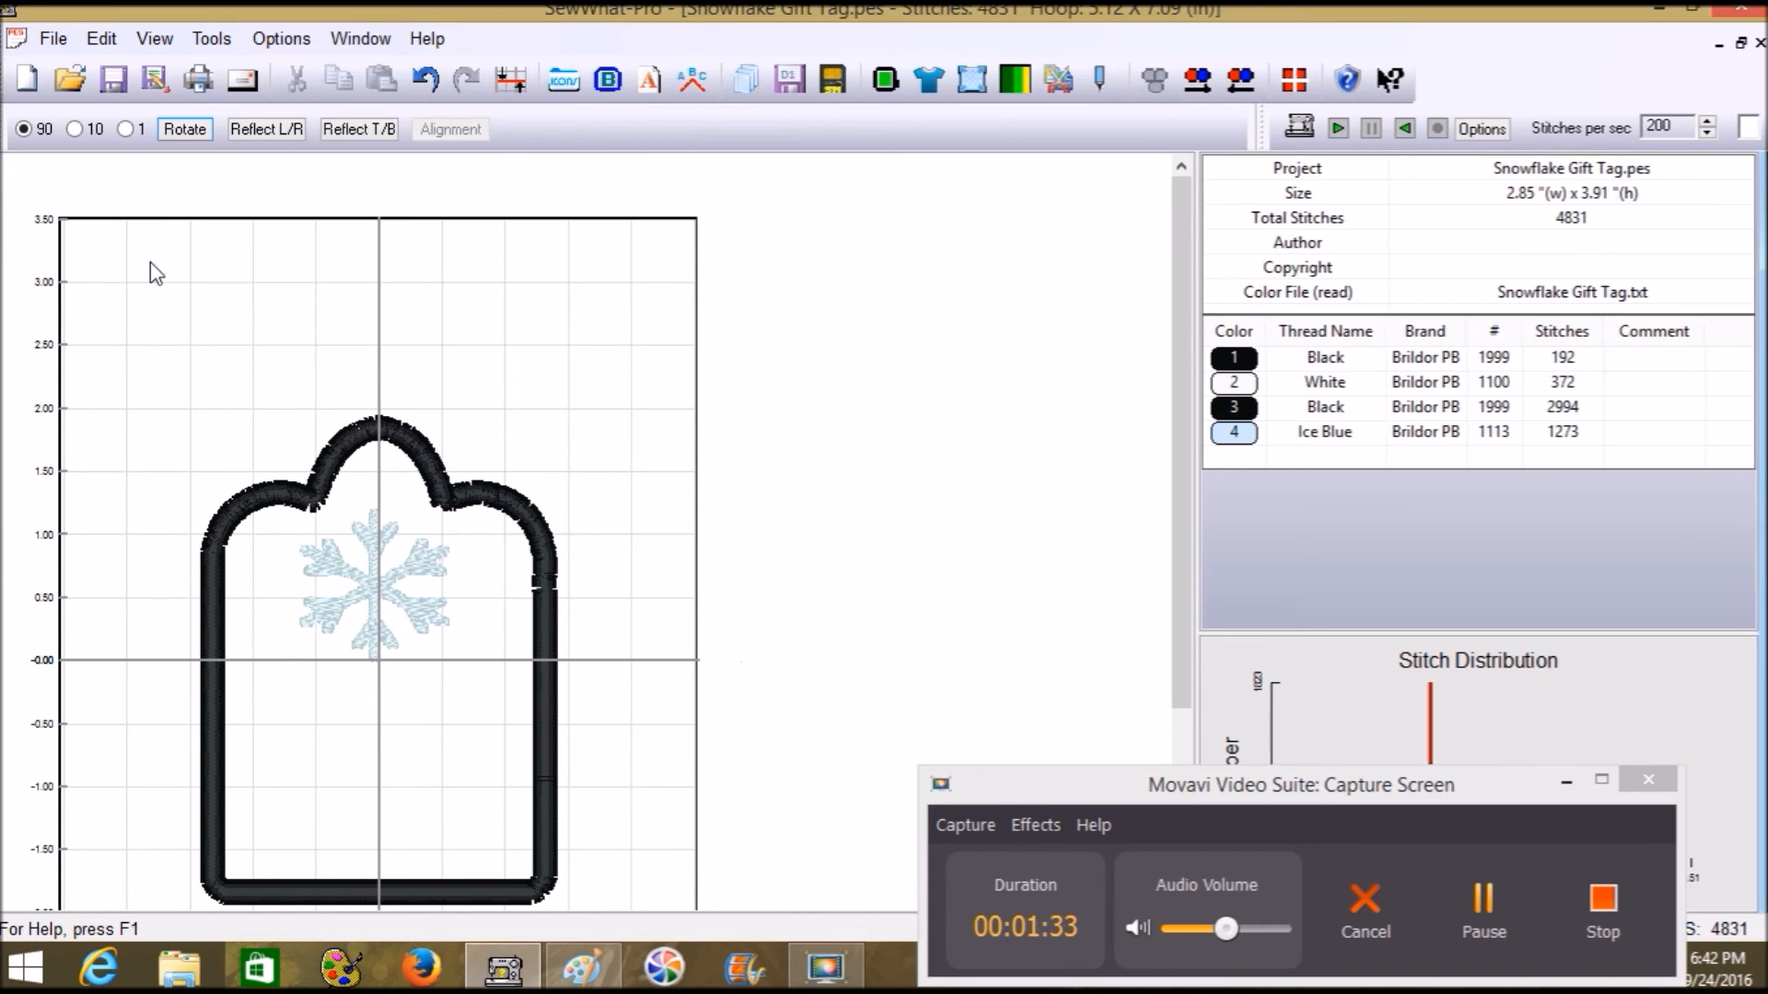
click(1566, 781)
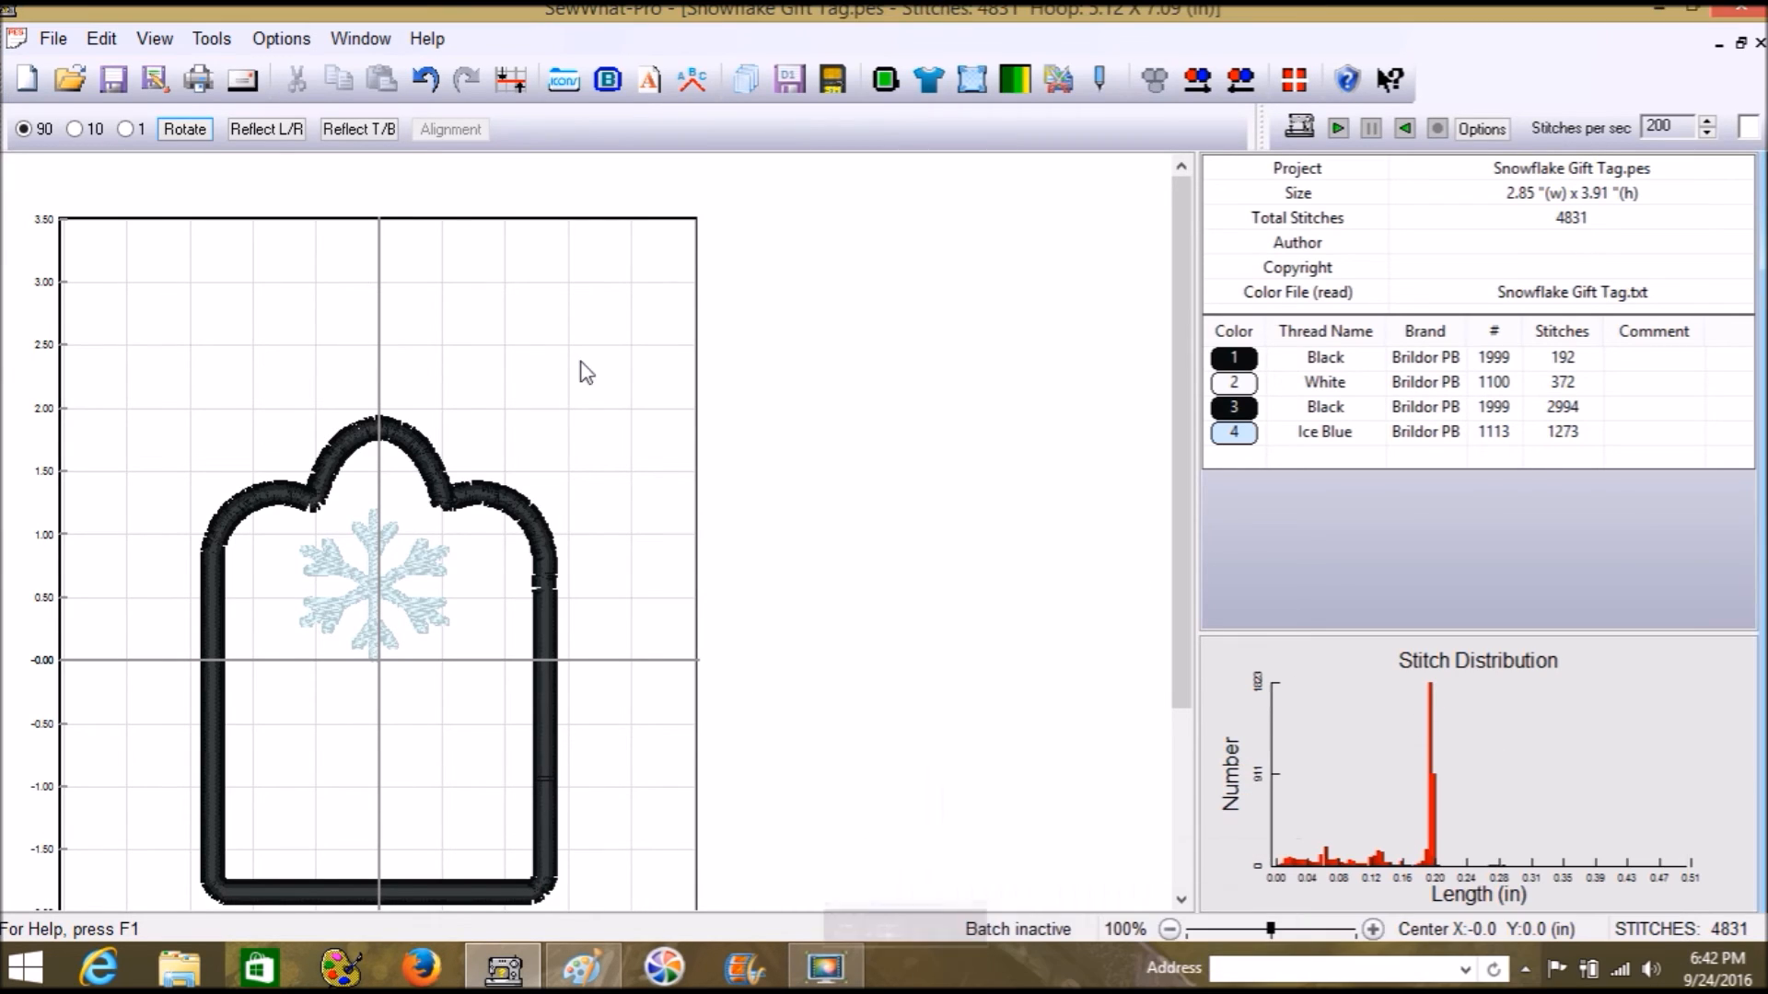
Step: Start merging another embroidery file and browse to the Embroidery folder on the My Passport (G:) drive
click(63, 44)
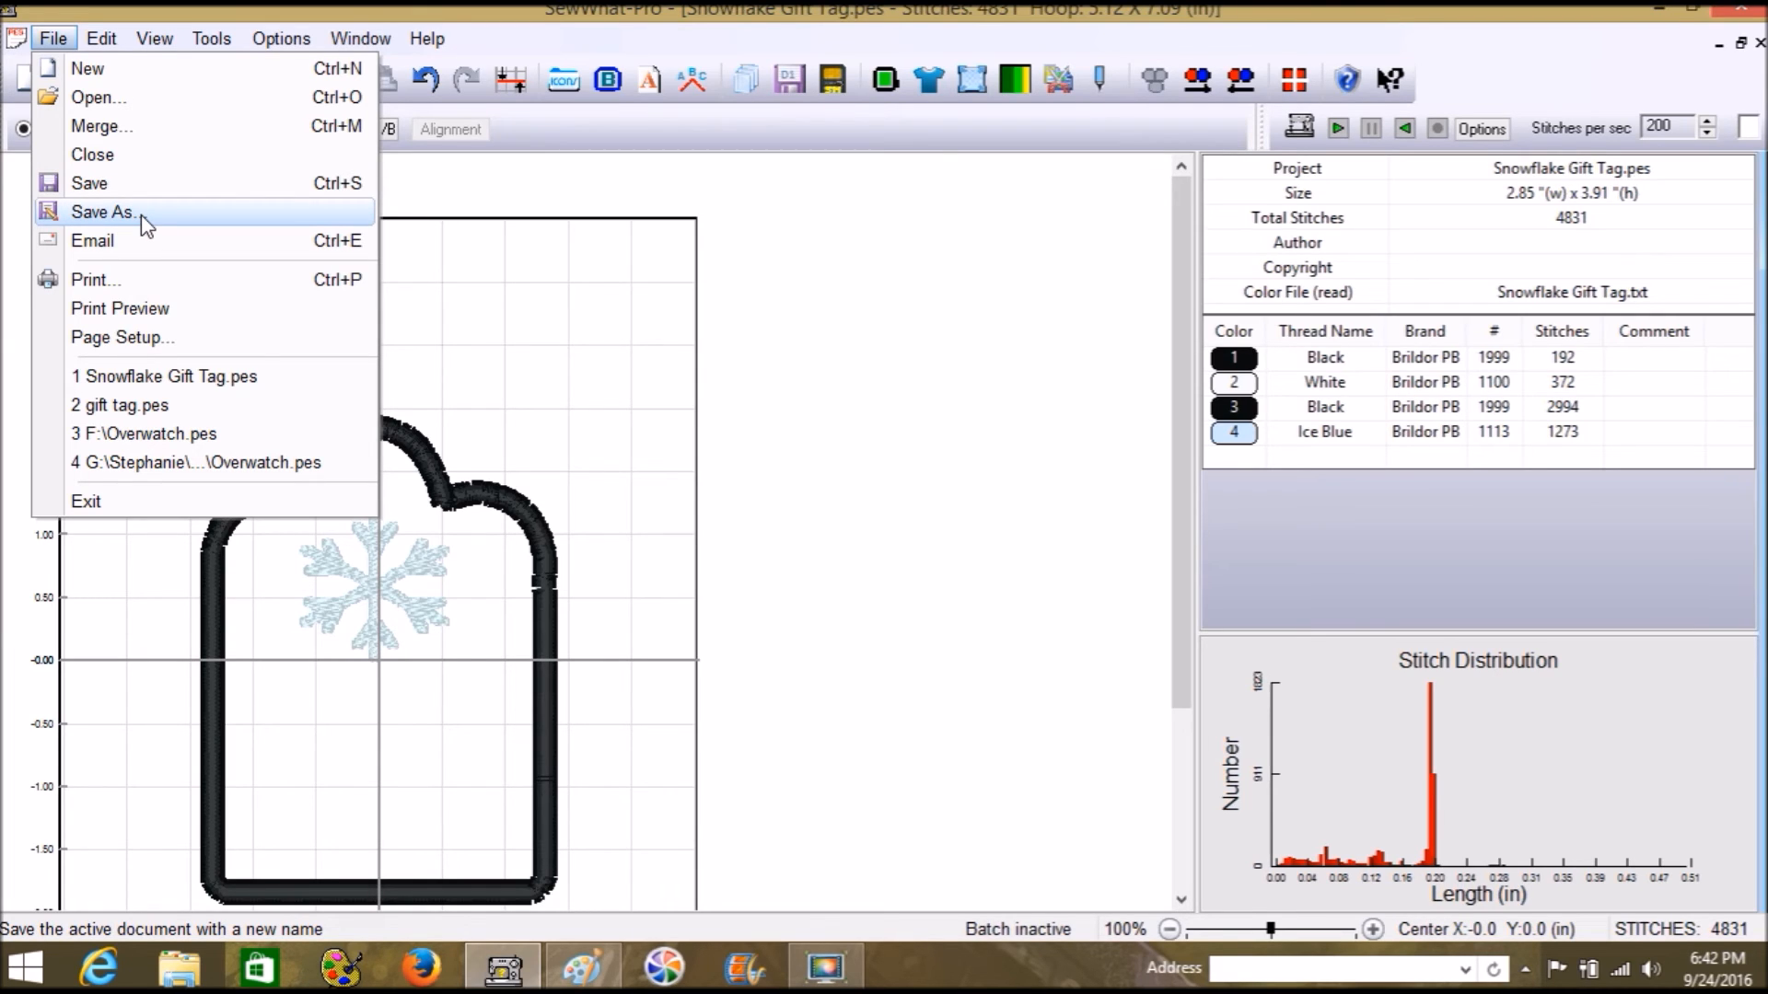
click(96, 131)
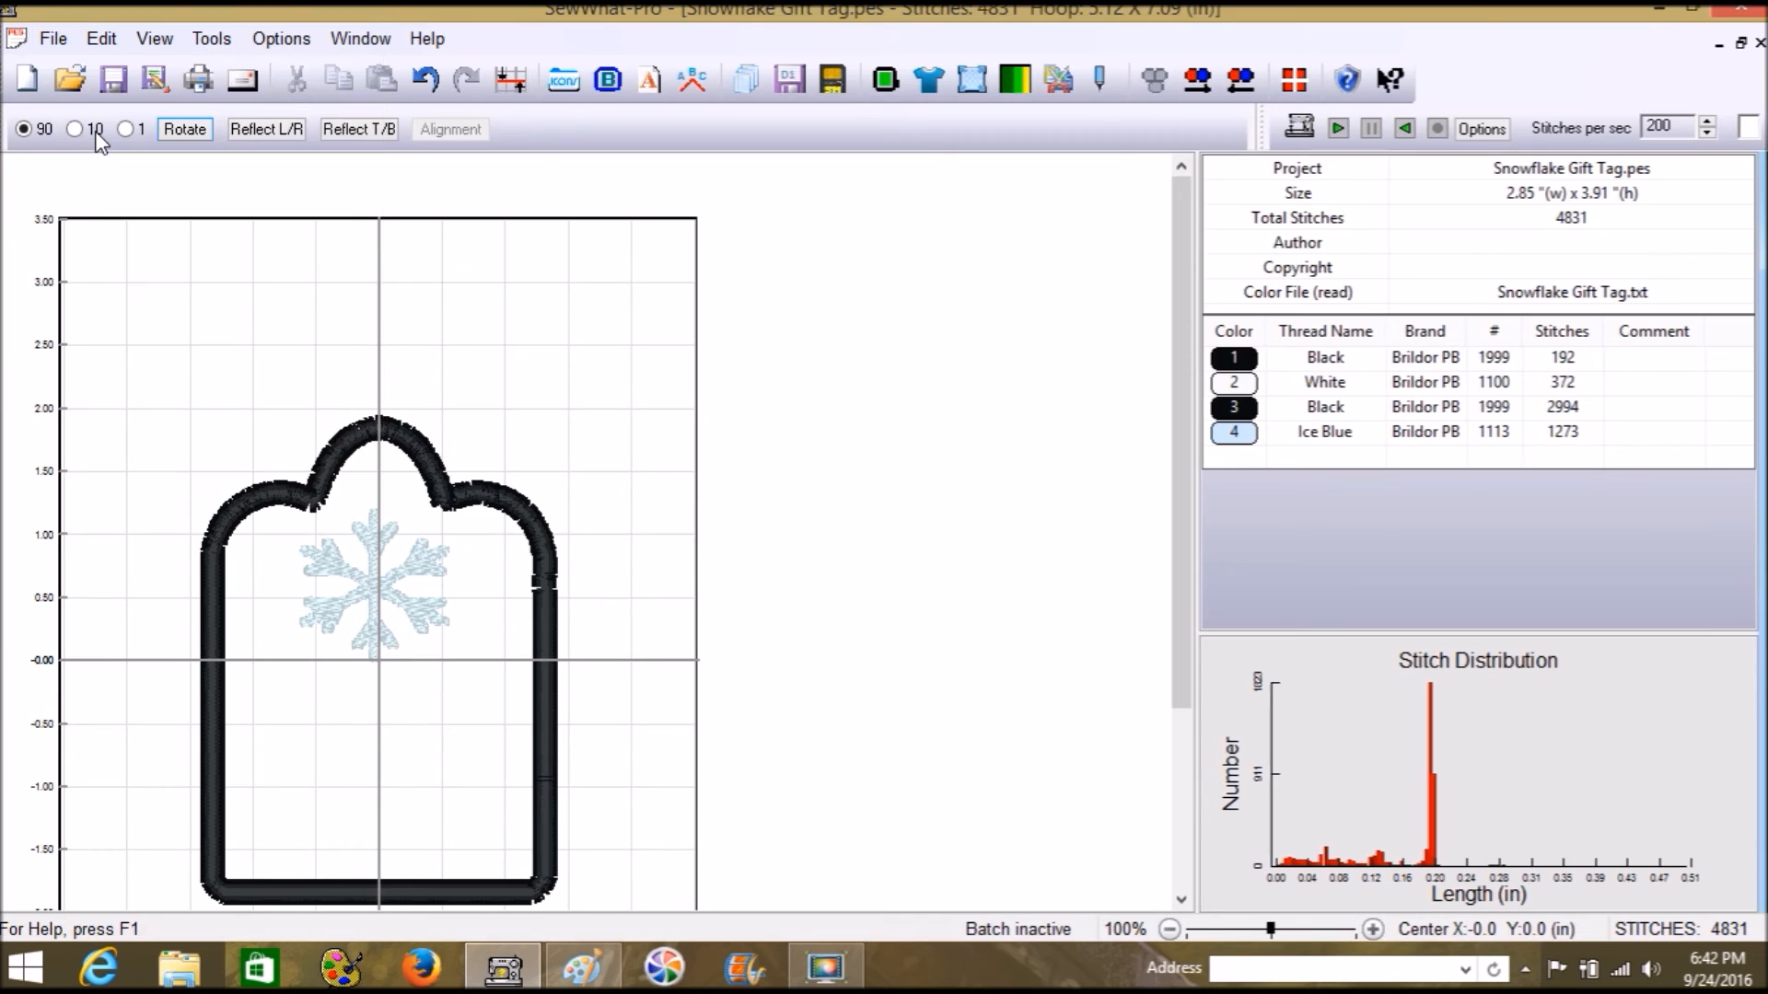
click(481, 532)
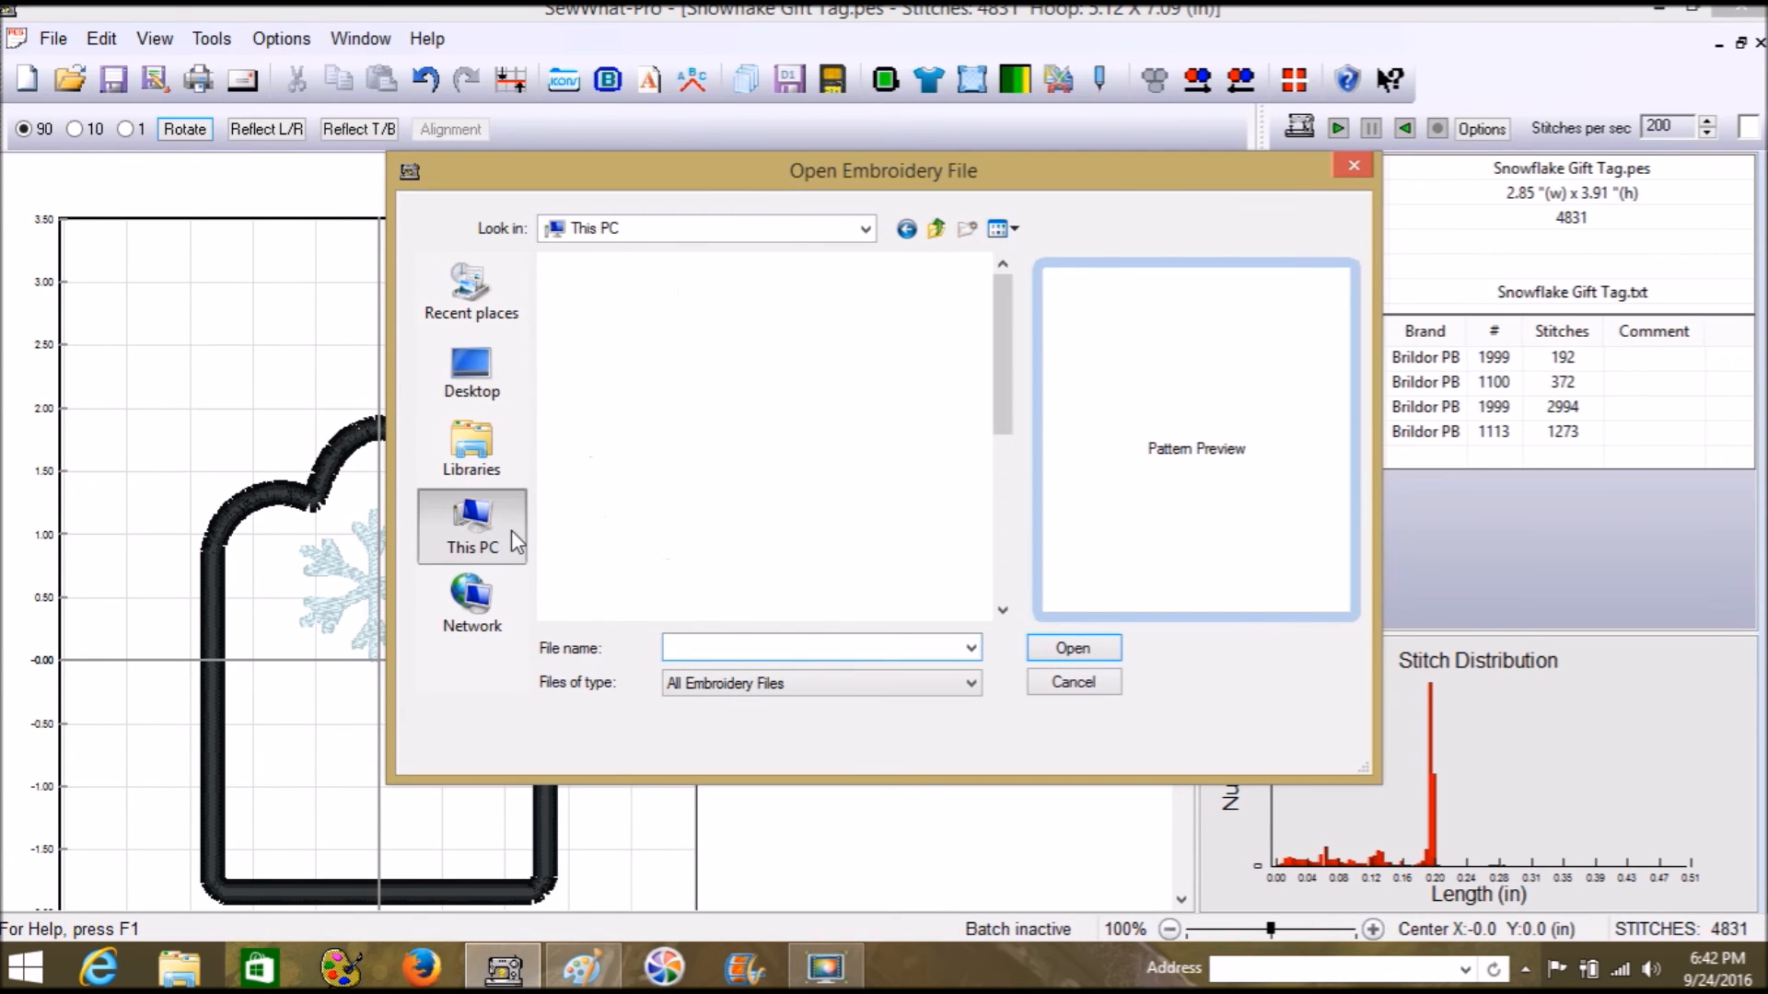
drag(1002, 369, 1003, 534)
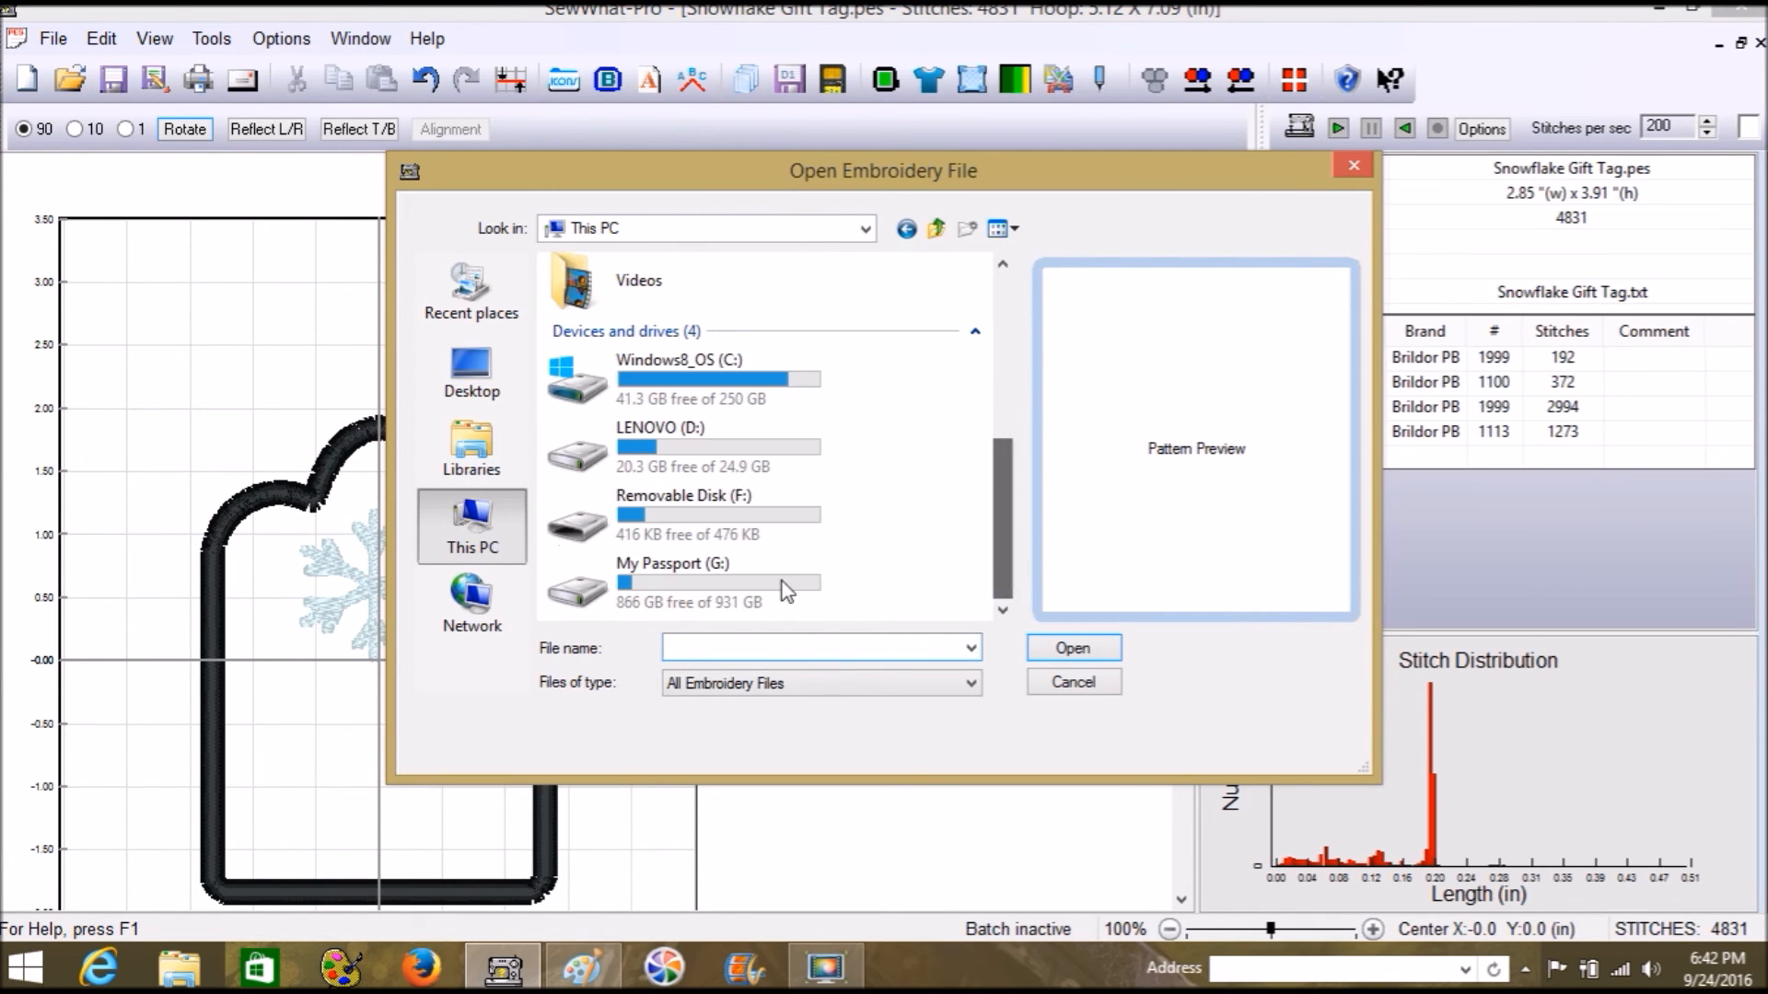
double_click(737, 580)
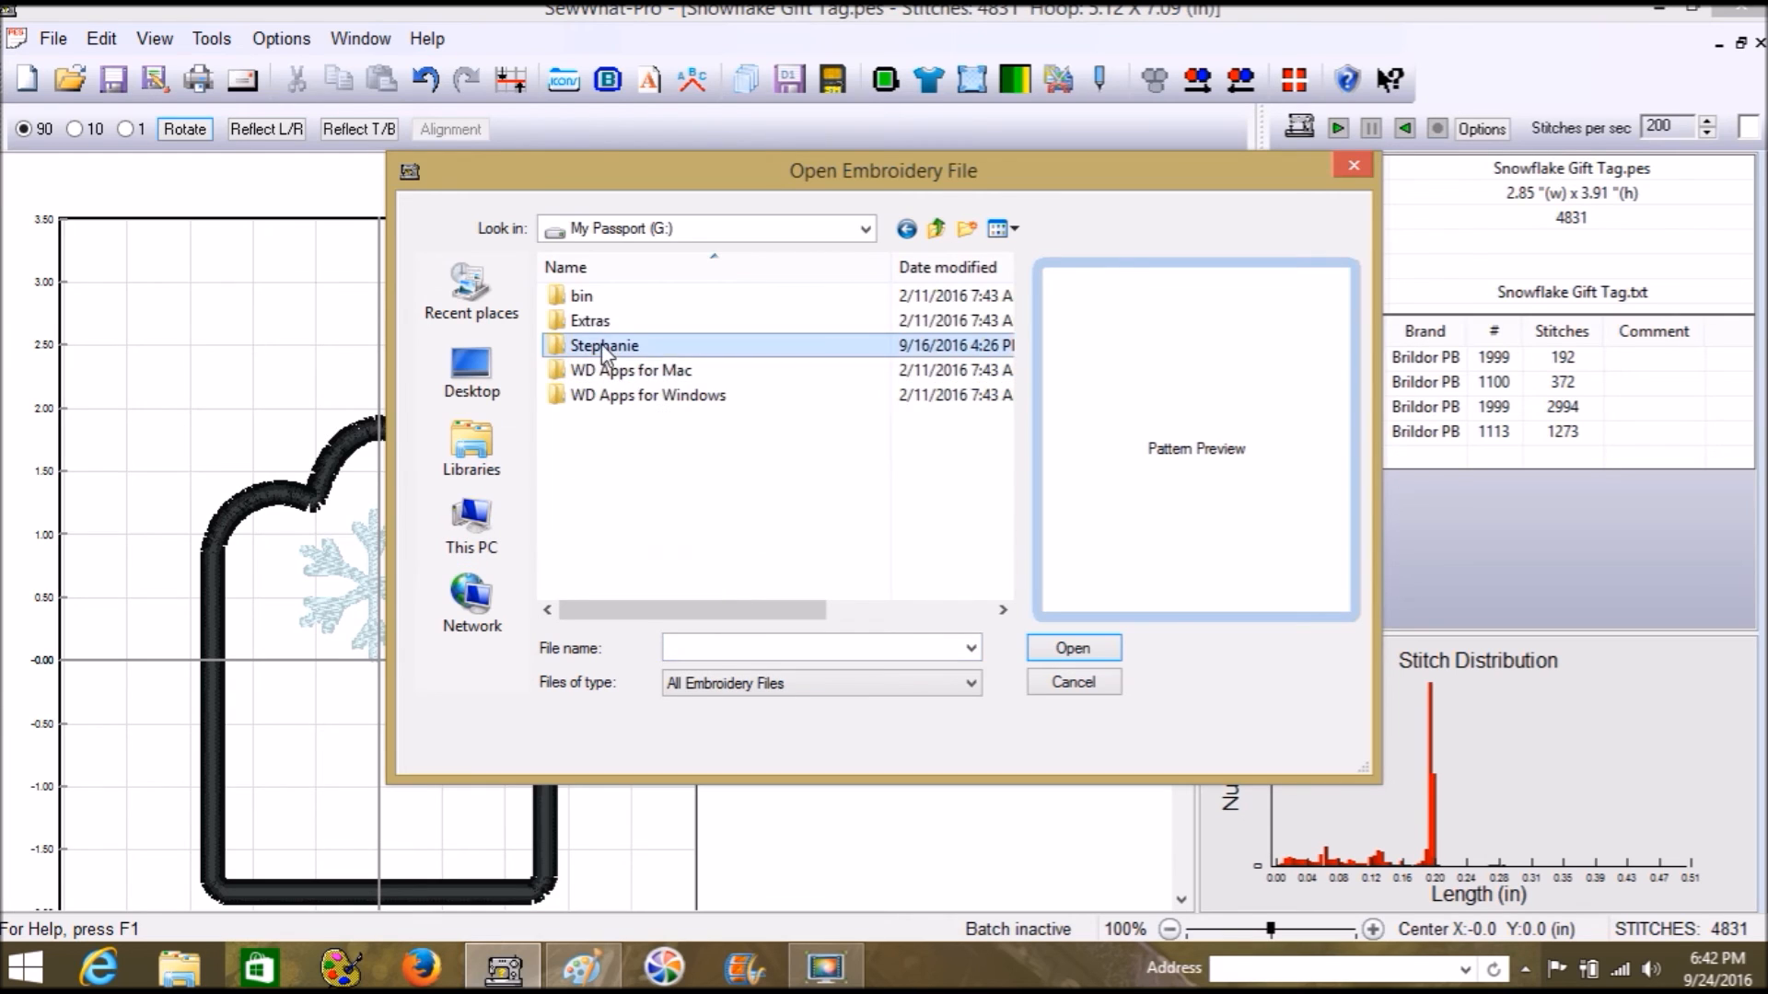
double_click(600, 344)
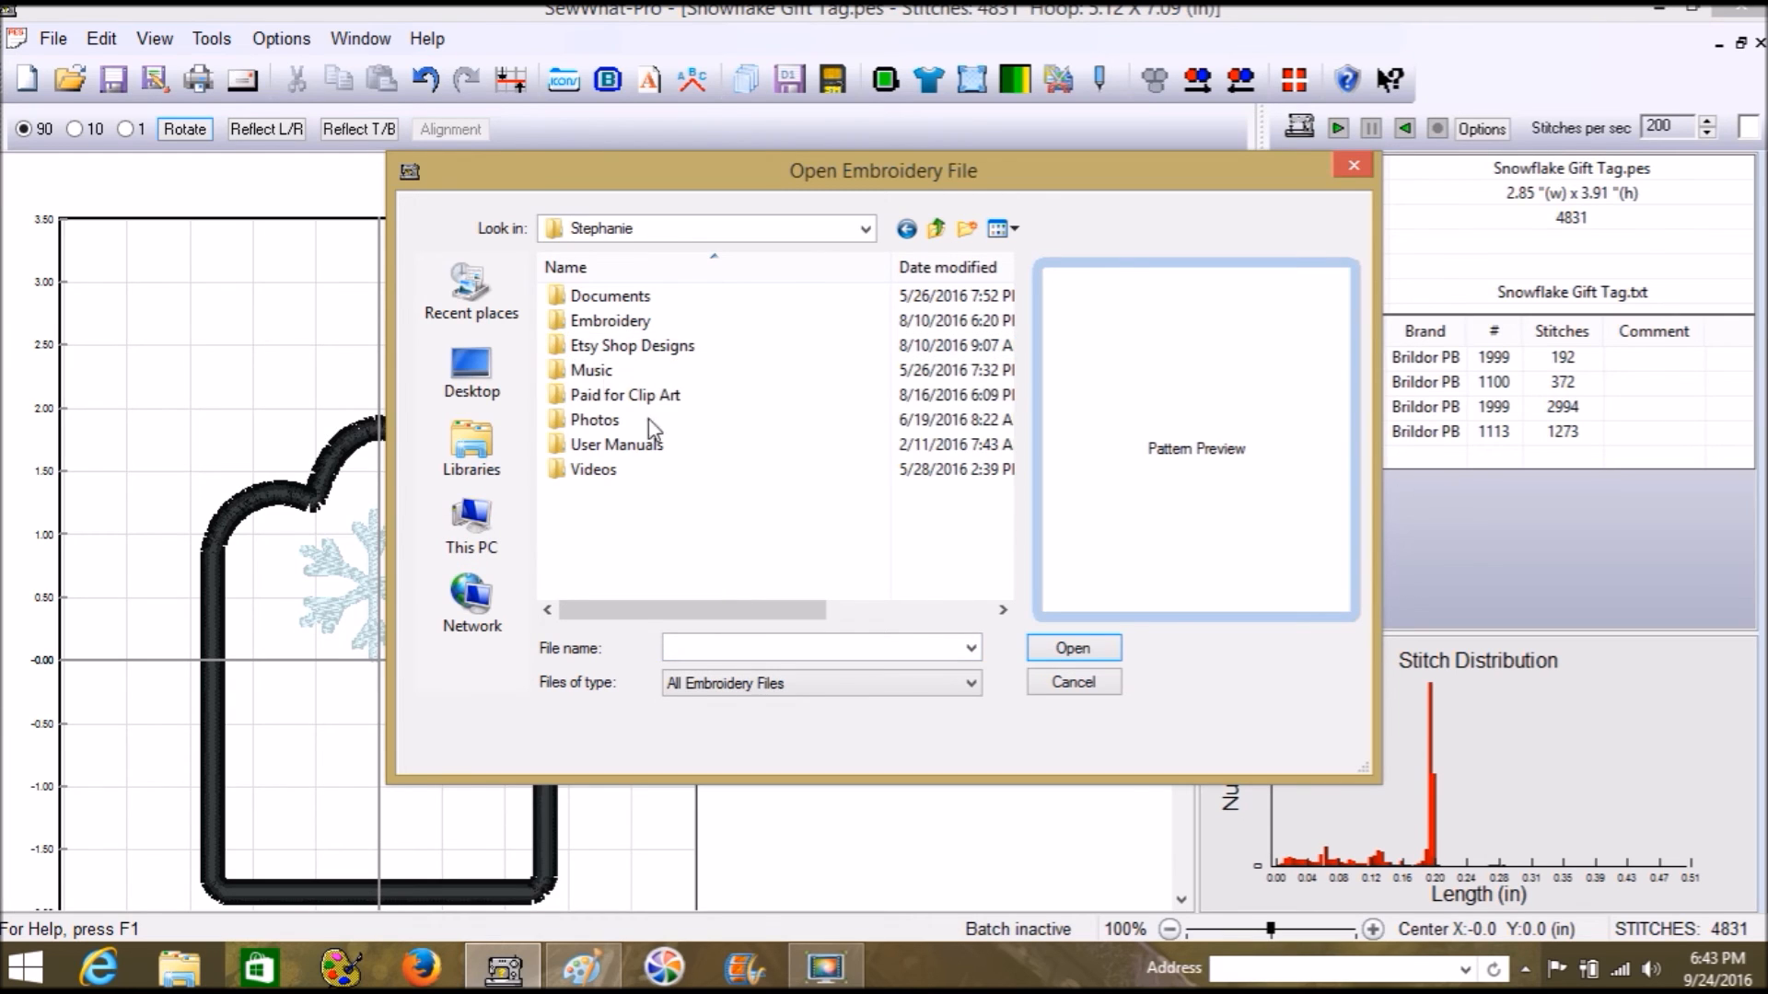
double_click(601, 326)
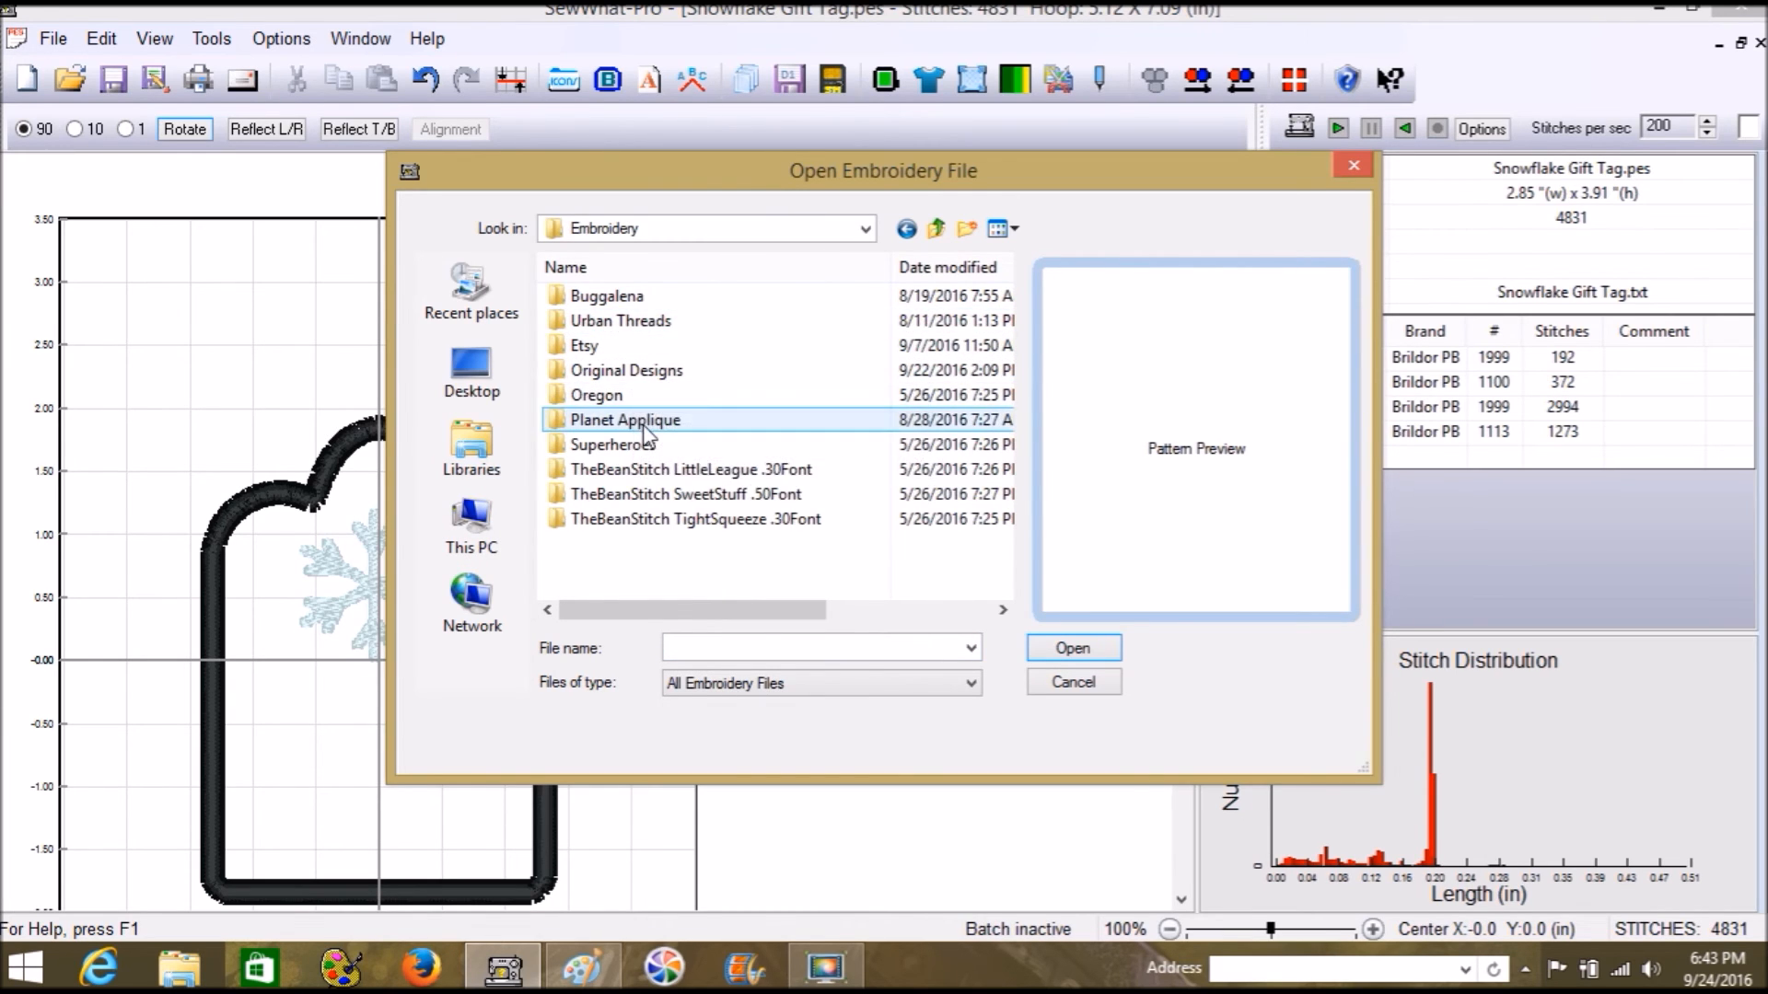
Step: Merge the letter file T(1)4.pes from the Planet Applique Fonts subfolder PES-ELIJAHFONT into the tag design
double_click(642, 424)
double_click(600, 372)
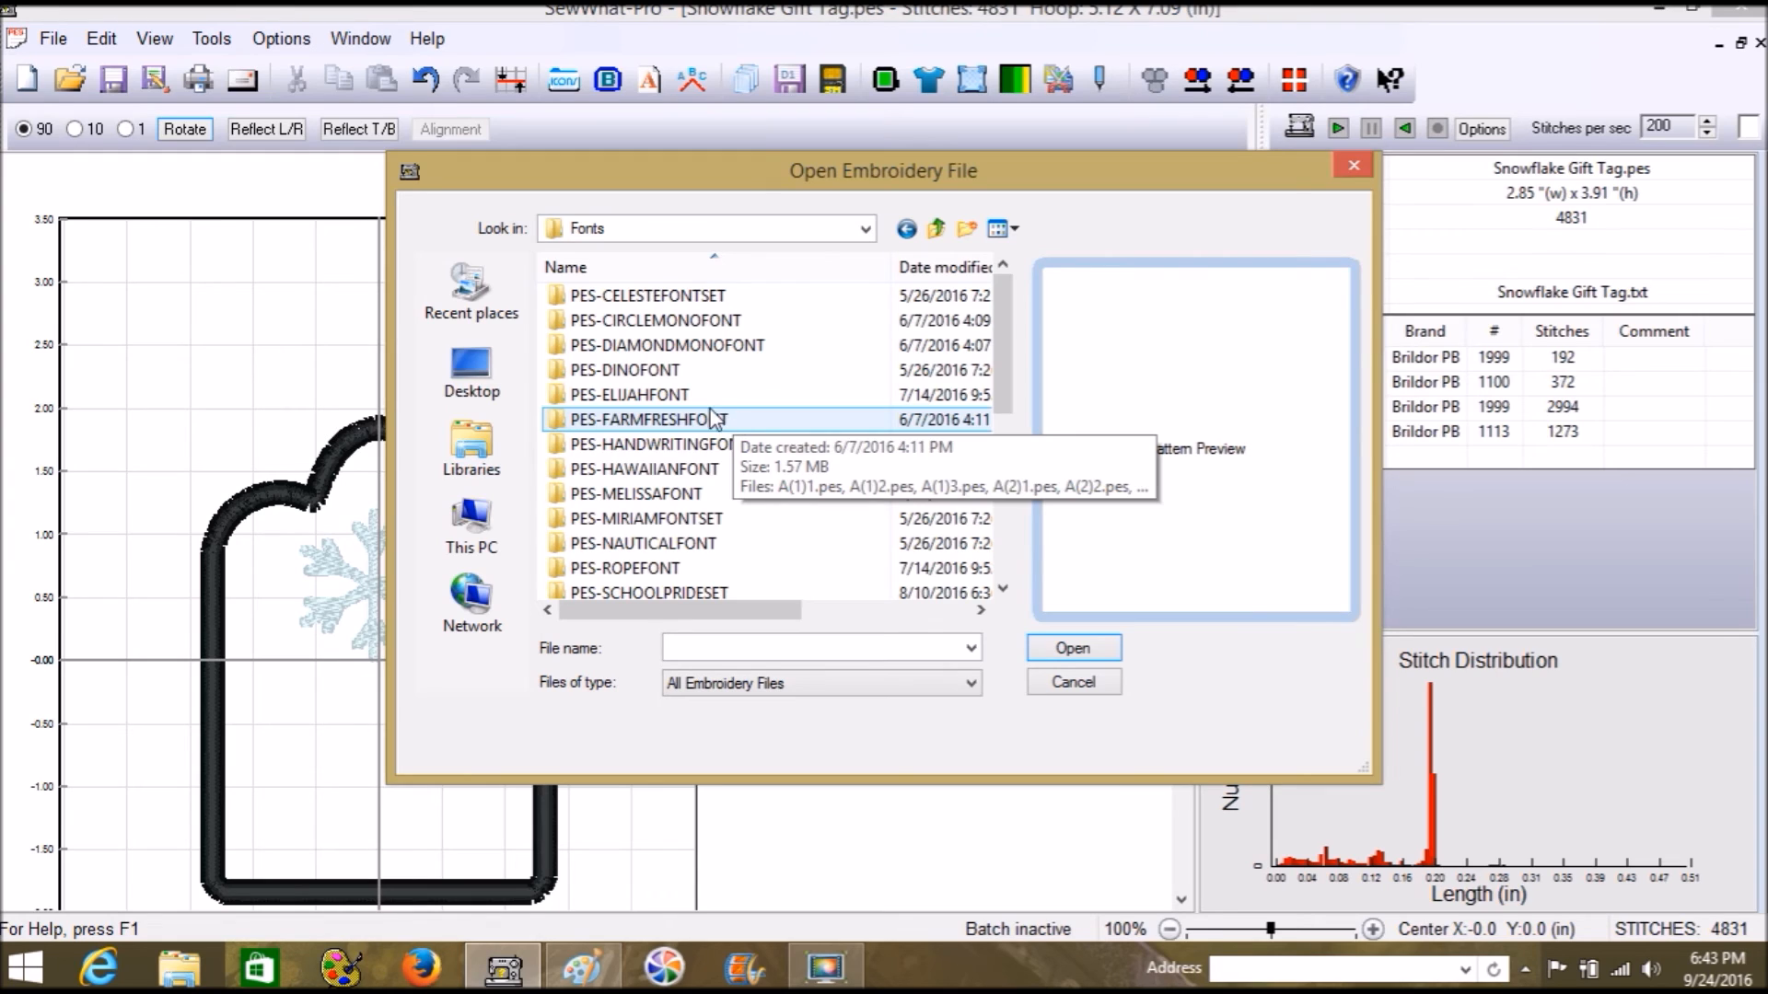
double_click(685, 394)
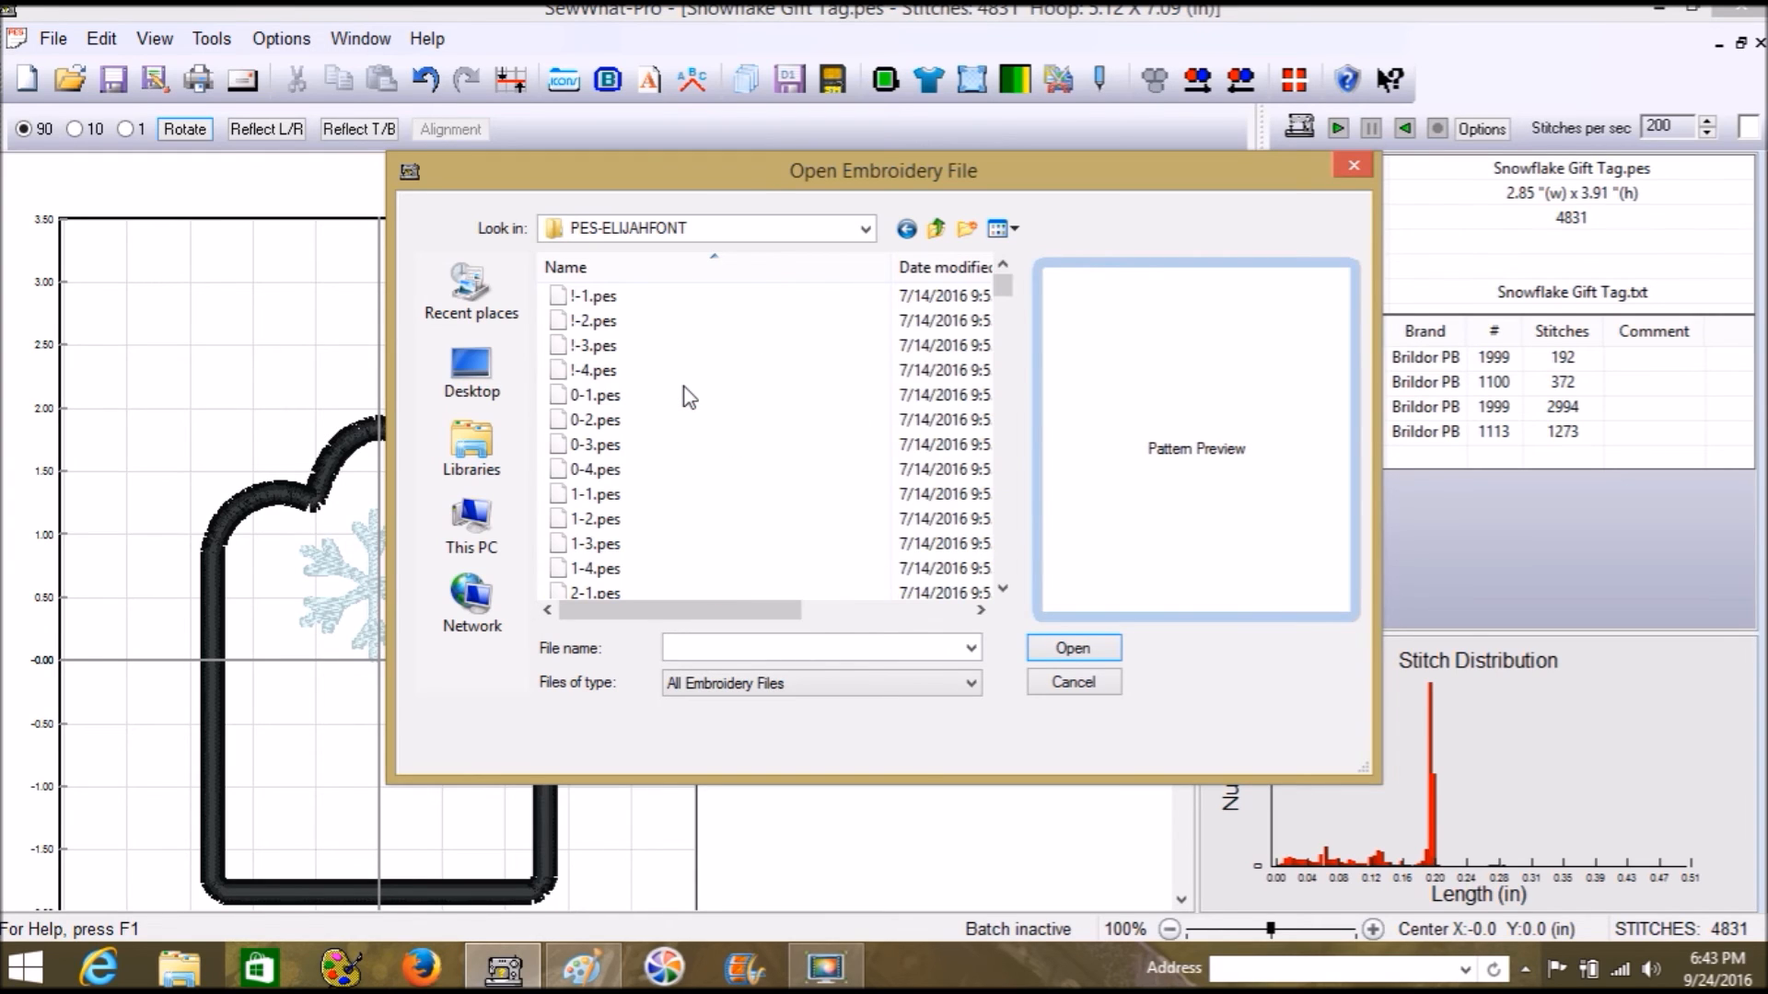
drag(1003, 287, 1002, 506)
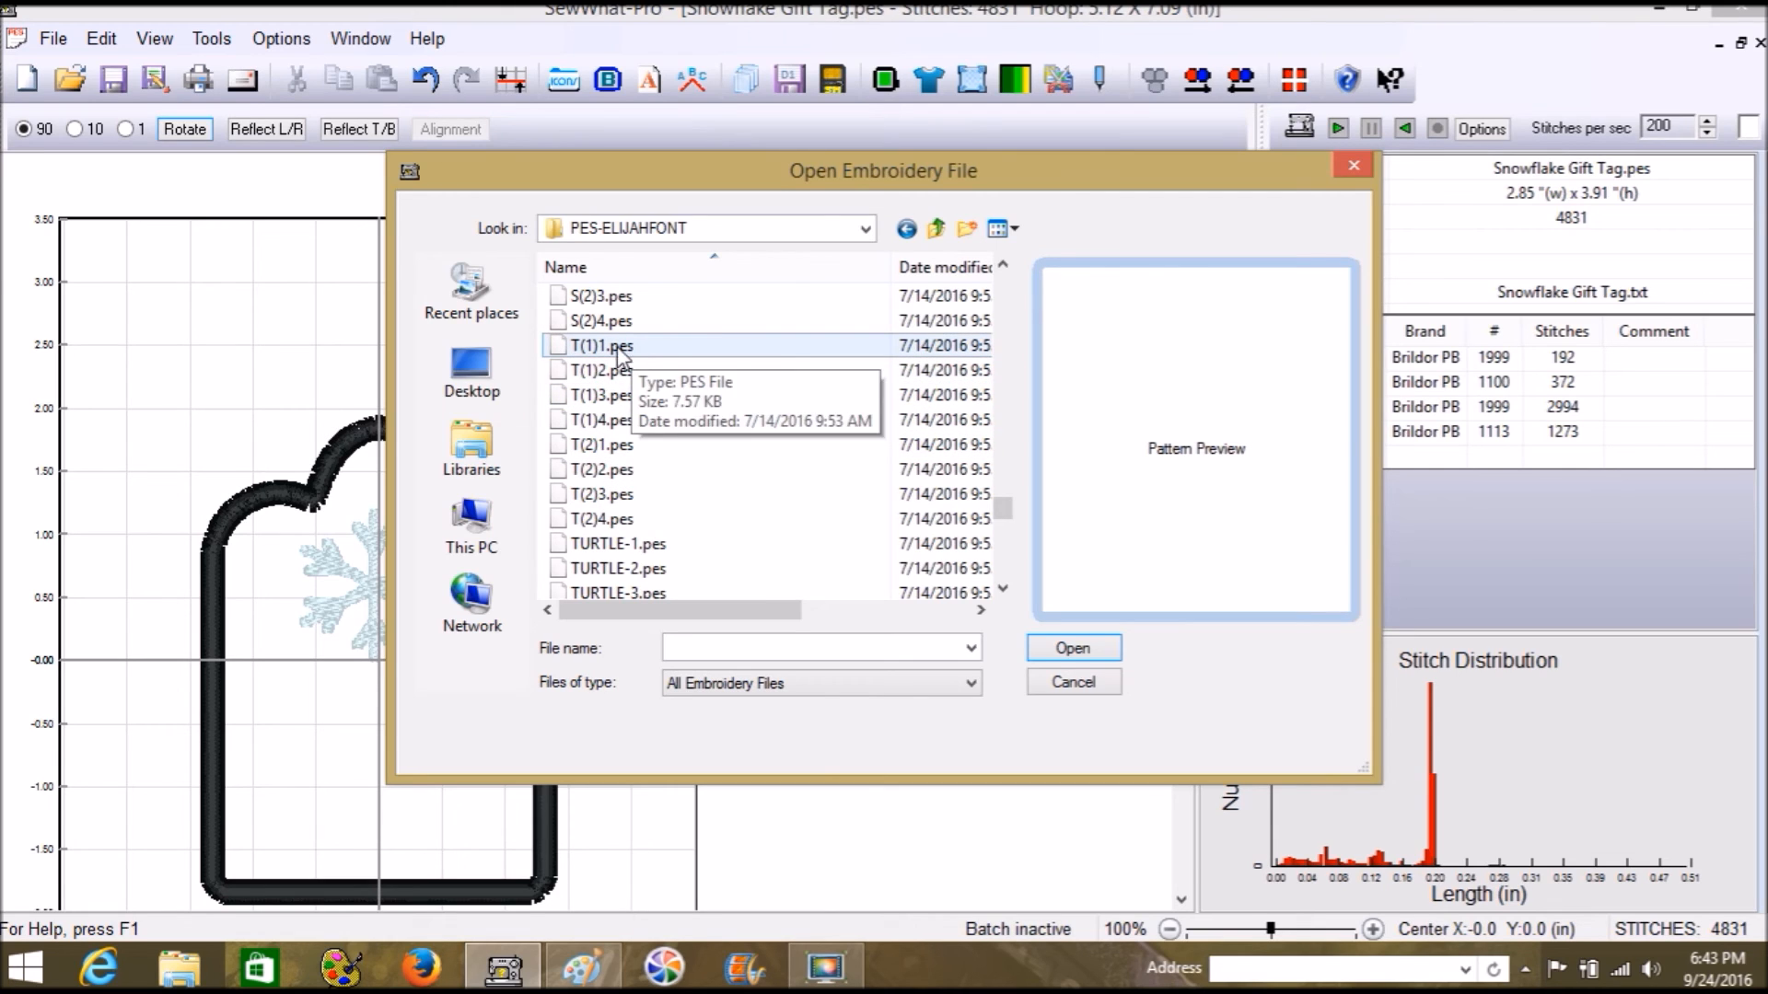
click(571, 424)
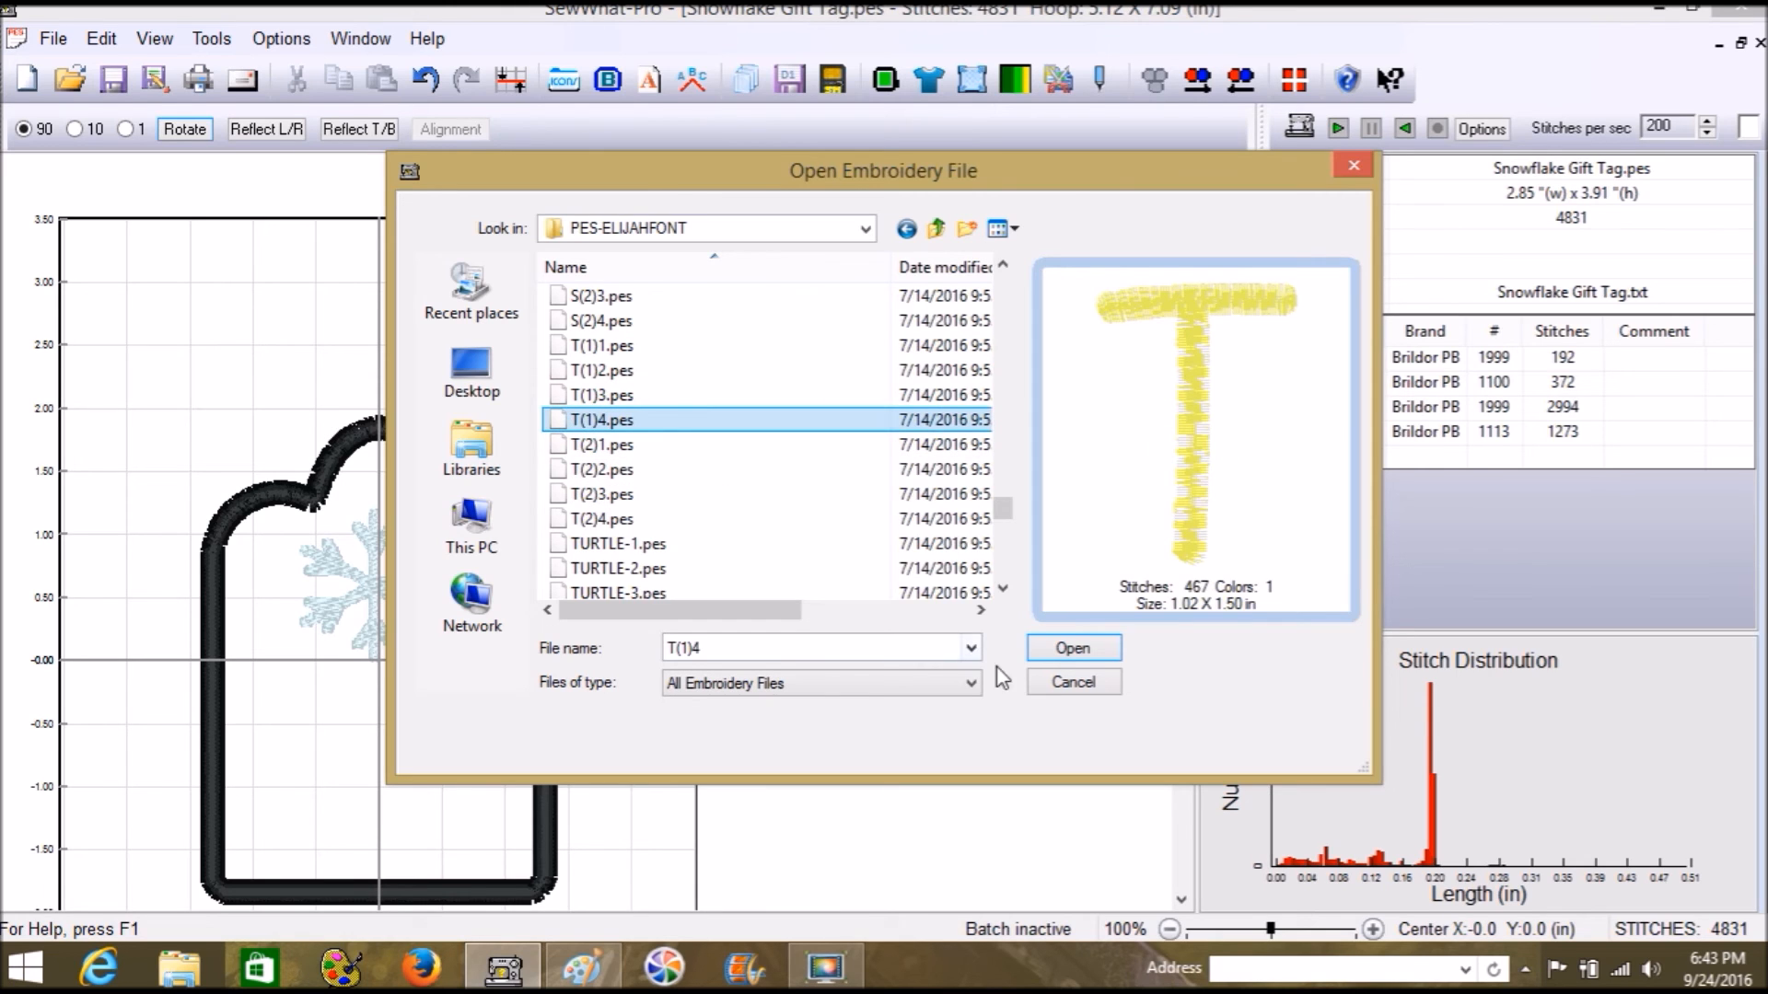
click(1045, 654)
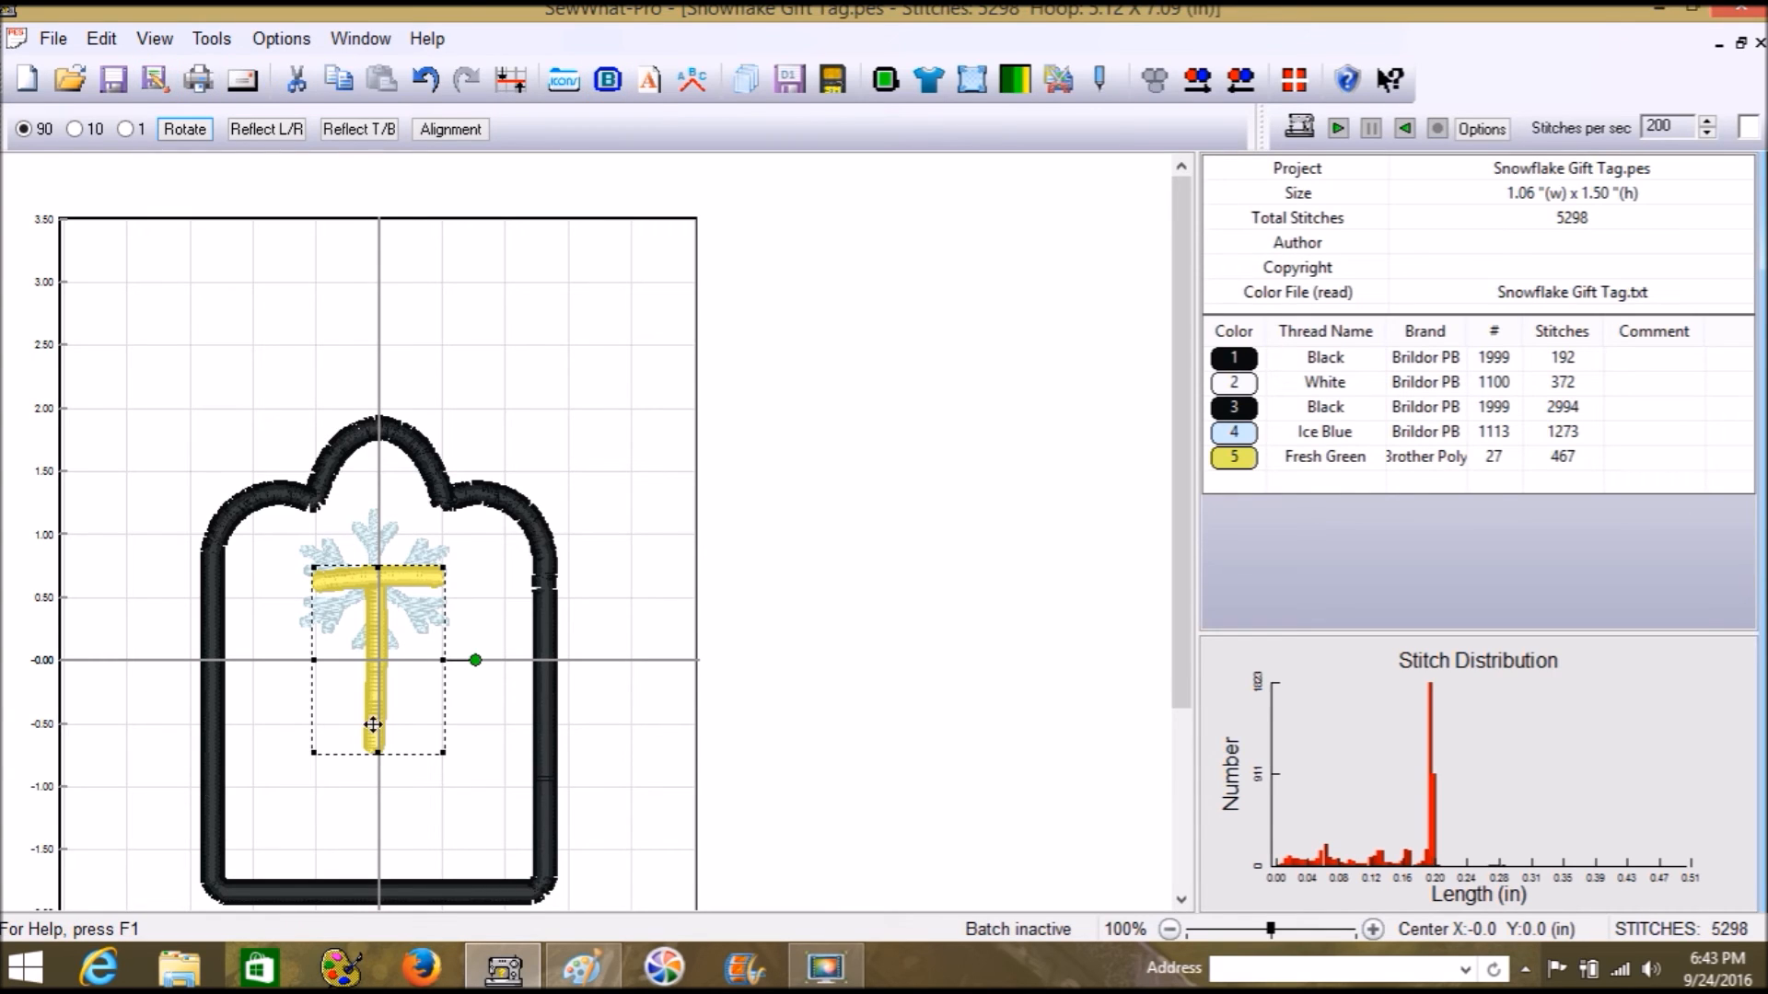
Step: Show the design album in alphabet mode and add the last lowercase r variant of PES-ELIJAHFONT after the T
click(565, 85)
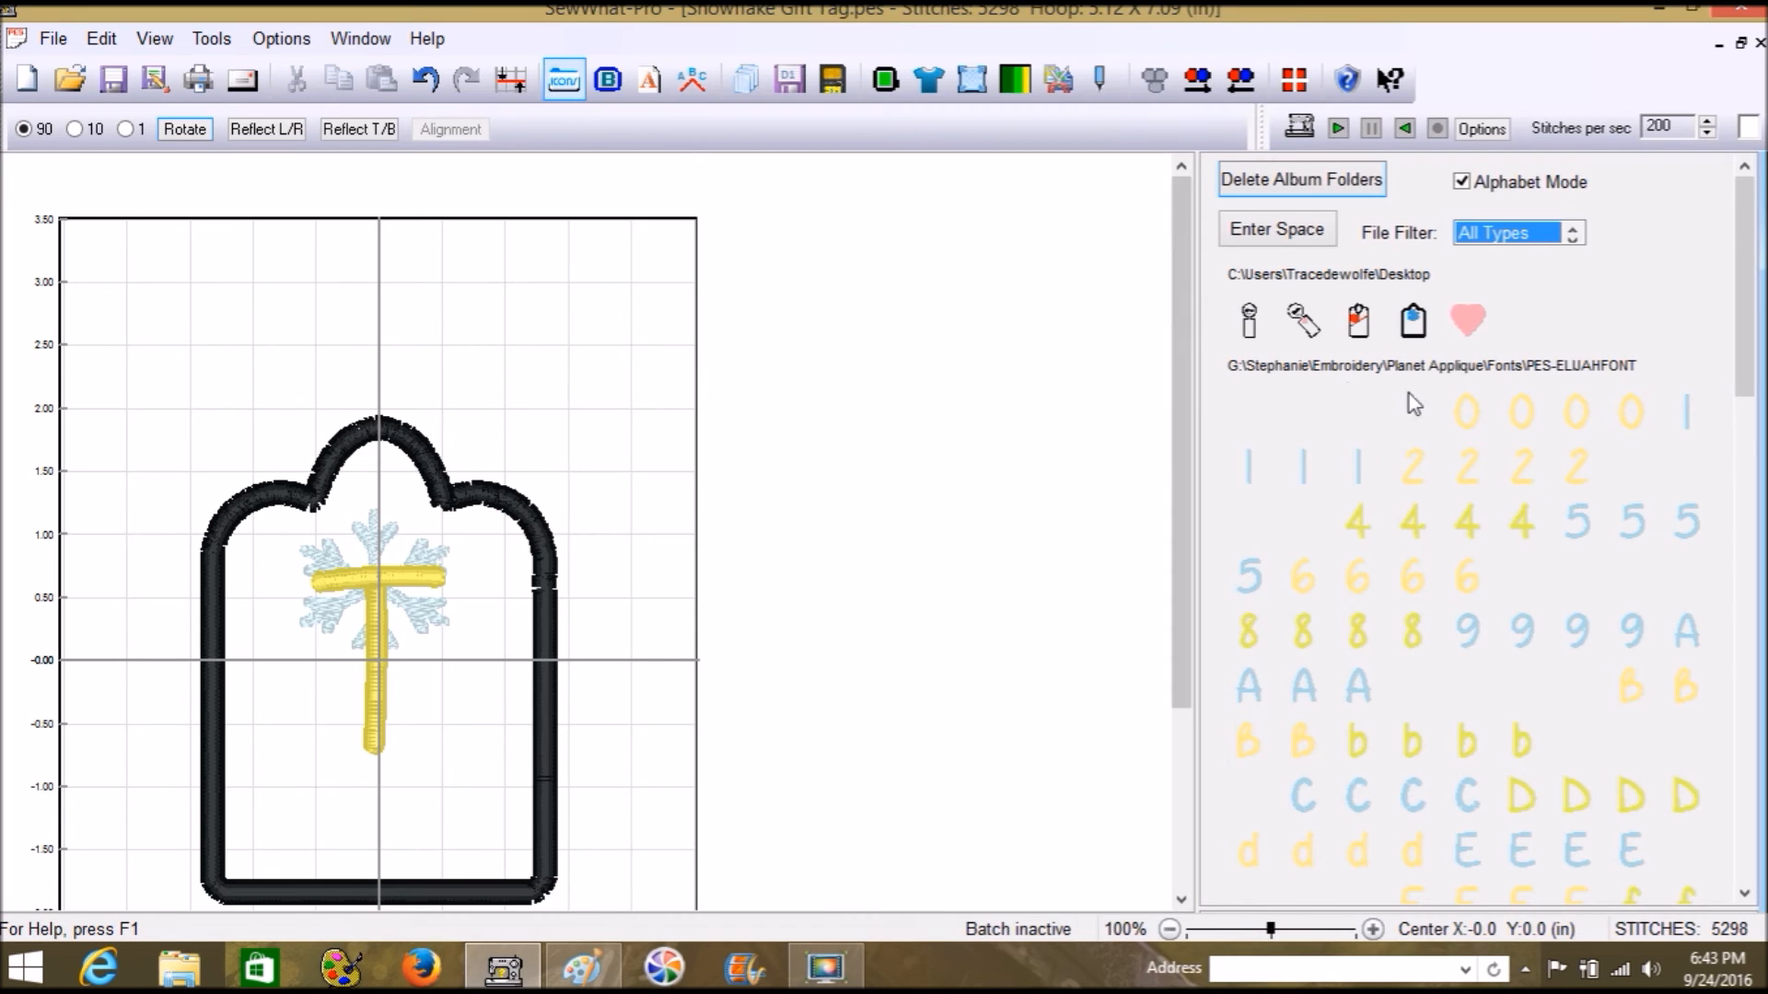
click(1744, 893)
click(1744, 893)
click(1744, 892)
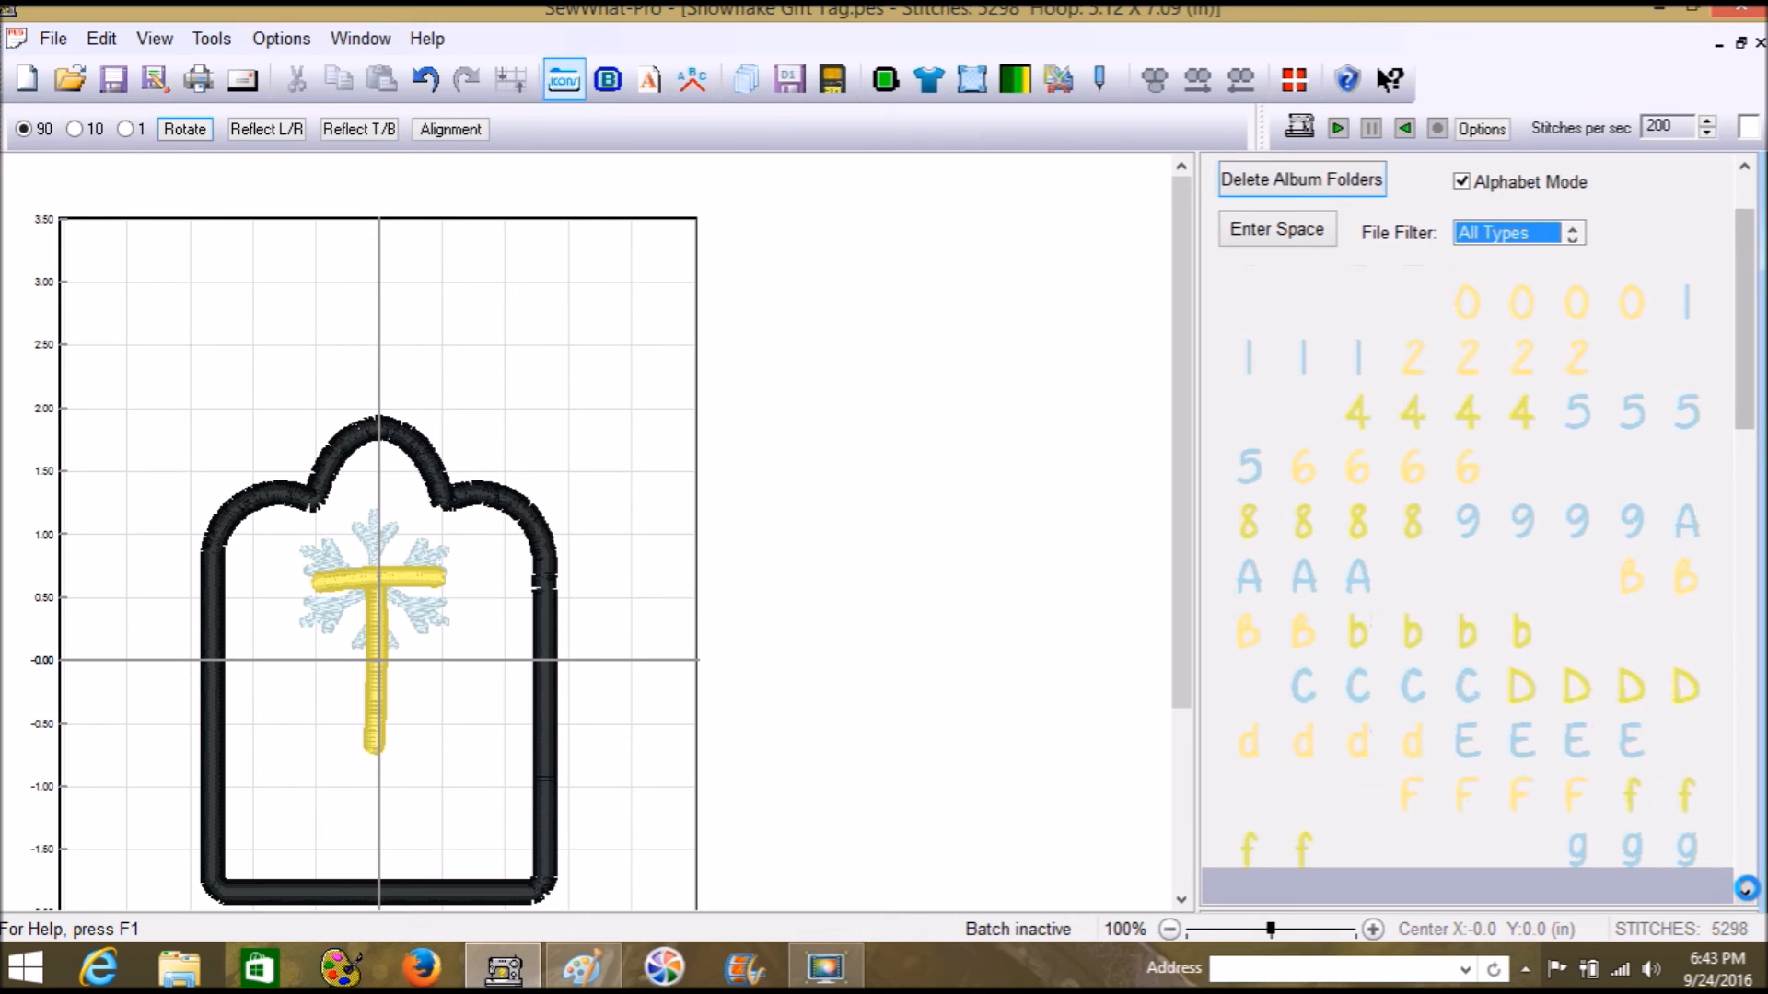
click(1746, 889)
click(1746, 890)
click(1746, 890)
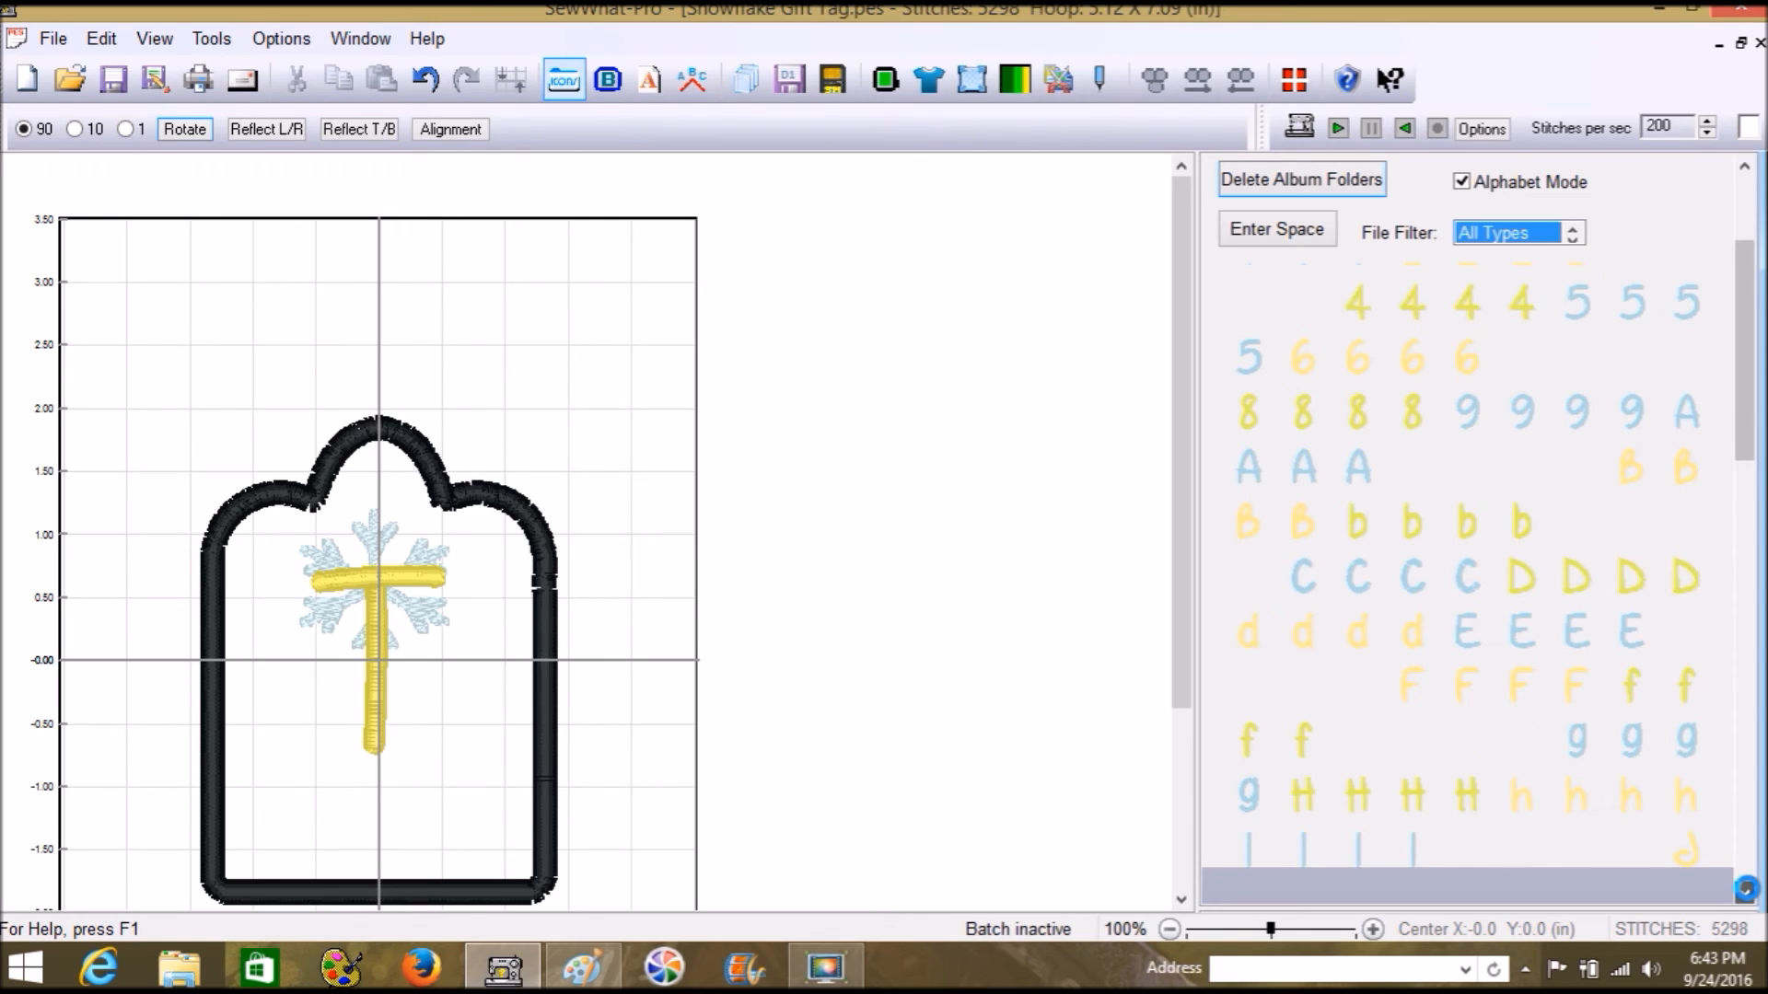
click(1746, 890)
click(1746, 890)
click(1746, 889)
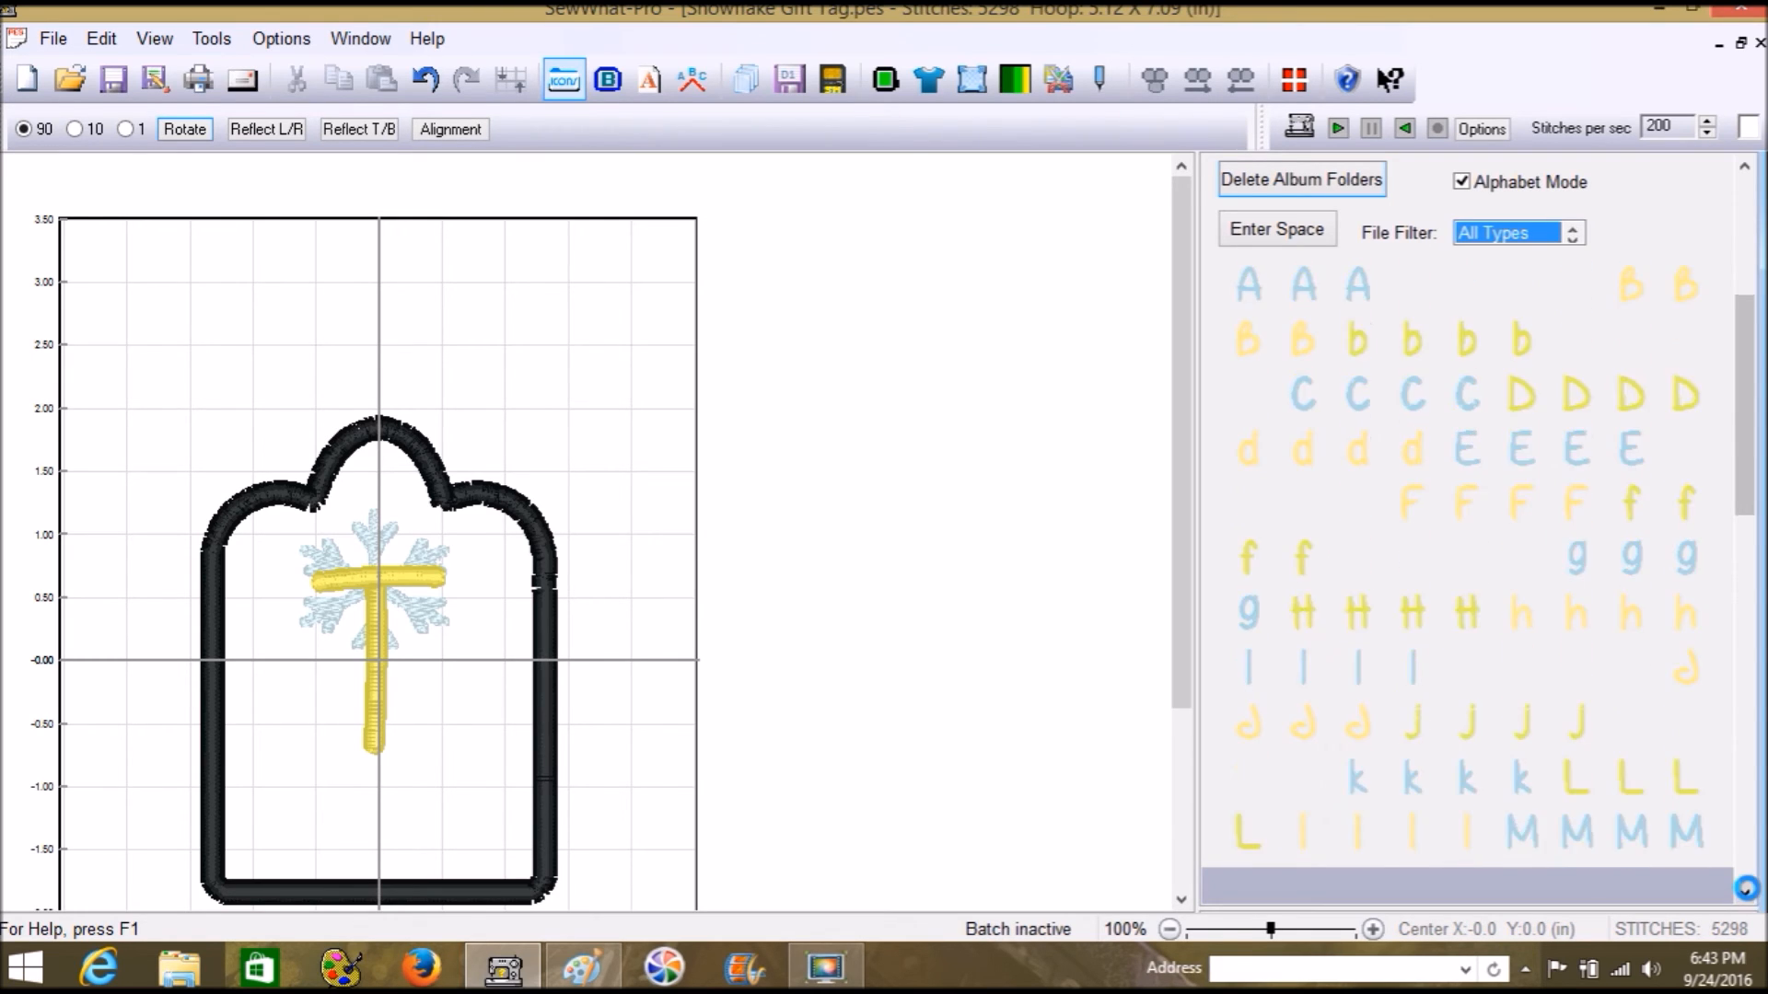
click(1746, 889)
click(1746, 890)
click(1746, 890)
click(1746, 890)
click(1746, 889)
click(1745, 890)
click(1746, 889)
click(1745, 889)
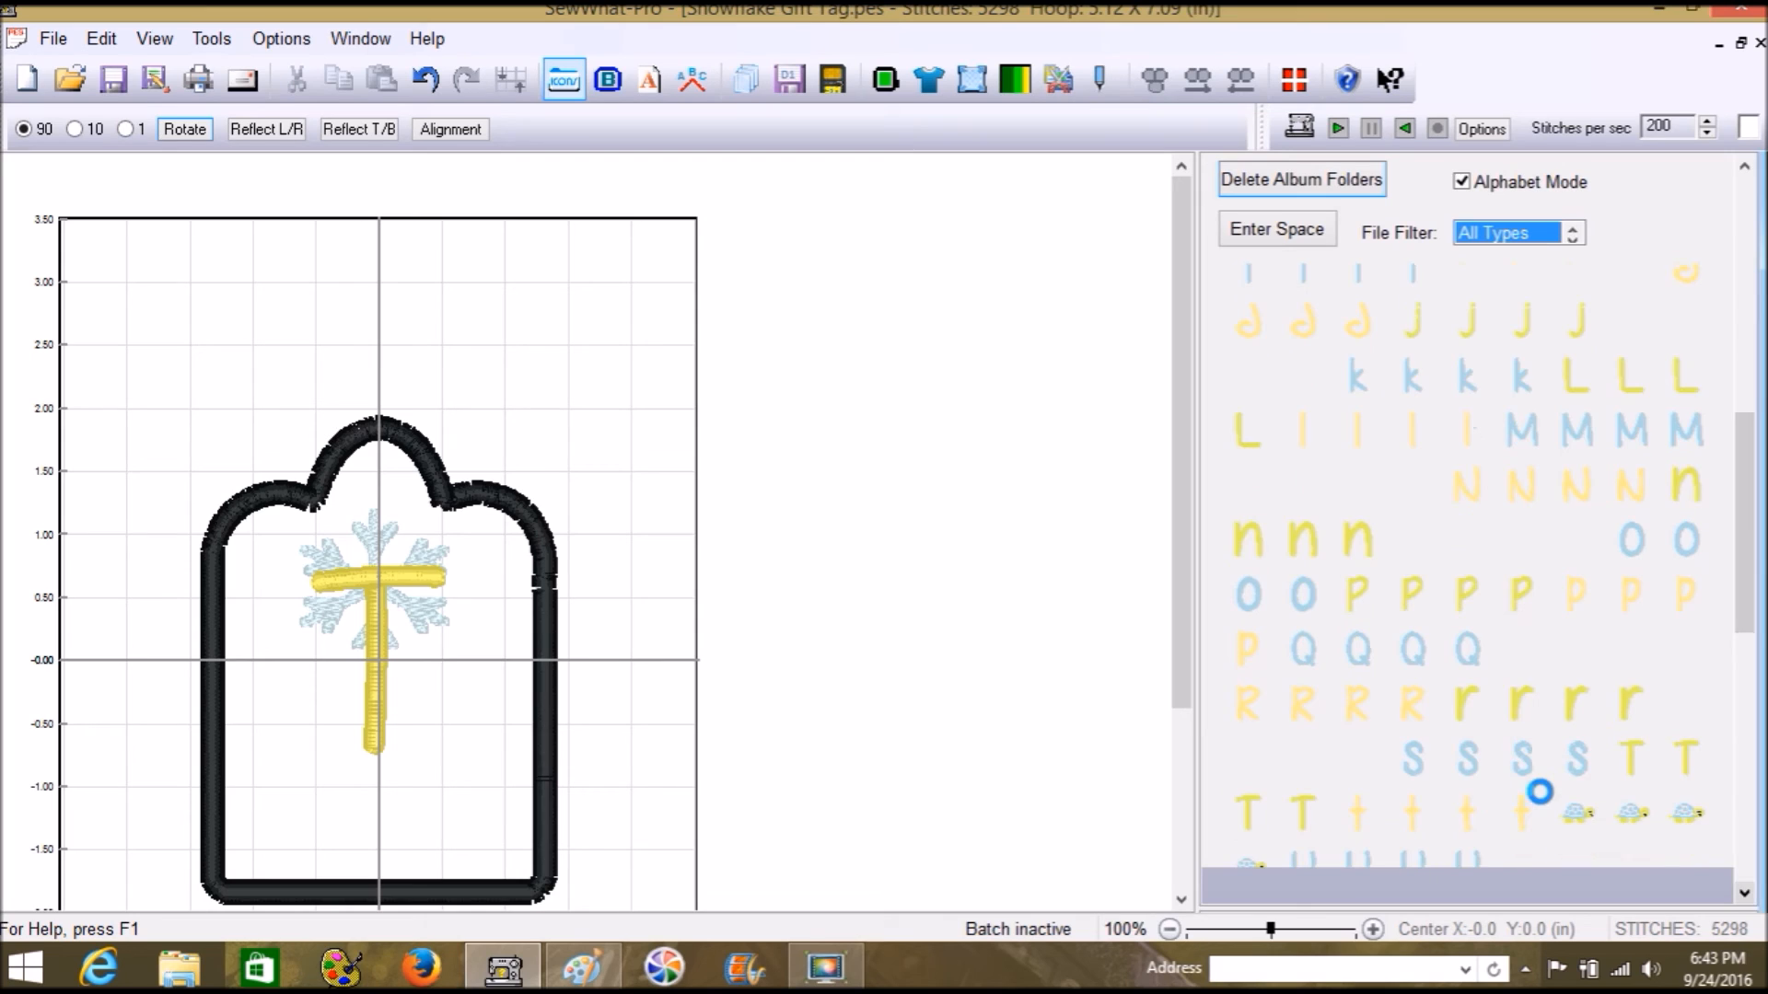
click(1628, 710)
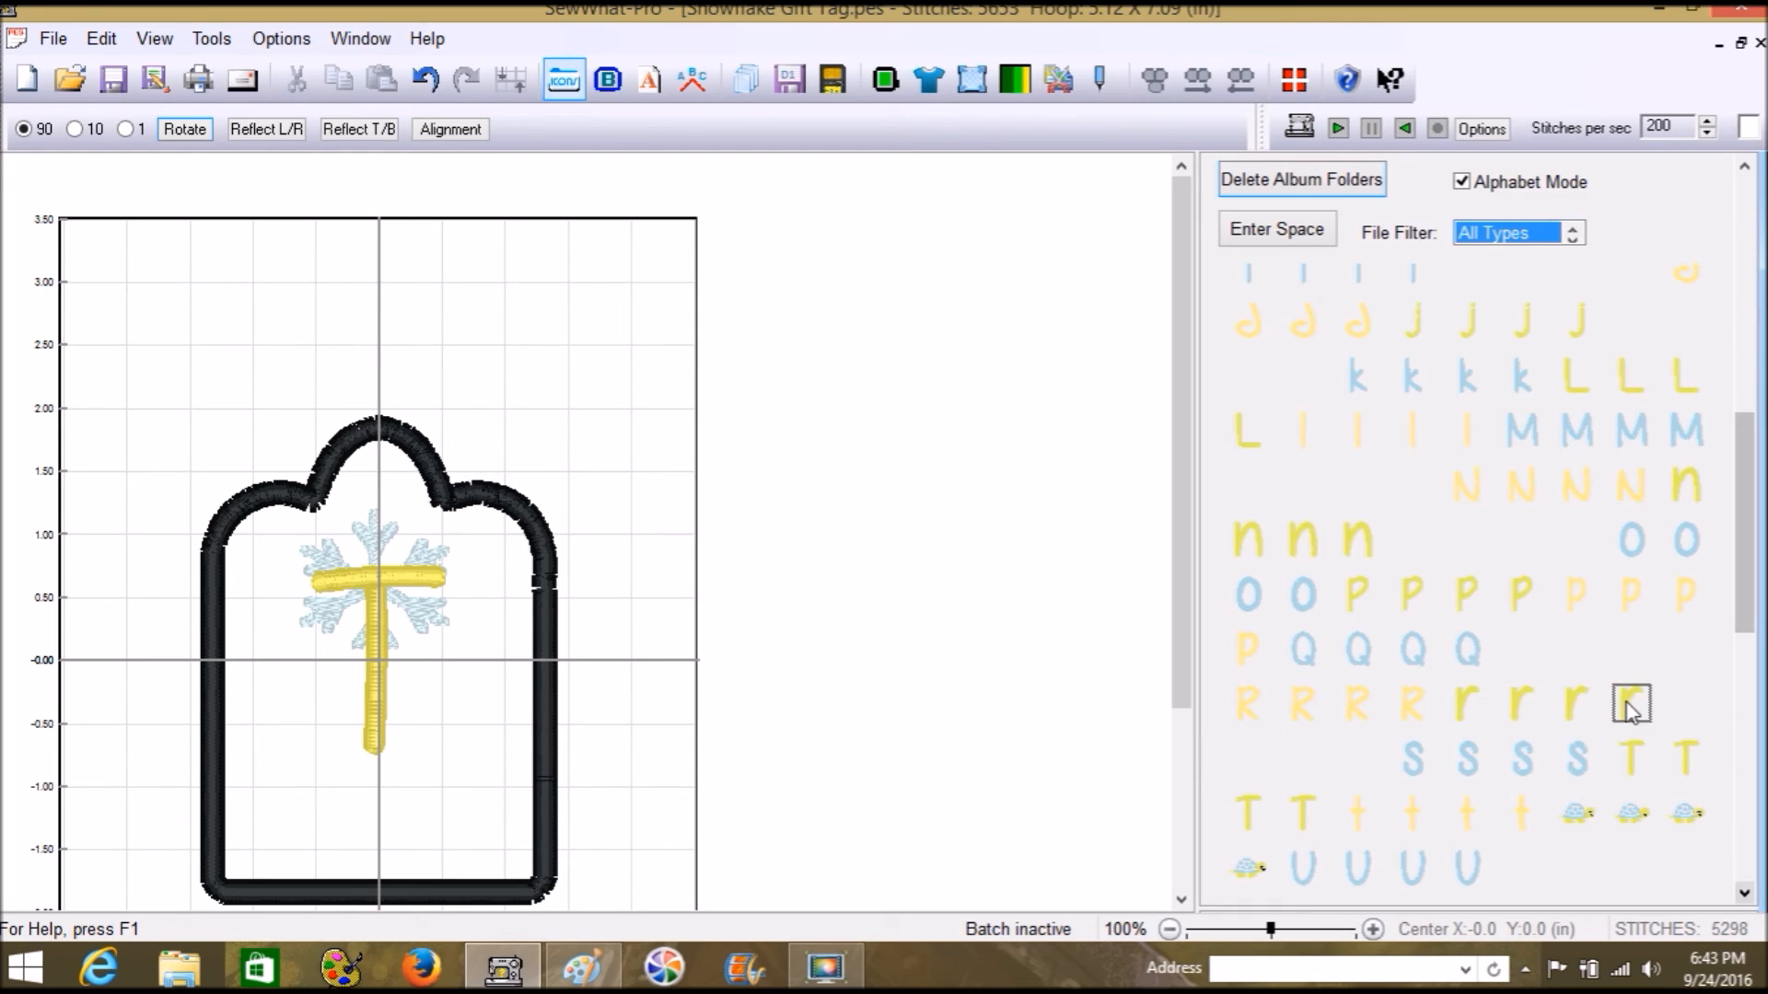
Step: Add the name's three remaining lowercase letters after the r, using the last variant of each from PES-ELIJAHFONT
drag(1740, 427, 1741, 323)
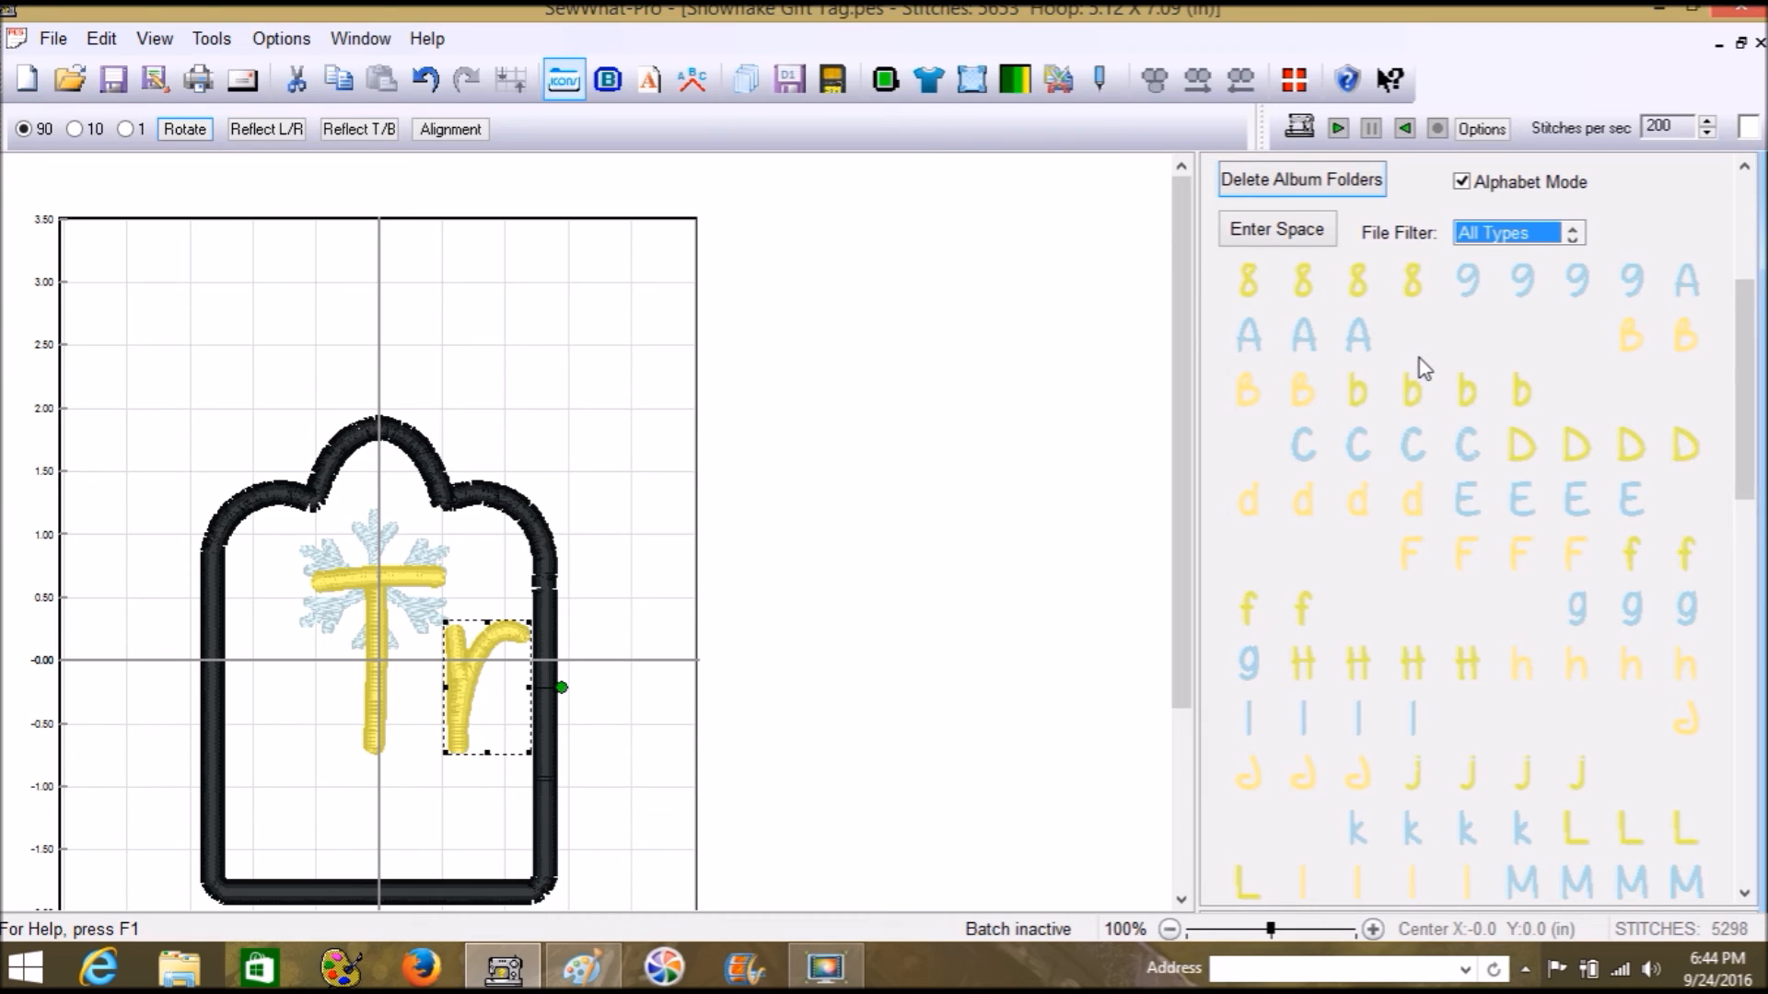
click(1586, 339)
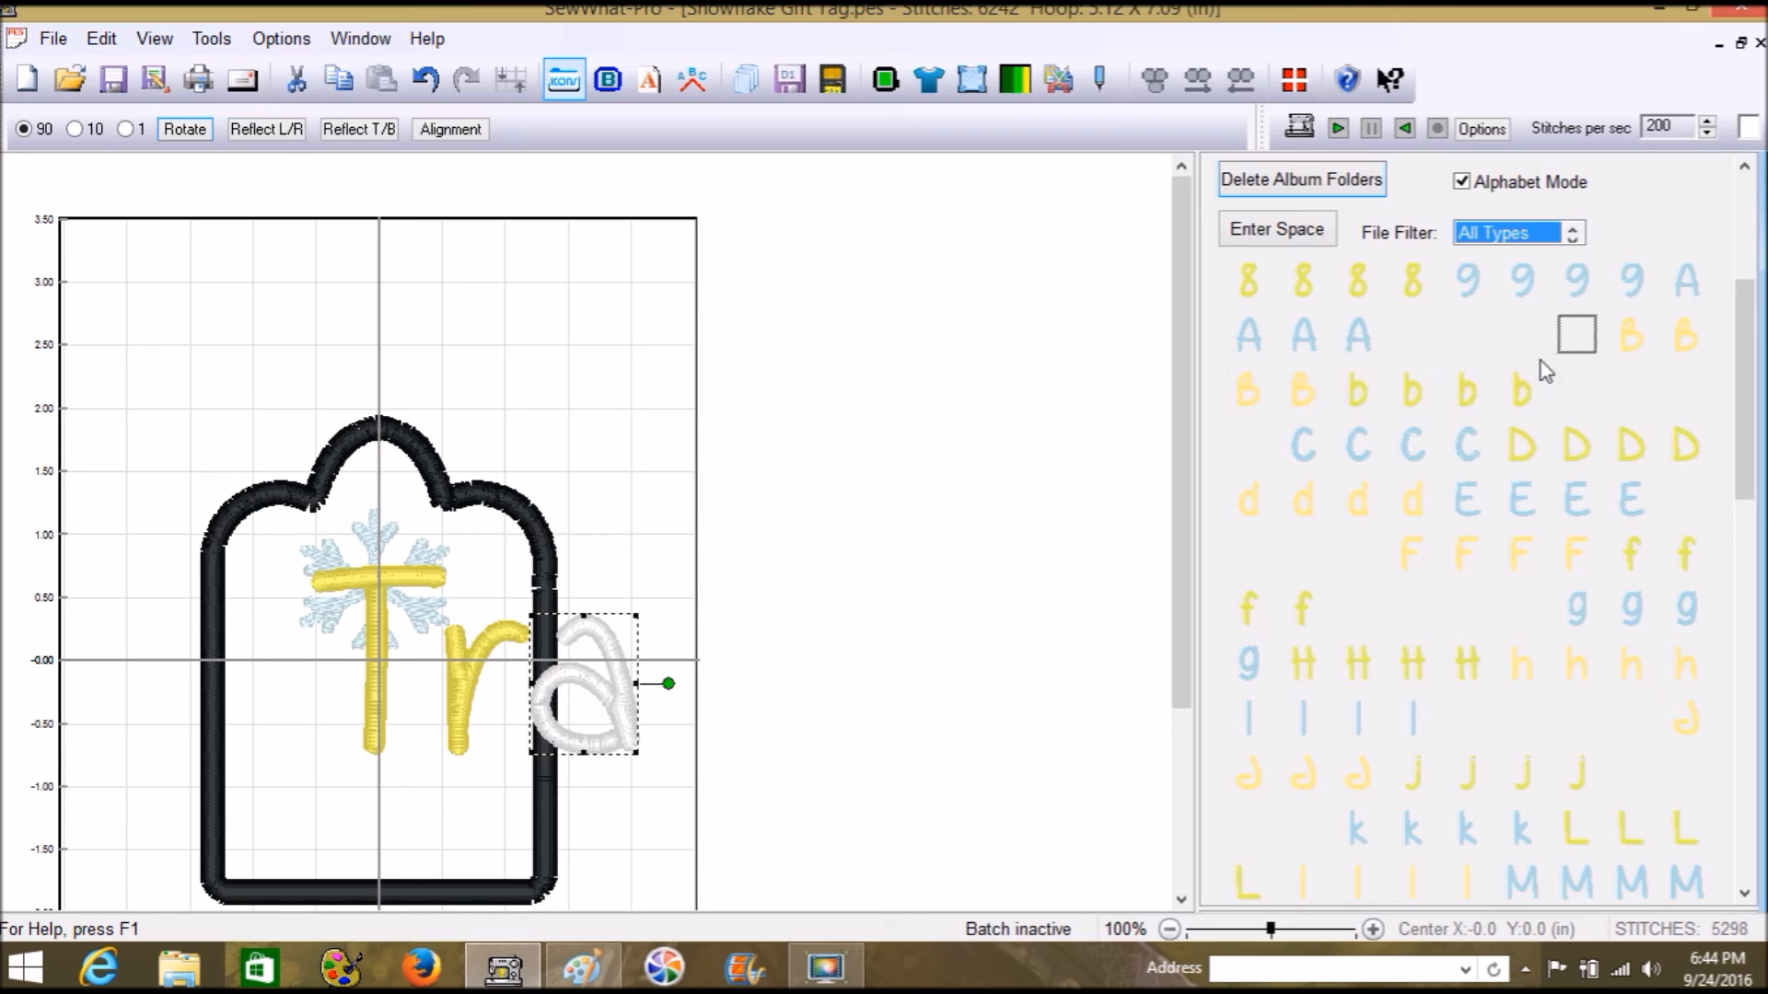
click(1467, 448)
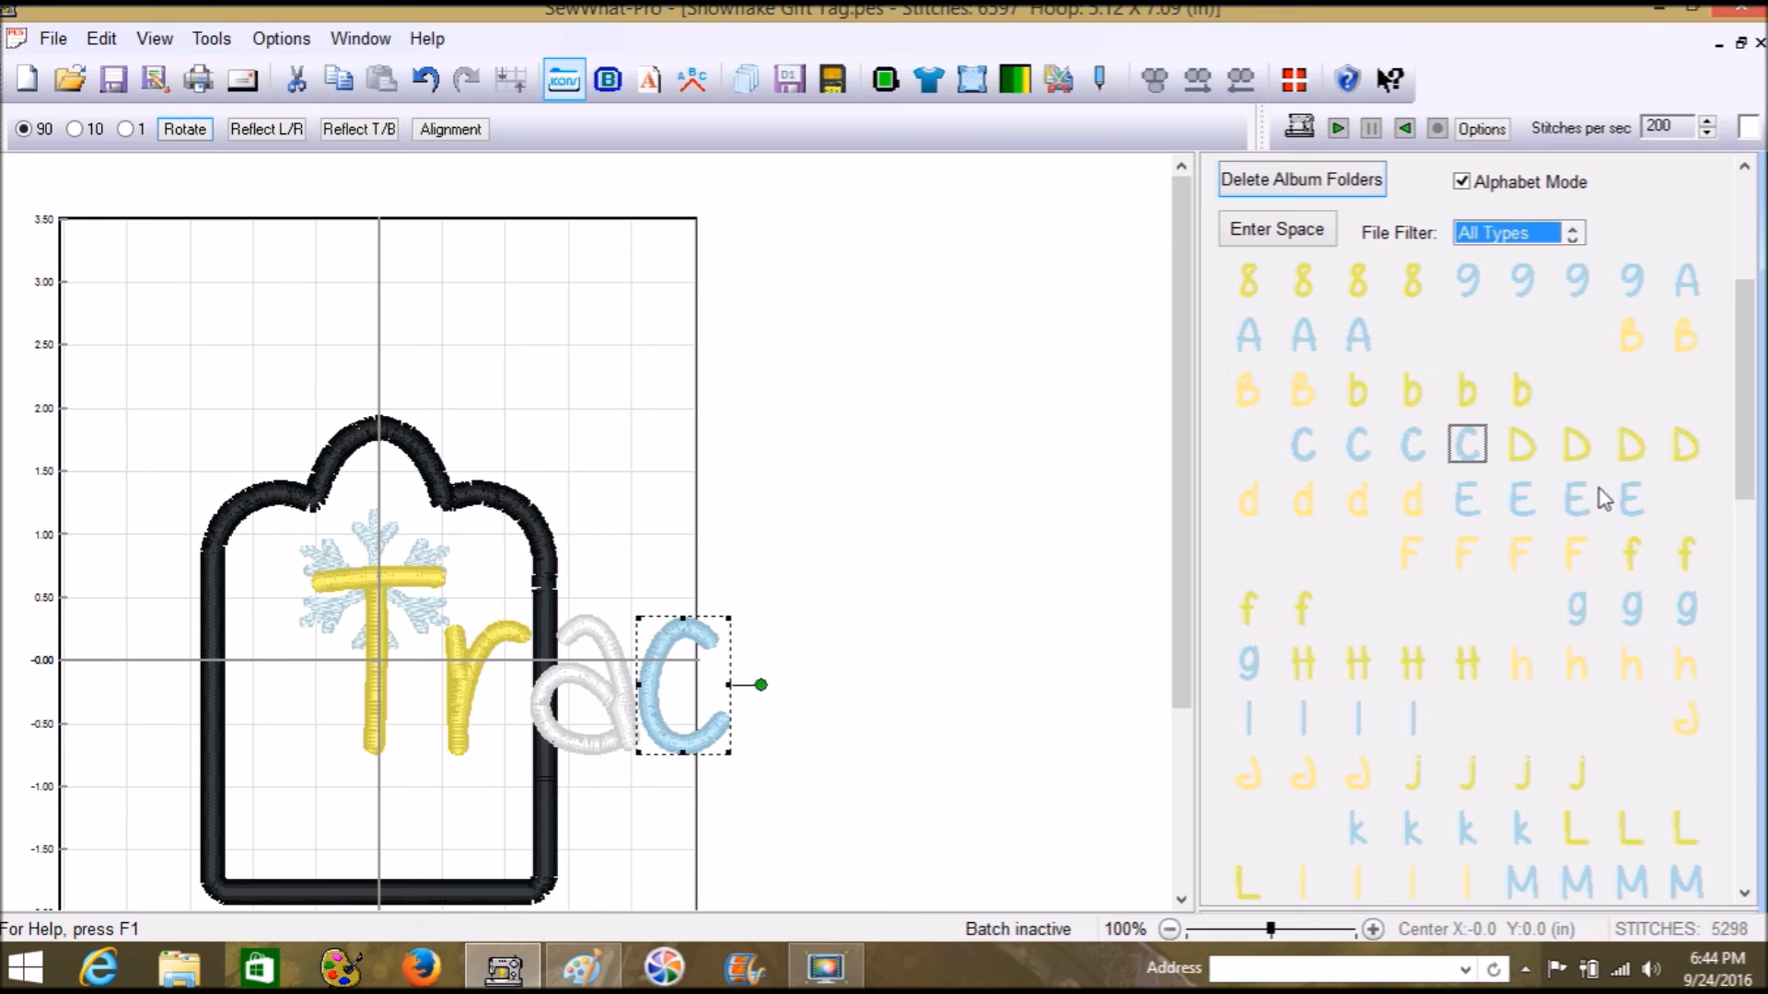
click(1352, 561)
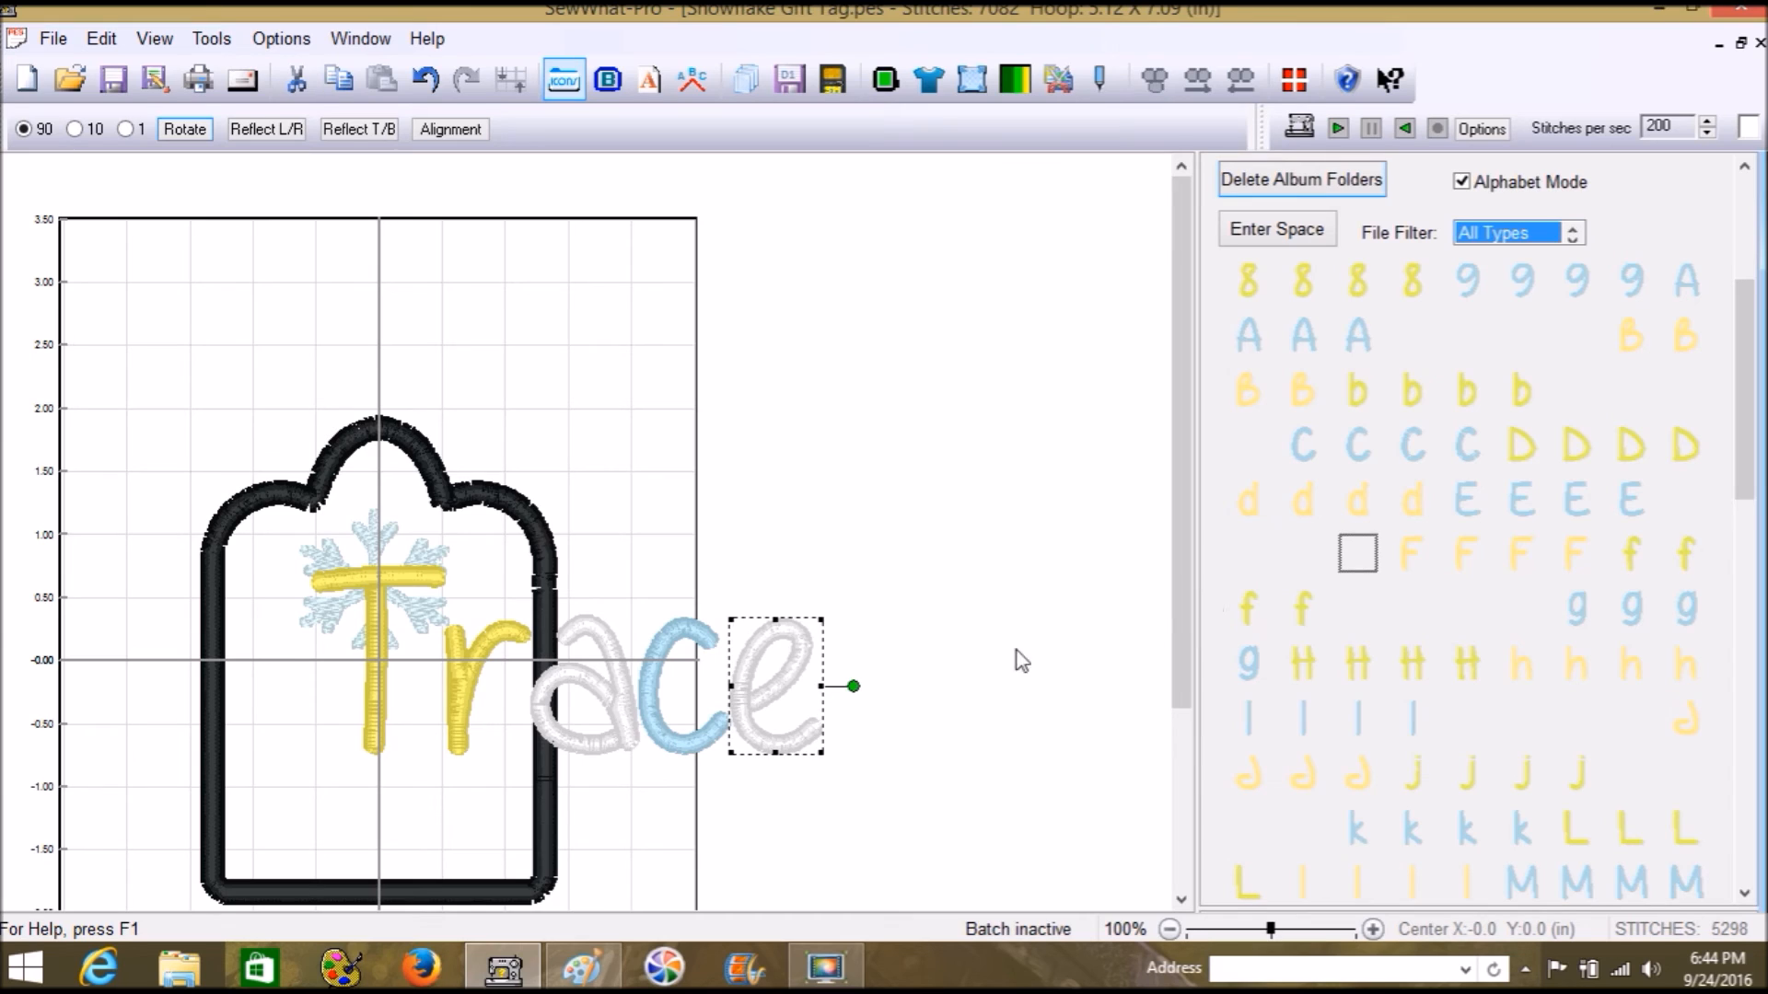
Step: Select all five letters of the name and resize them together to 50% of their initial size
ctrl+click(686, 734)
ctrl+click(578, 741)
ctrl+click(482, 705)
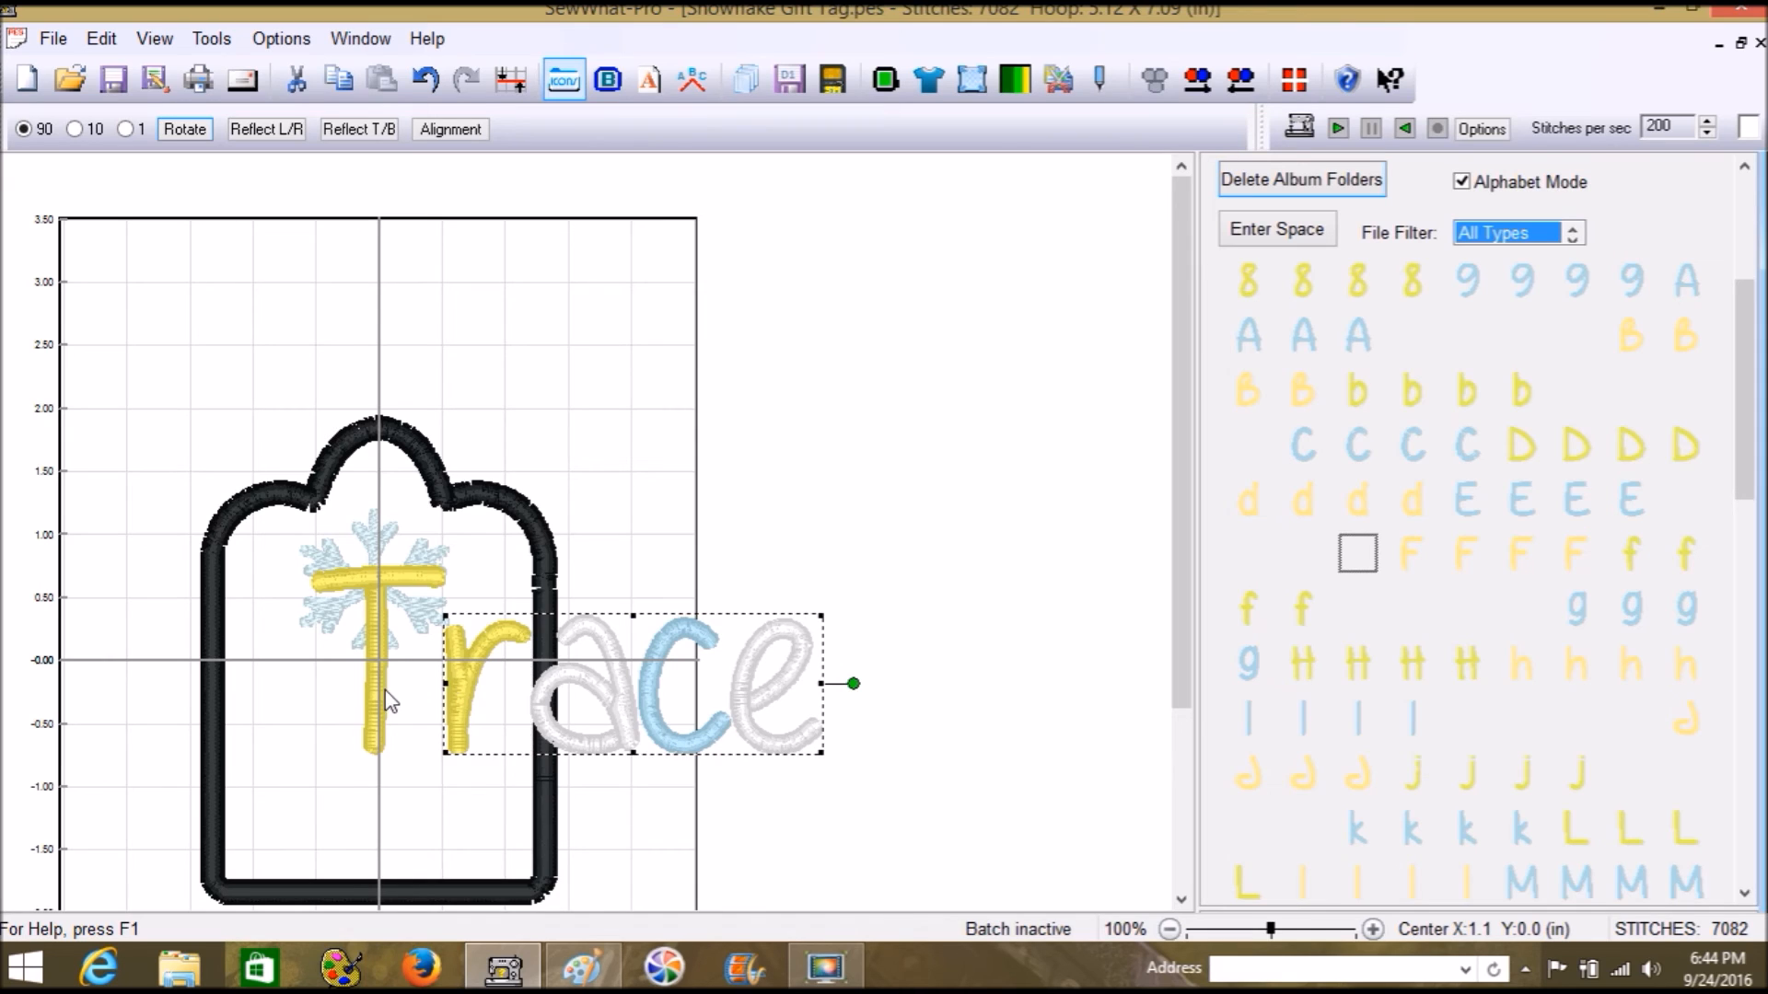
ctrl+click(383, 692)
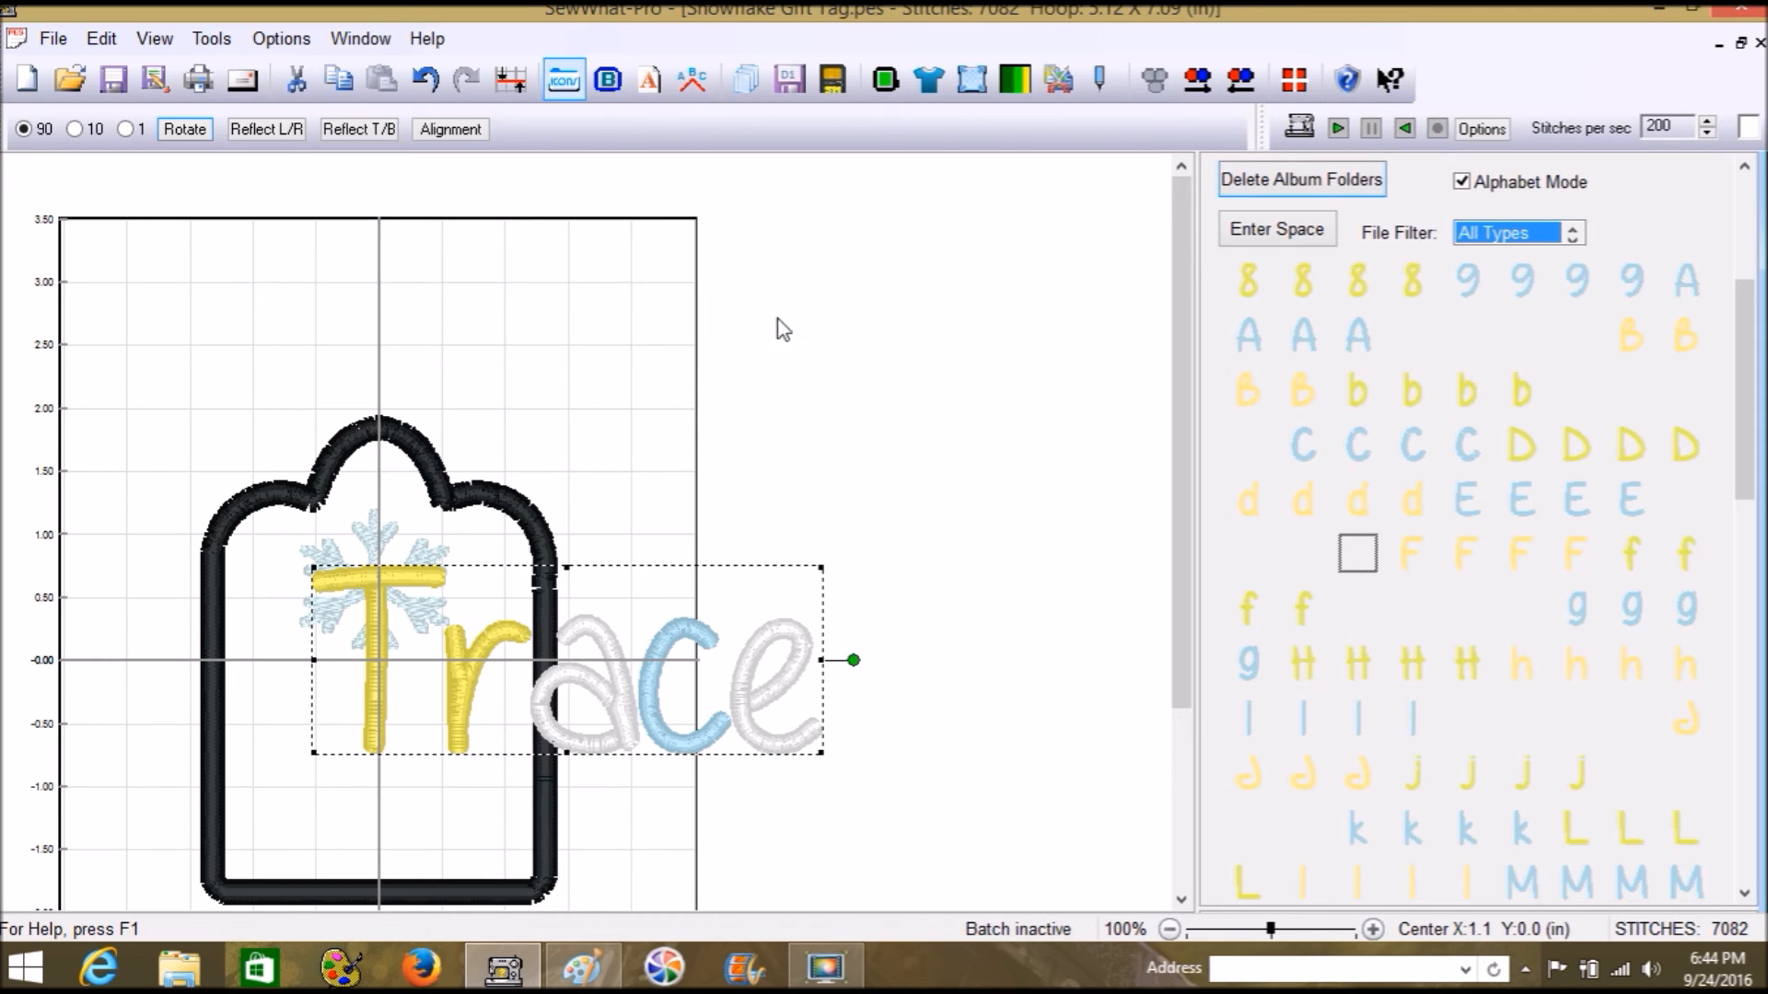
click(967, 81)
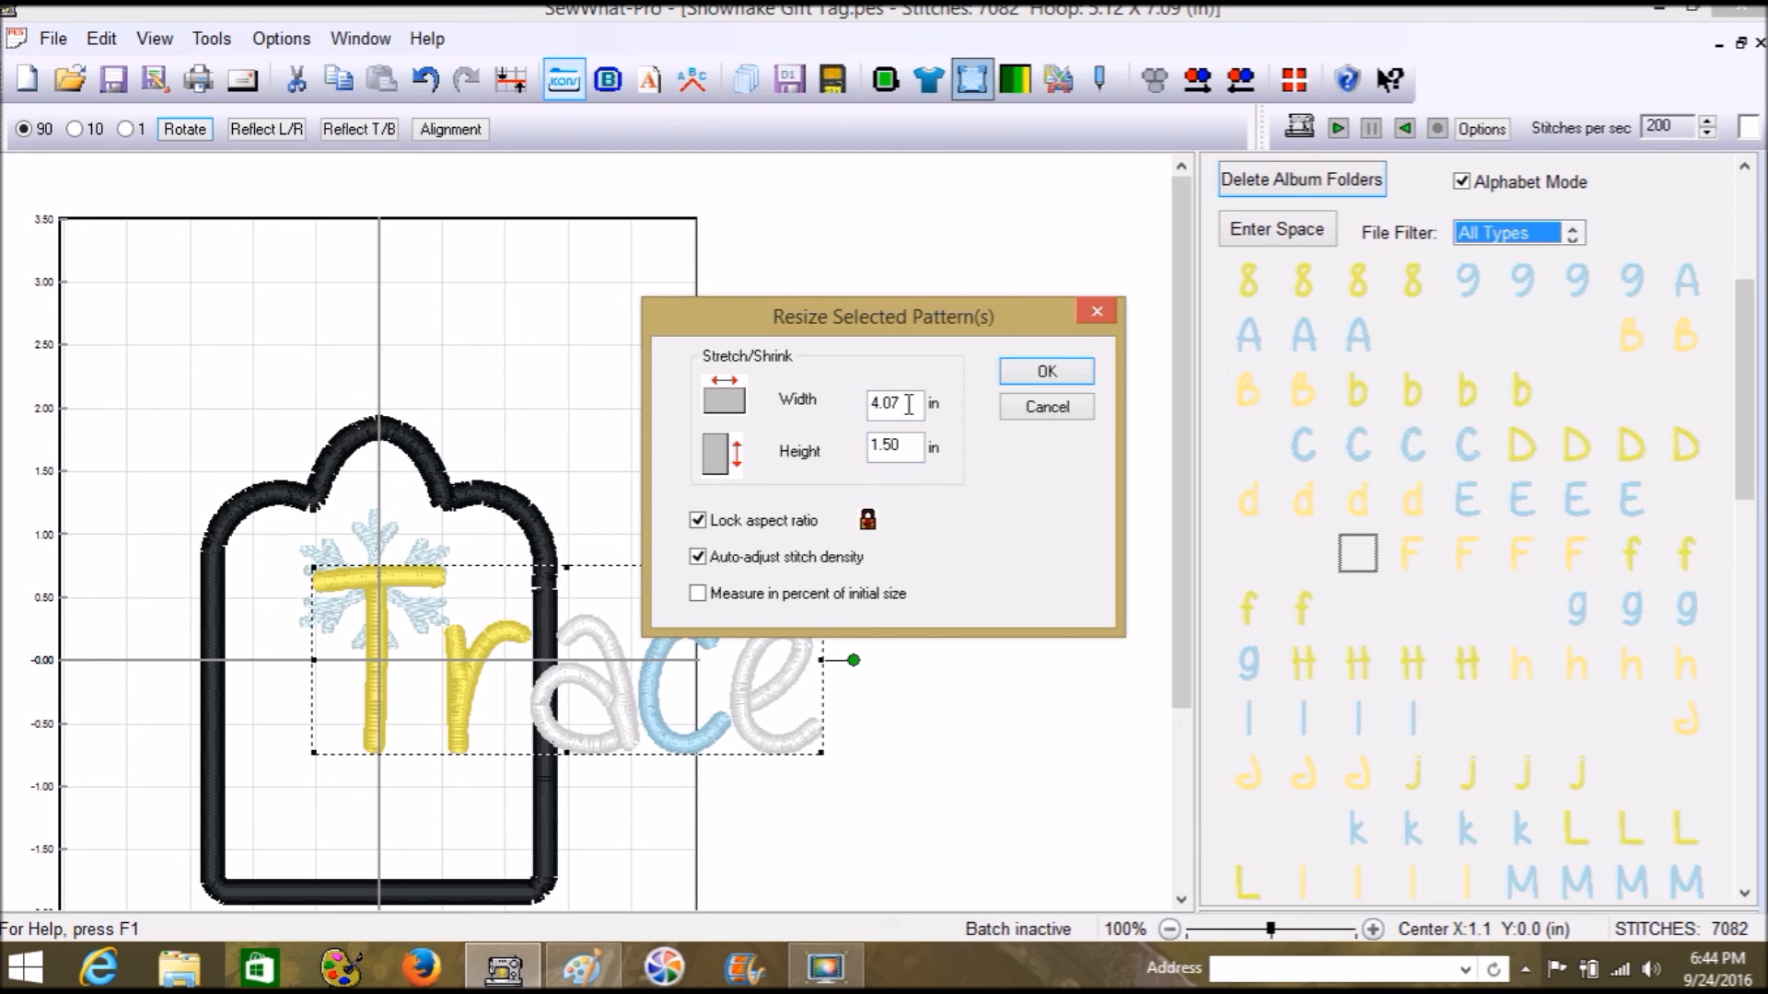
click(698, 594)
drag(908, 406, 860, 406)
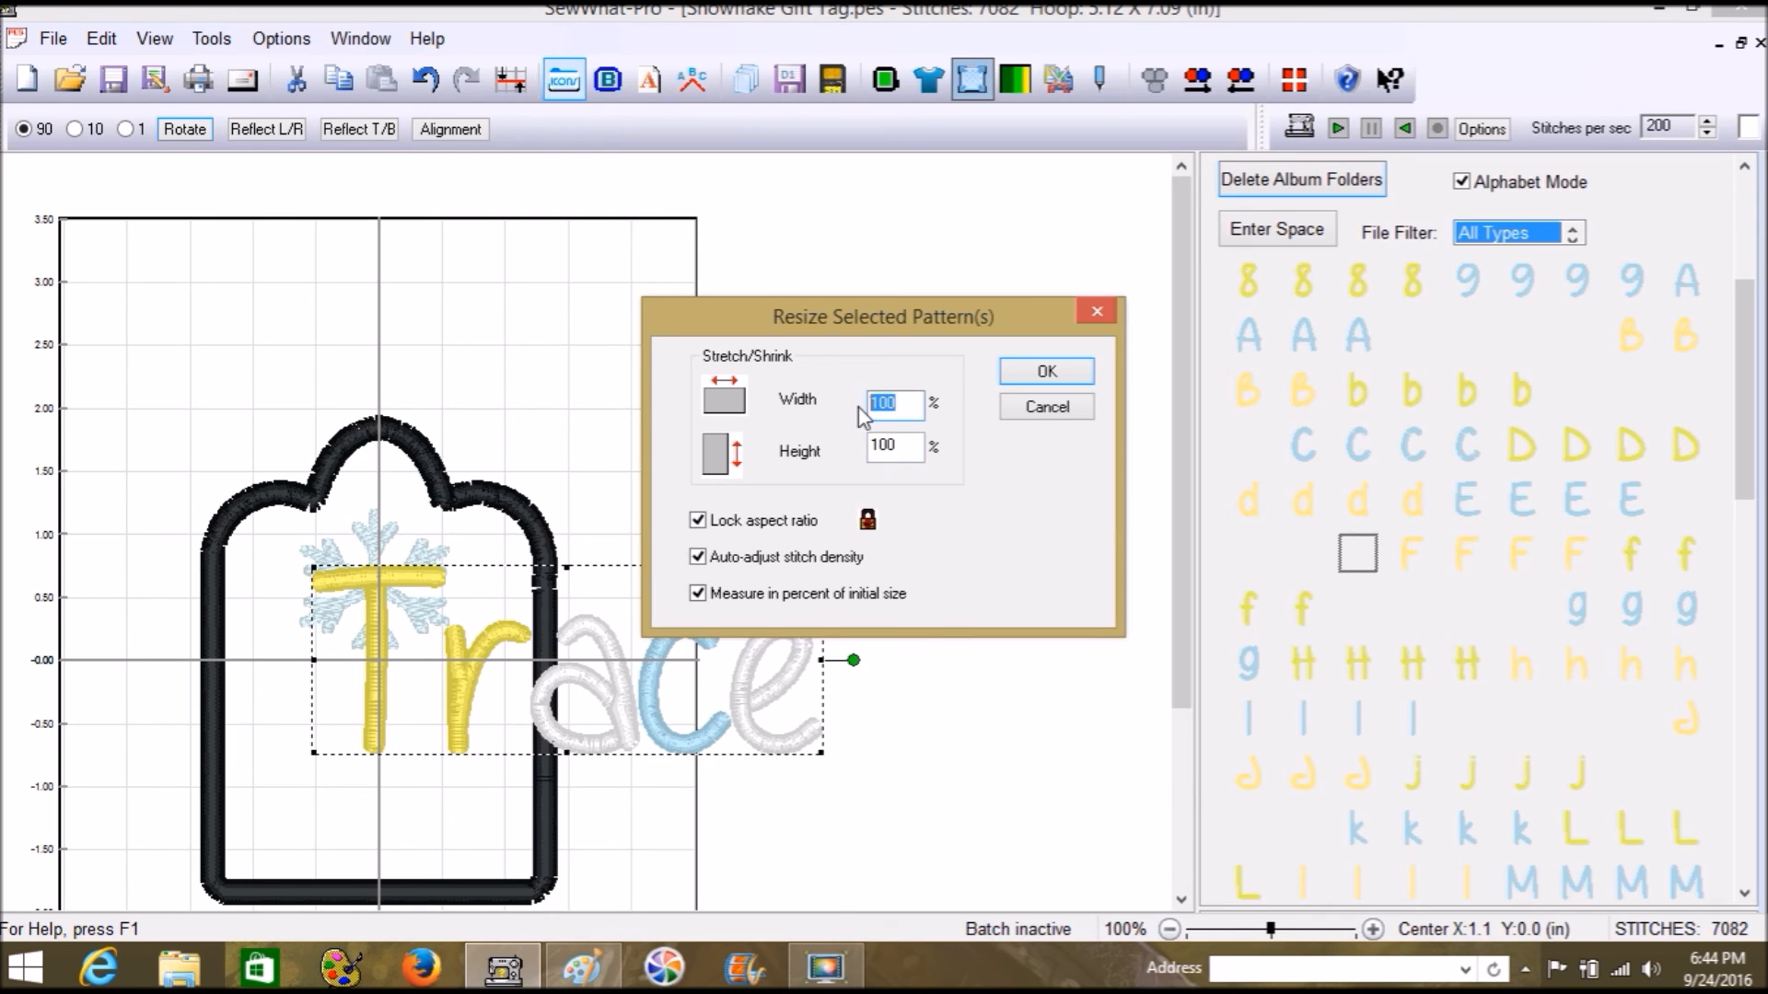
text(.5)
drag(919, 403, 749, 403)
text(50)
click(1050, 375)
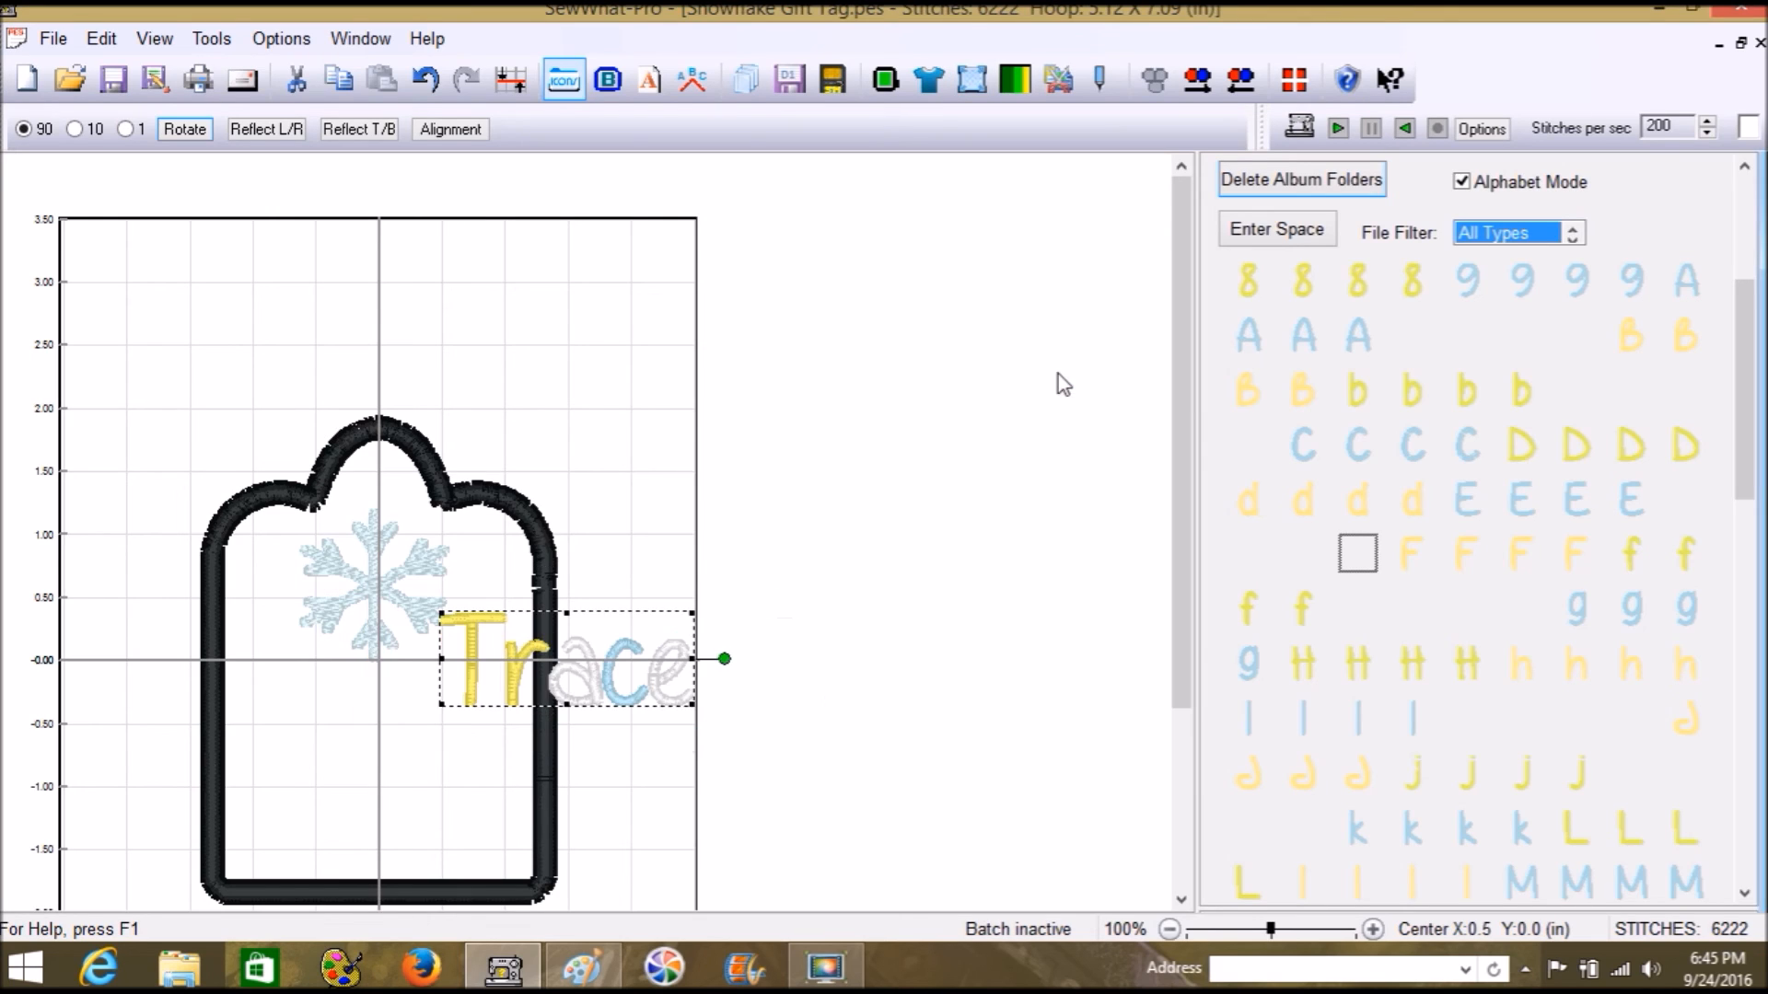
Step: Move the name inside the tag, centred below the snowflake, nudge it up slightly and clear the selection
mouse_move(586, 669)
mouse_down()
mouse_move(398, 807)
mouse_move(410, 790)
mouse_up()
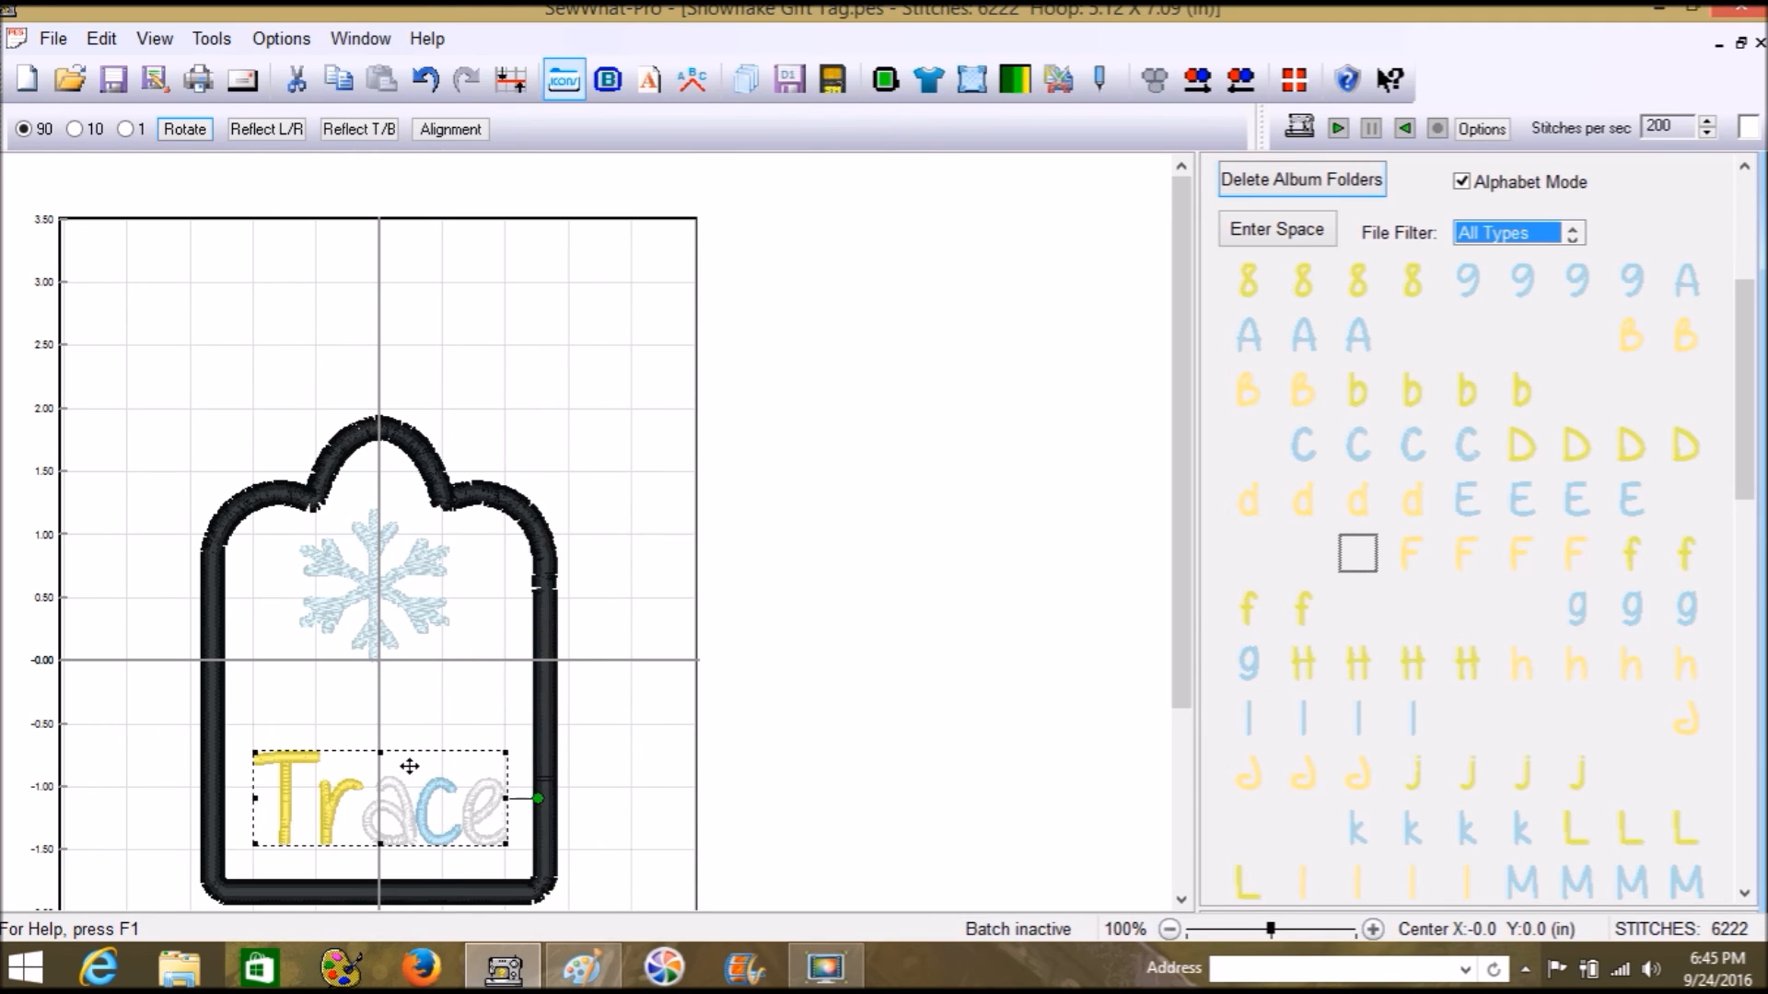
key(Up)
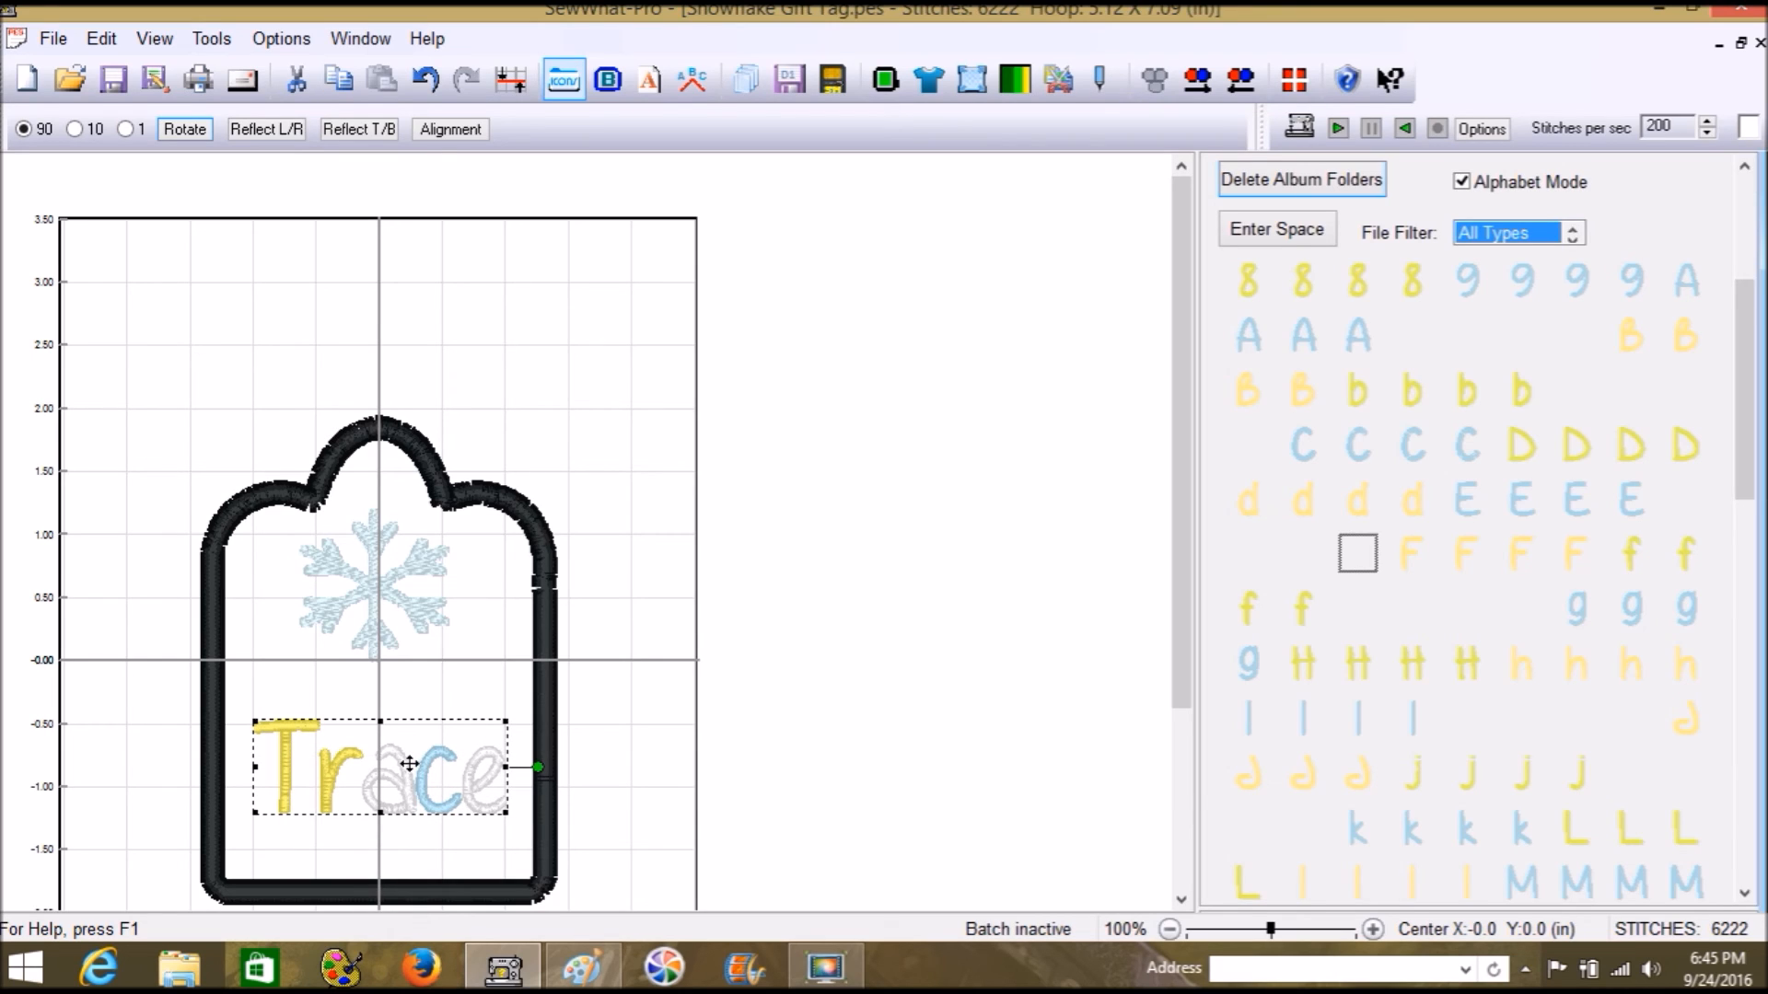
click(843, 583)
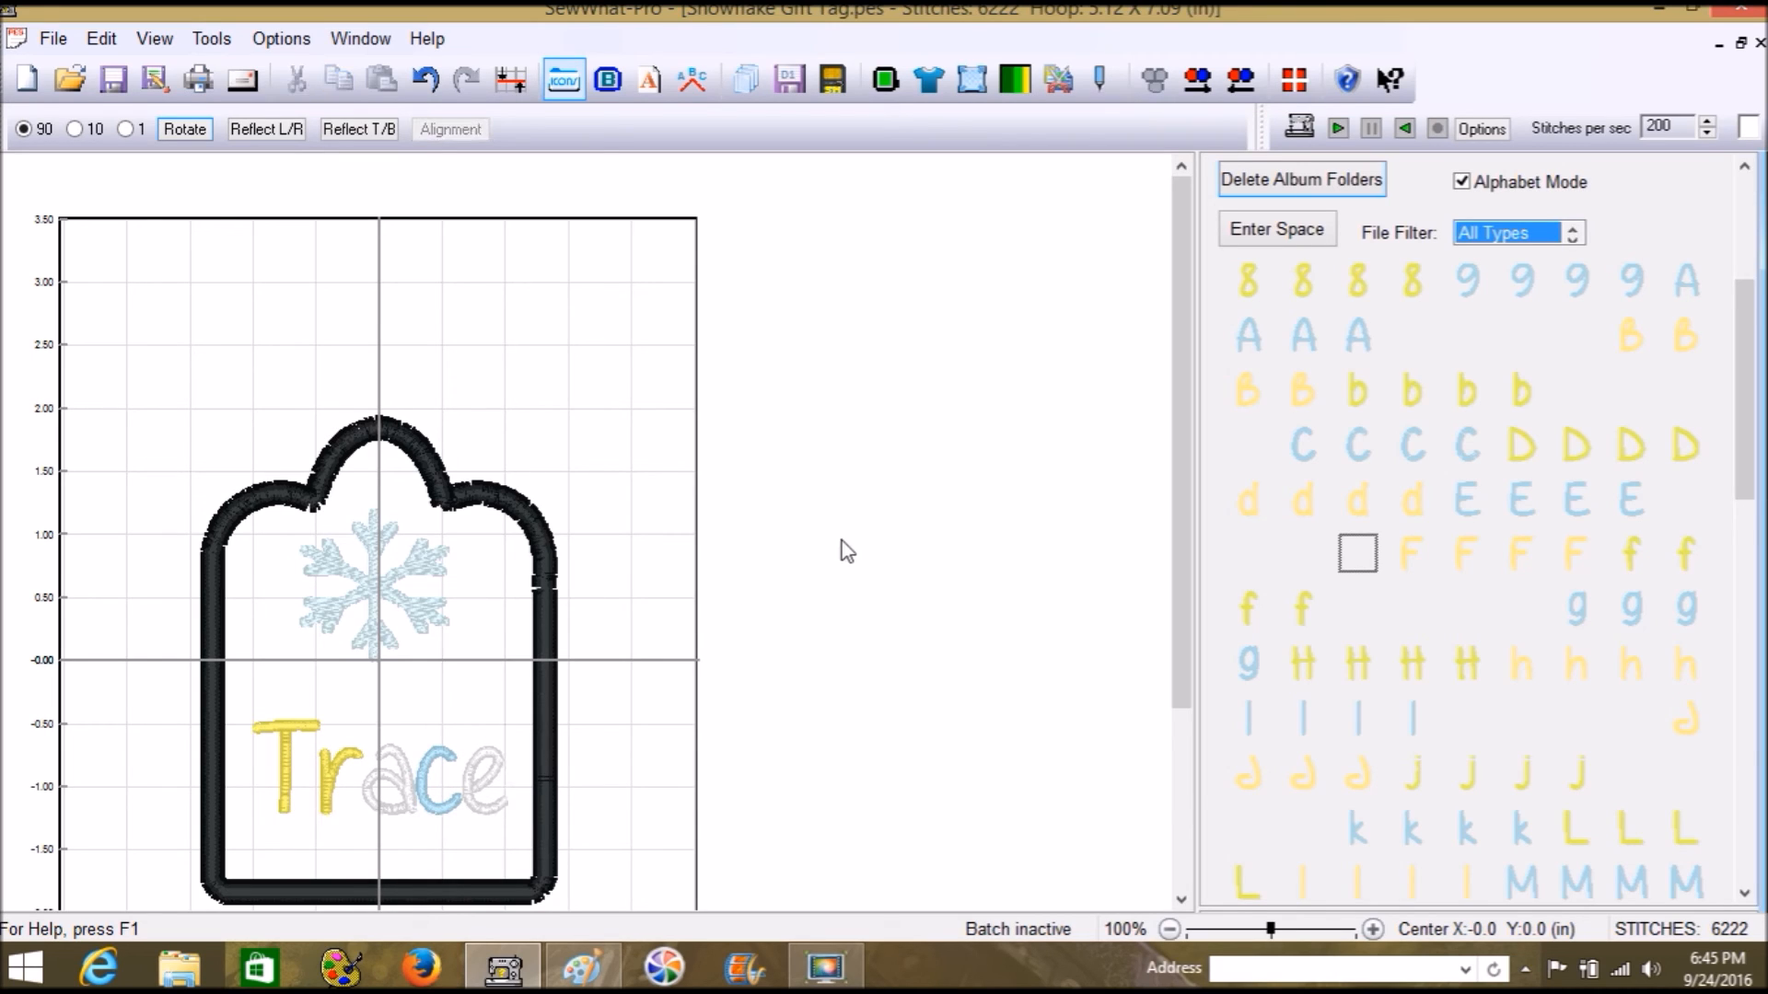
Step: Replace the design album with the thread list and inspect the first three thread stops of the tag one by one
click(564, 80)
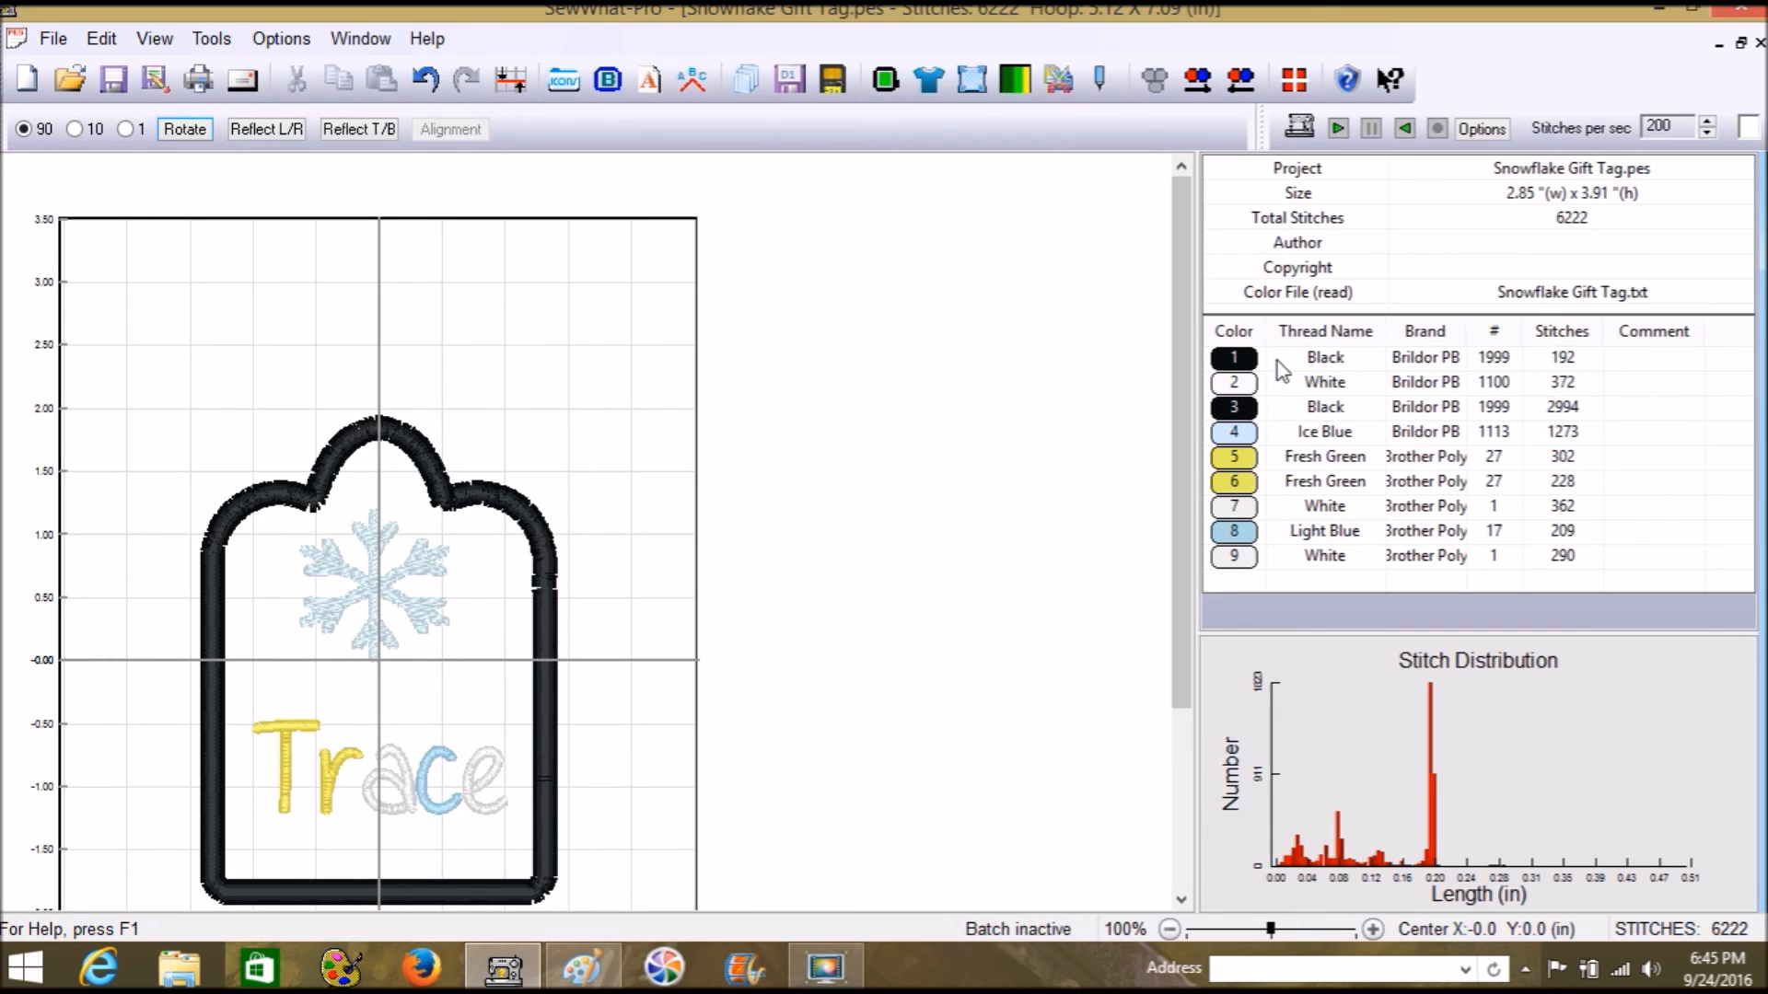
click(1235, 358)
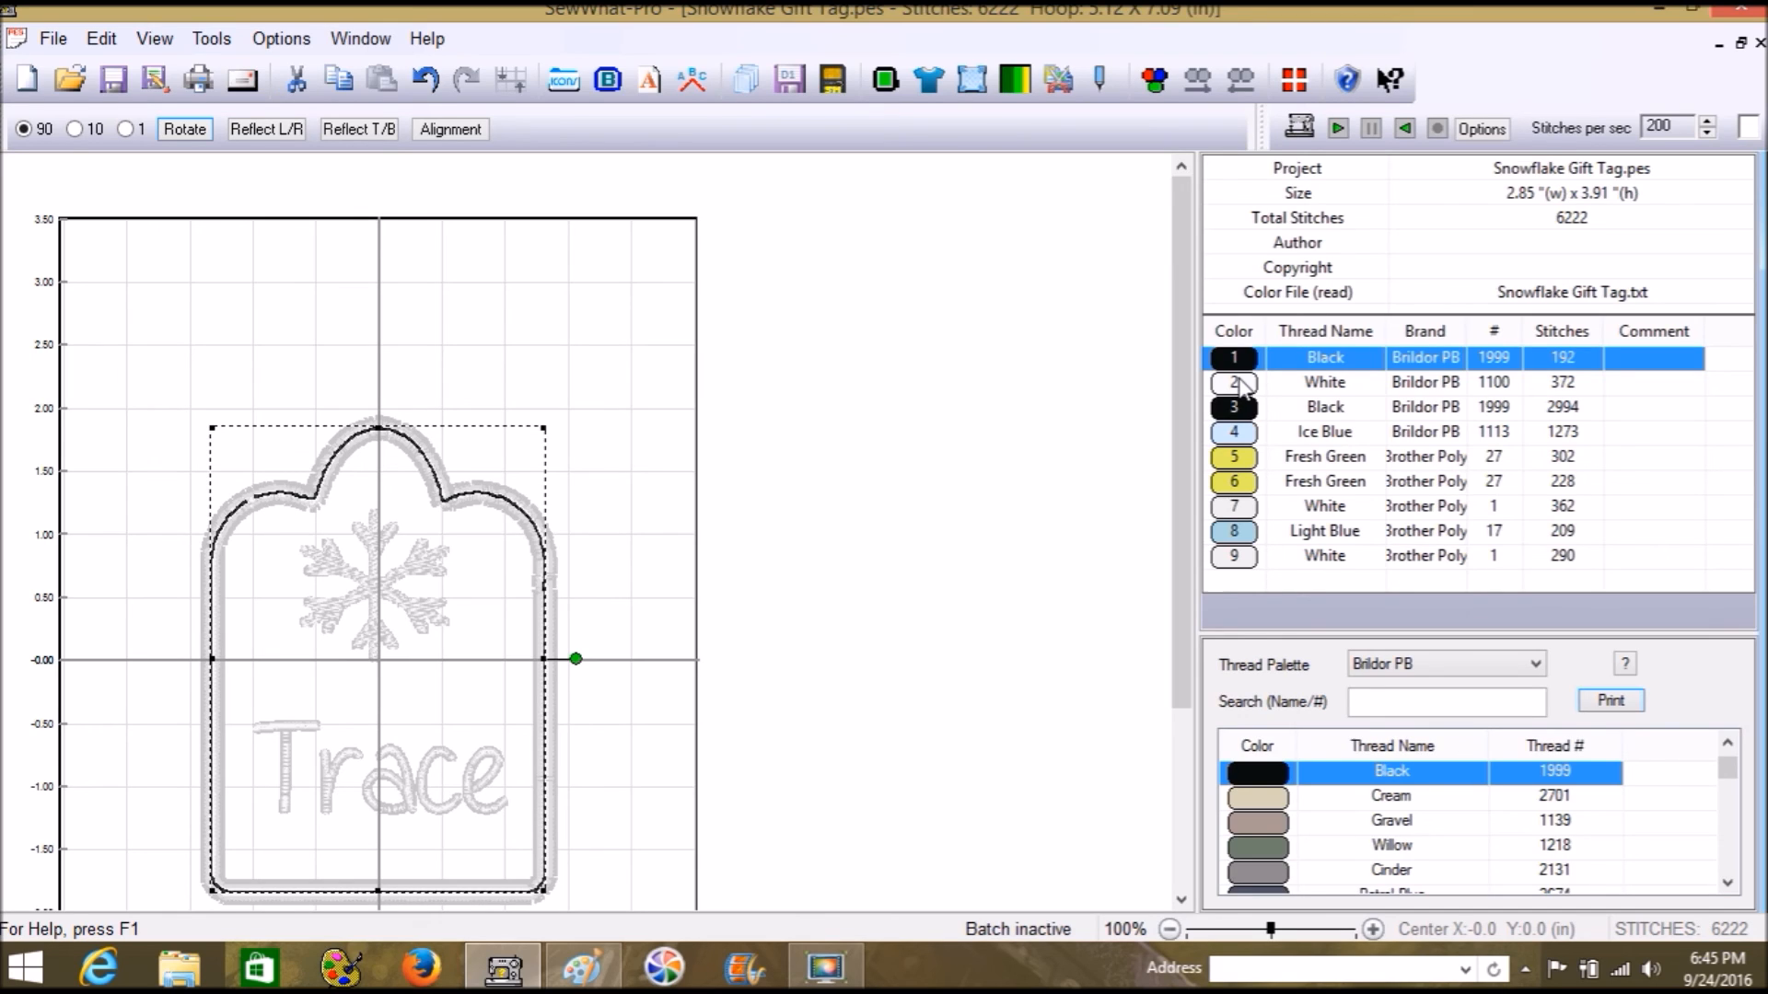
click(1239, 384)
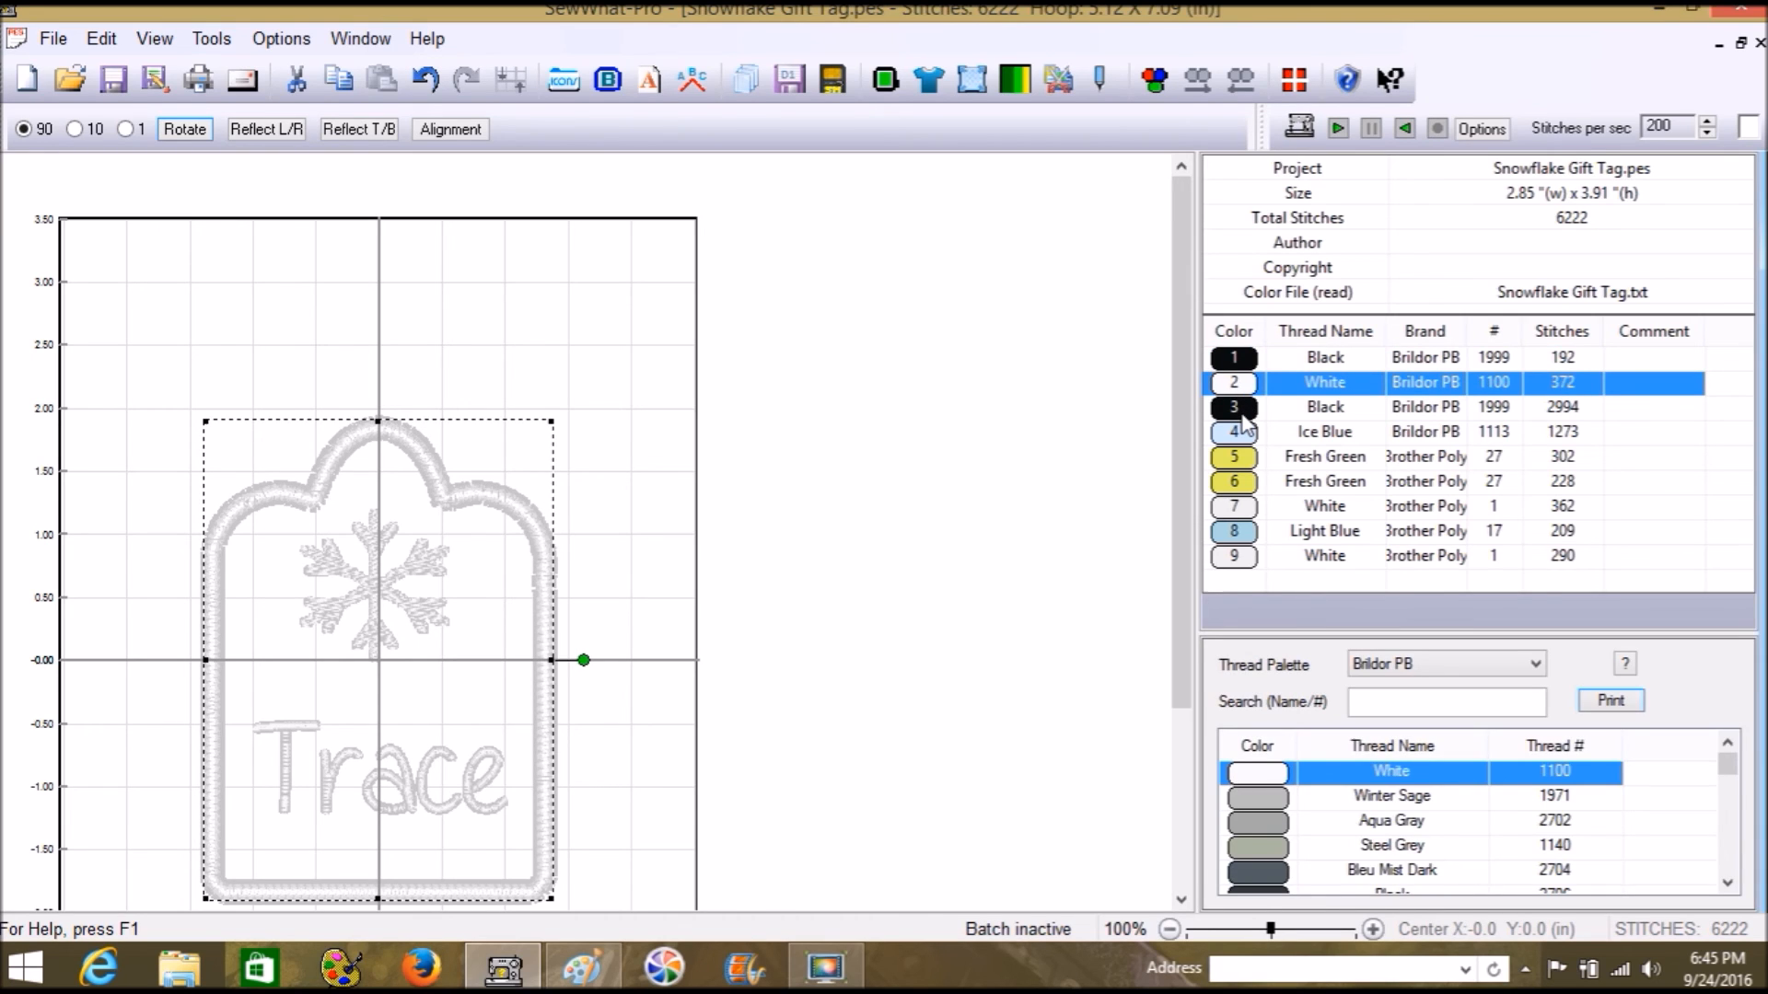
click(1243, 419)
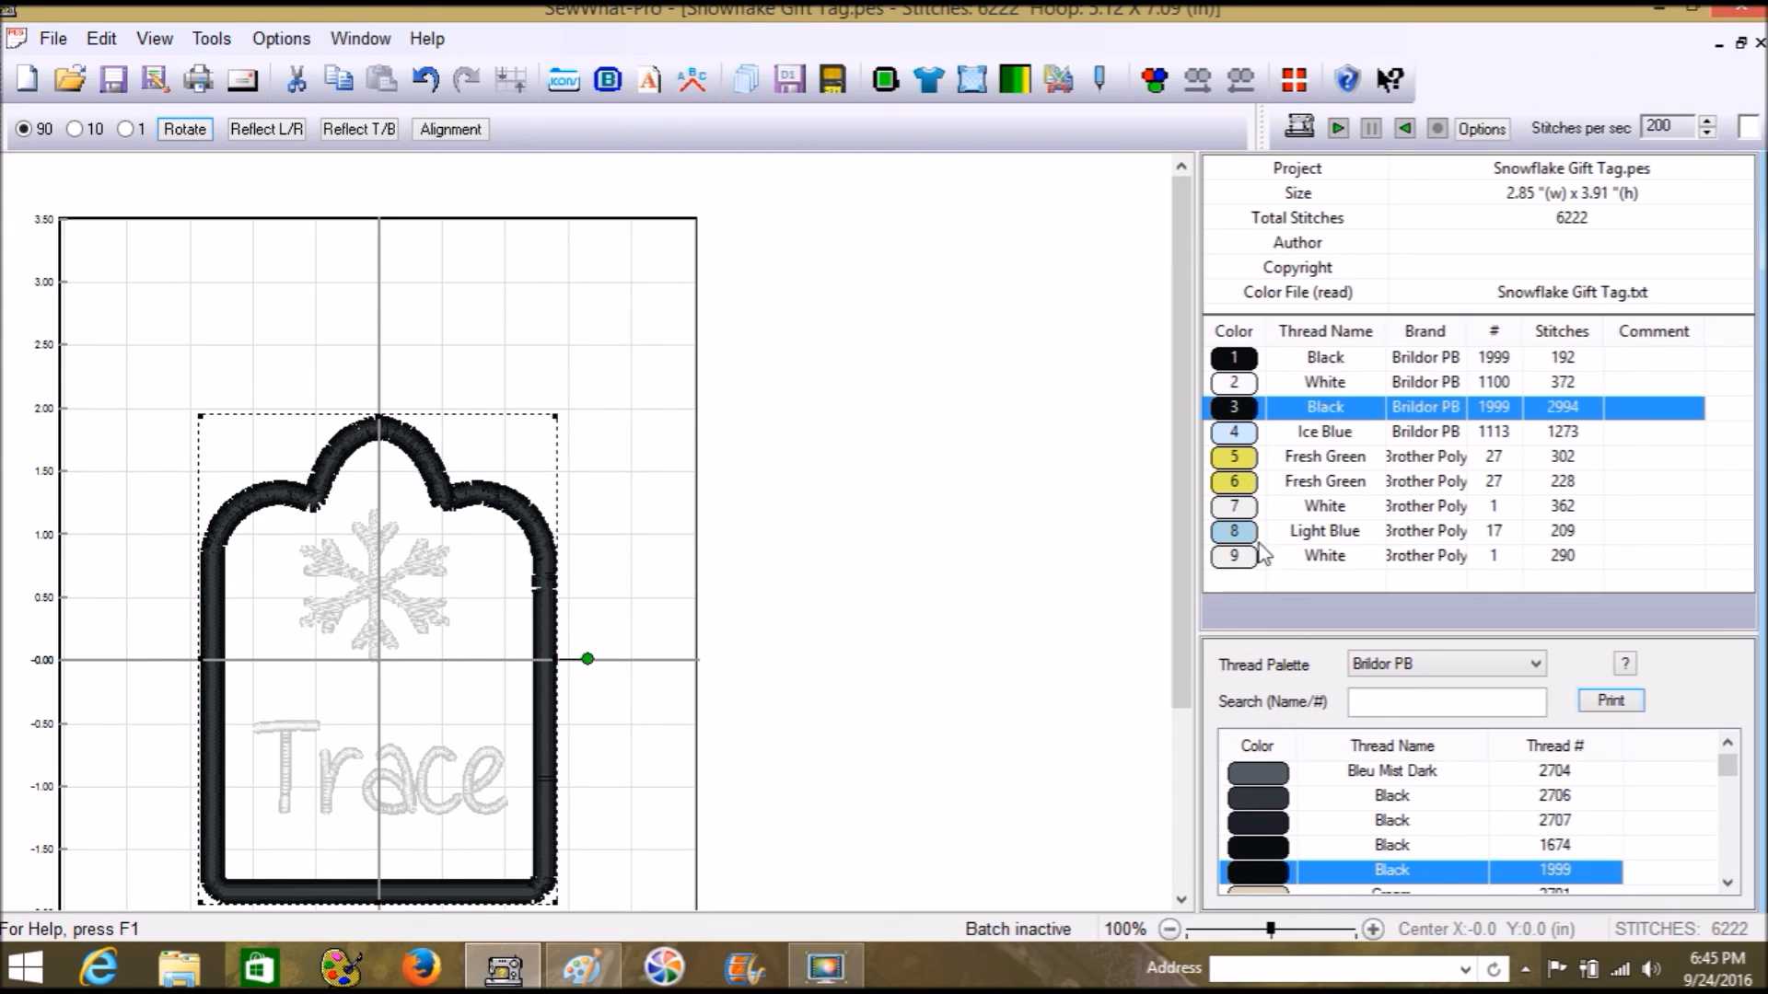
Step: Recolour the snowflake with Team Blue 2439 from the Brildor PB palette
click(1237, 440)
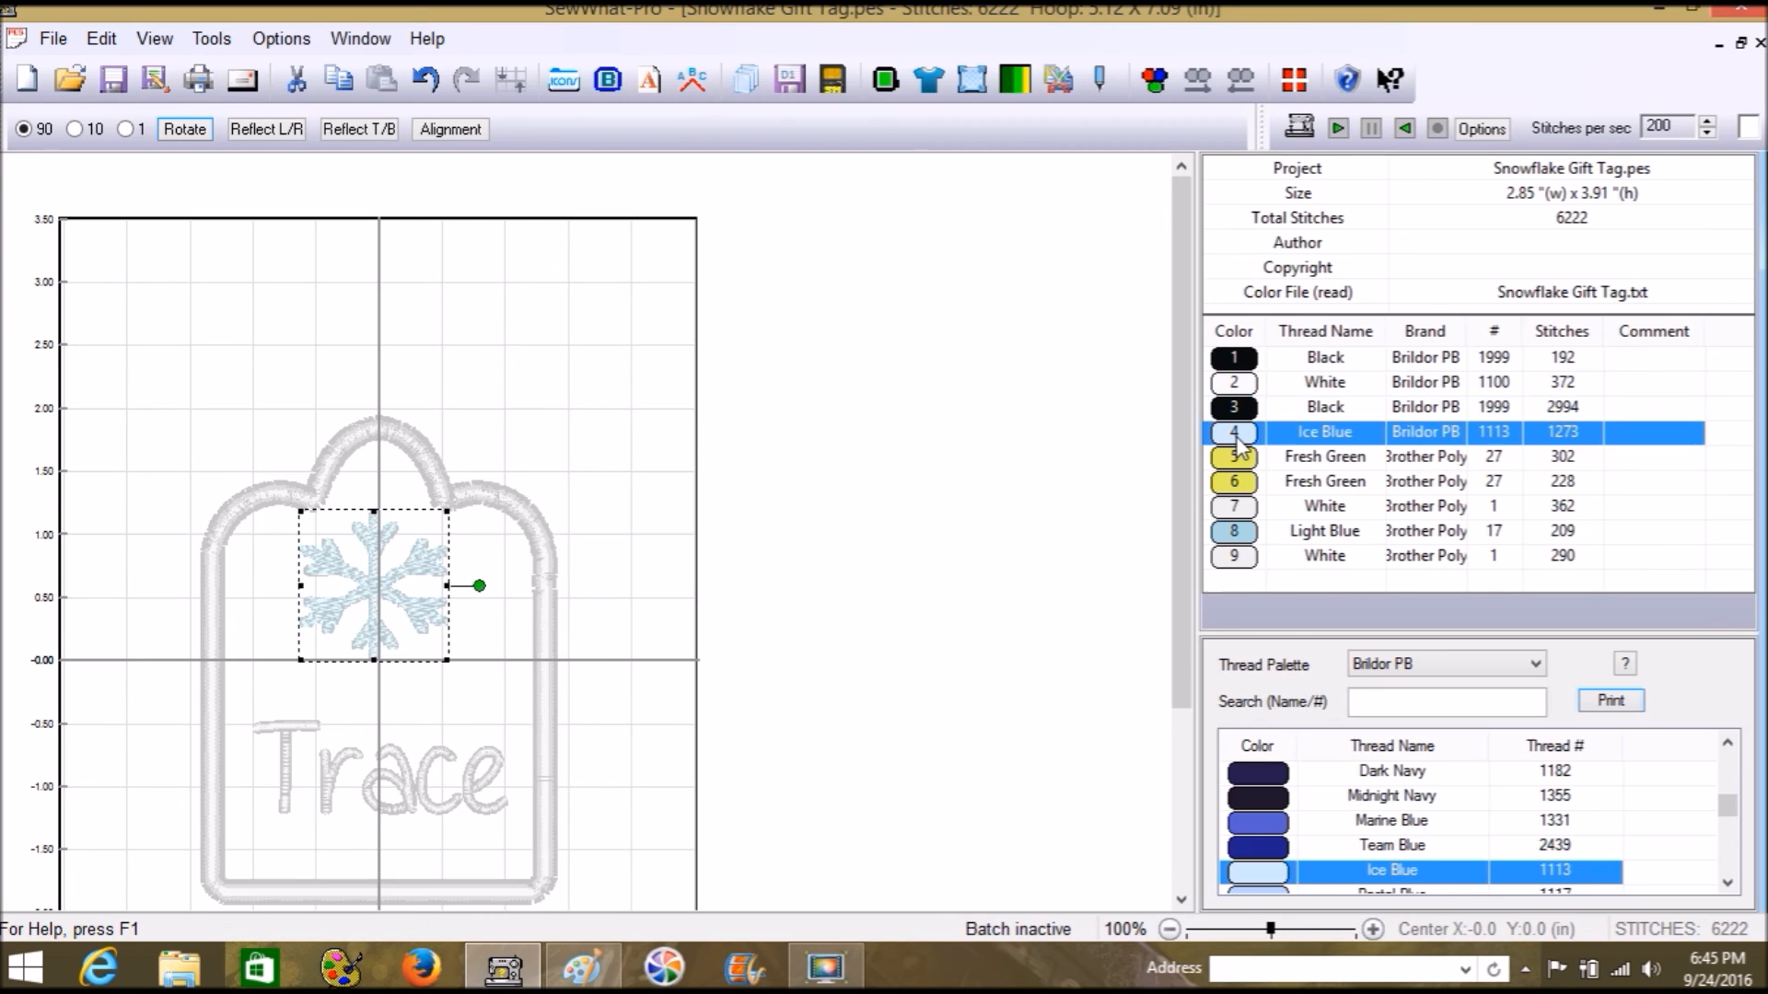
click(1273, 853)
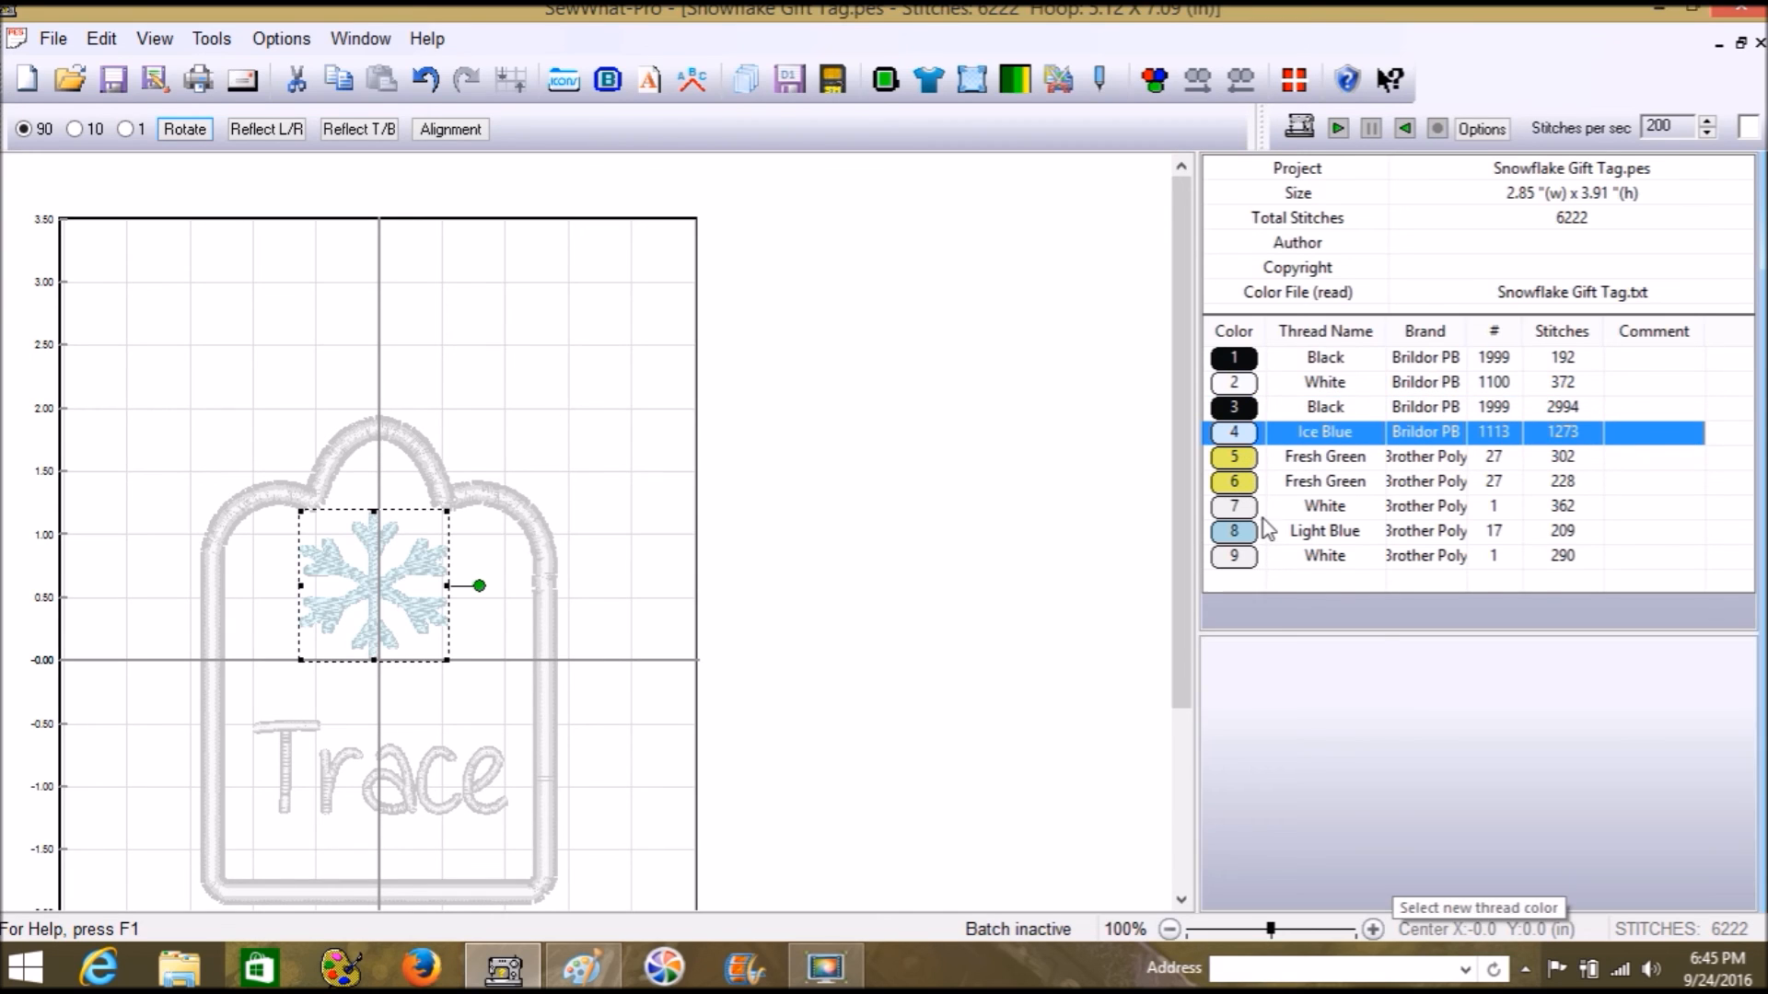
Step: Recolour all five letters of the name with Prussian Blue 7 from the Brother Poly palette and clear the selection
click(1243, 466)
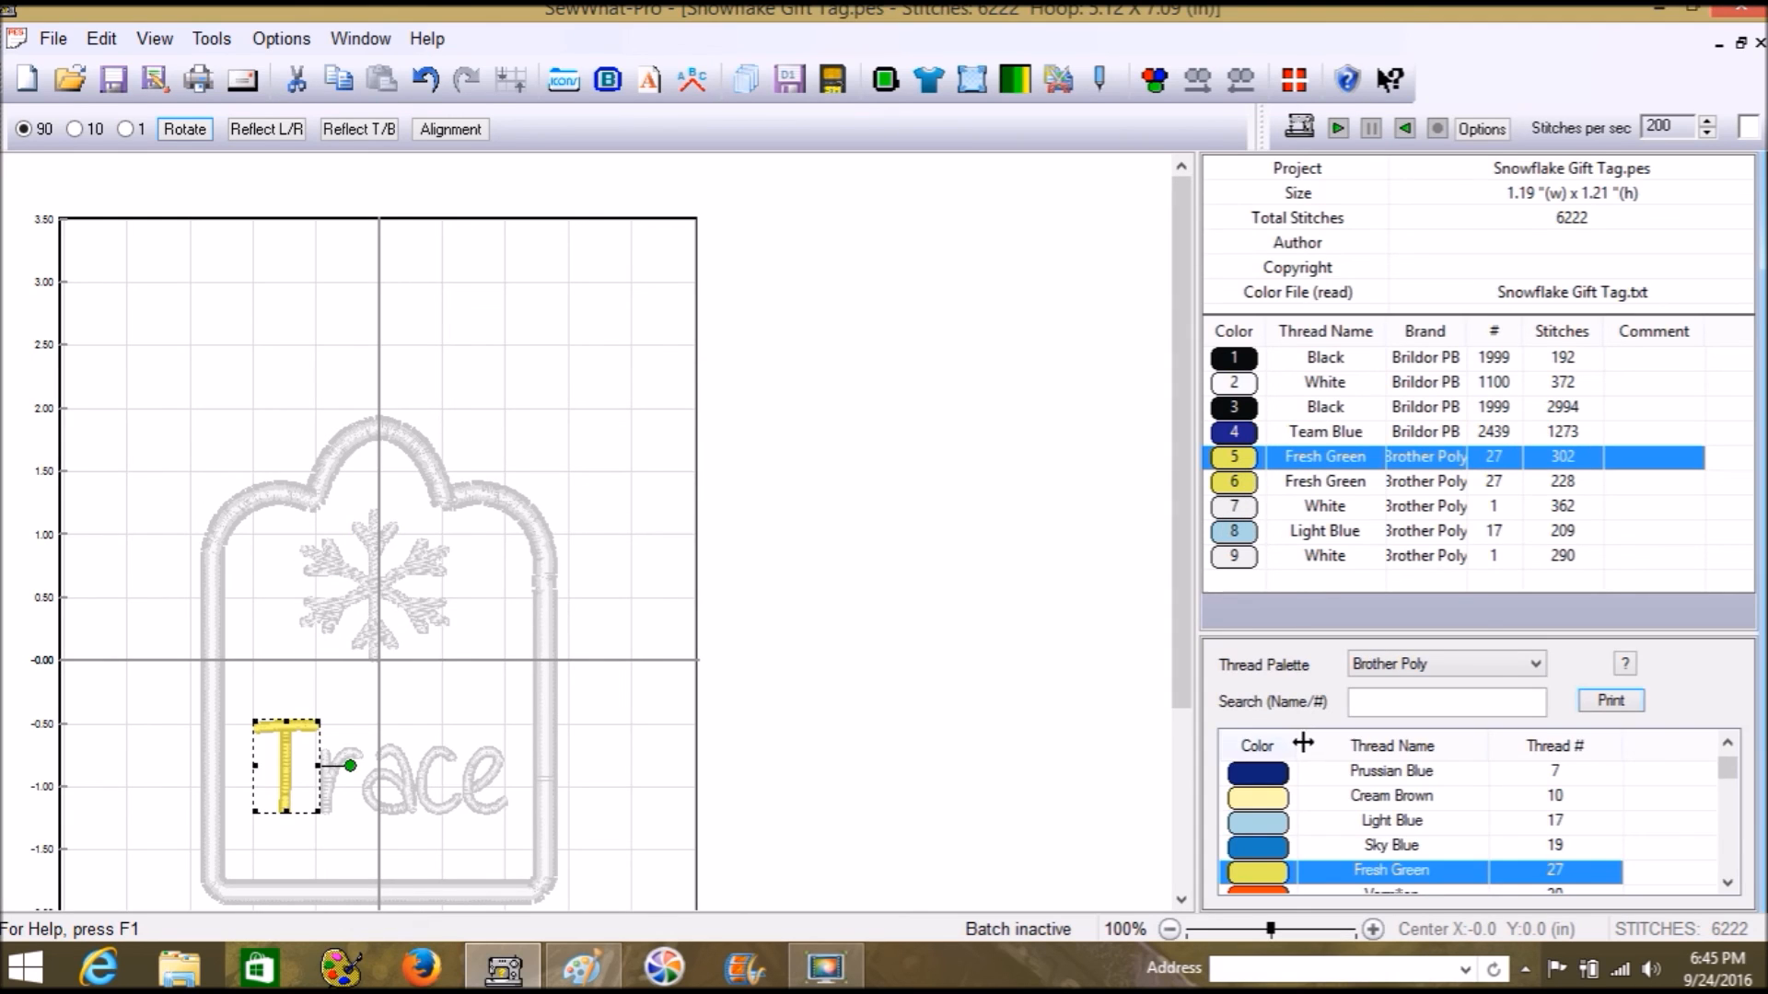
click(1274, 790)
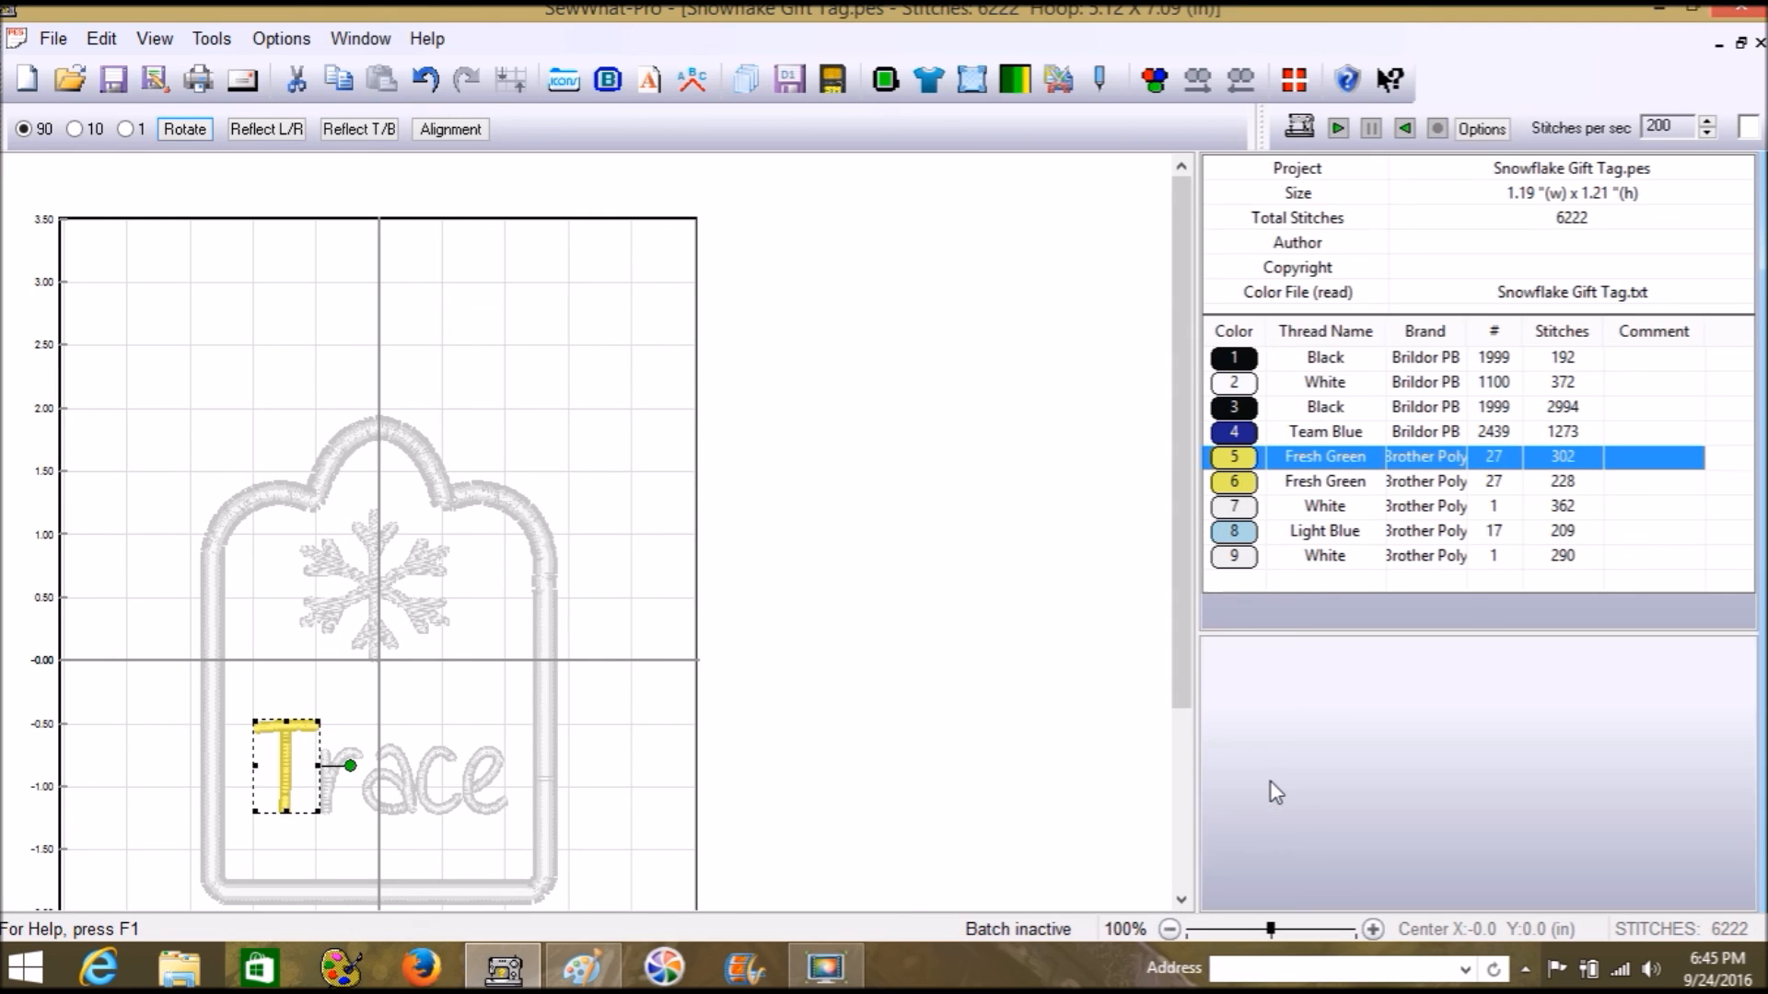
click(1240, 485)
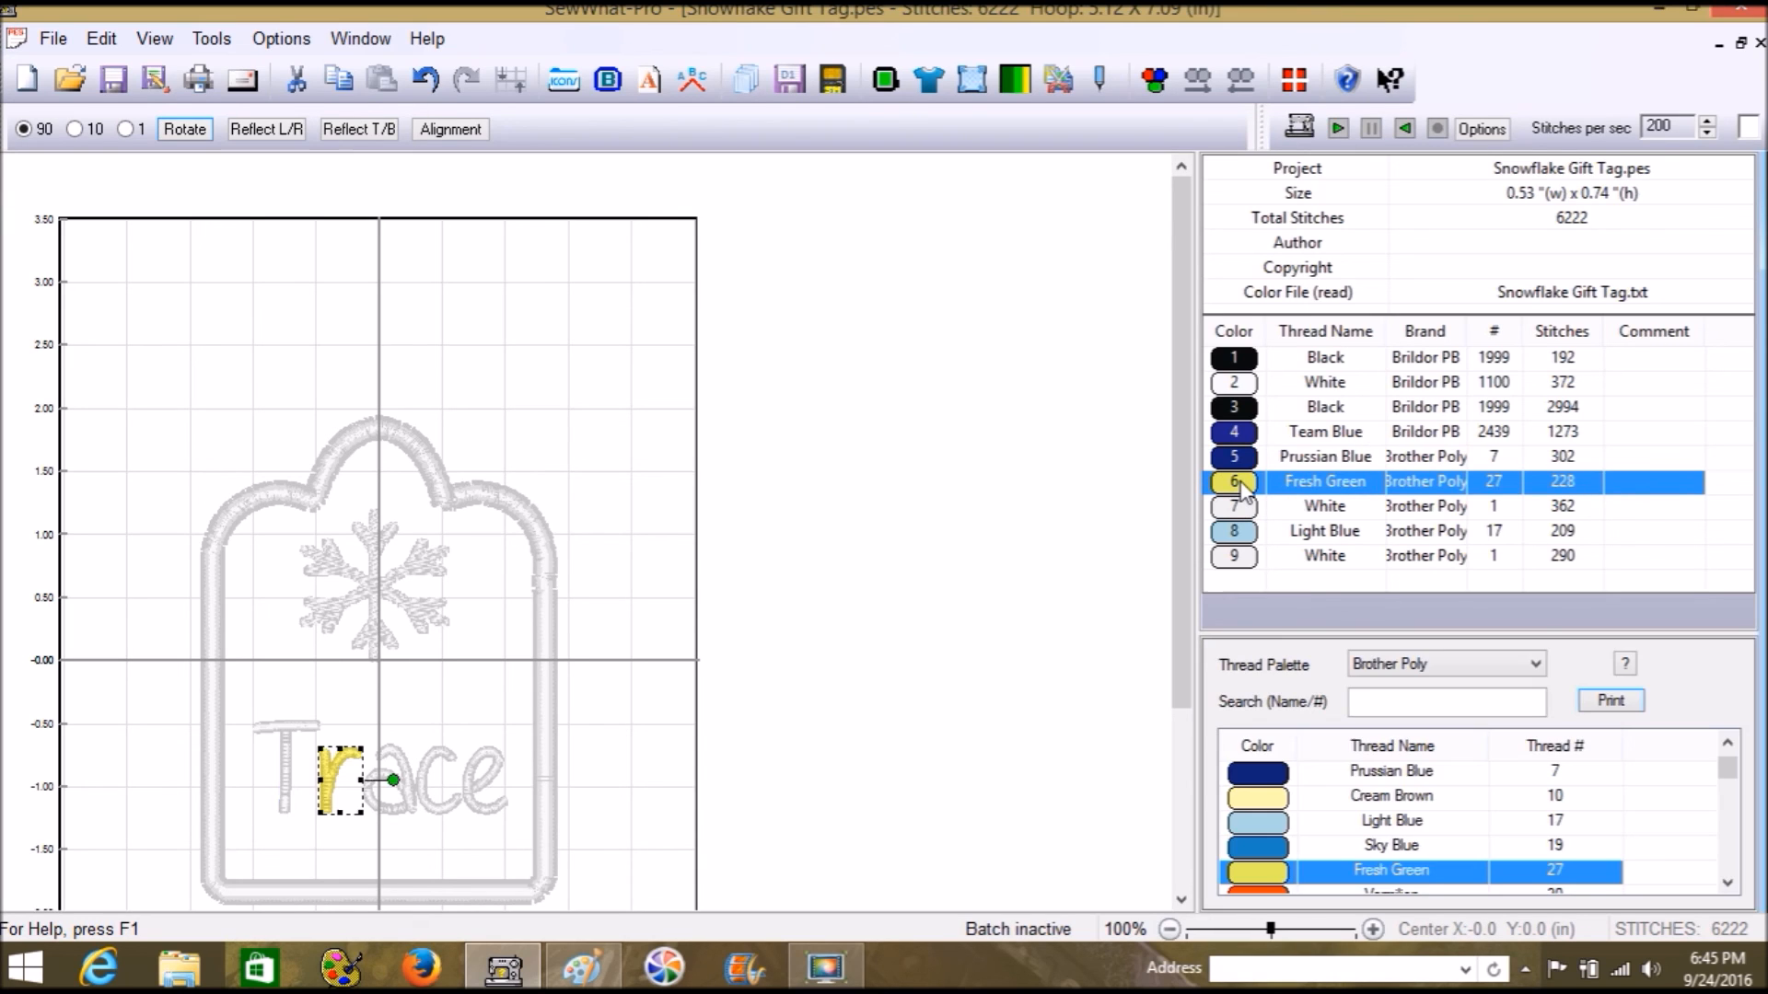
click(1288, 775)
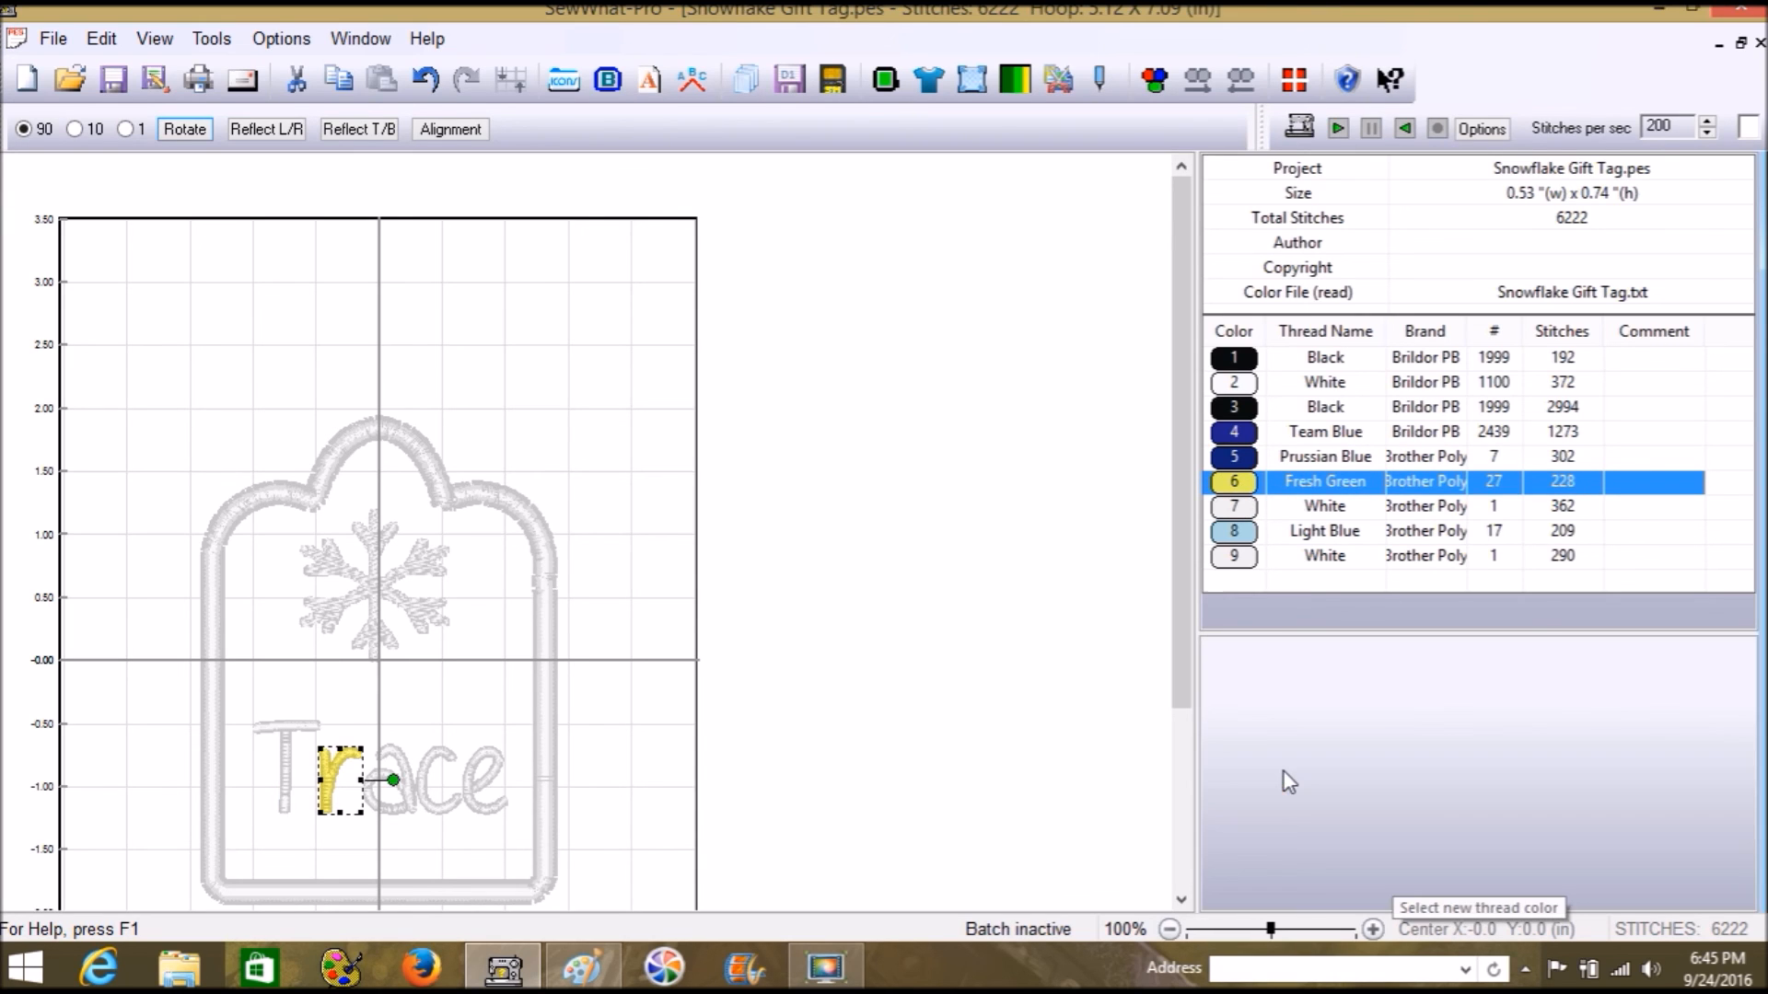
click(1236, 508)
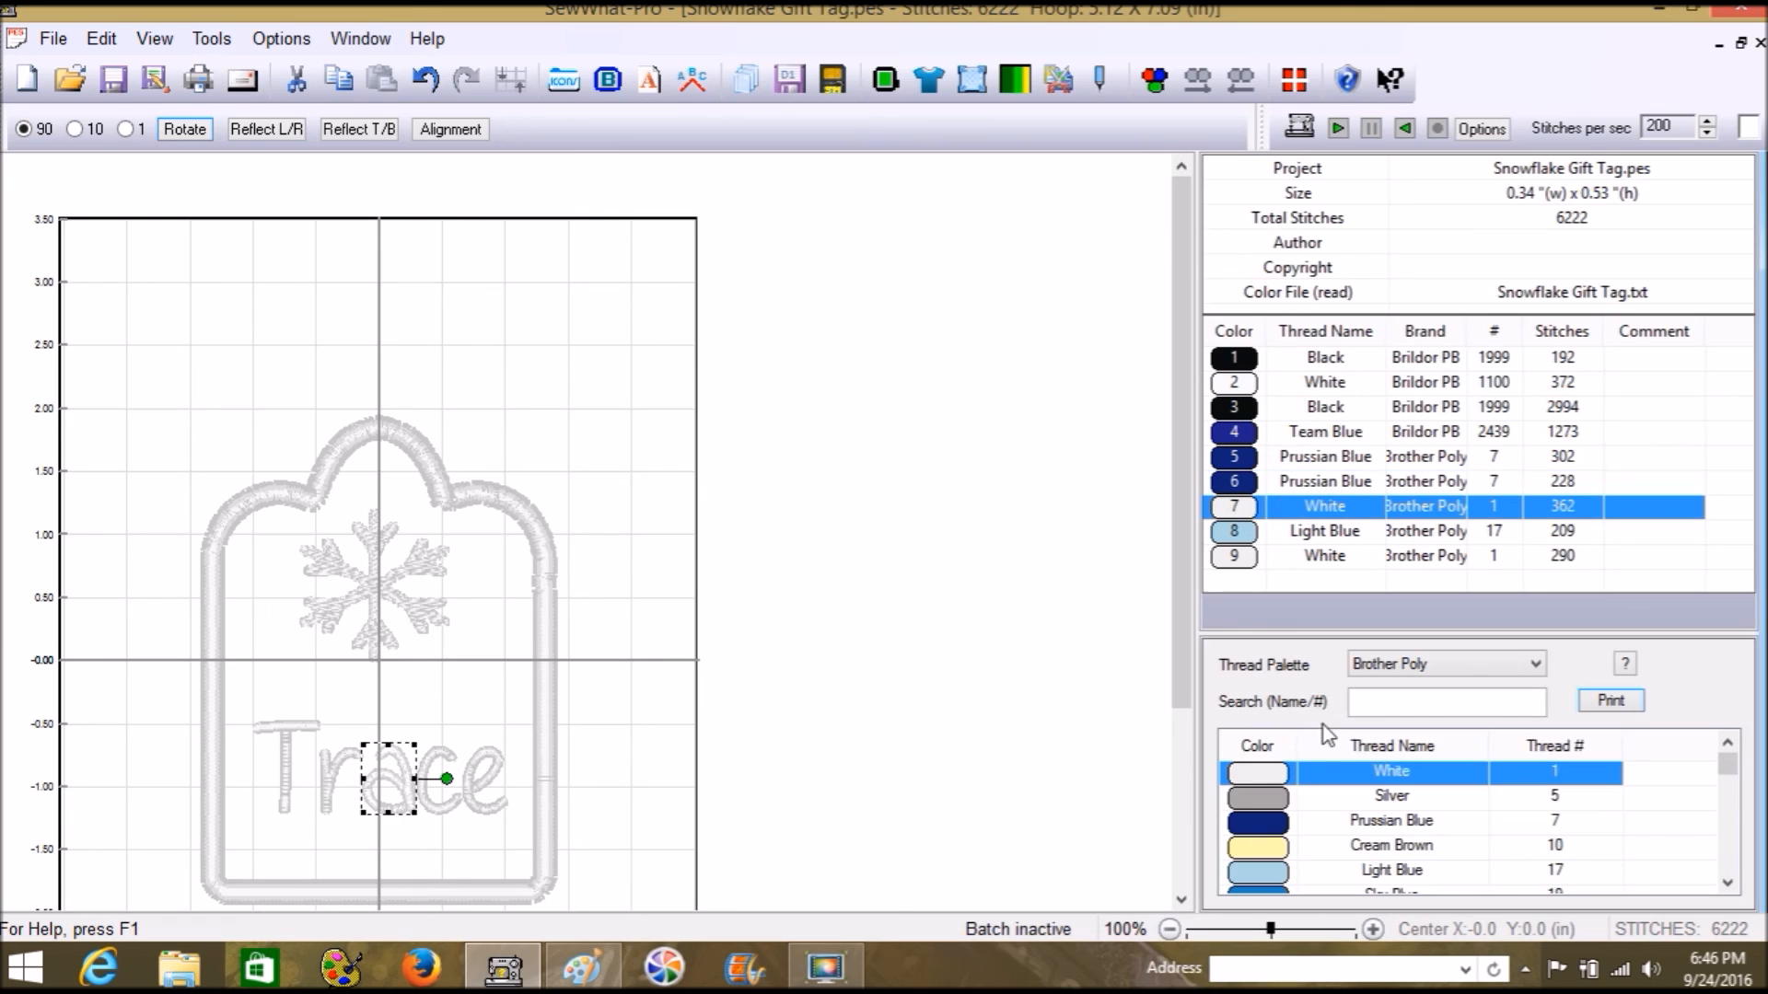
click(1261, 821)
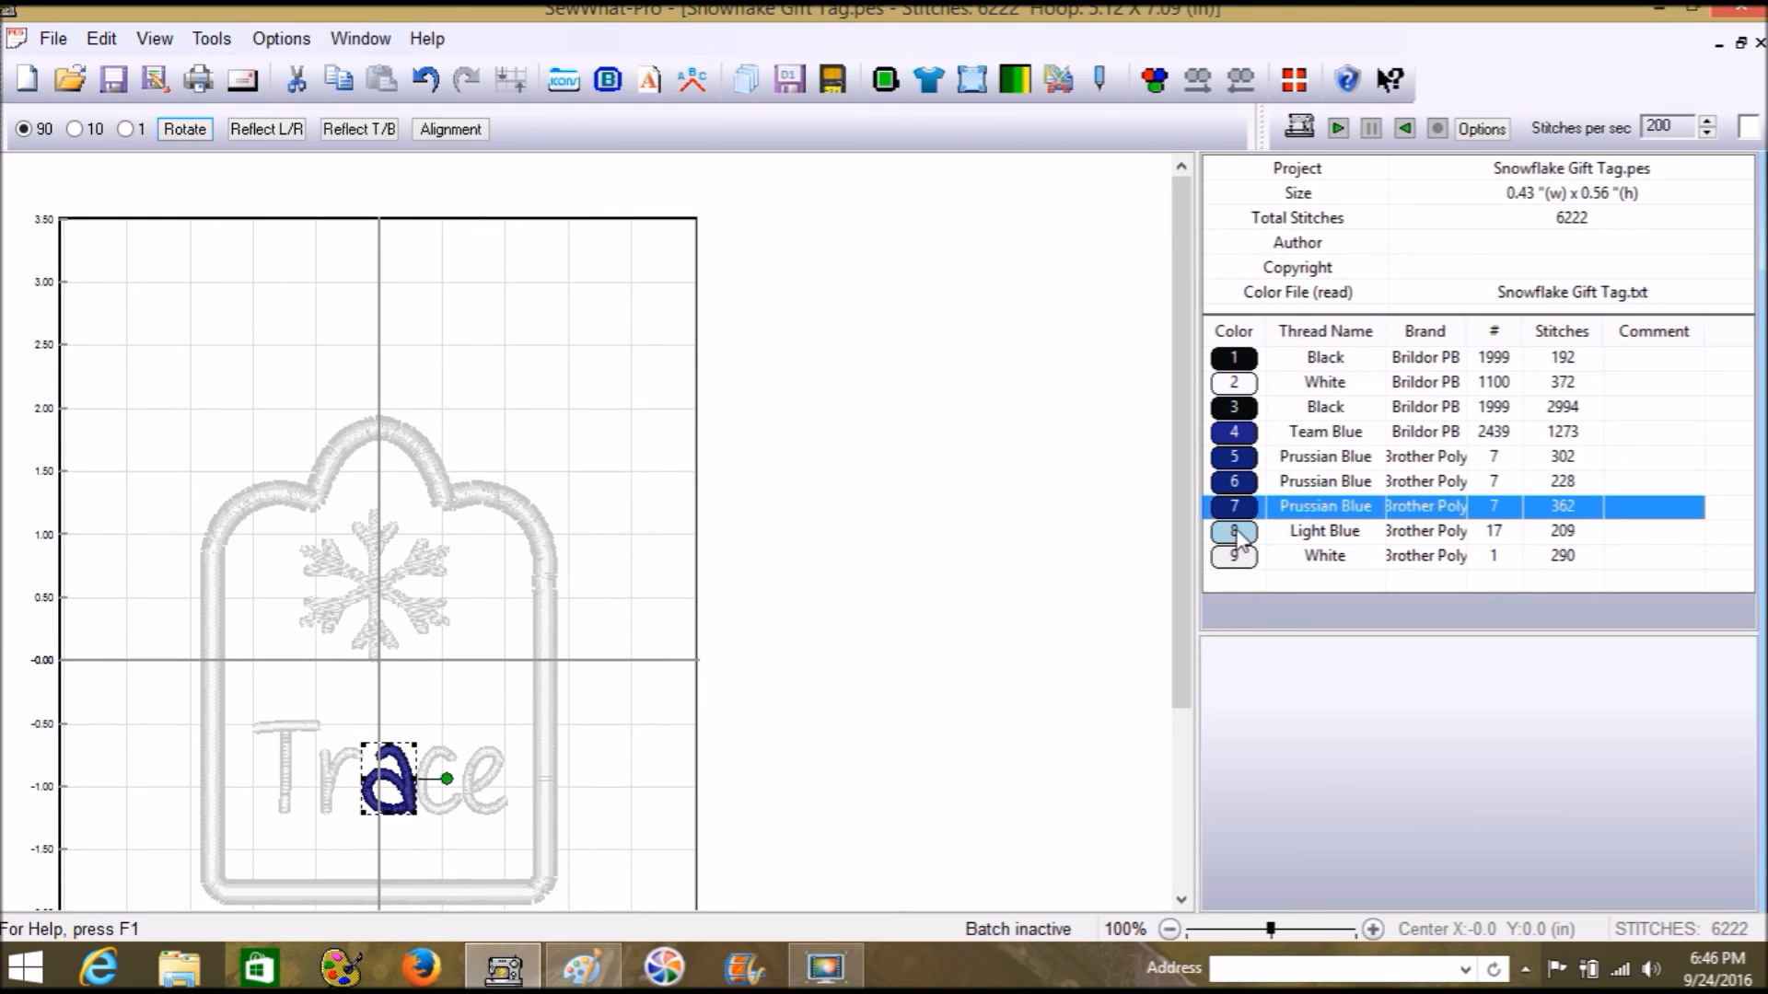
click(1241, 531)
click(1269, 827)
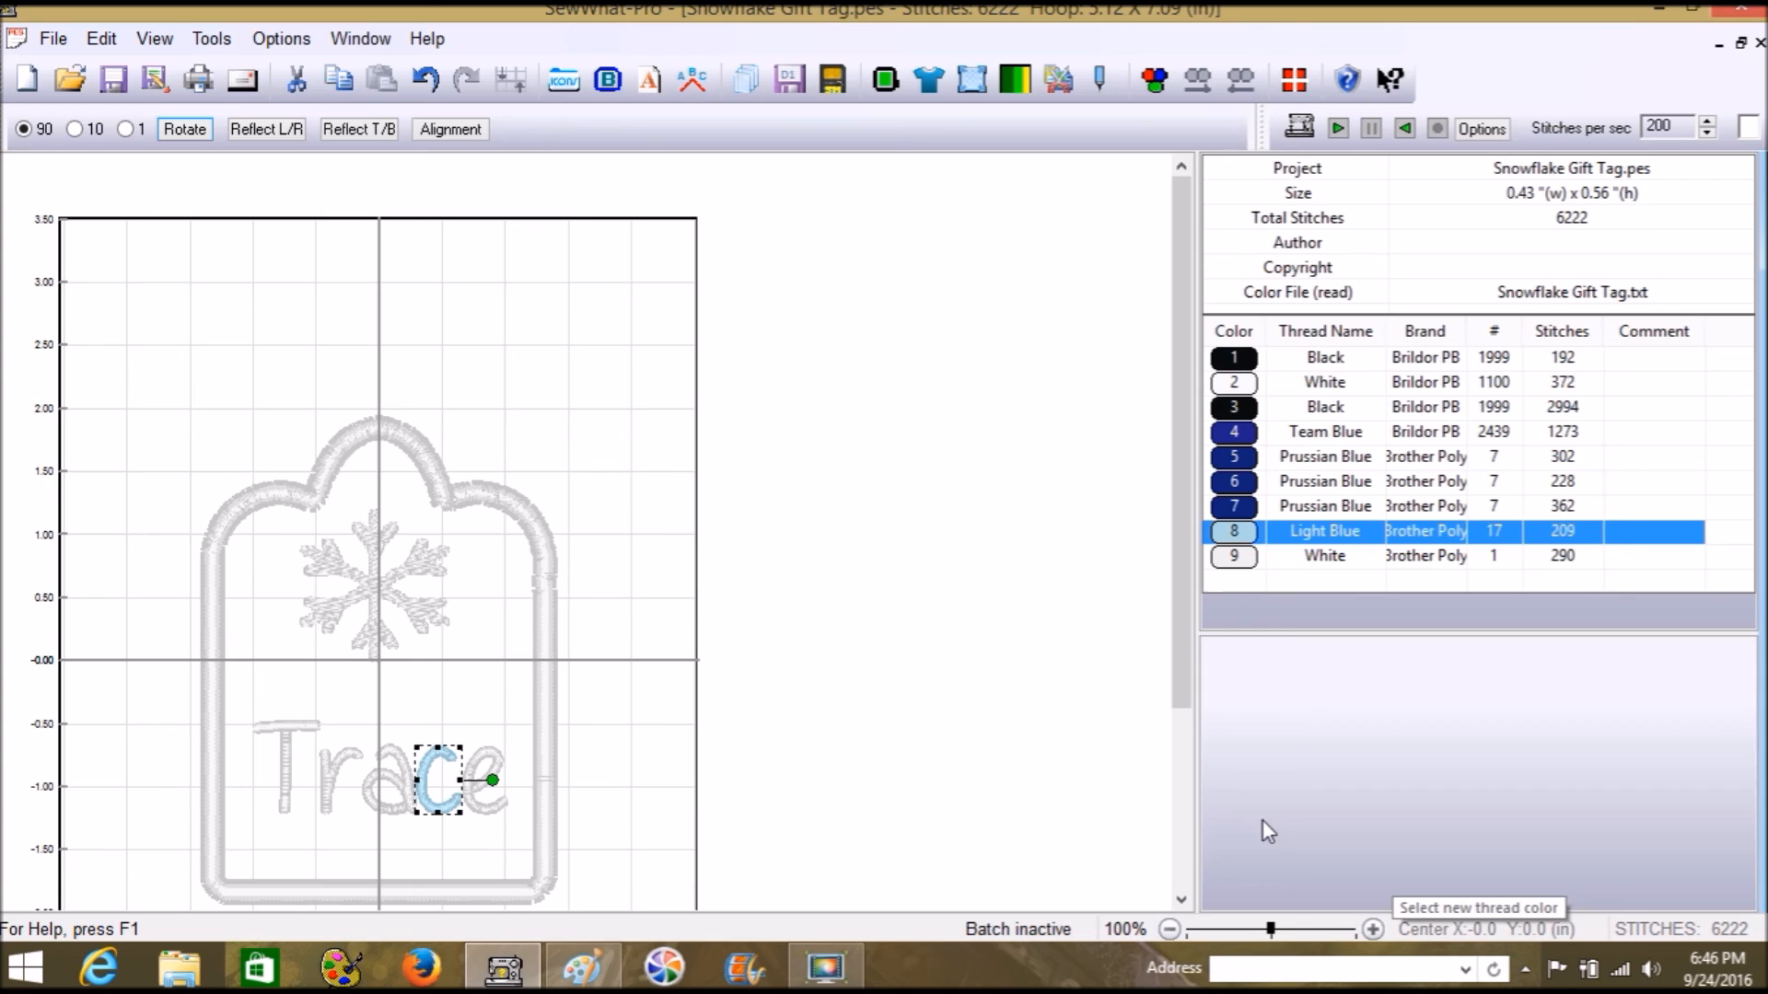
click(1238, 556)
click(1250, 733)
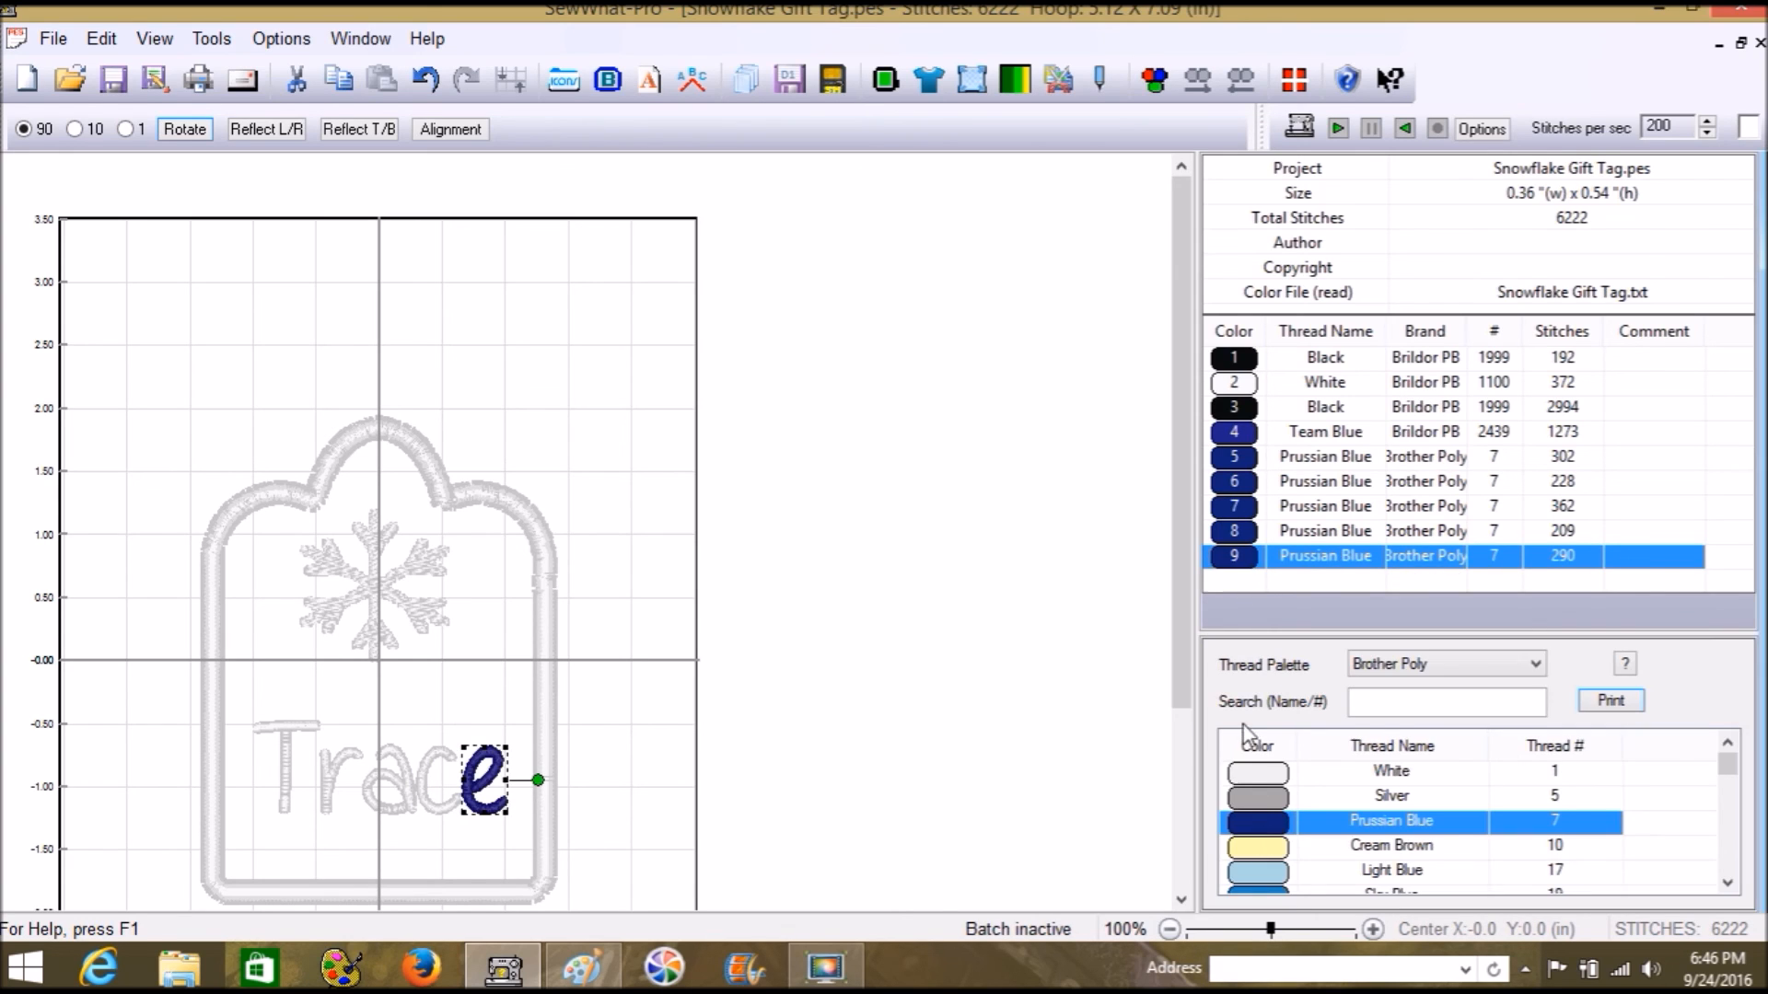
click(1236, 458)
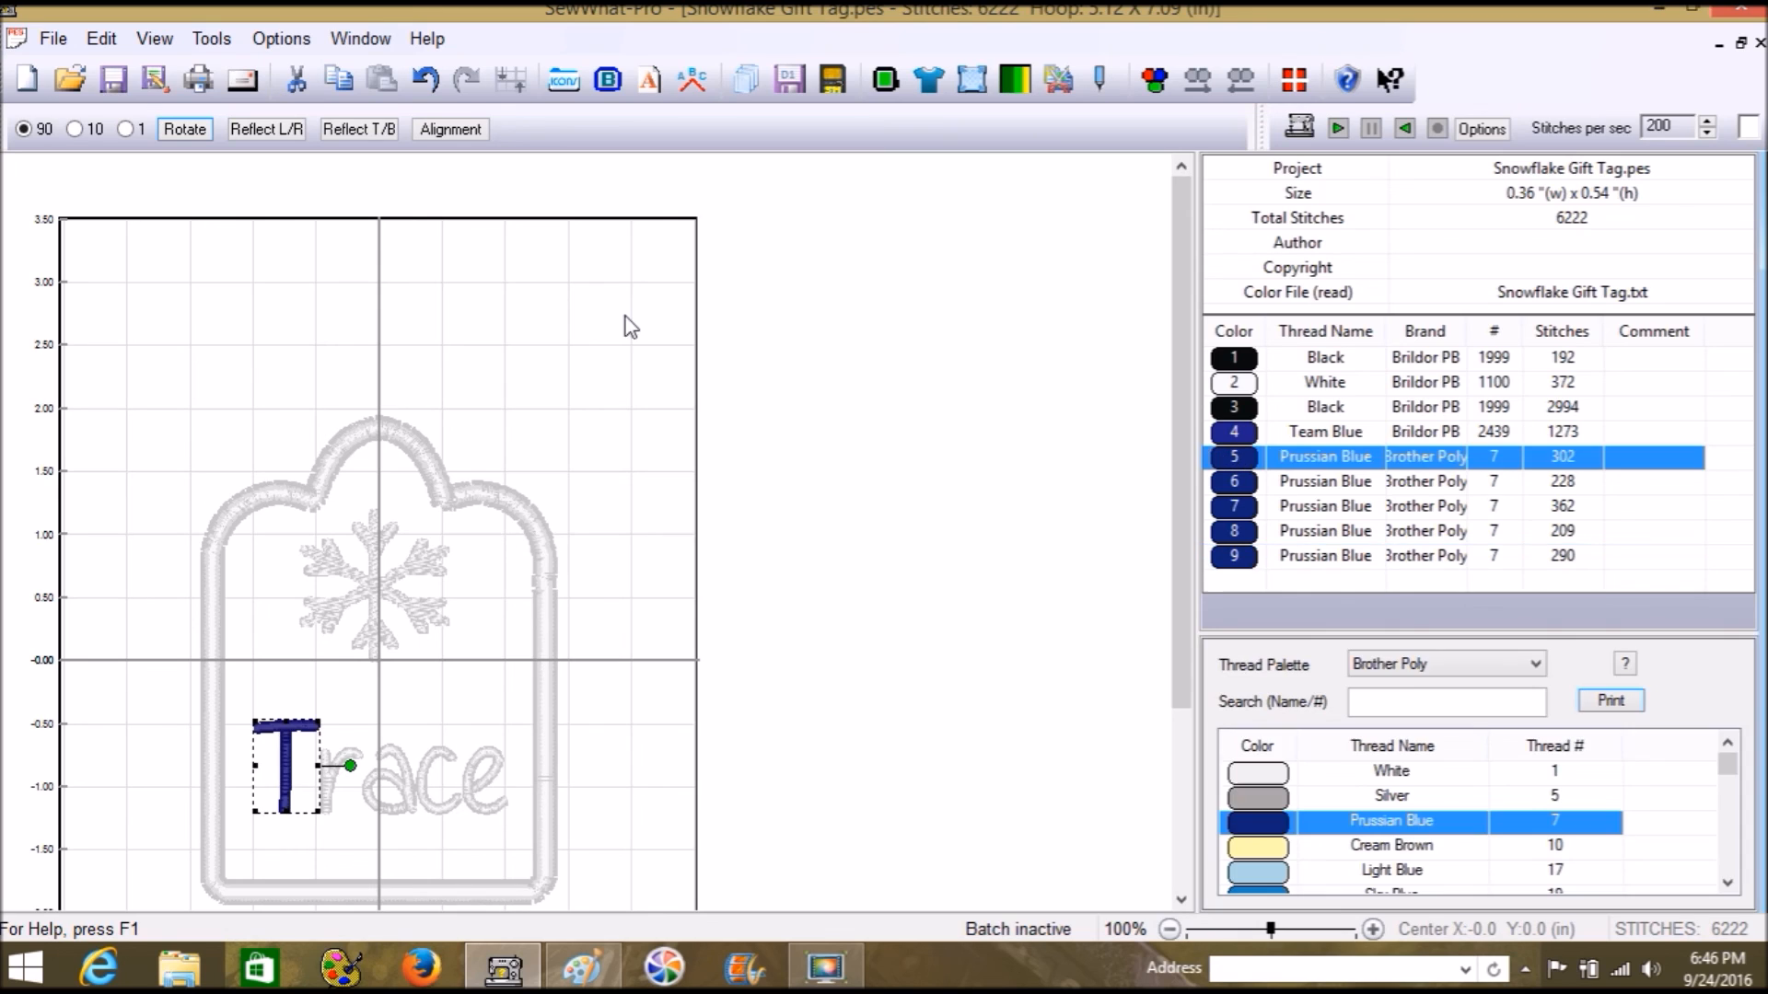
click(572, 543)
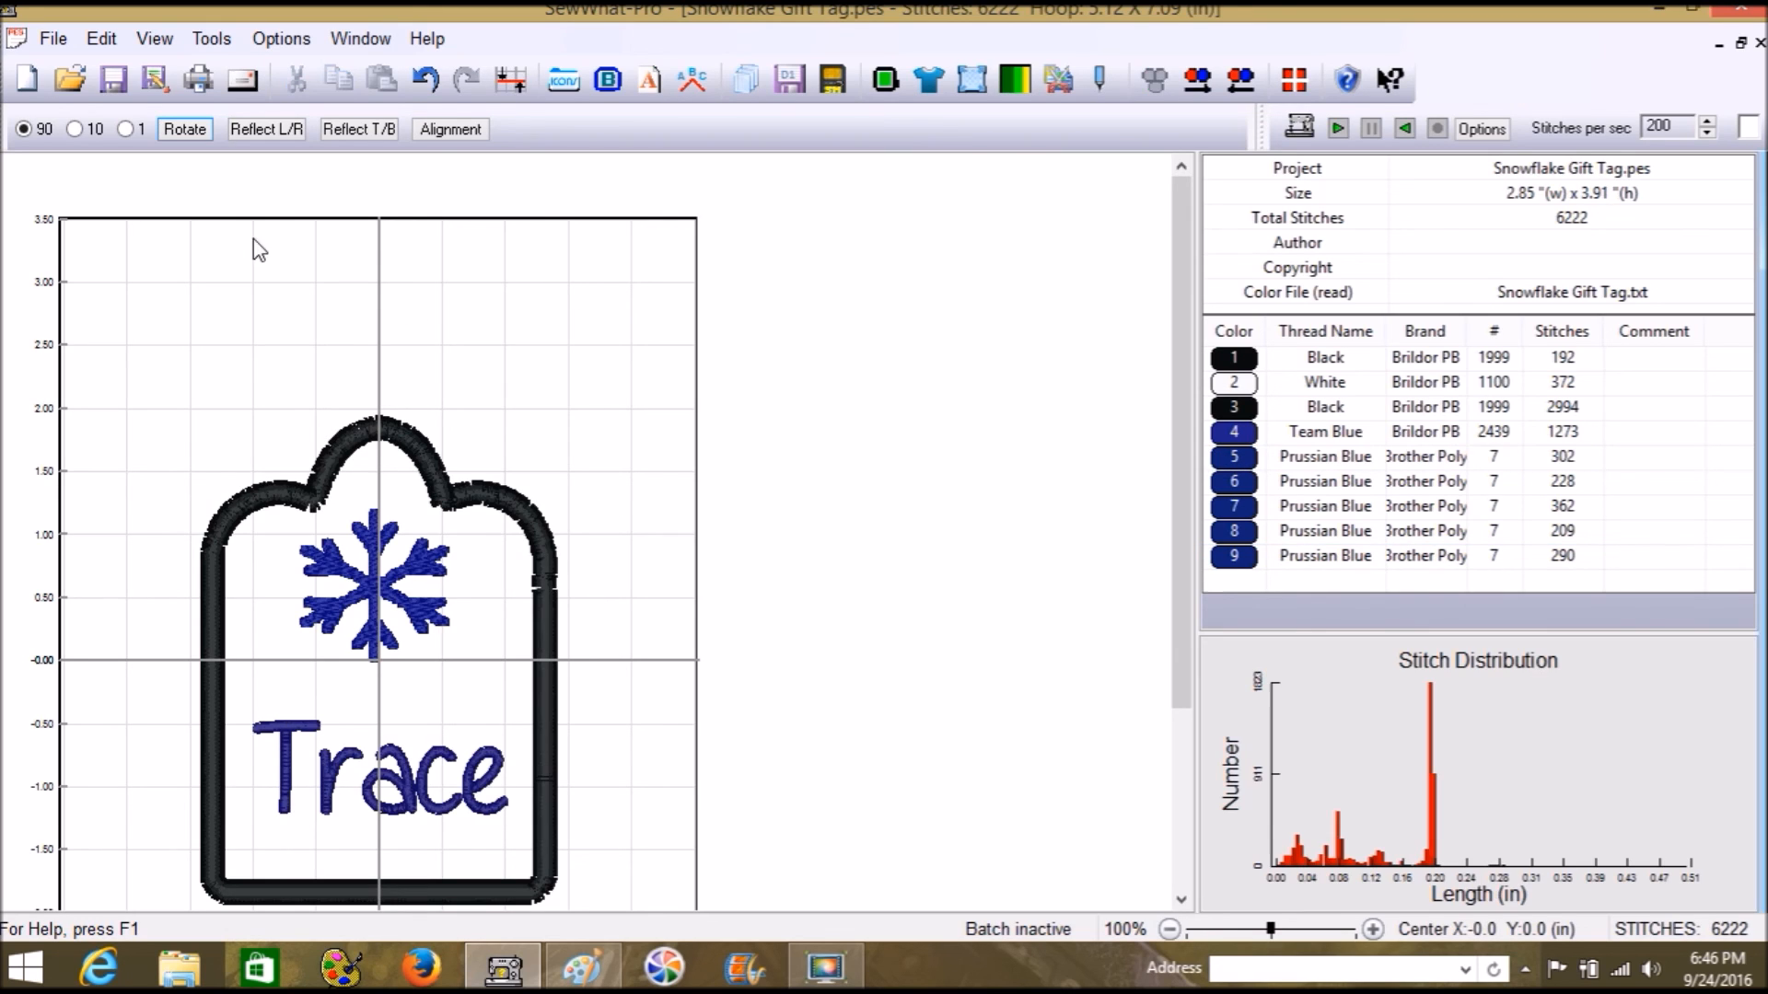
Step: Recolour the tag's satin border, thread 3, with Medium Blue 2438 from the Brildor PB palette and clear the selection
click(405, 451)
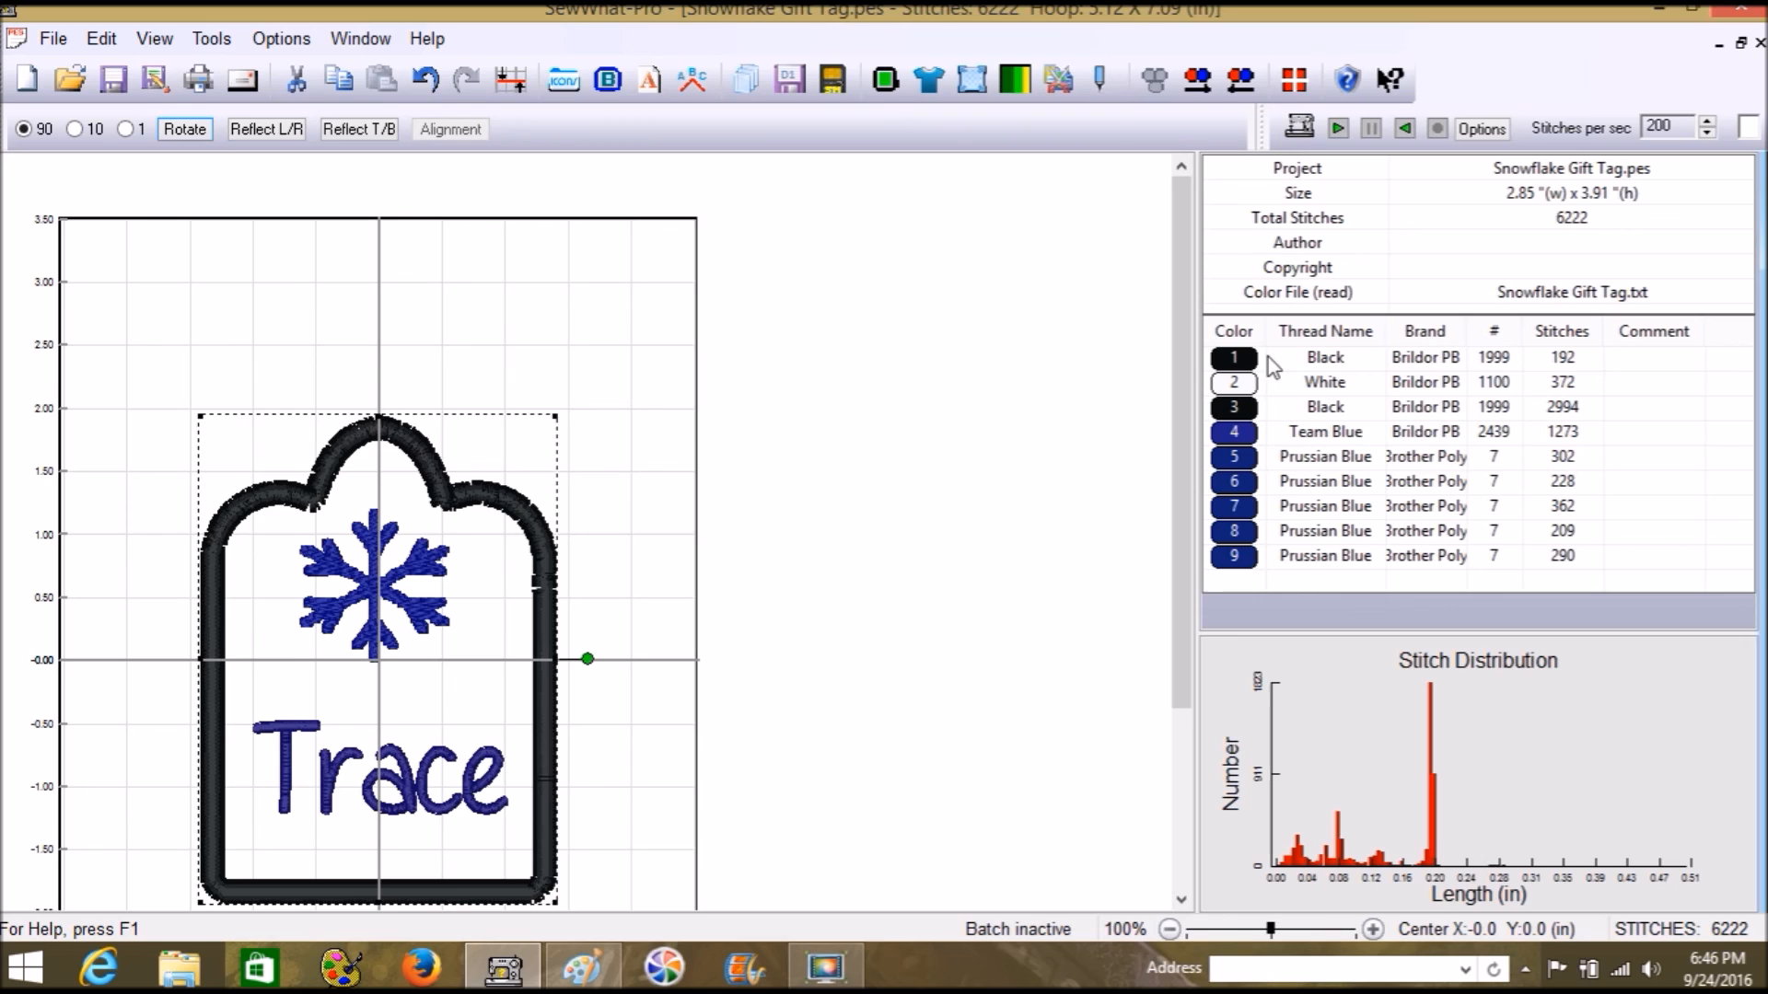
click(1243, 416)
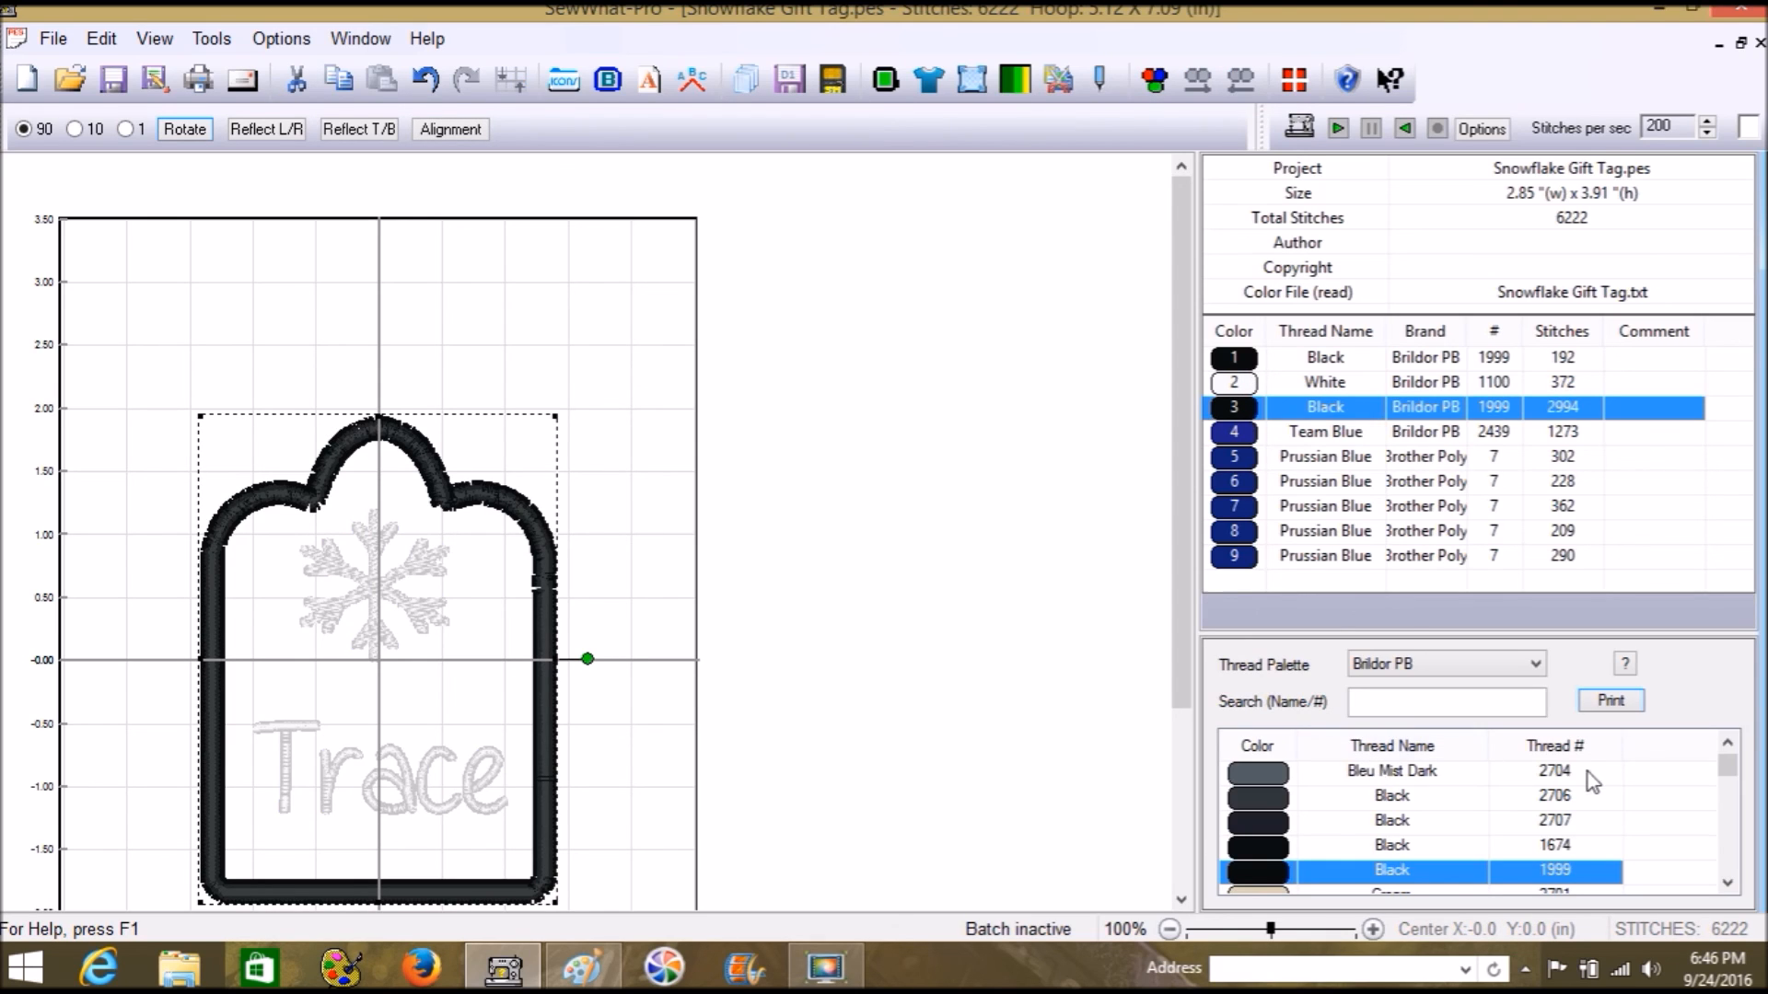
drag(1729, 886, 1729, 886)
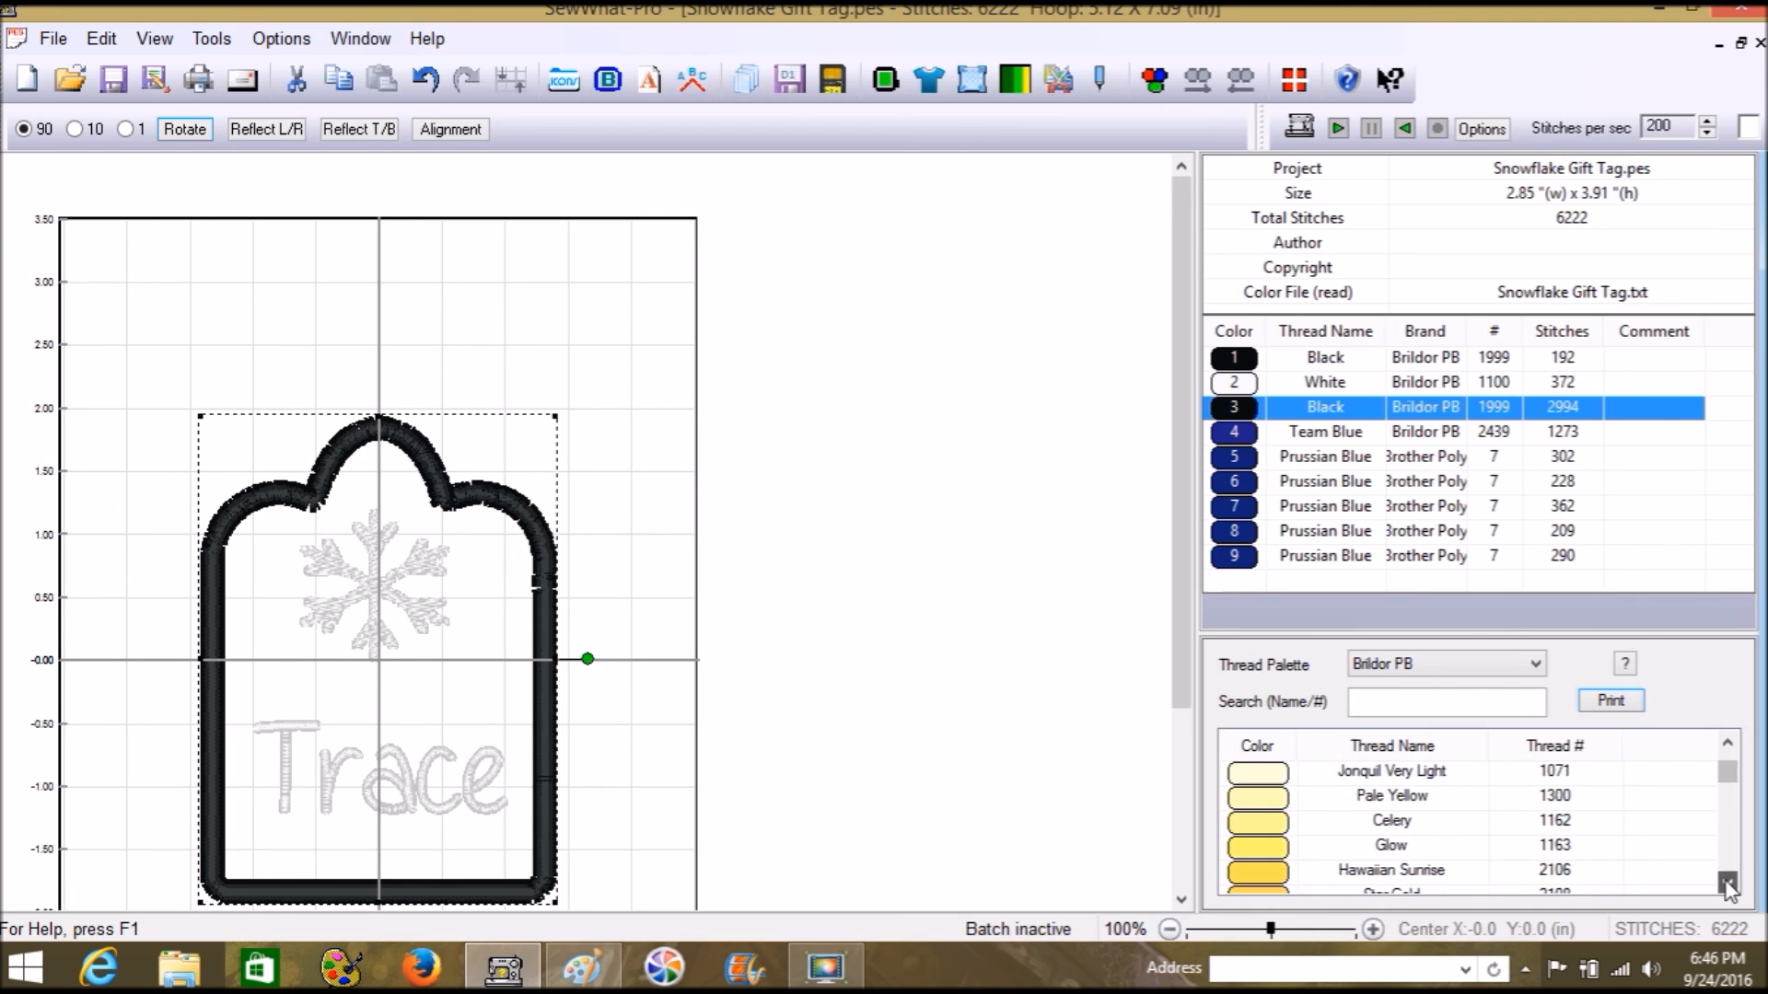
mouse_move(1728, 785)
mouse_down()
mouse_move(1733, 834)
mouse_move(1728, 814)
mouse_up()
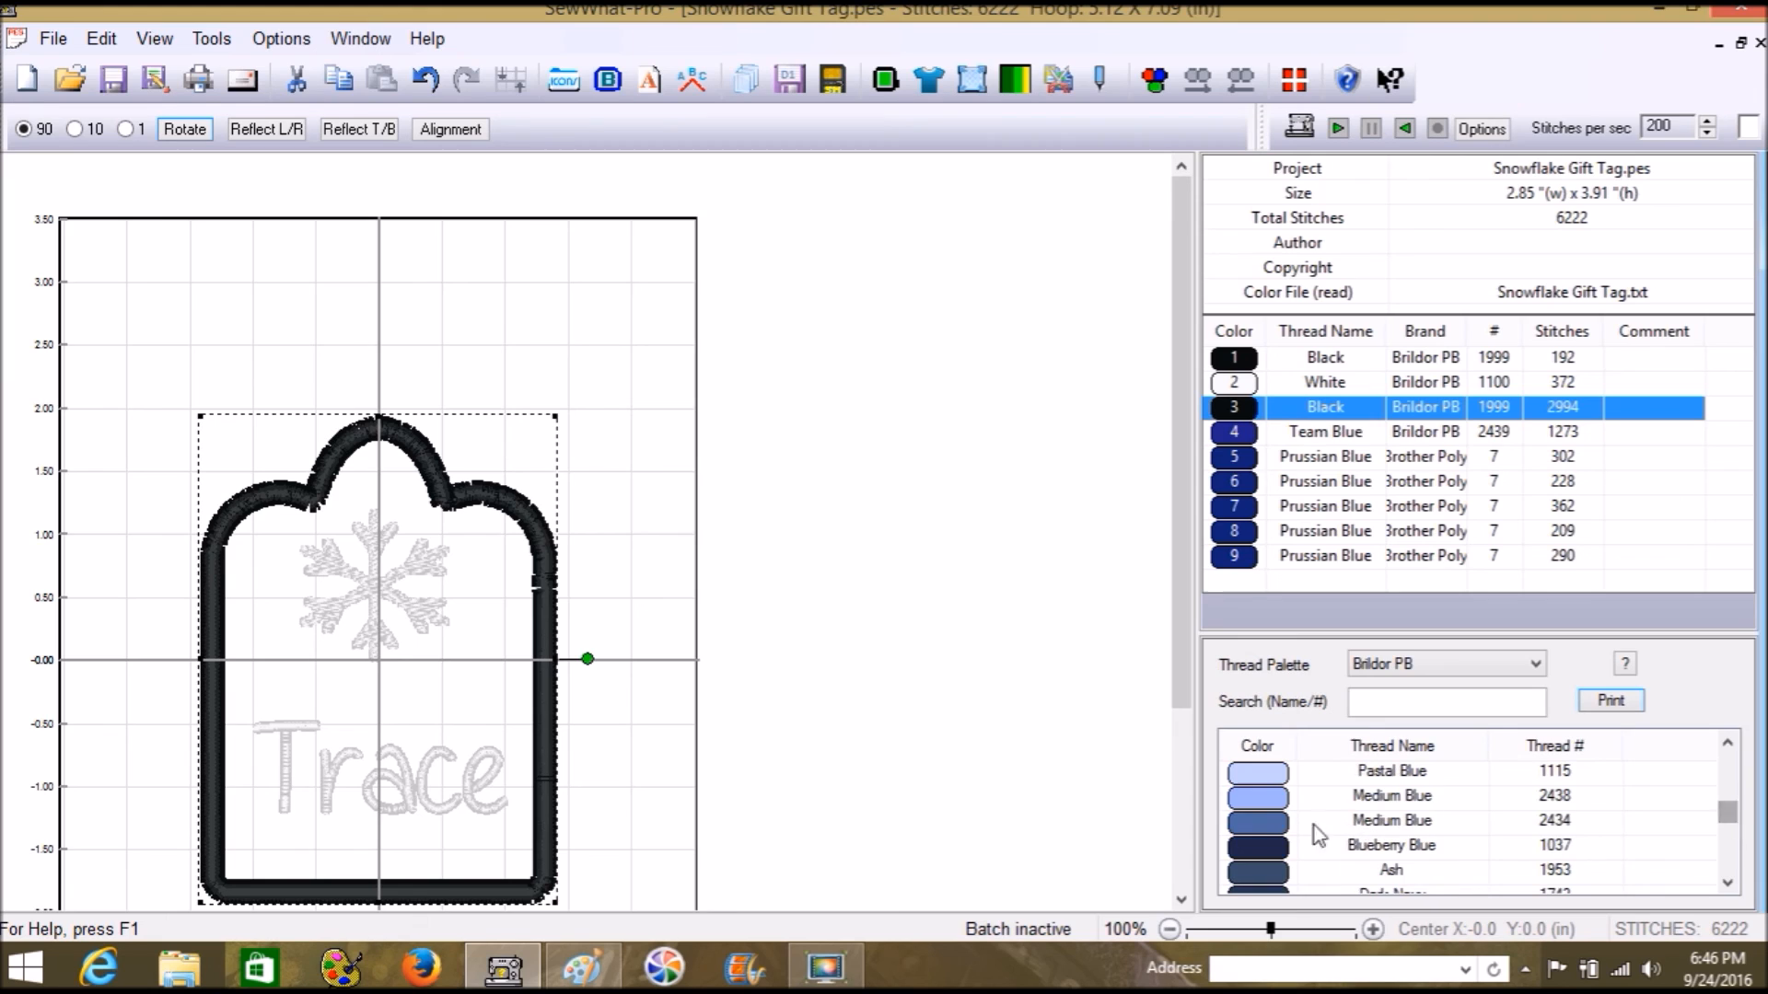
click(1282, 803)
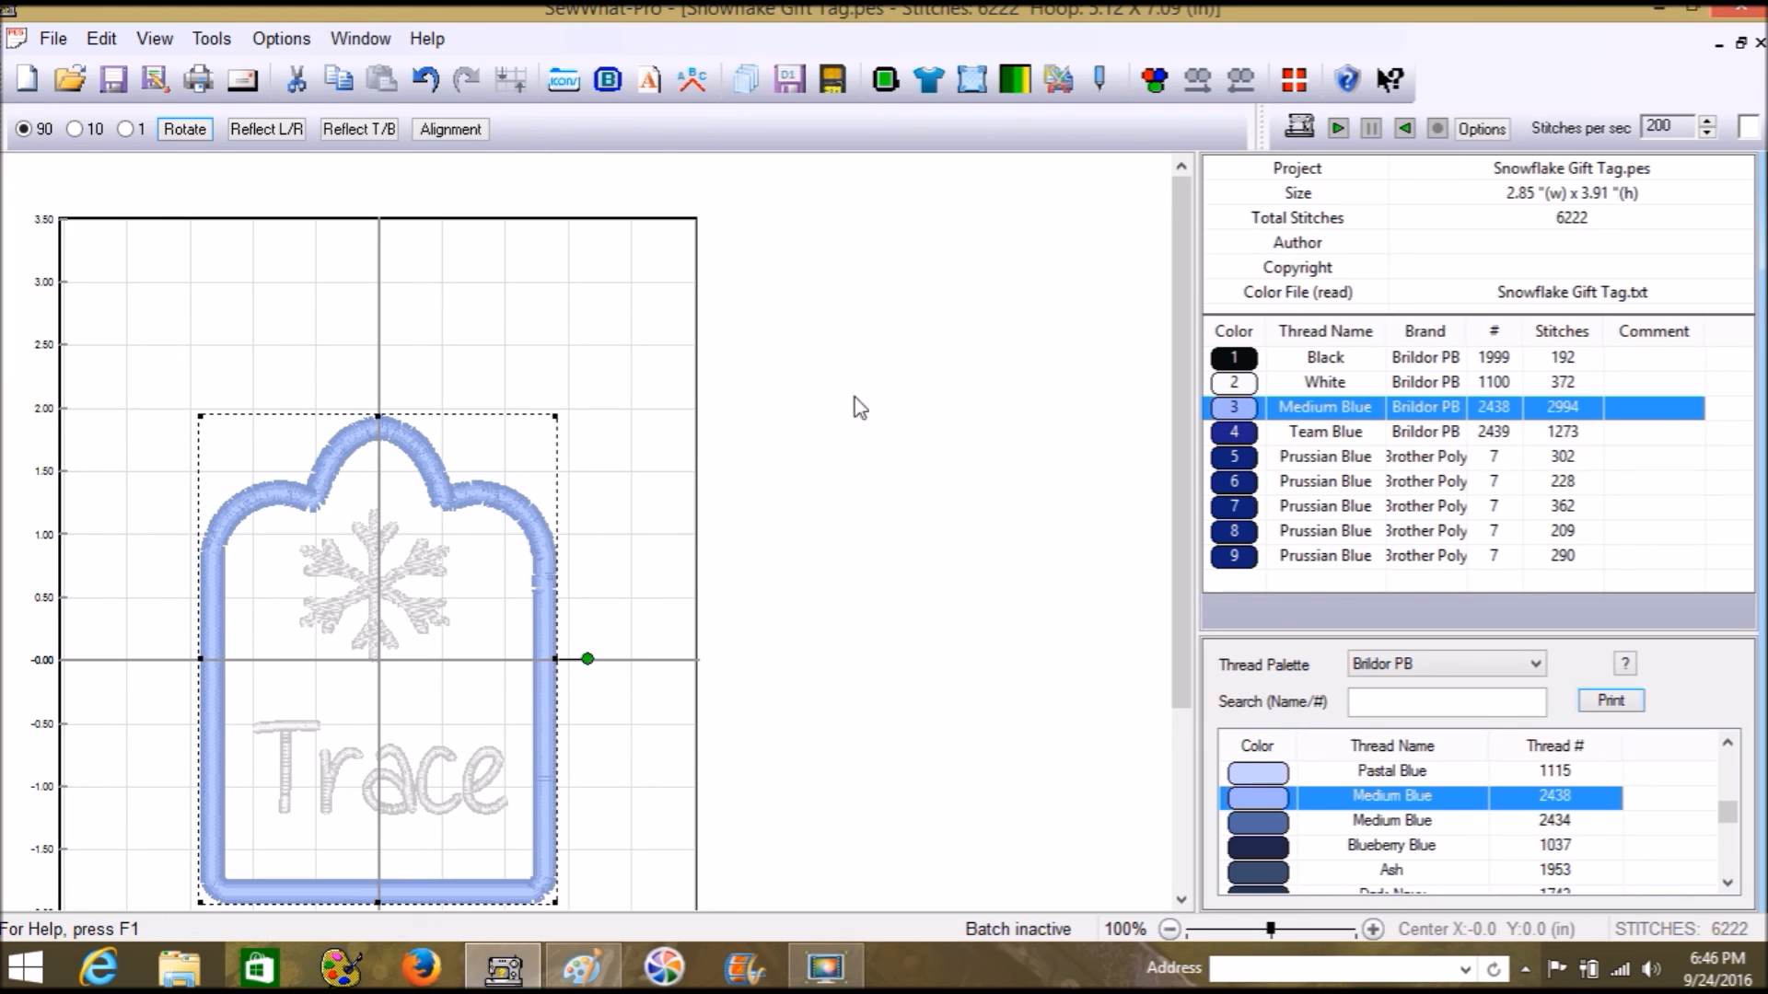
click(686, 433)
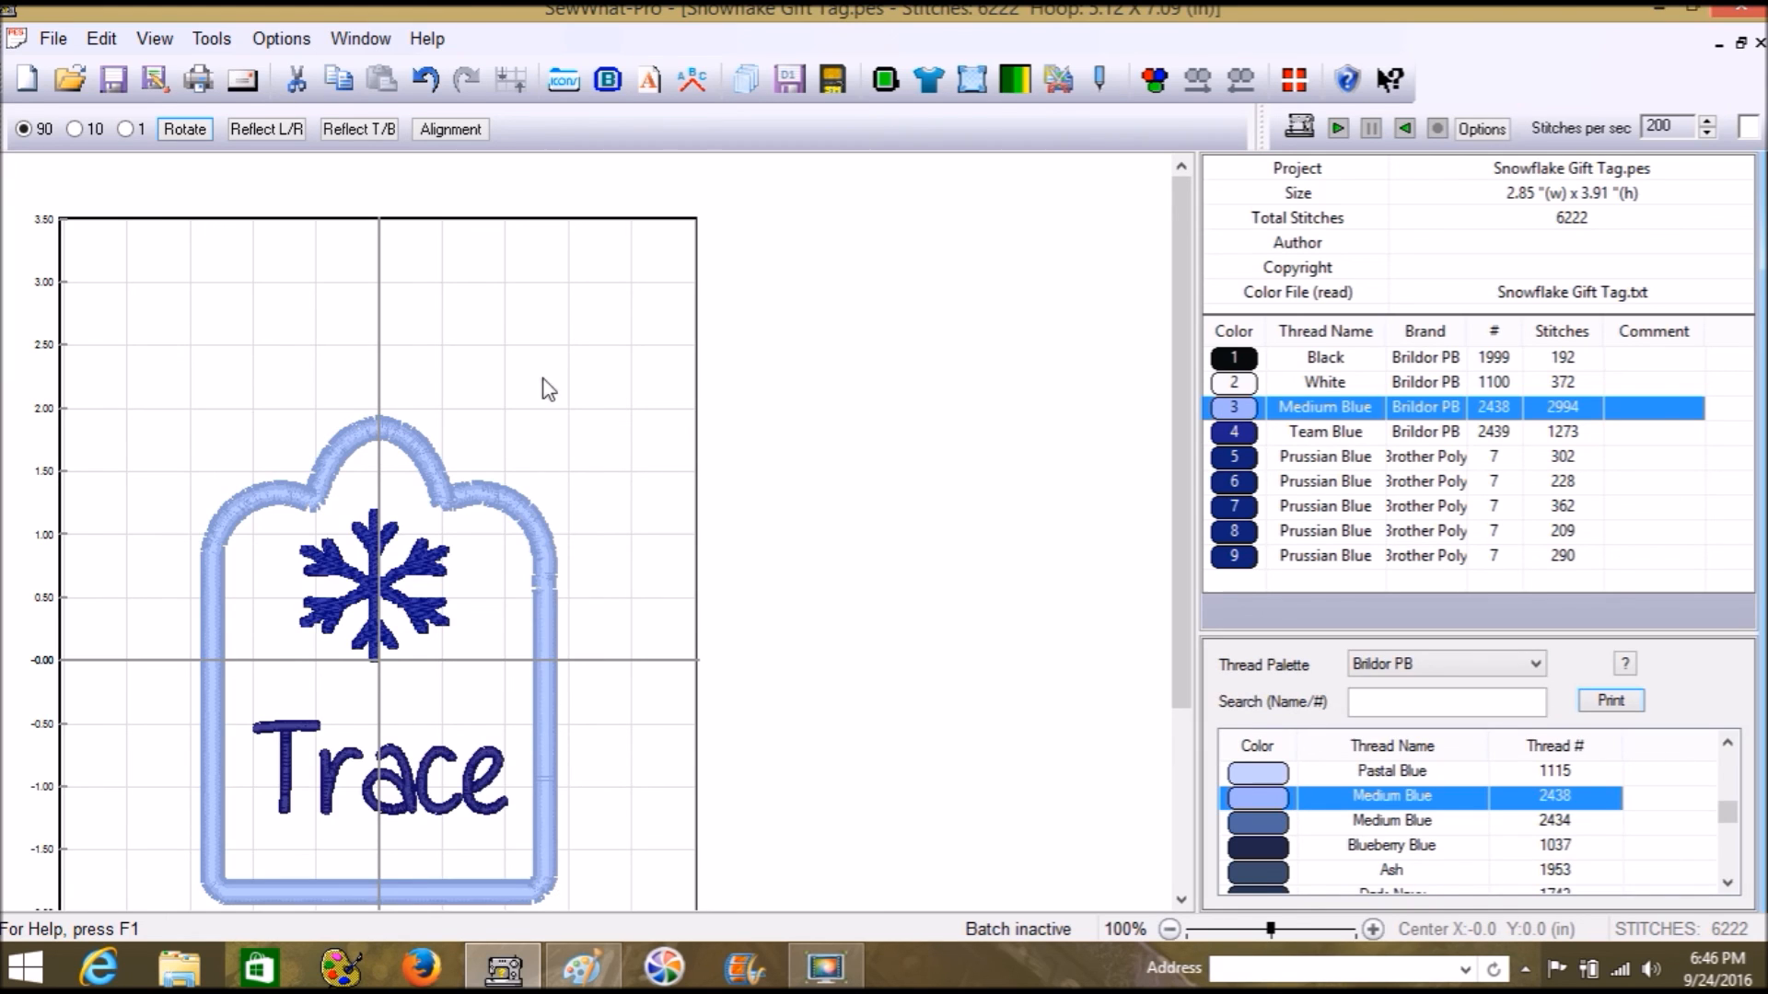
Step: Join the name's threads of the same color, starting at thread 5
click(62, 42)
mouse_move(98, 46)
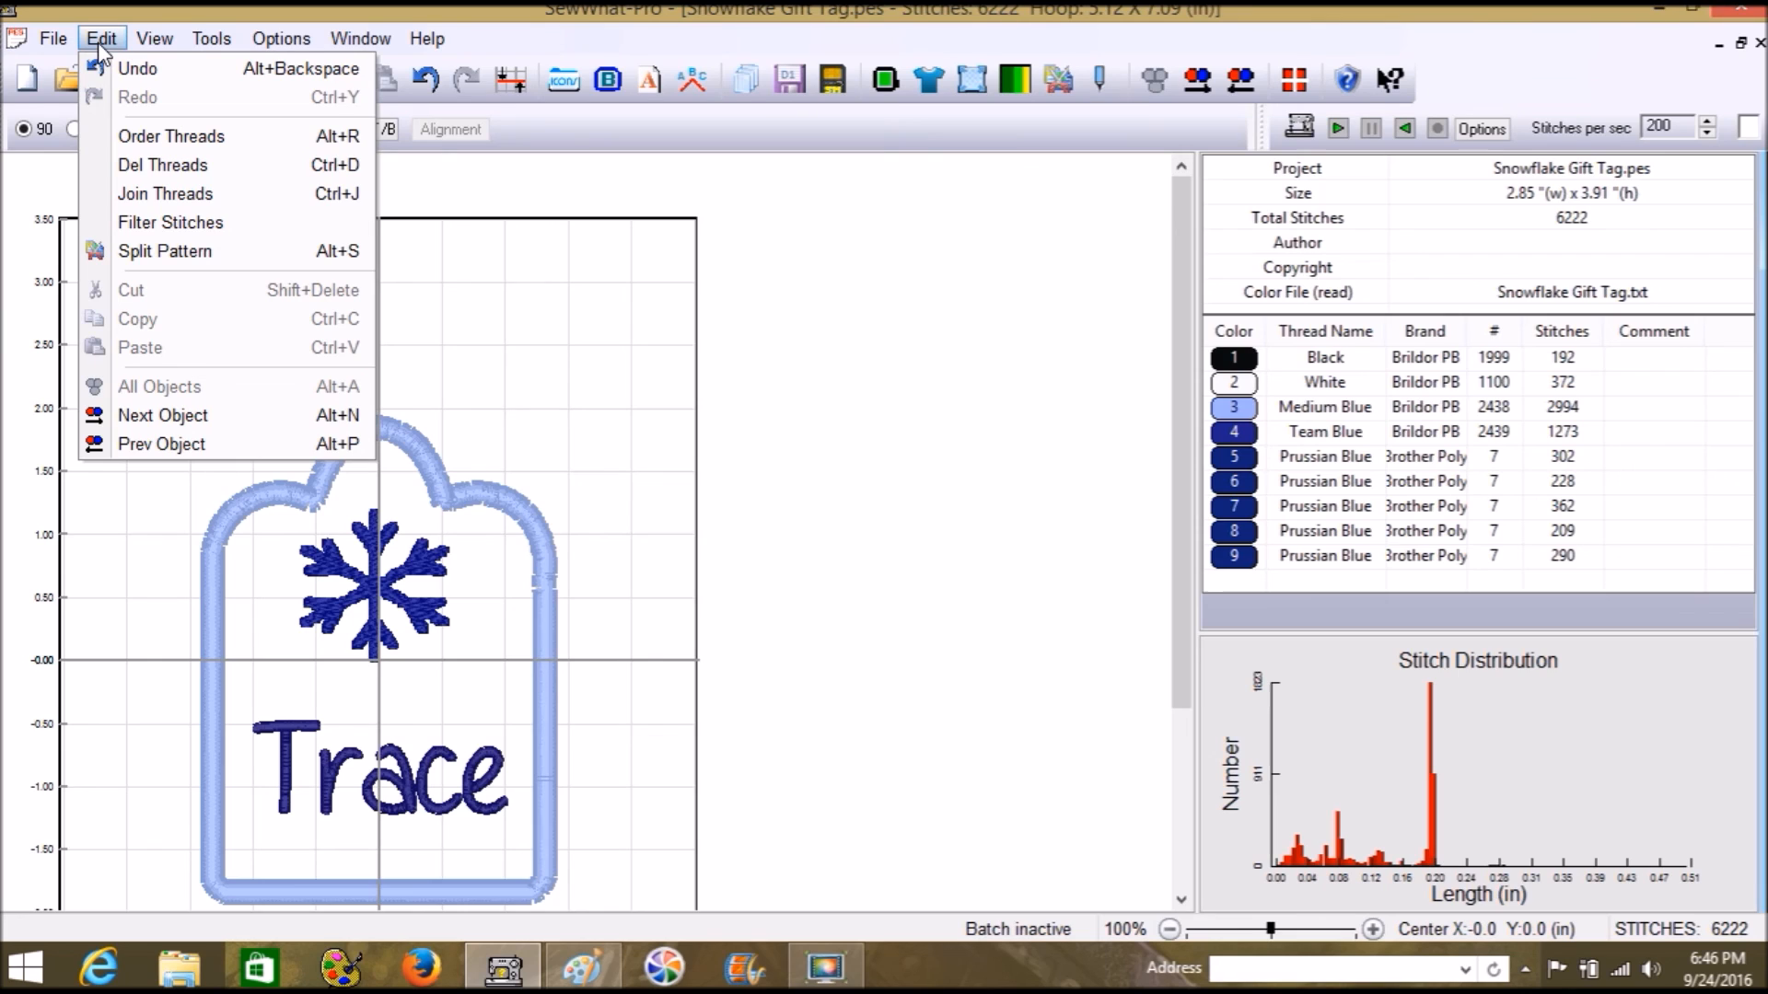
click(164, 196)
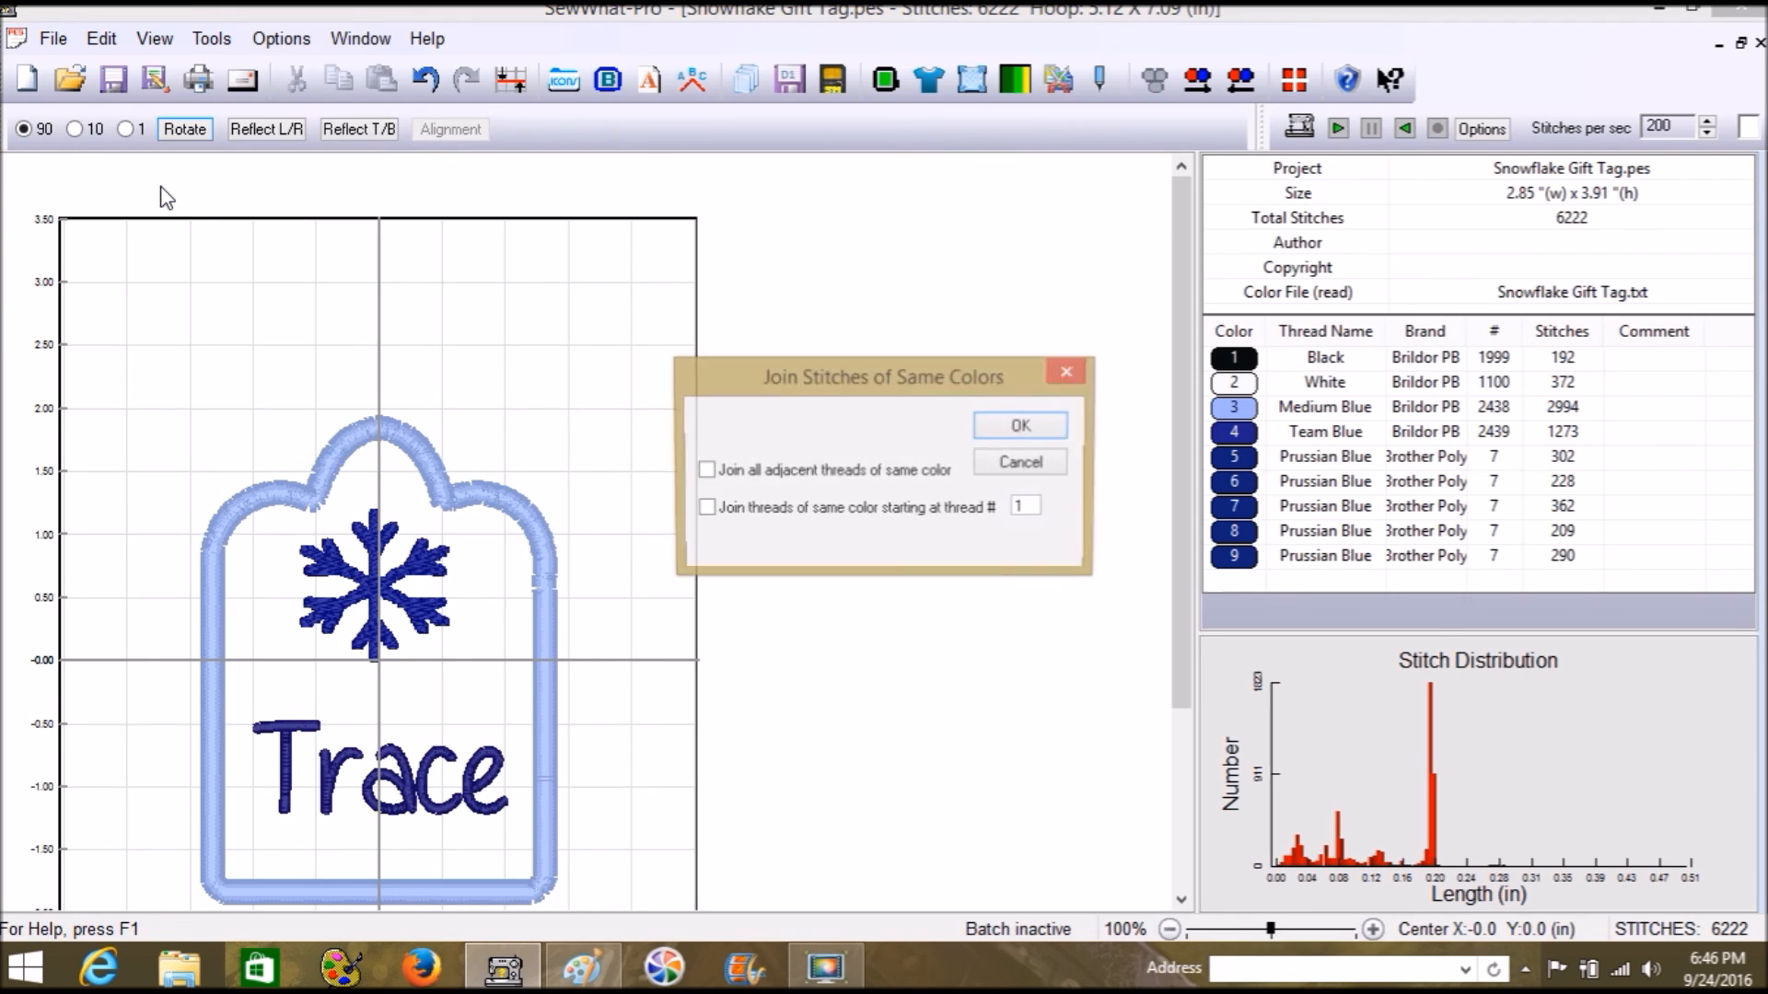
click(710, 513)
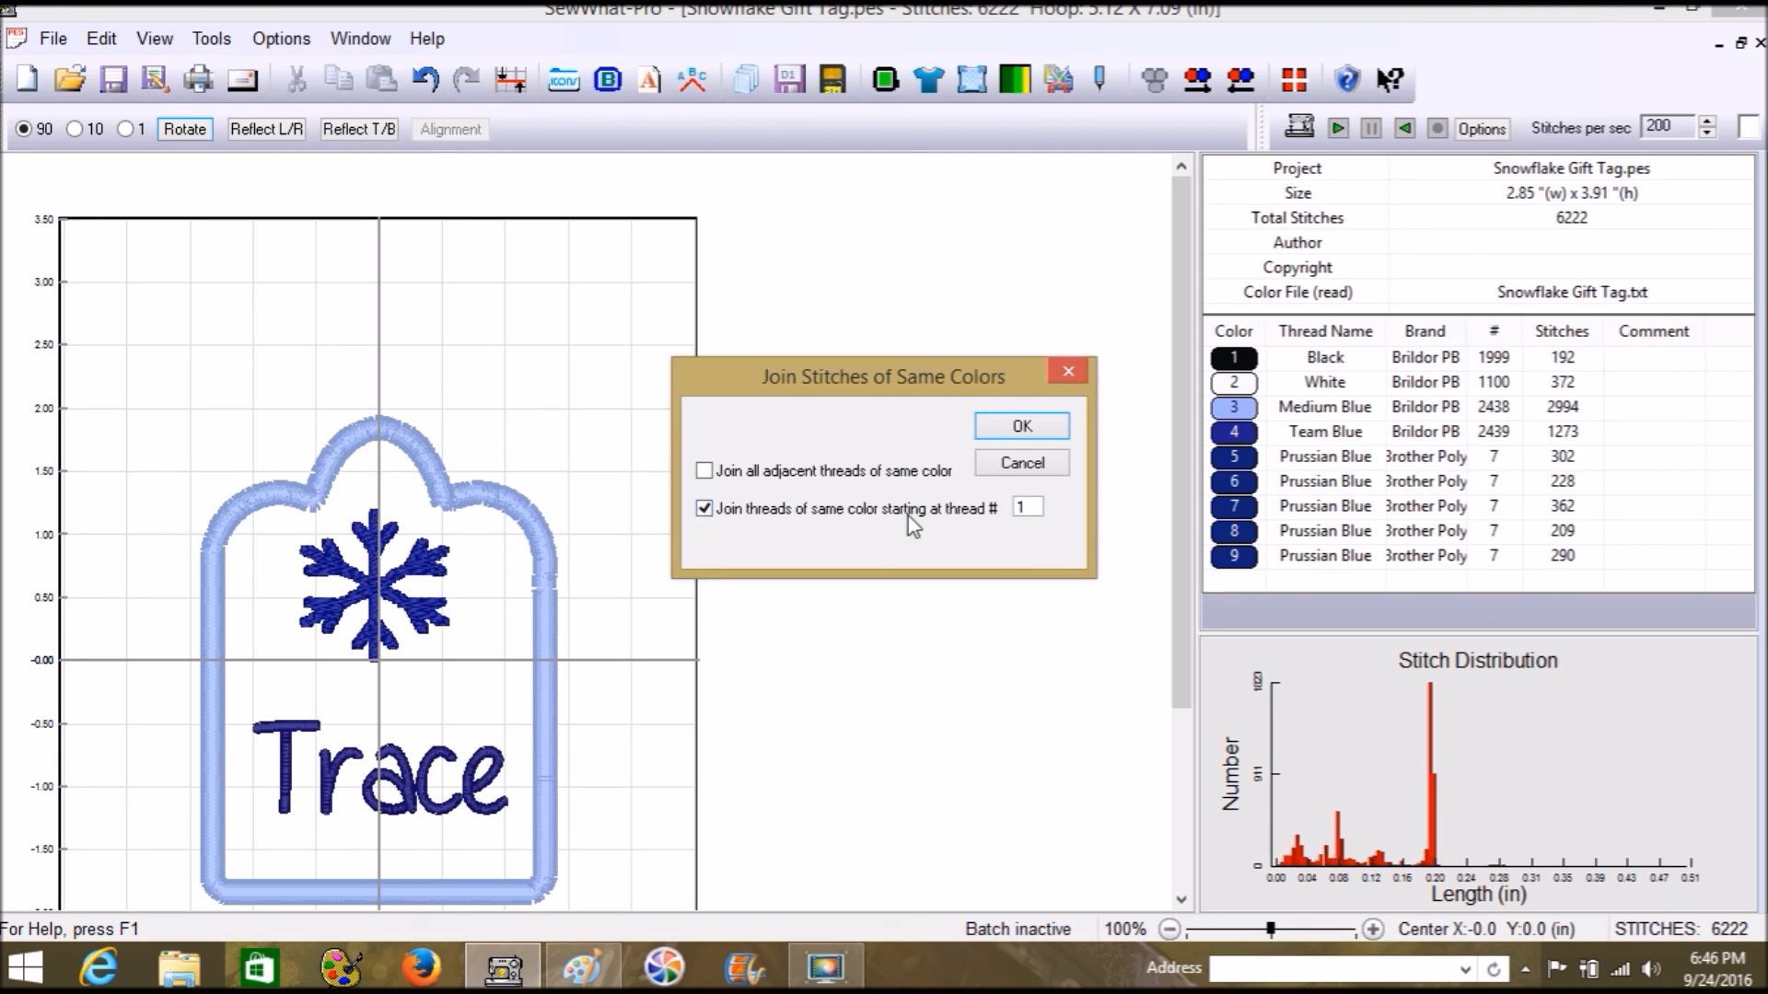
double_click(1024, 507)
text(5)
click(1020, 426)
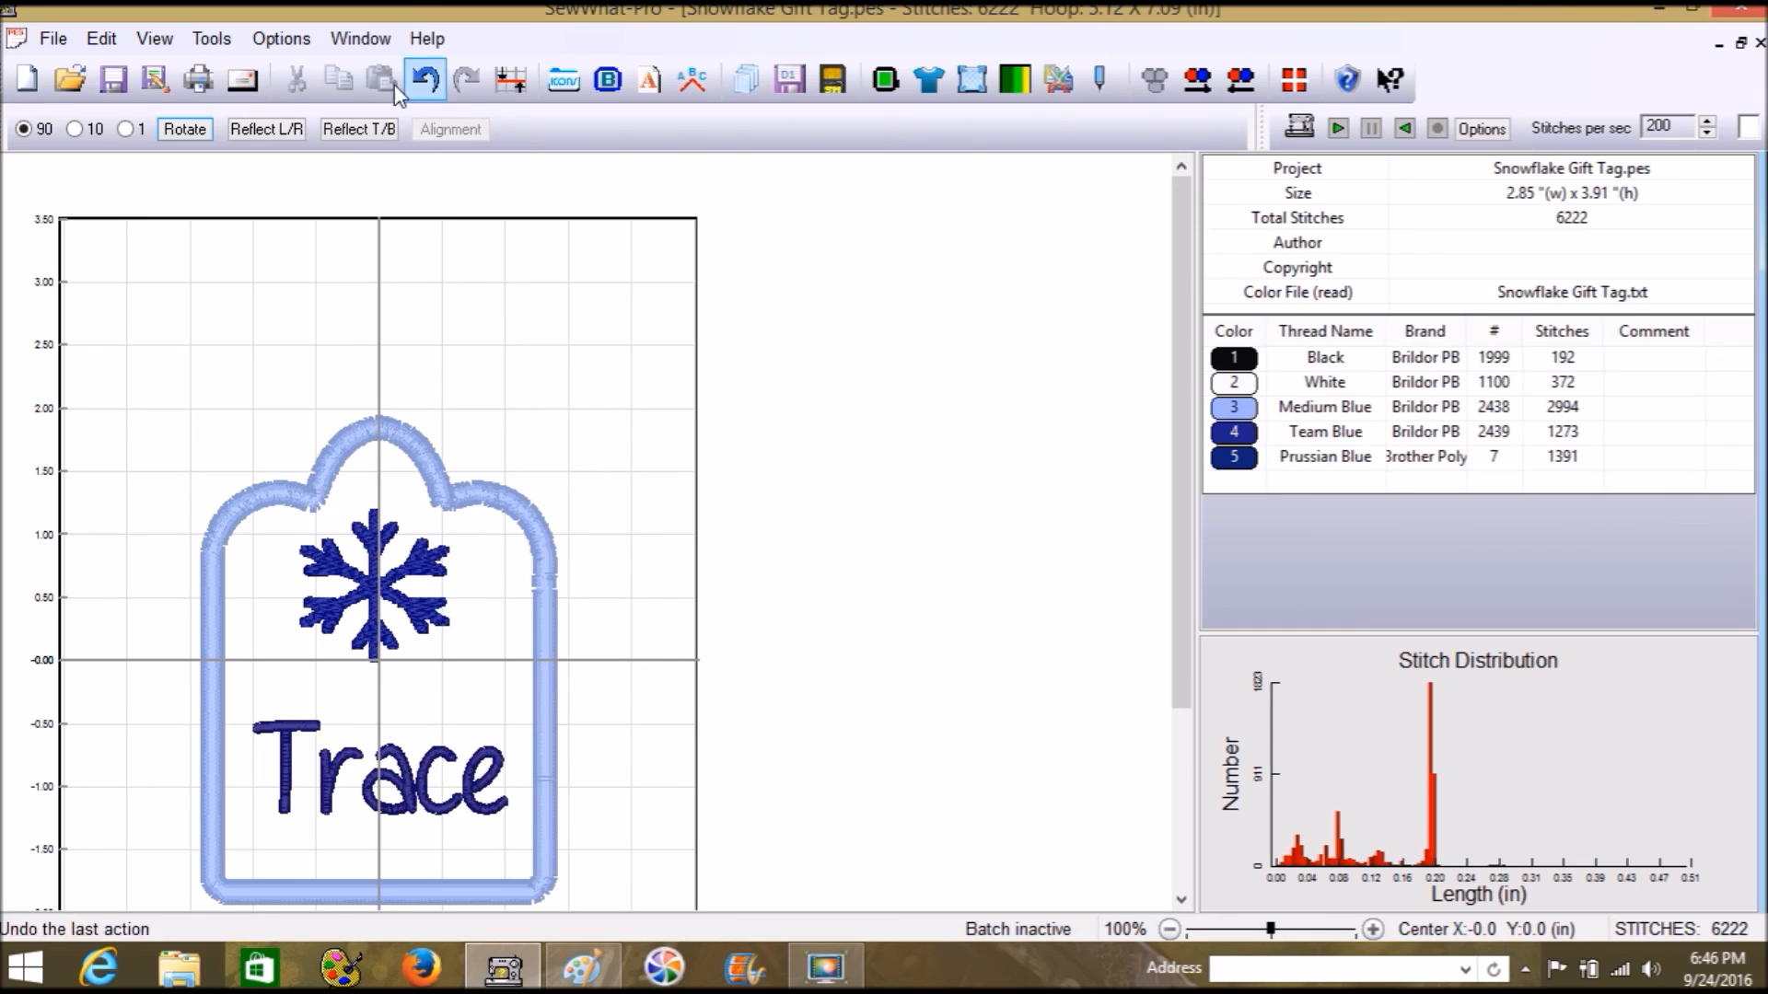
Step: Swap the stitch order of the snowflake and the name, giving thread 4 new order 5 and thread 5 new order 4
click(101, 38)
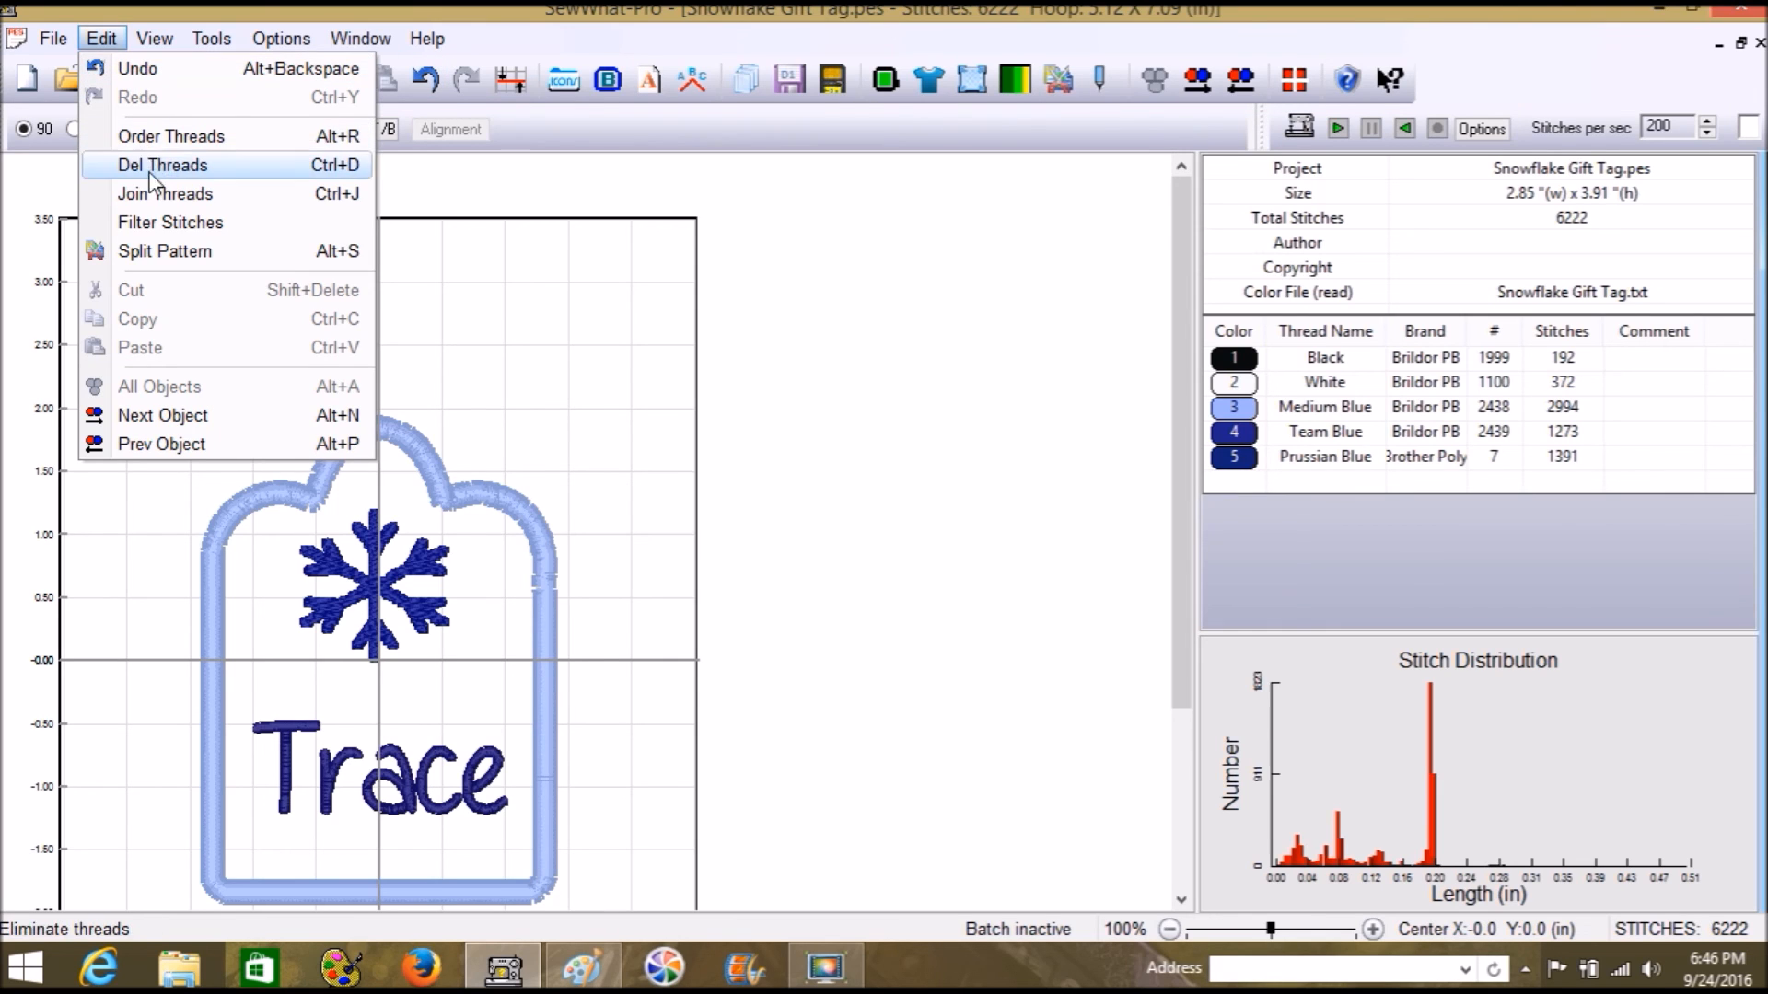
click(153, 136)
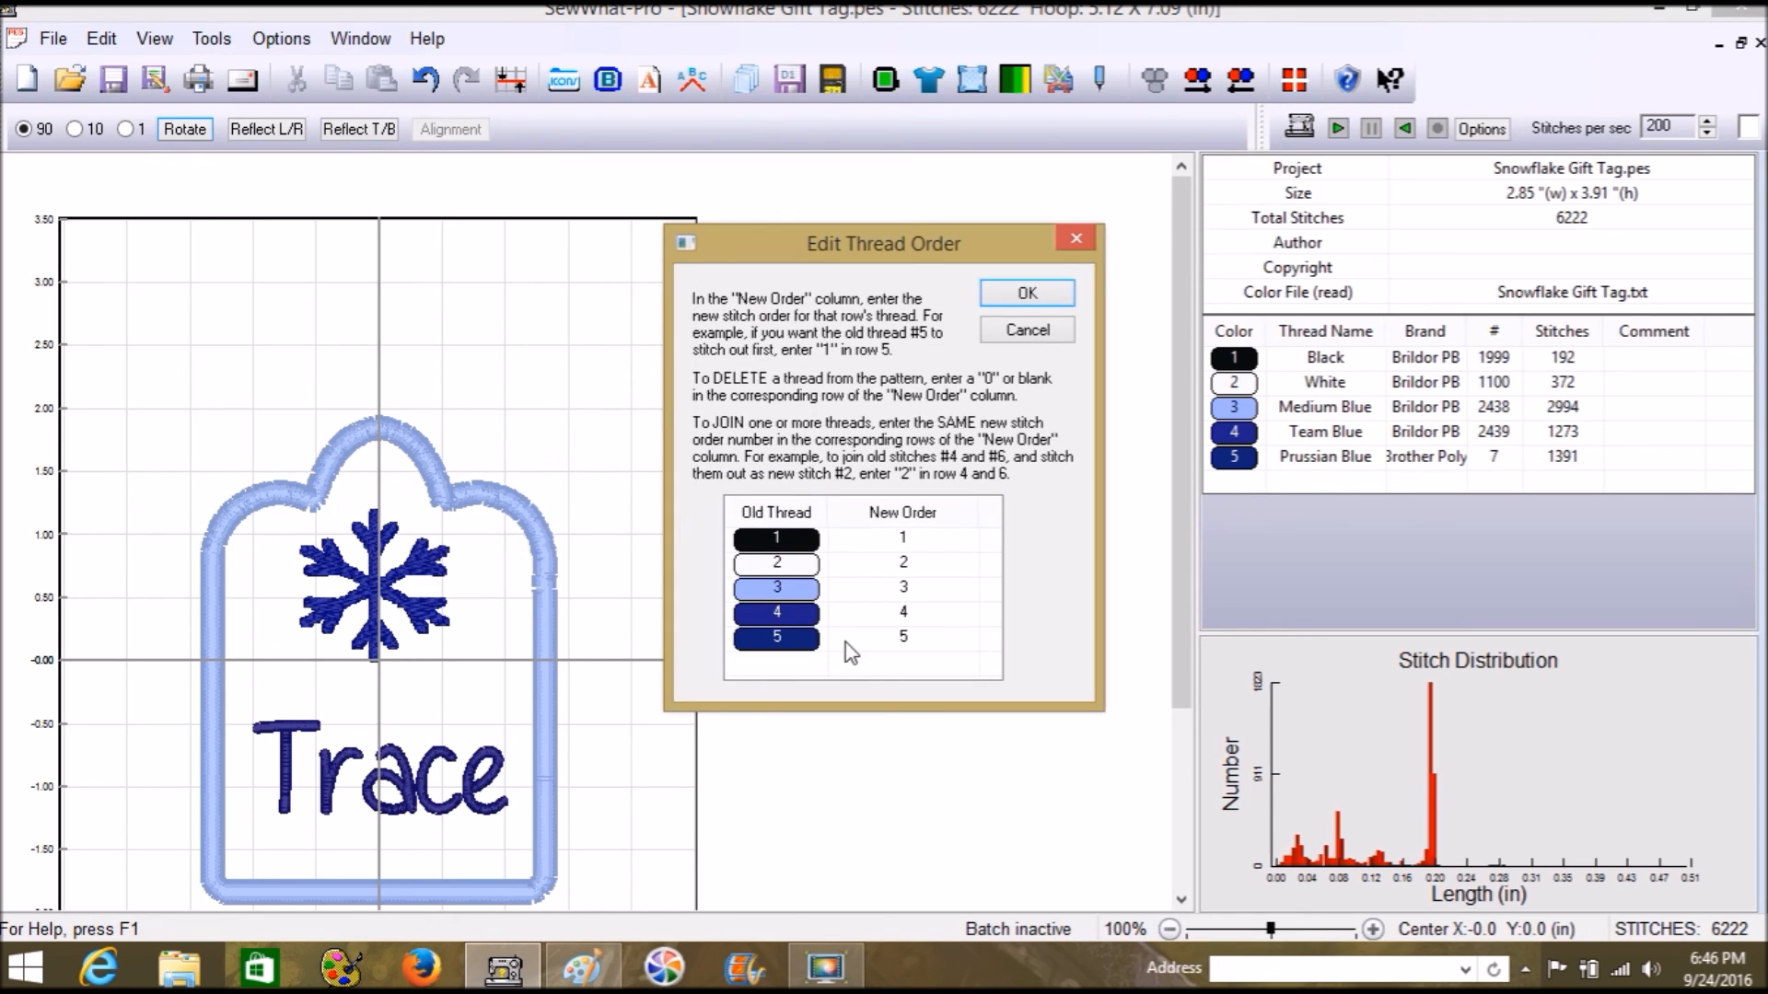
click(883, 610)
text(5)
click(889, 633)
text(4)
click(1015, 295)
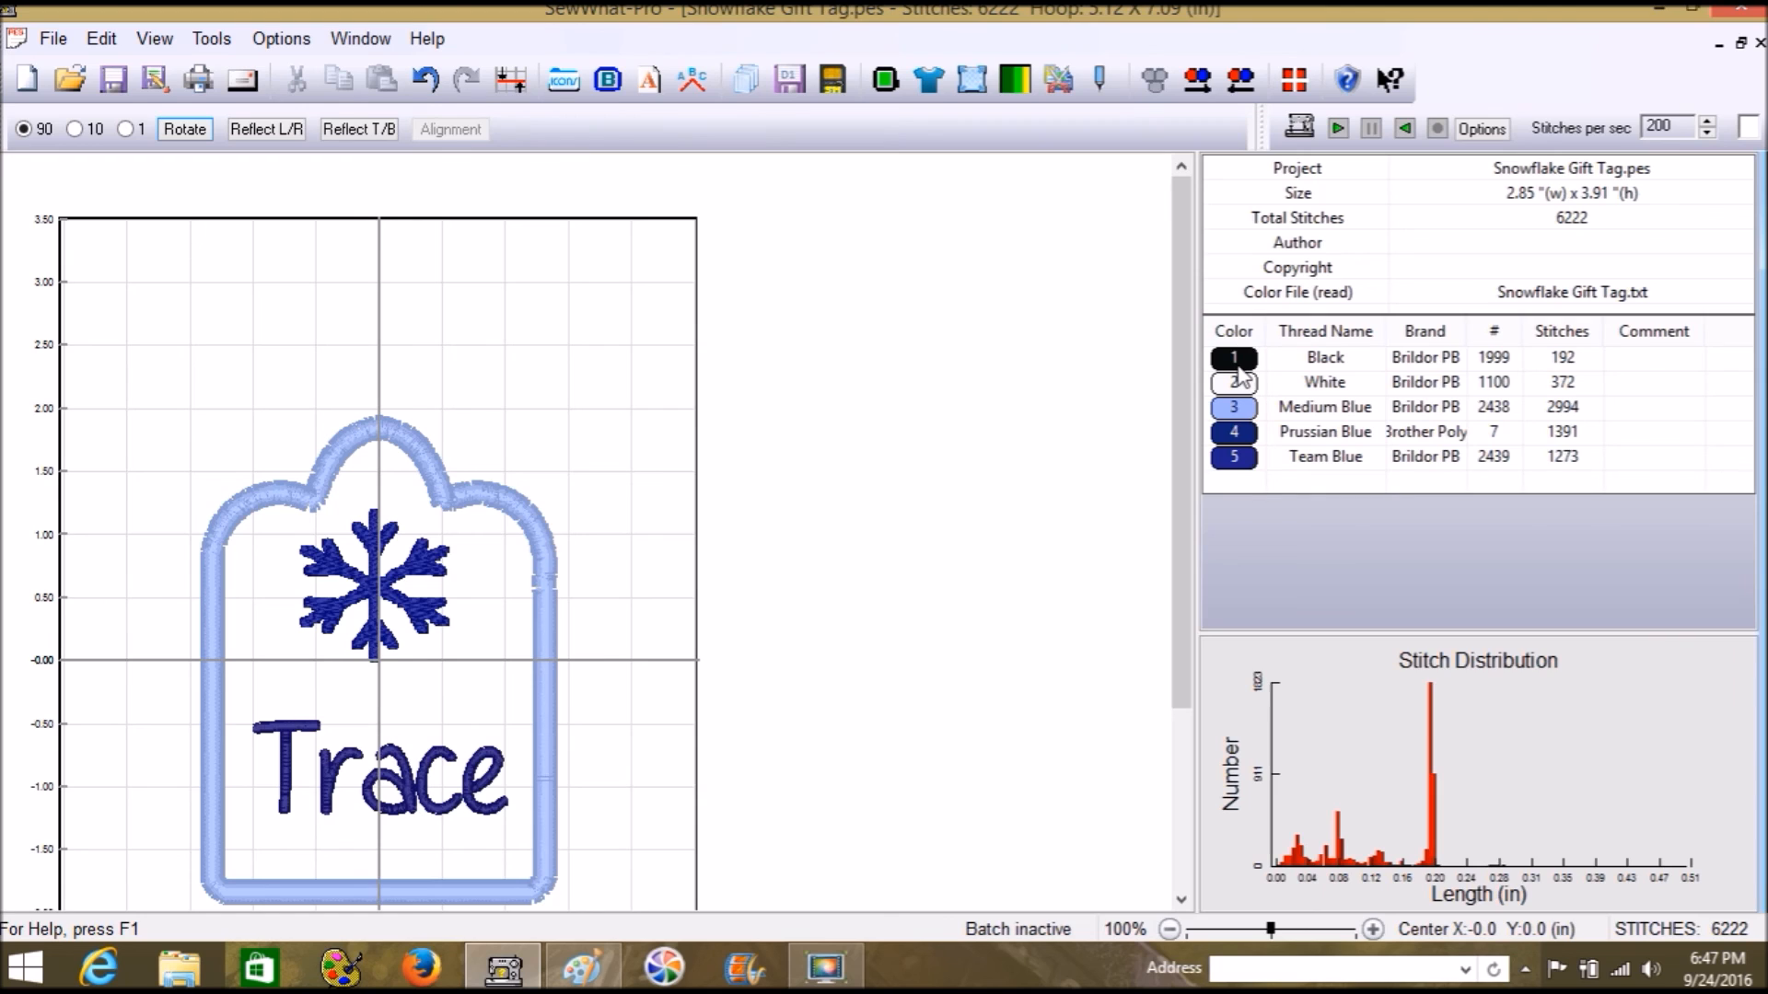
Step: Inspect the placement line, tack-down and border stitches by highlighting threads 1, 2 and 3 in turn
click(1238, 365)
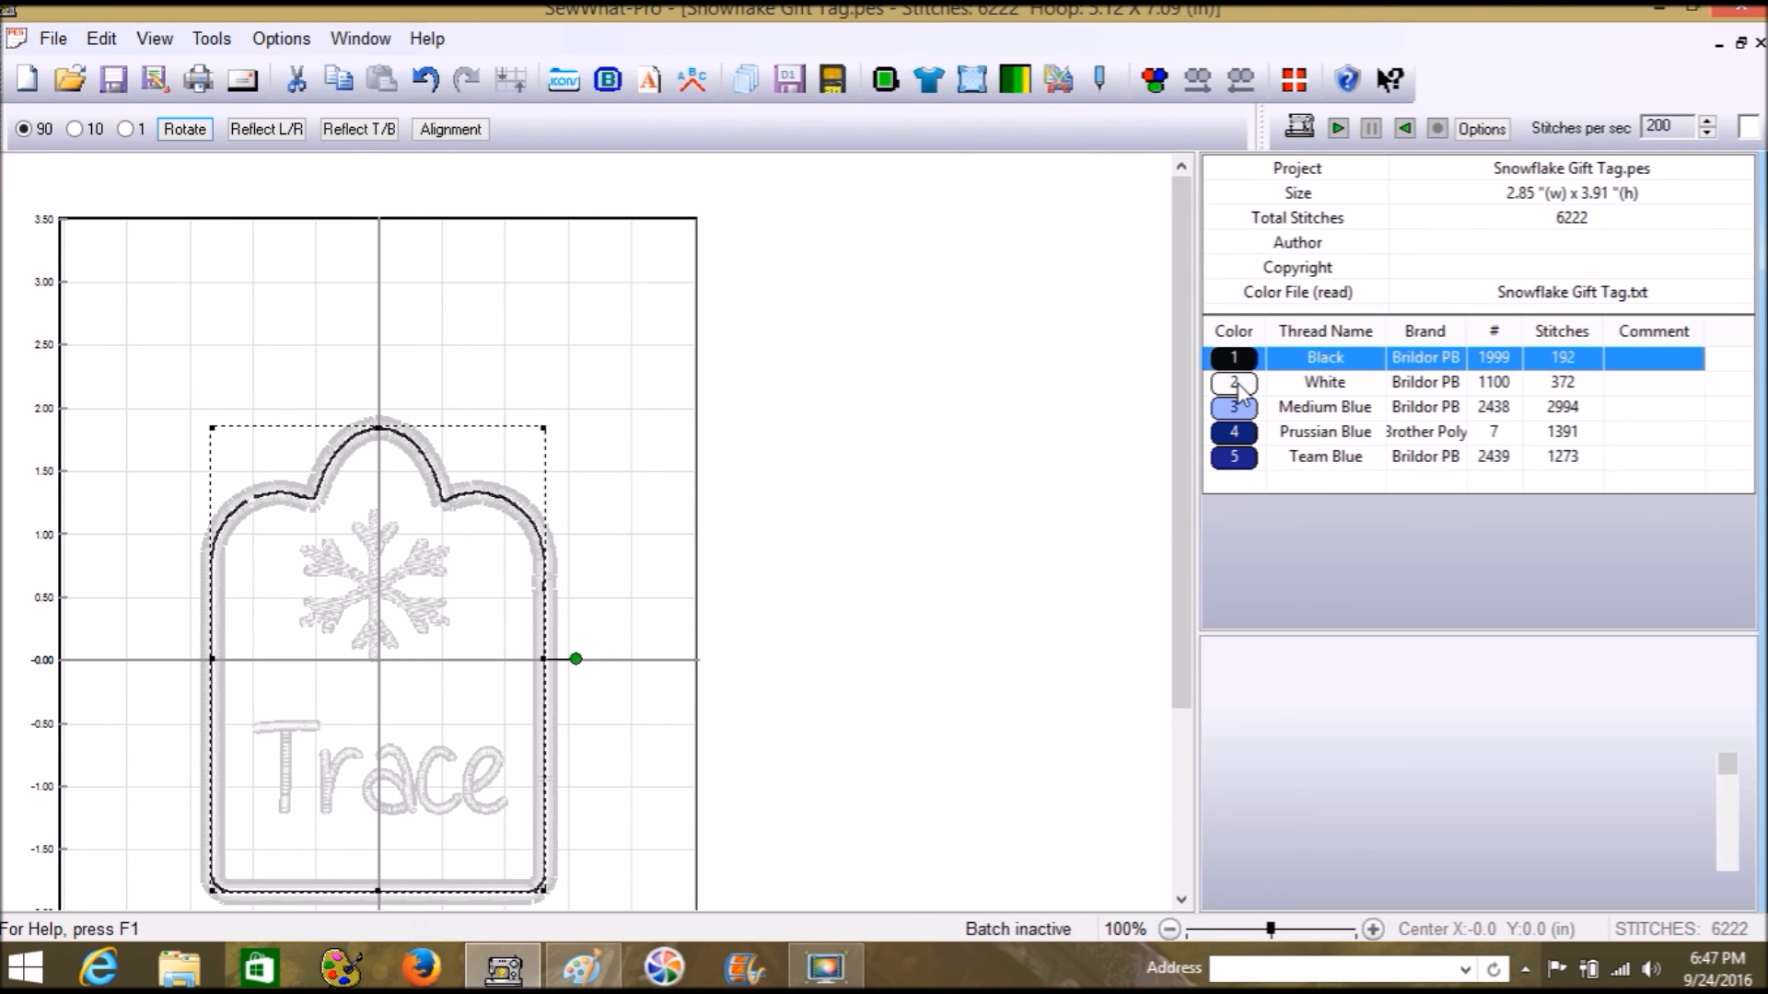
click(1243, 385)
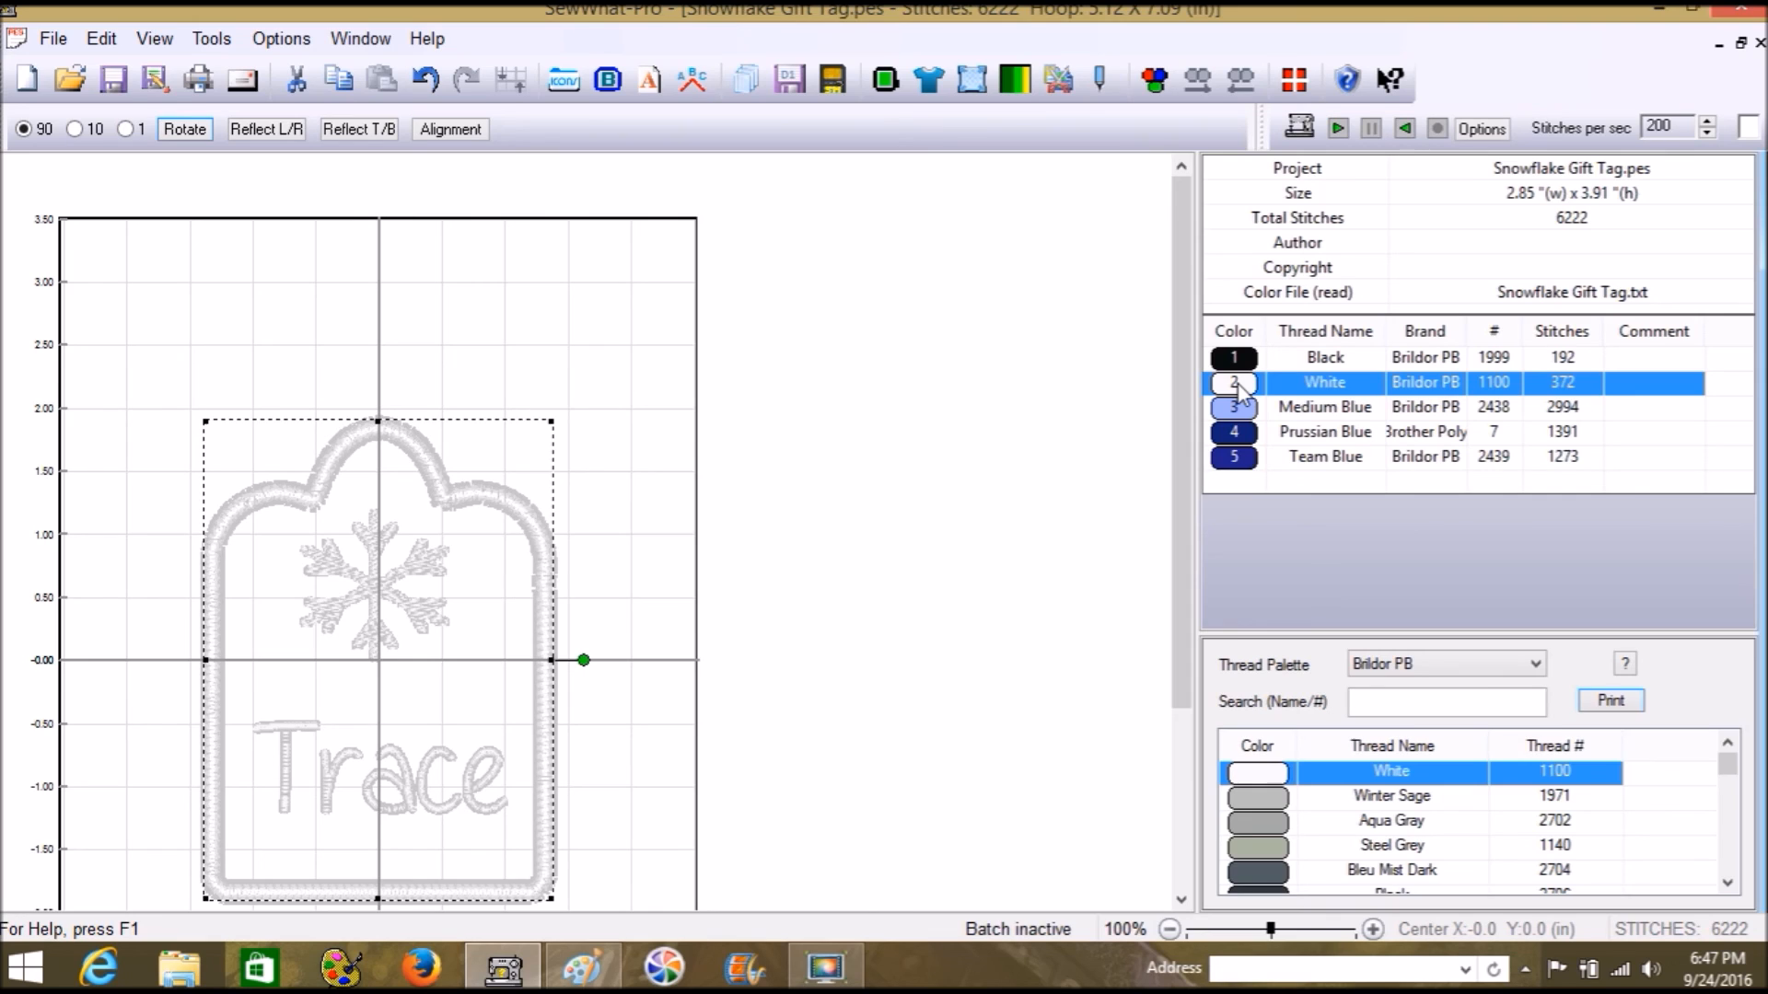
click(1237, 407)
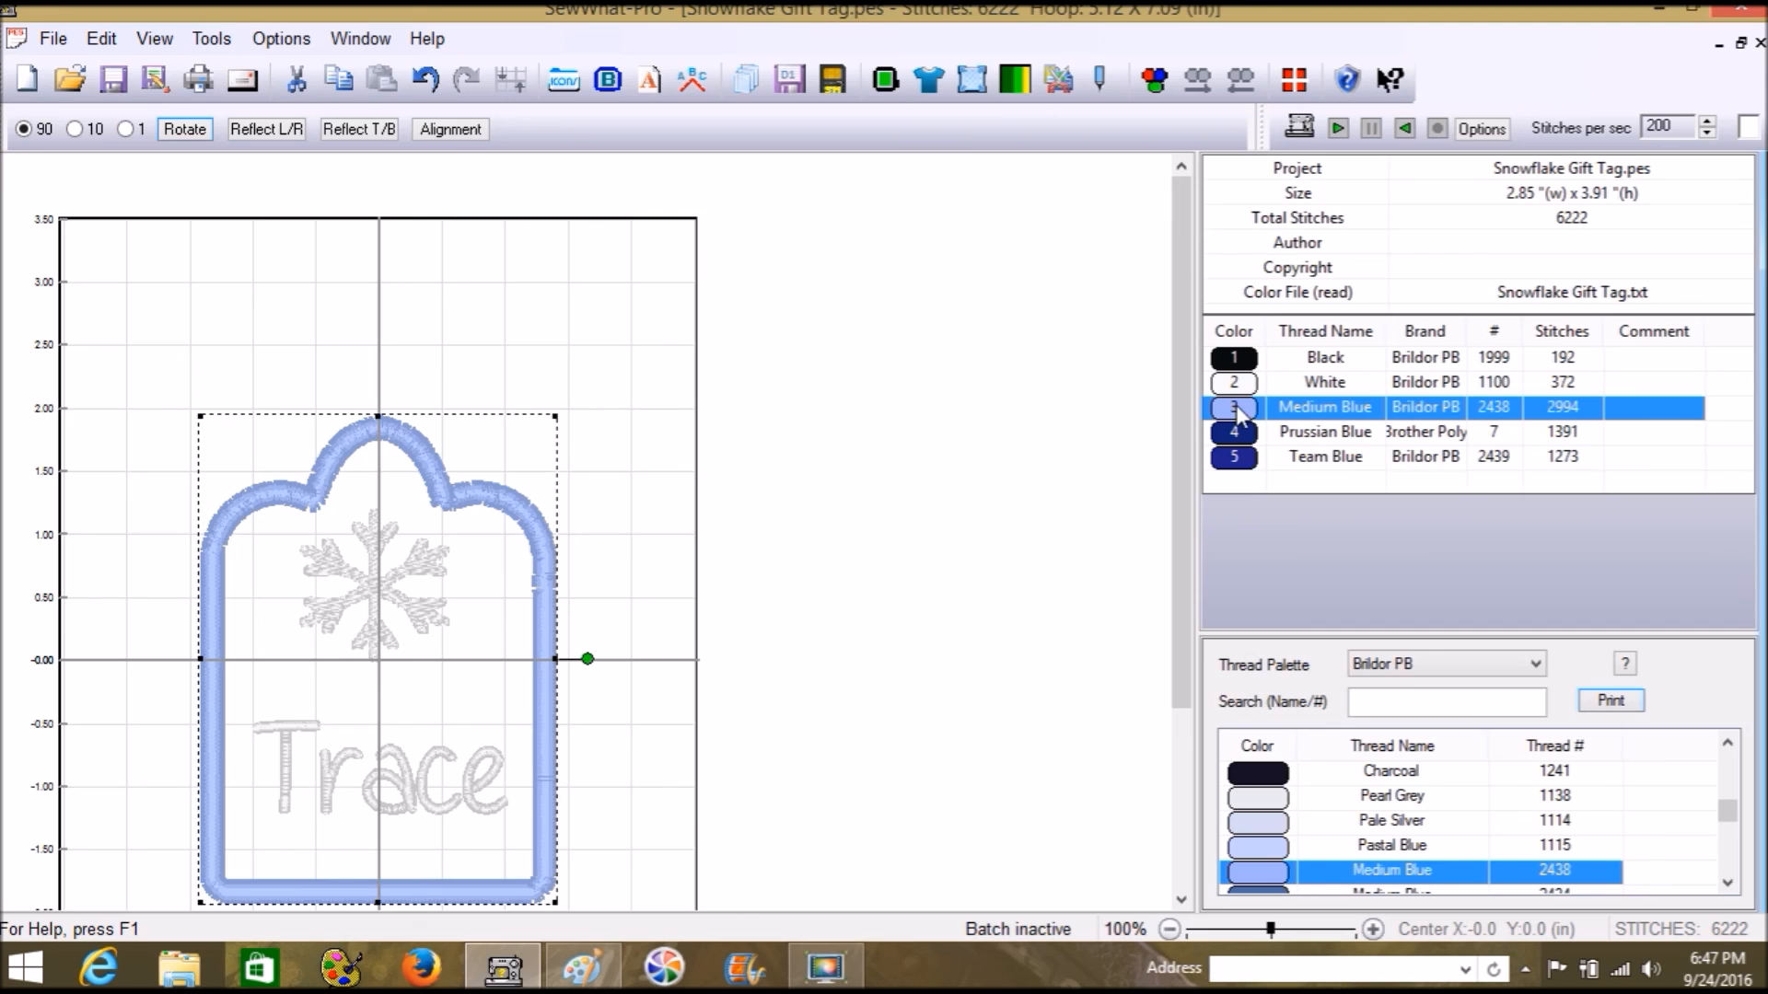
Step: Reorder the threads so the satin border stitches last, giving thread 3 new order 5 and thread 5 new order 3
click(155, 39)
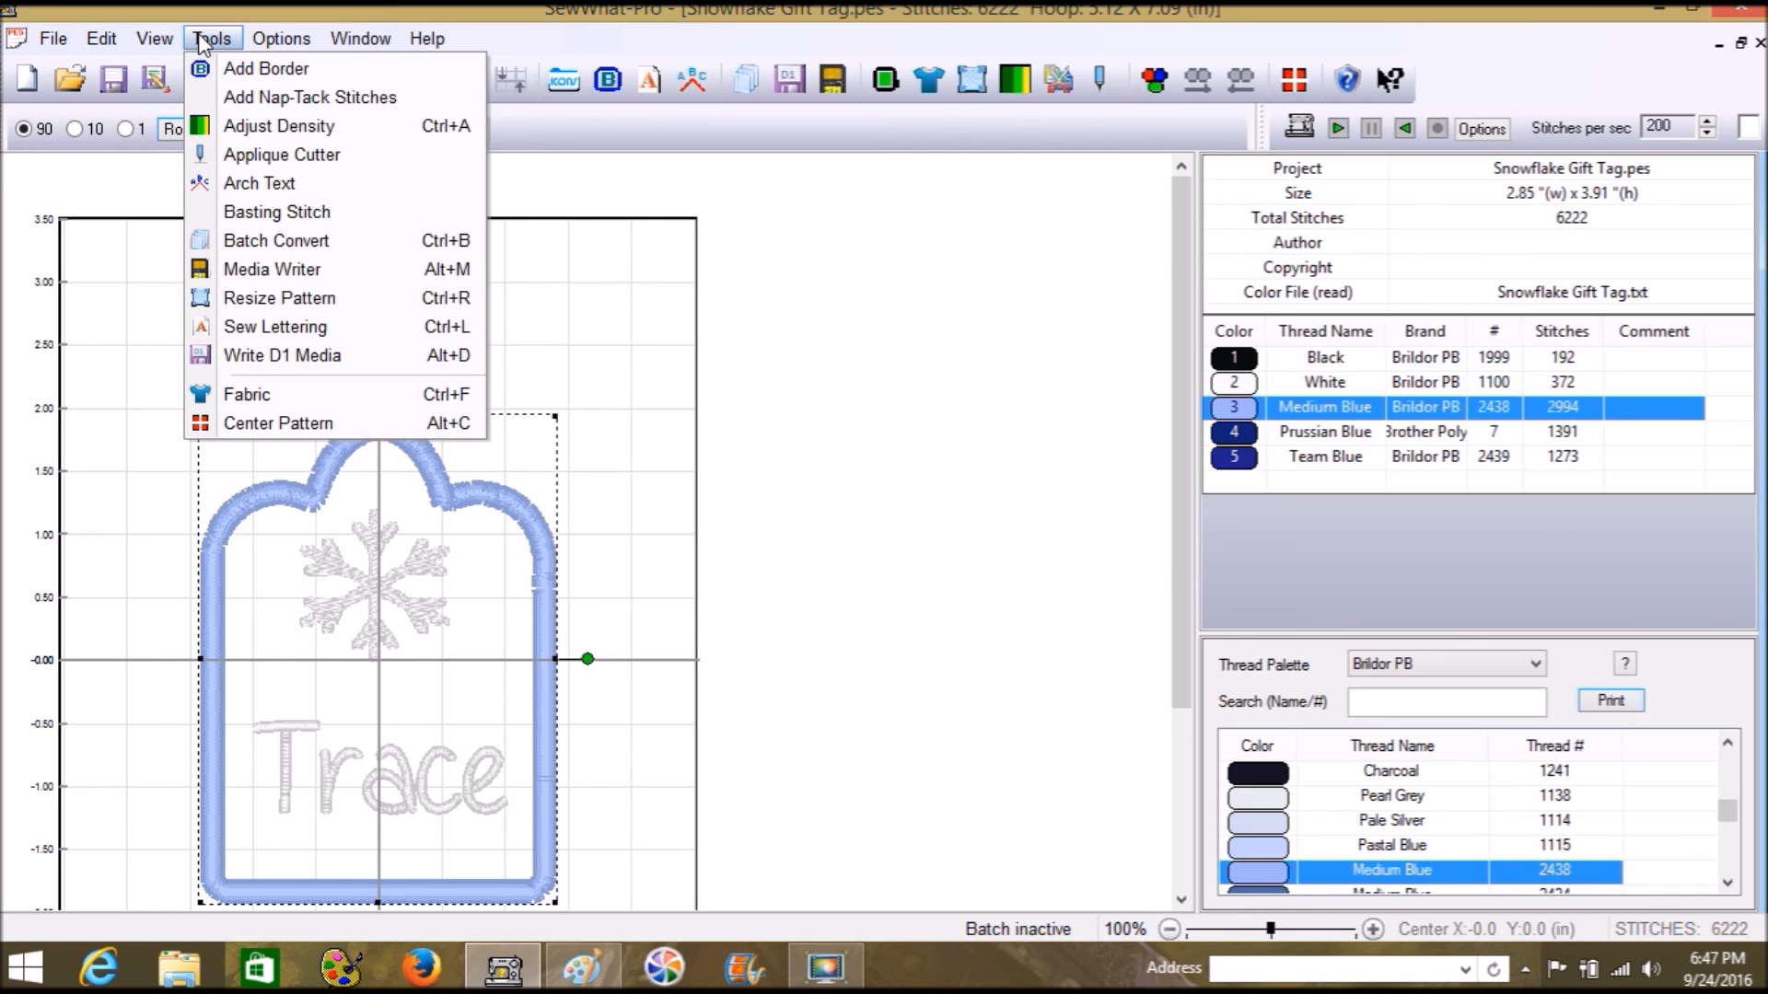
click(131, 41)
click(103, 39)
click(147, 138)
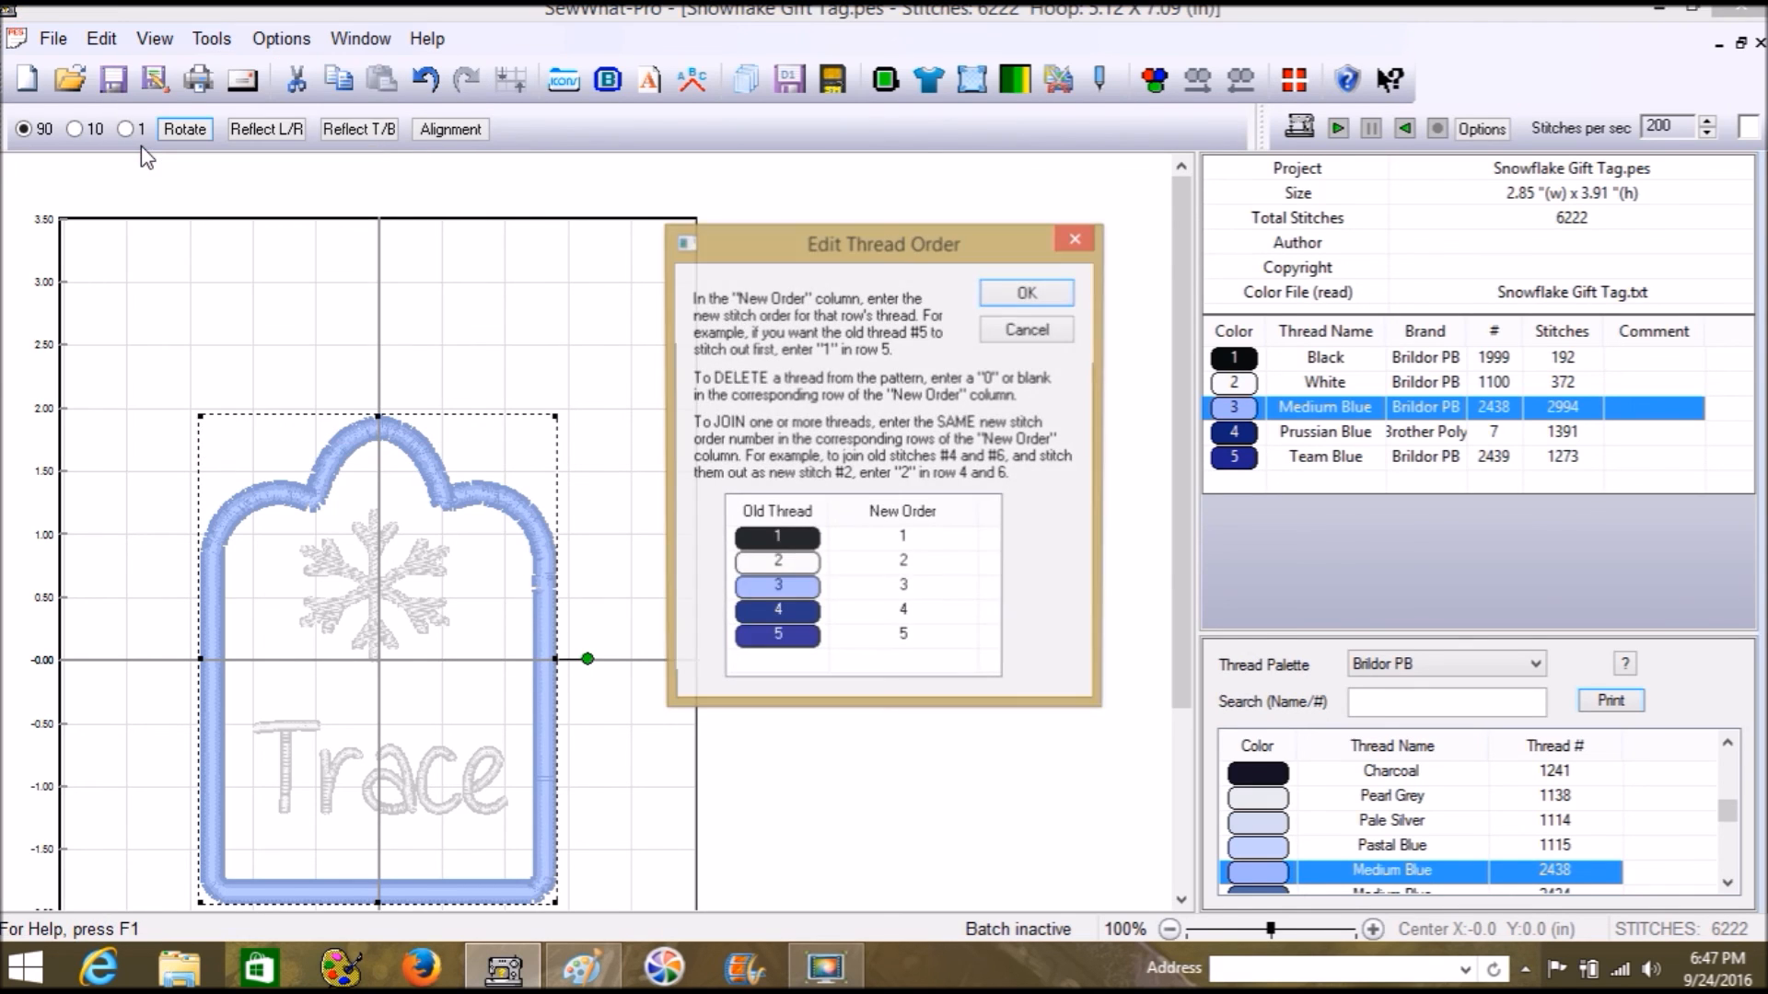
click(908, 589)
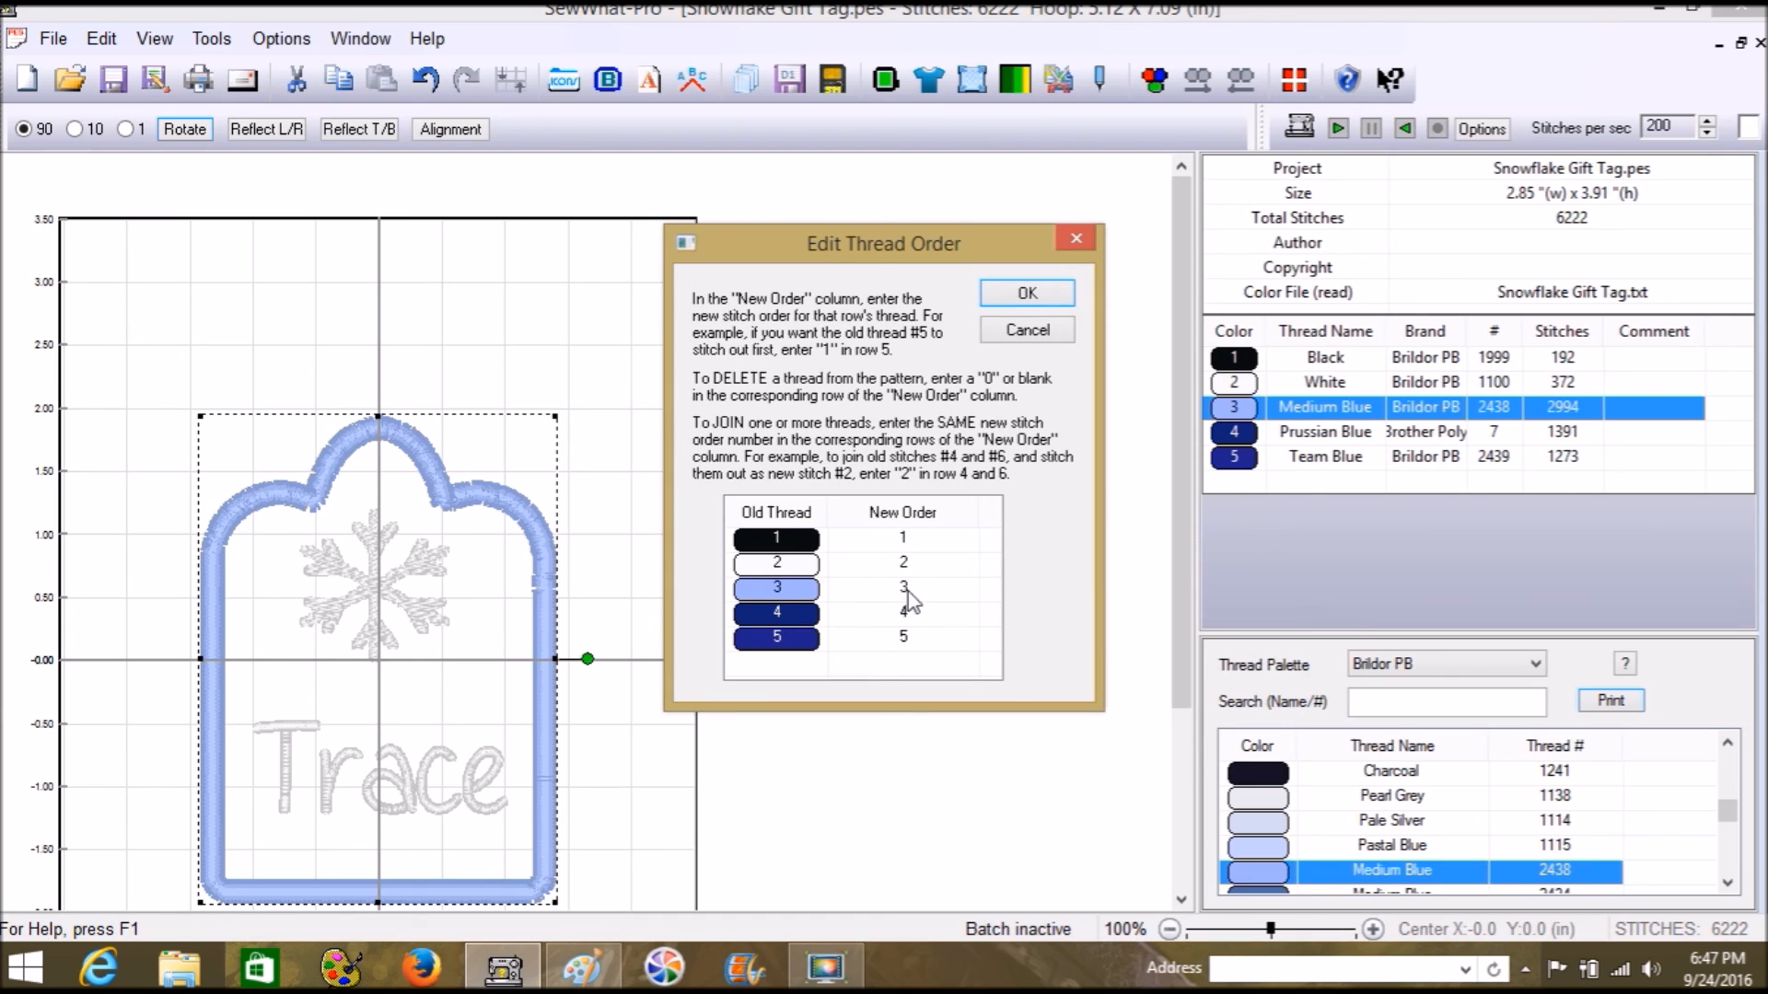
drag(911, 590, 868, 590)
text(5)
click(907, 636)
drag(907, 635, 869, 636)
text(3)
click(1040, 295)
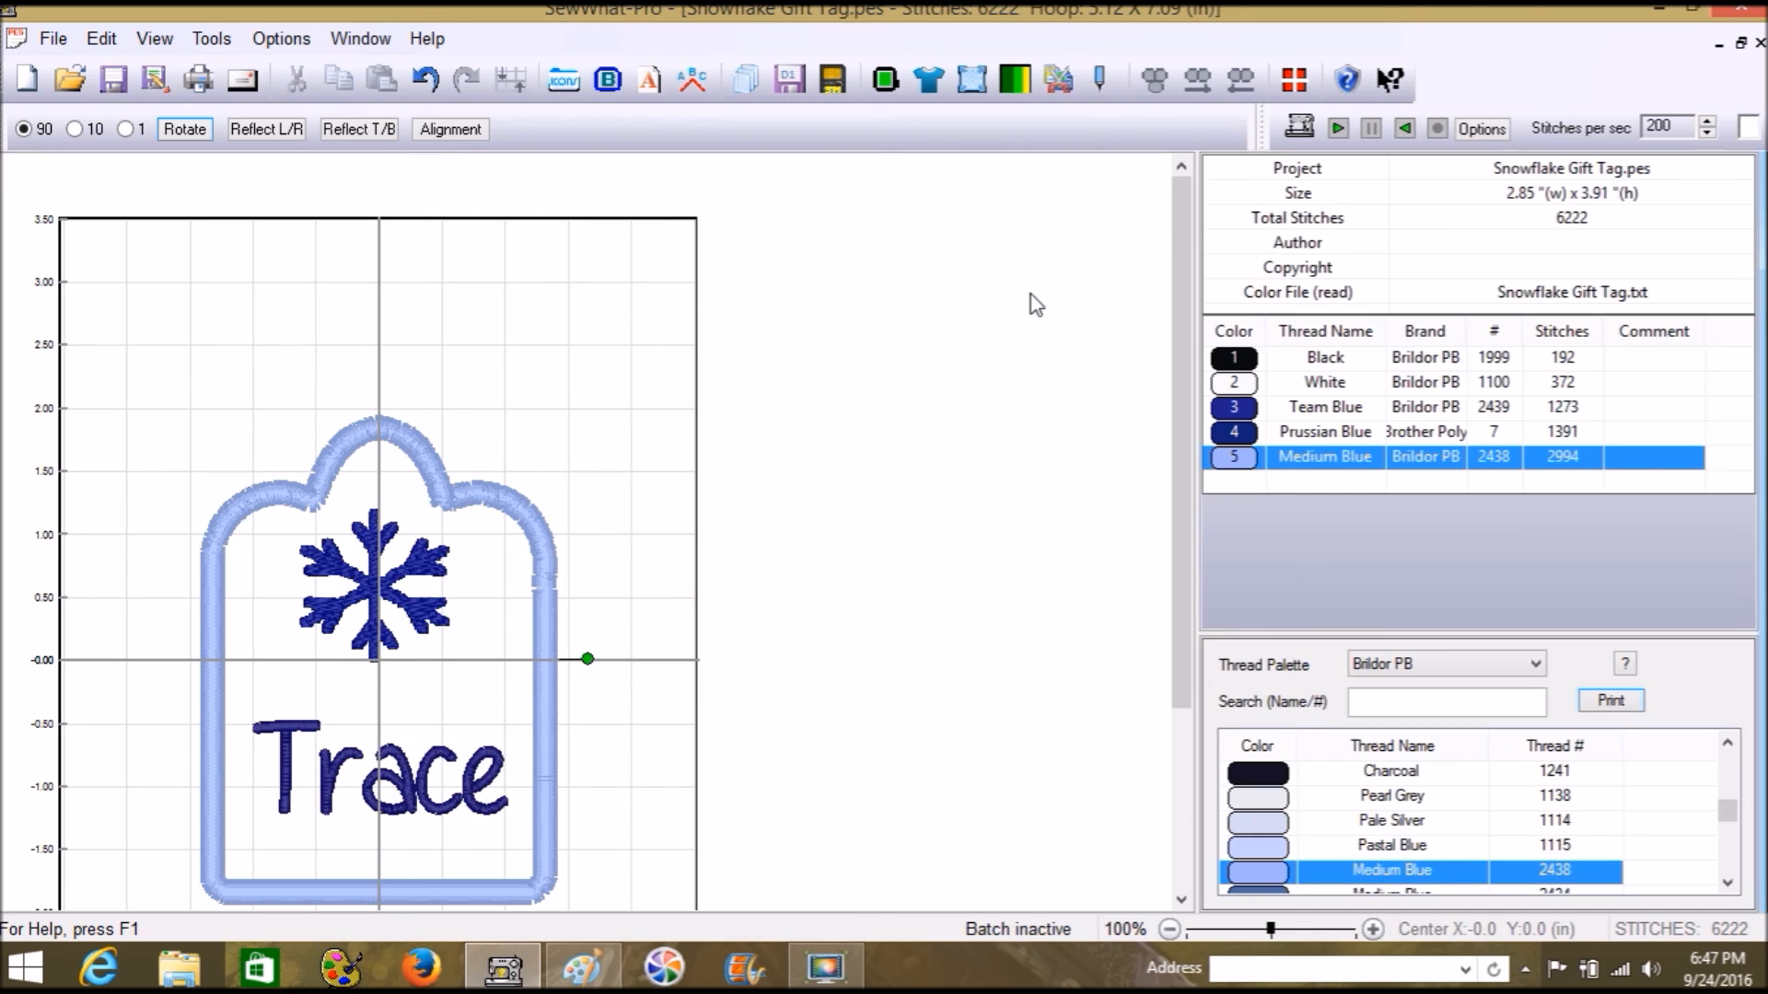
Step: Review the stitching sequence by highlighting threads 1 through 5 in turn, and clear the selection
click(1254, 357)
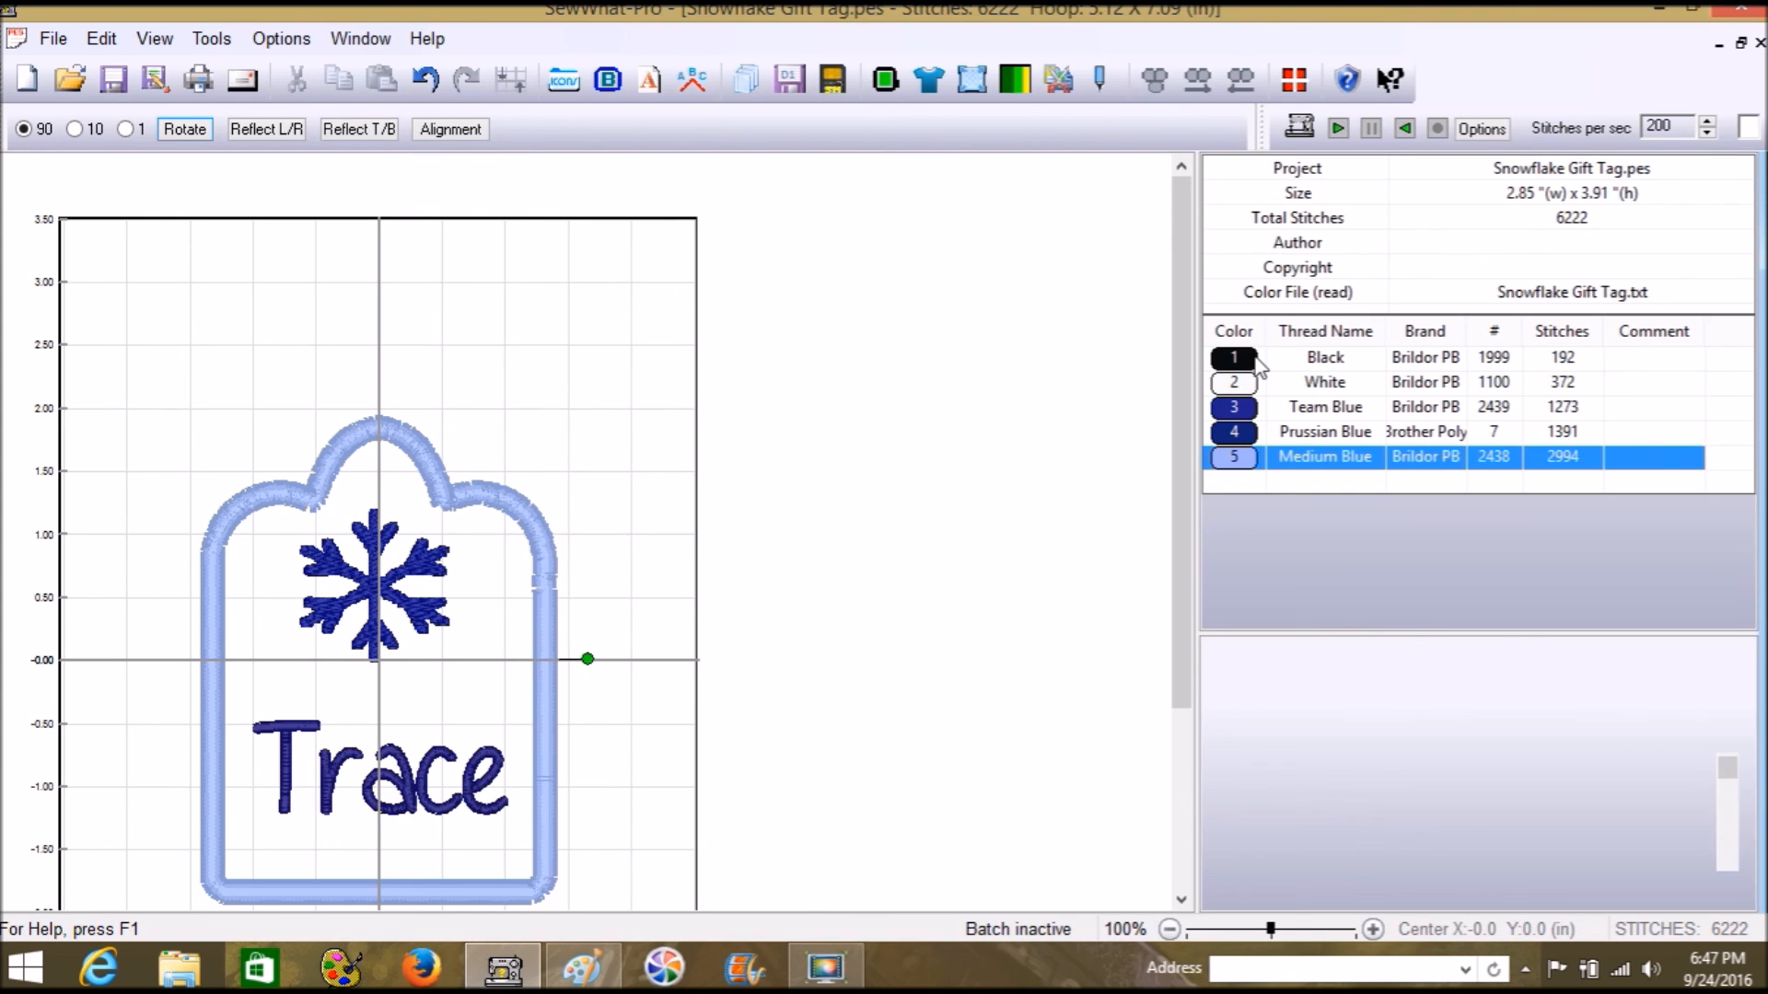
click(1254, 385)
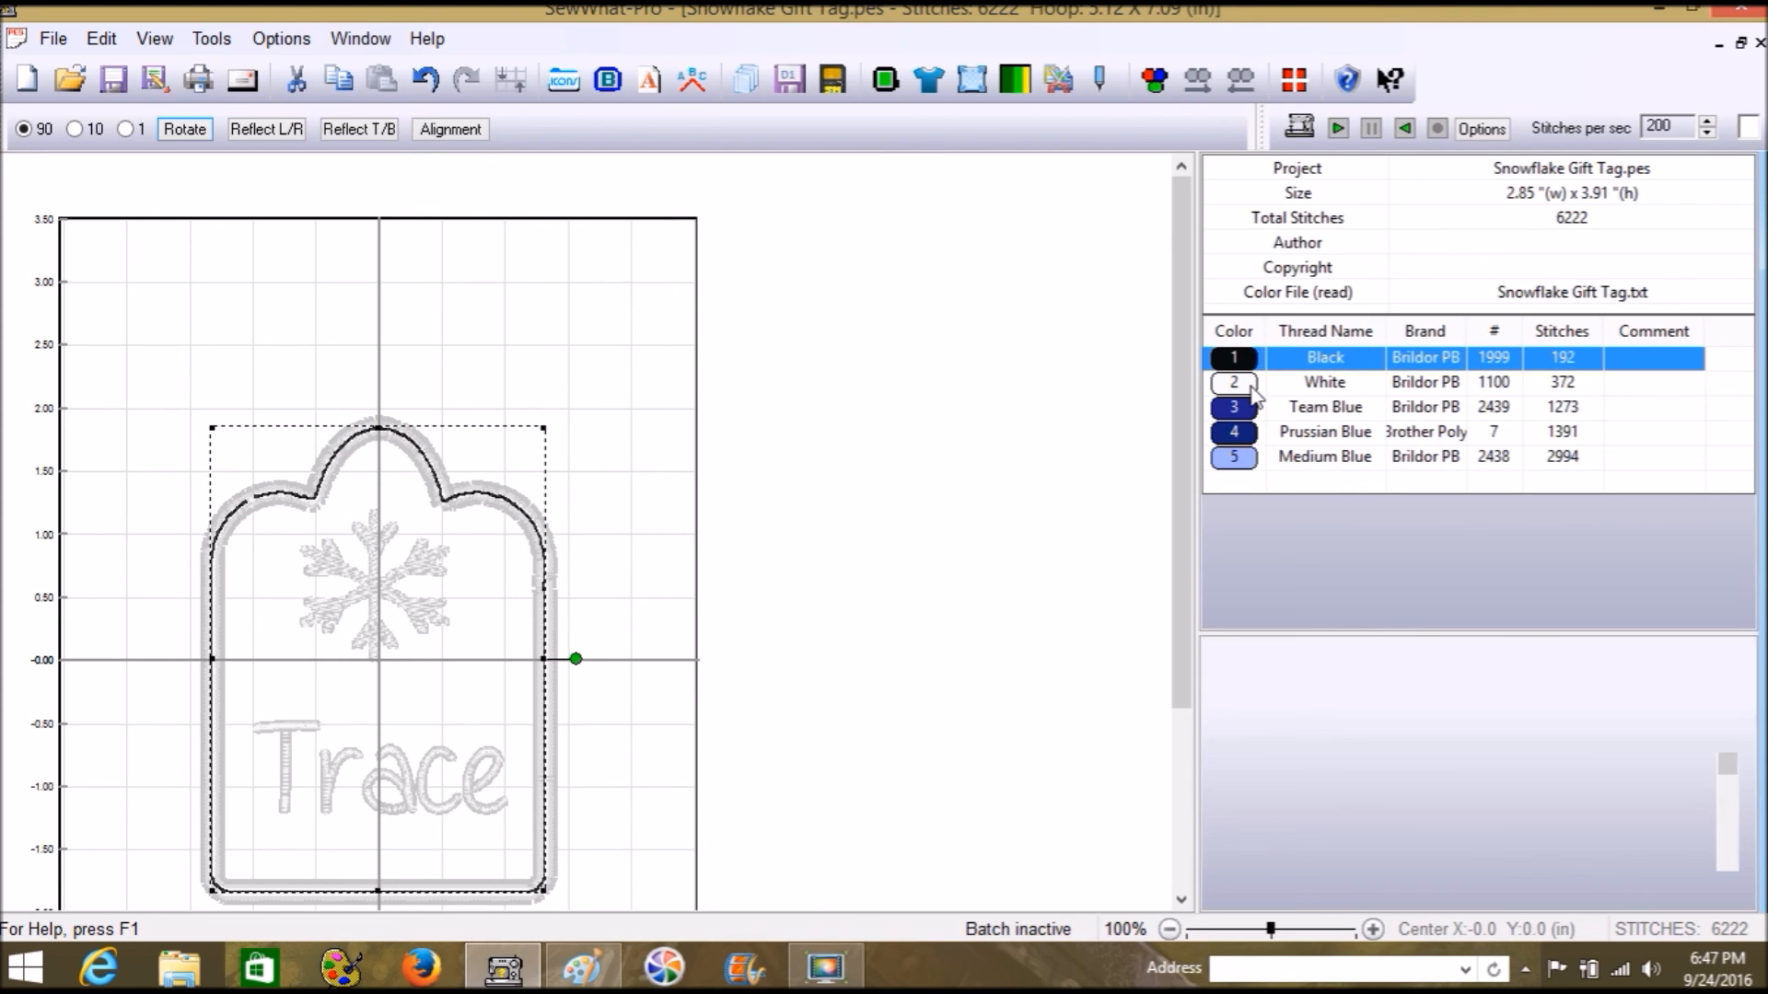
click(1254, 409)
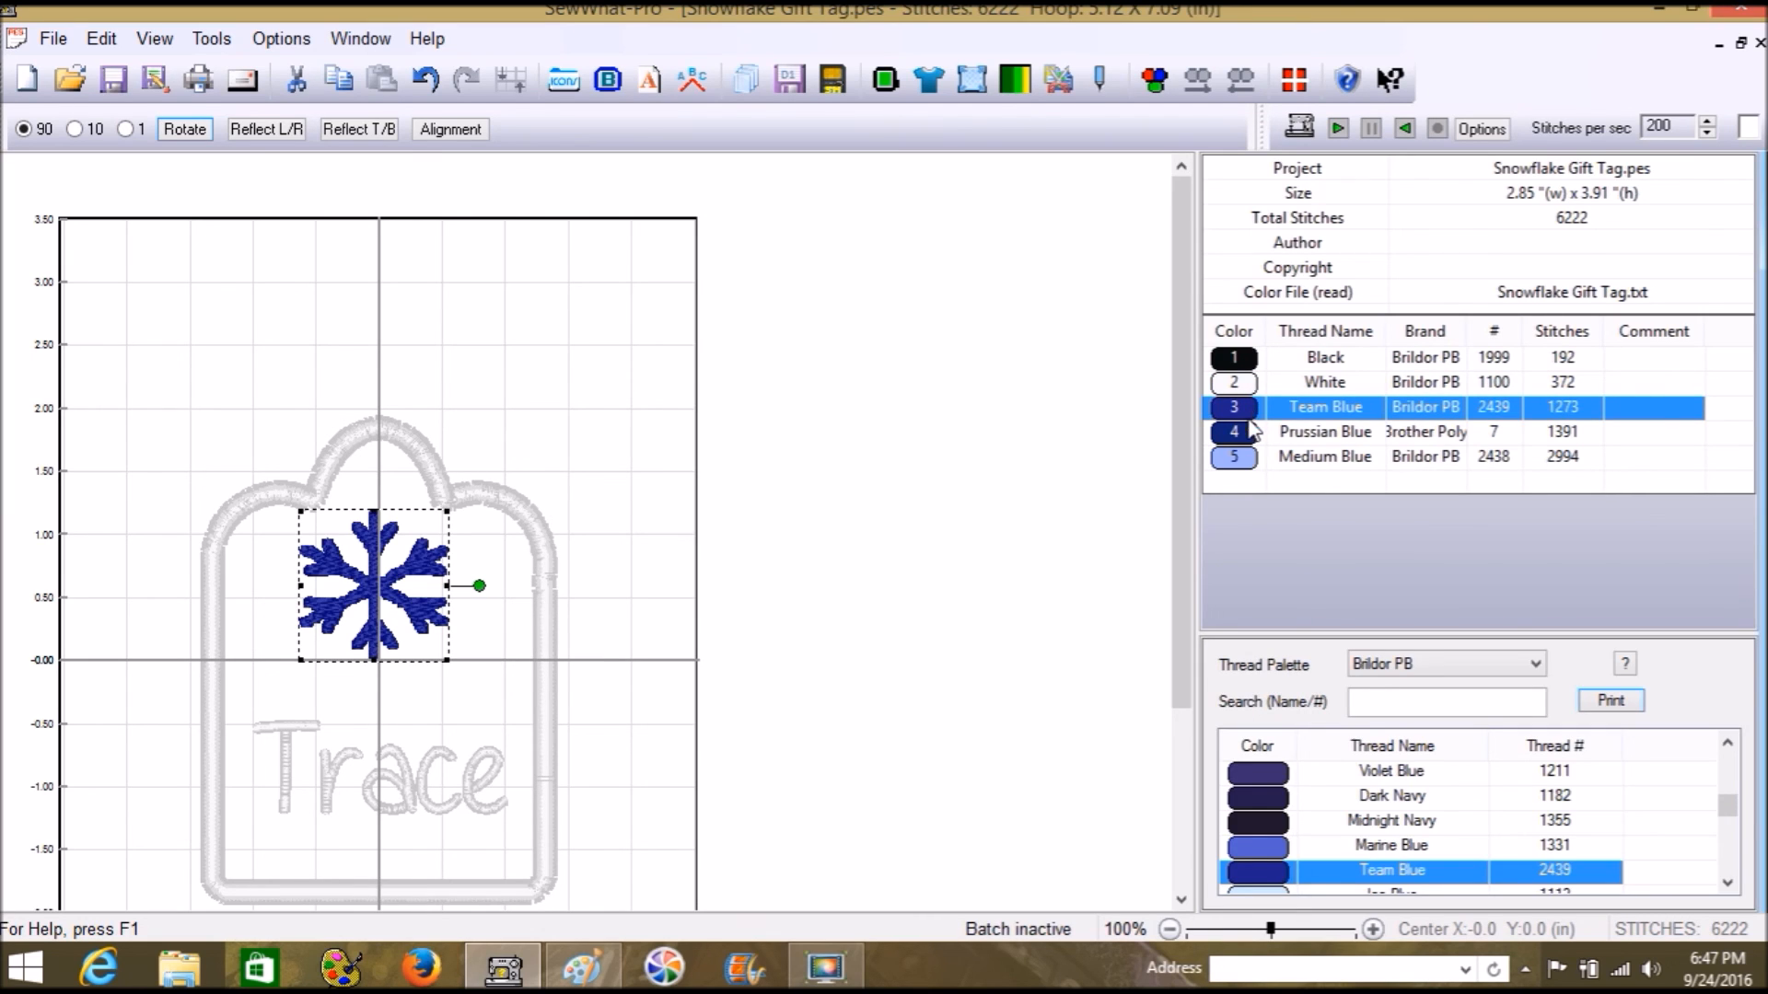
click(1250, 439)
click(1249, 438)
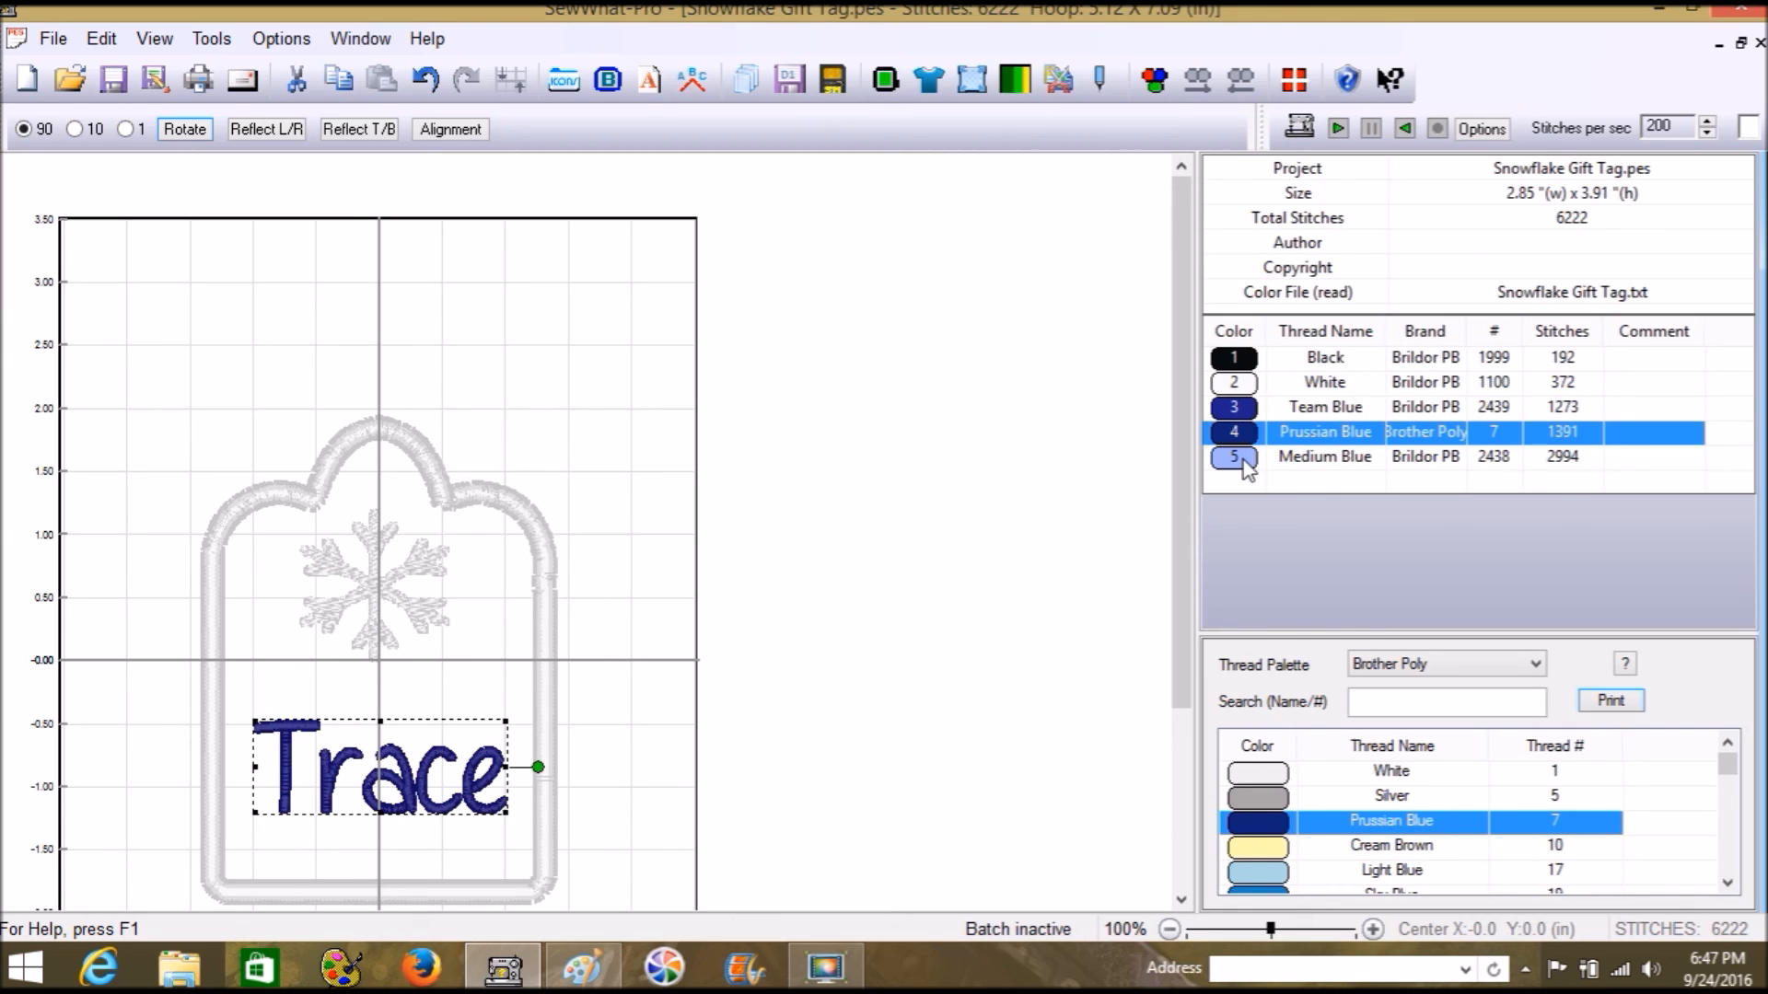
click(1247, 465)
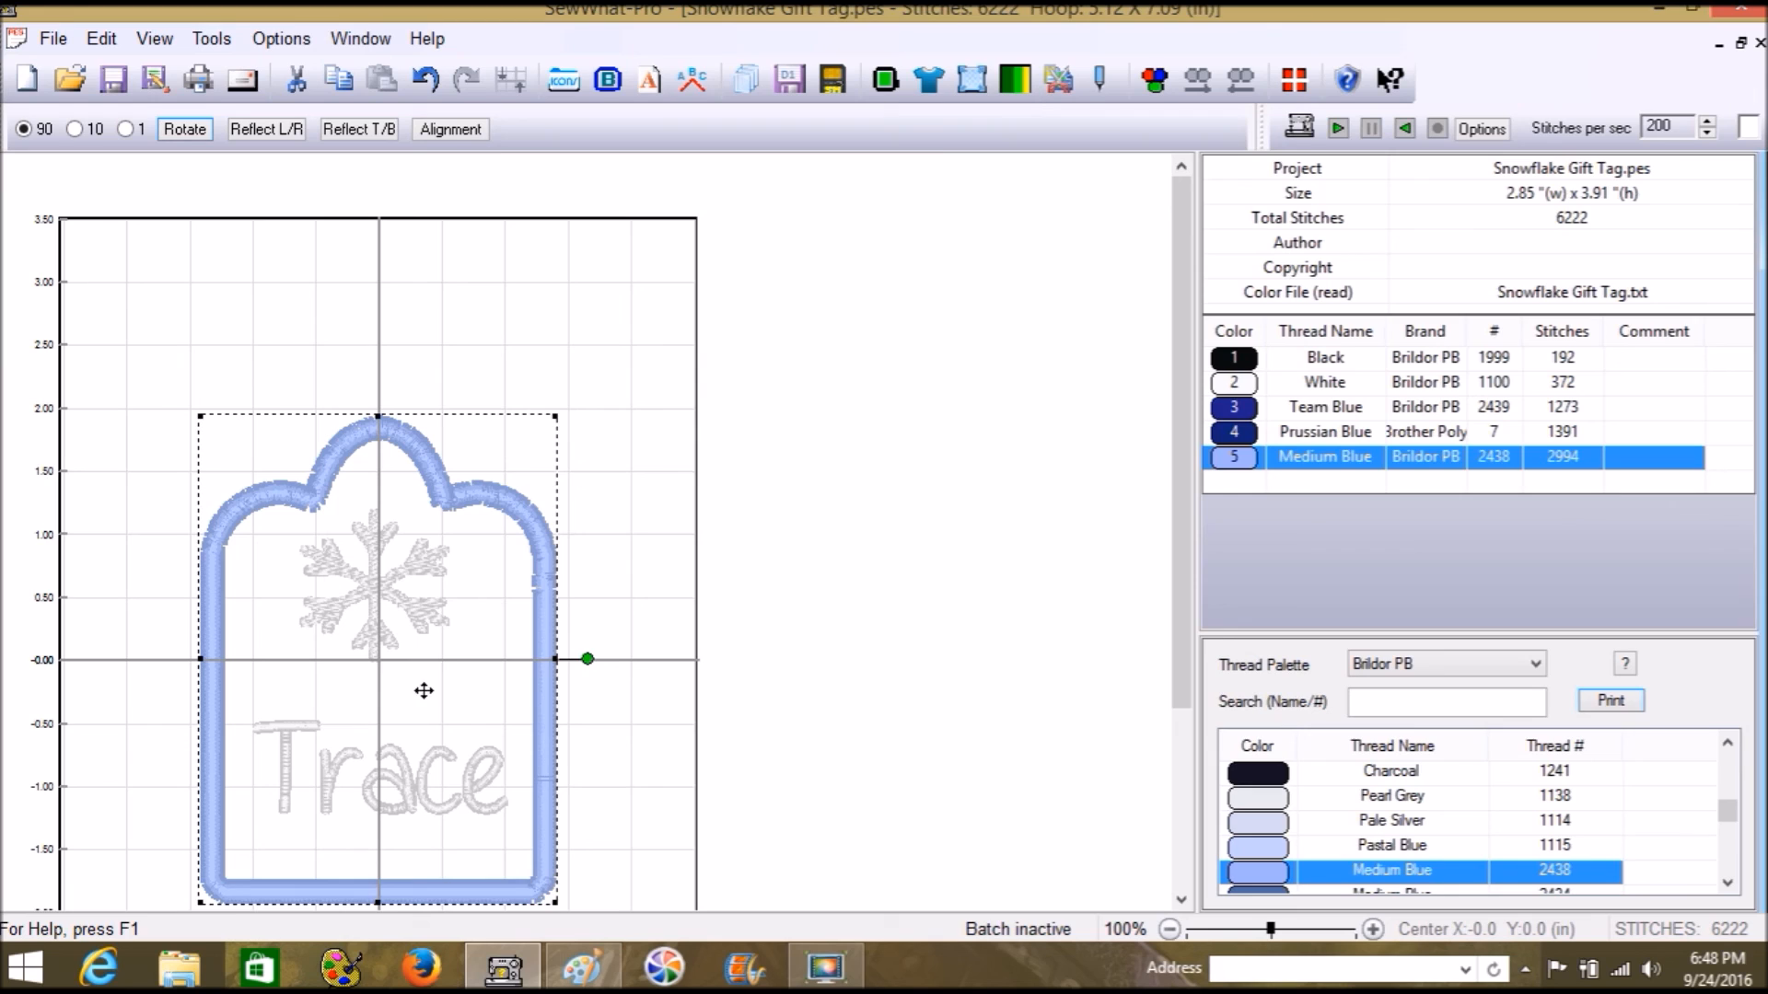
click(787, 646)
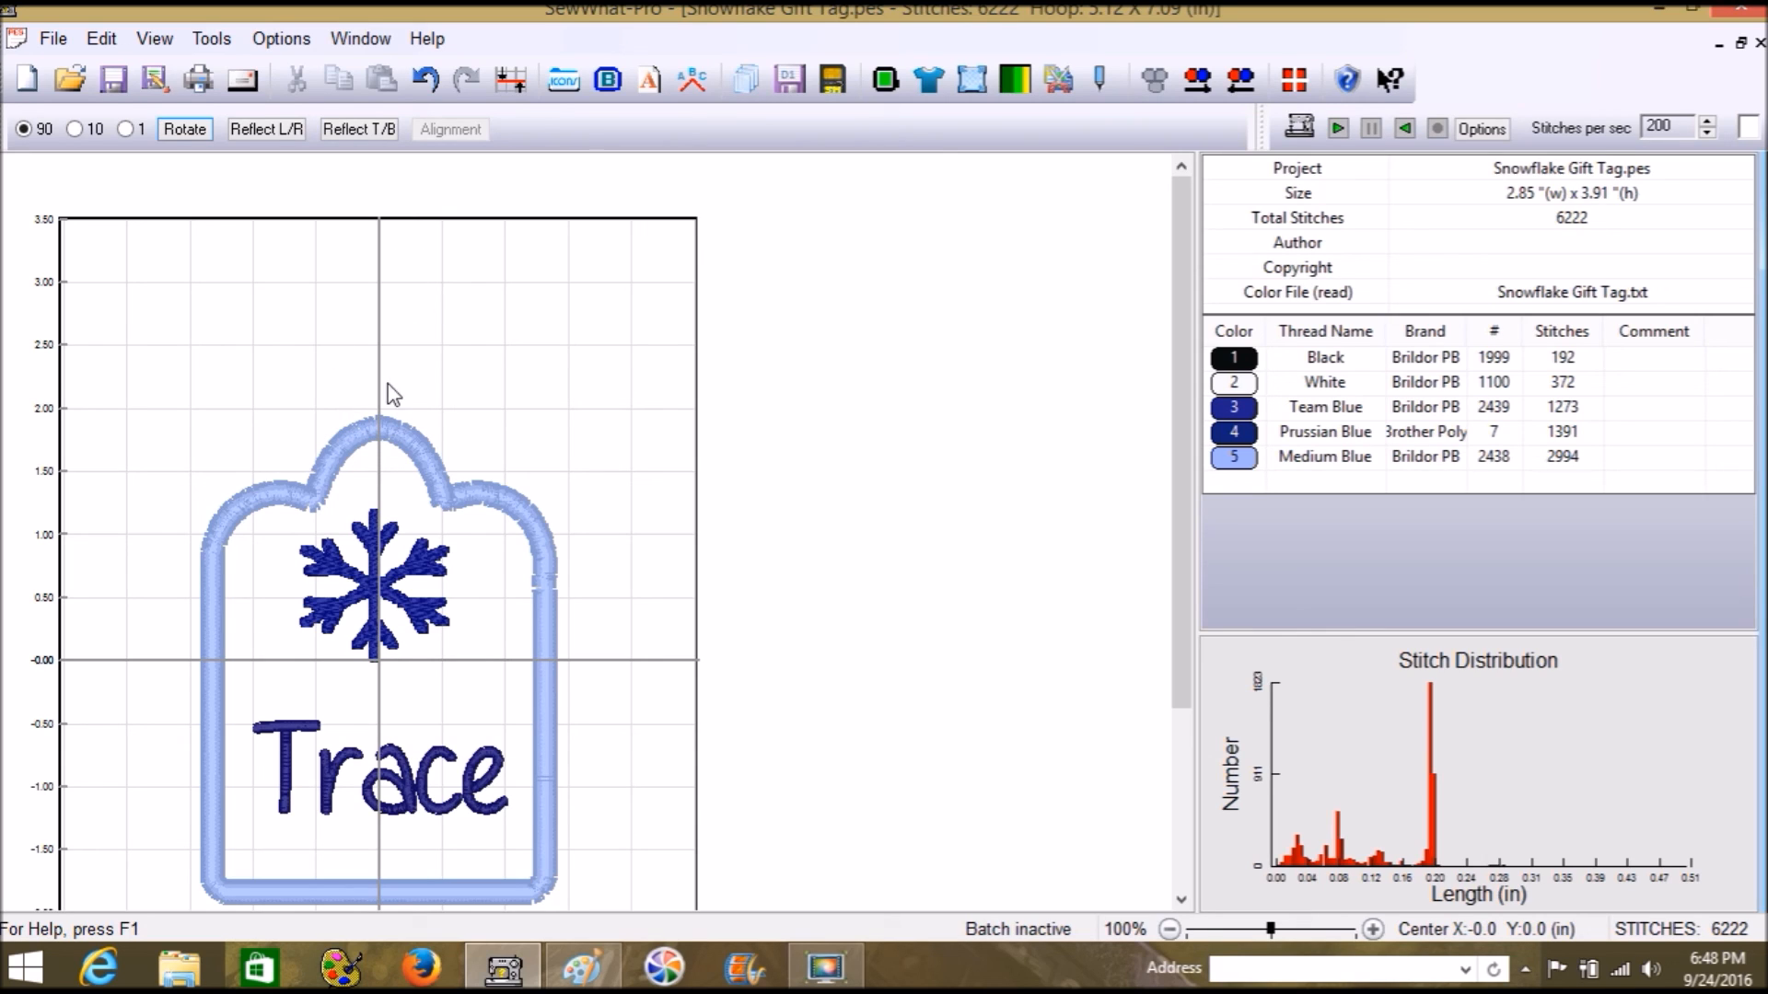
click(814, 973)
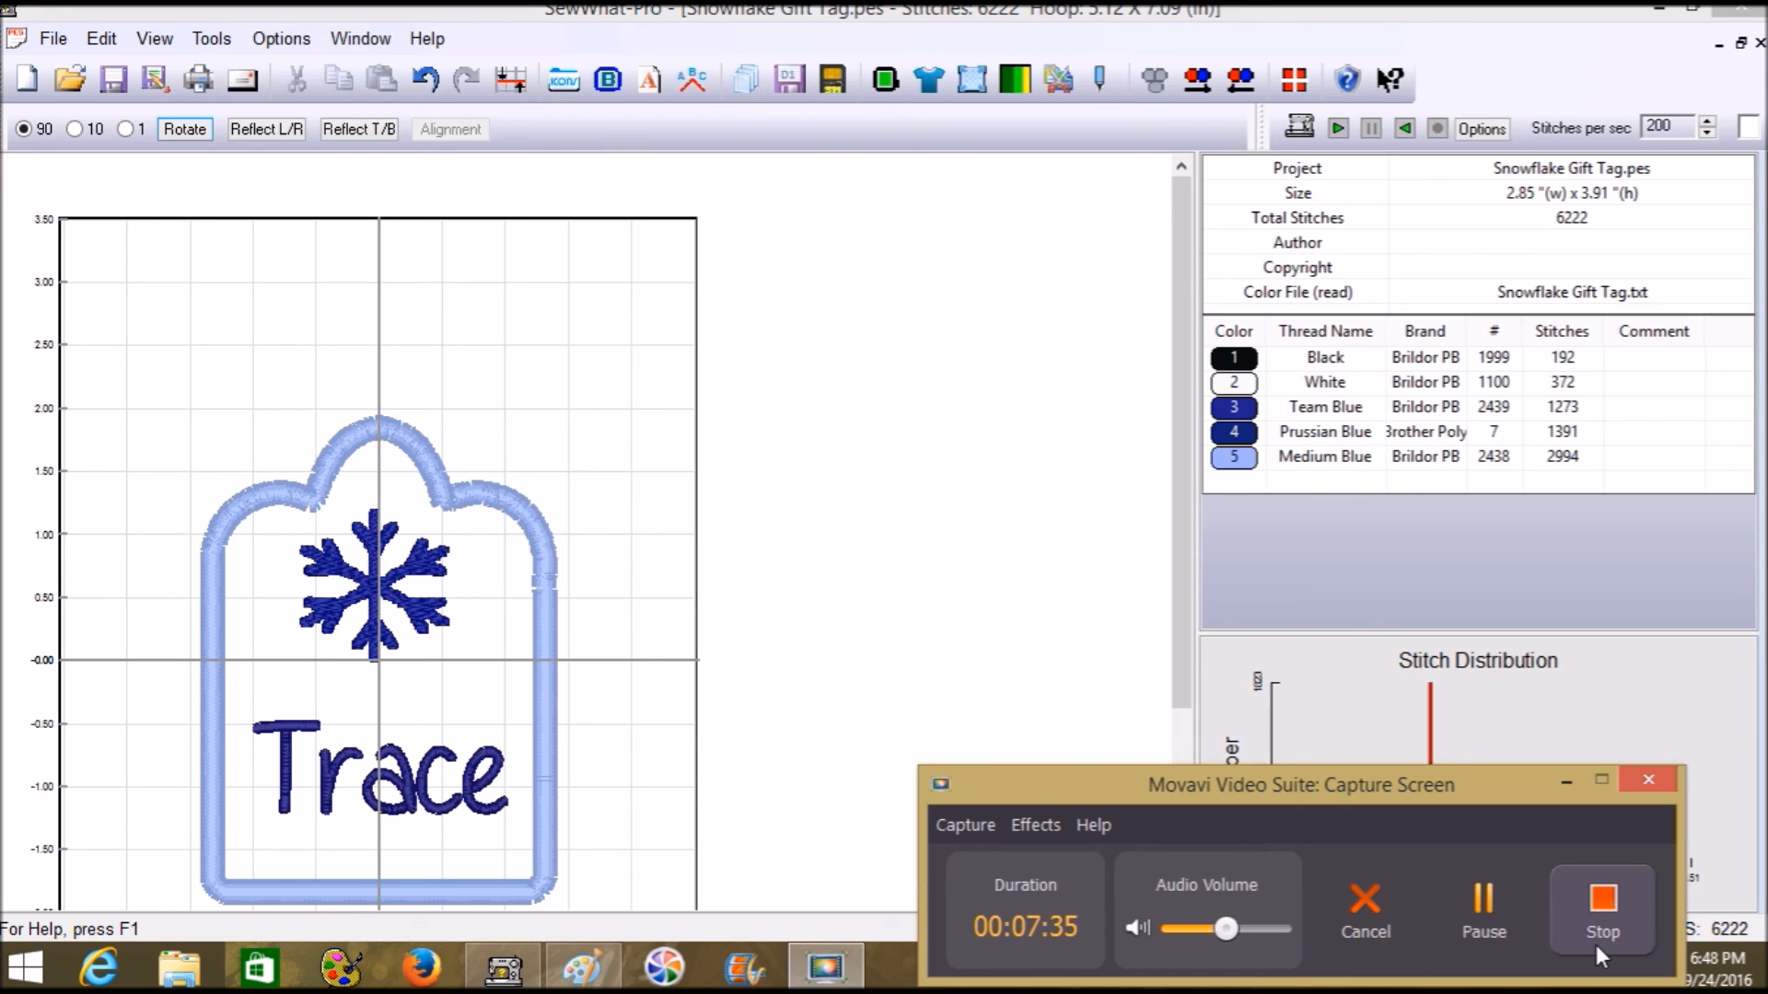